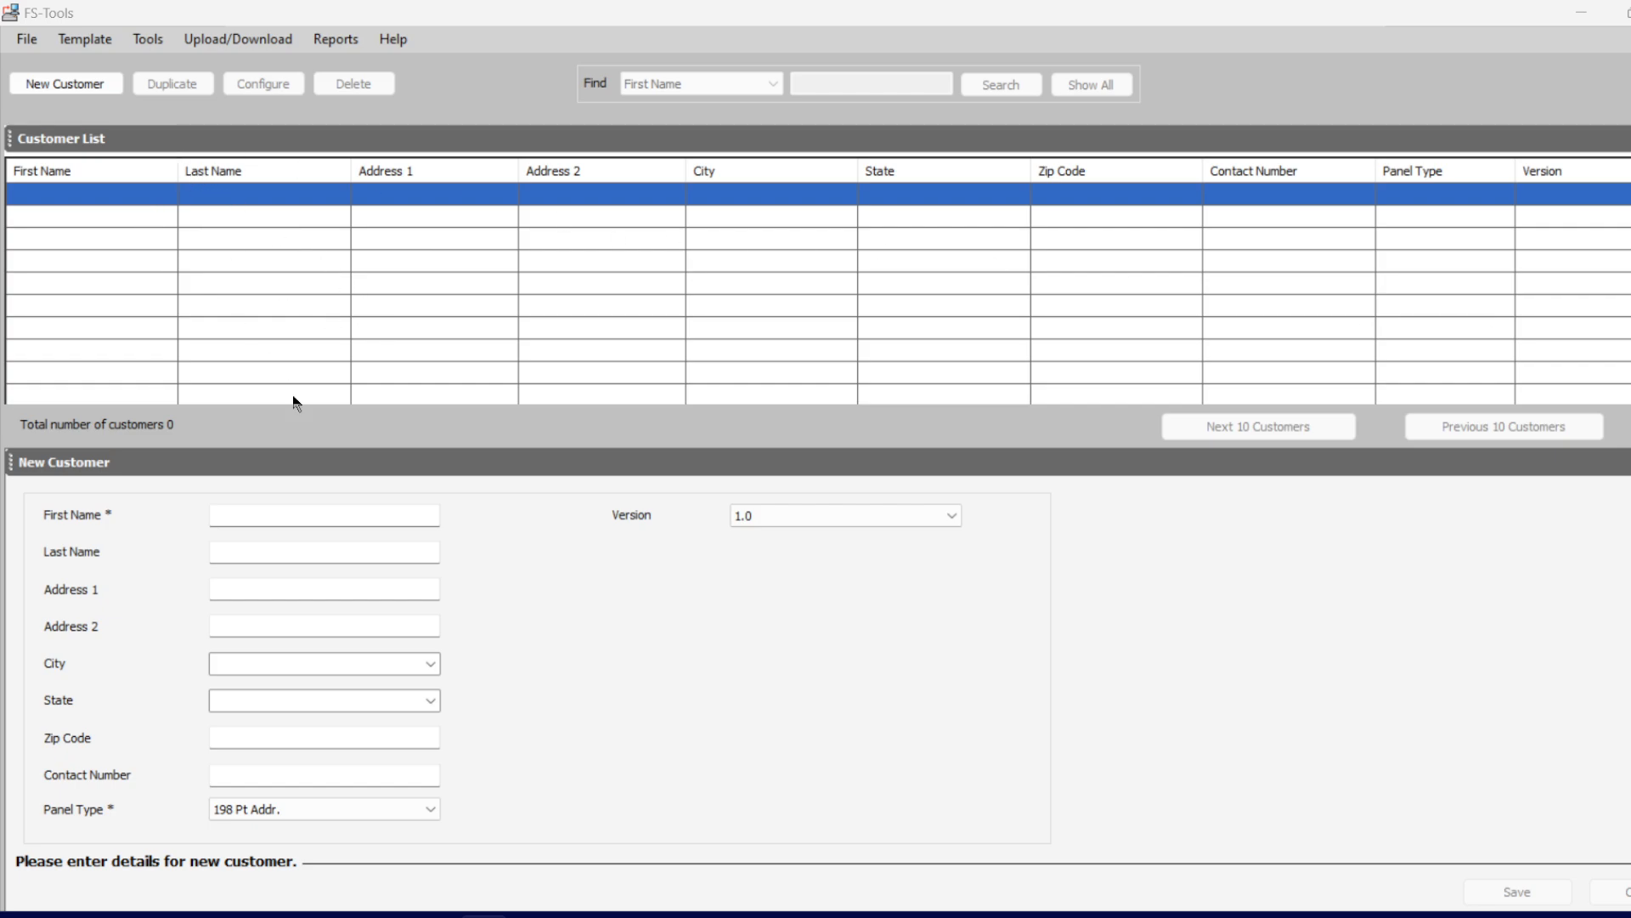
Step: Create a new customer record with the customer's first name and the 50 Pt Addr. panel type, and save it to the database
{"action": "left_click", "coordinate": [266, 521]}
{"action": "left_click", "coordinate": [252, 519]}
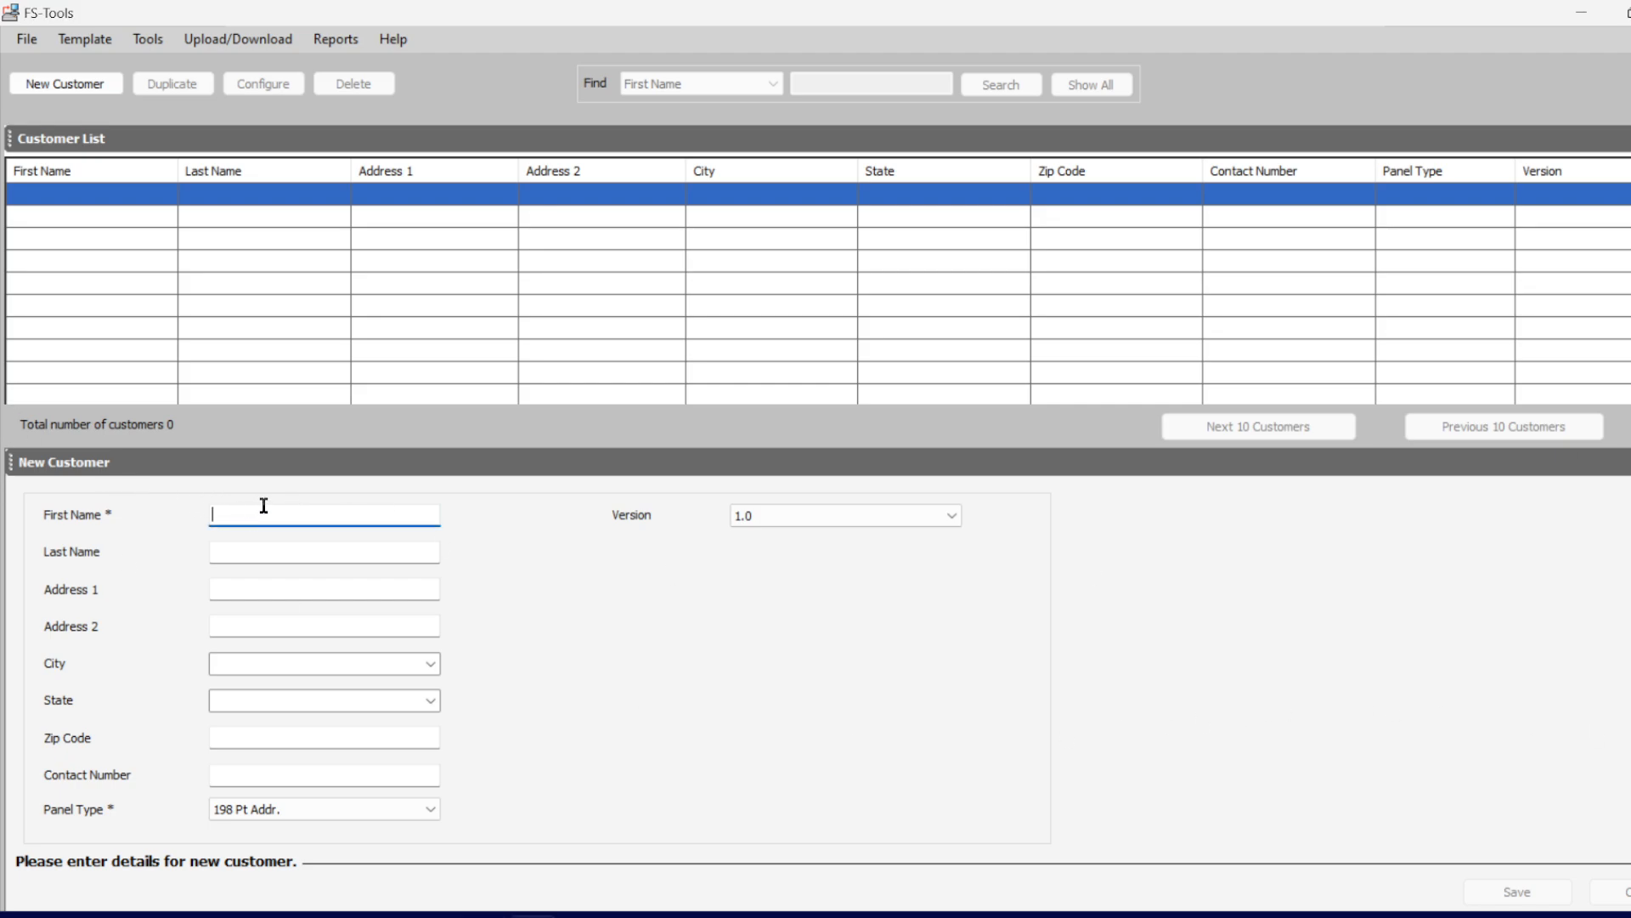
{"action": "type", "text": "Rafe"}
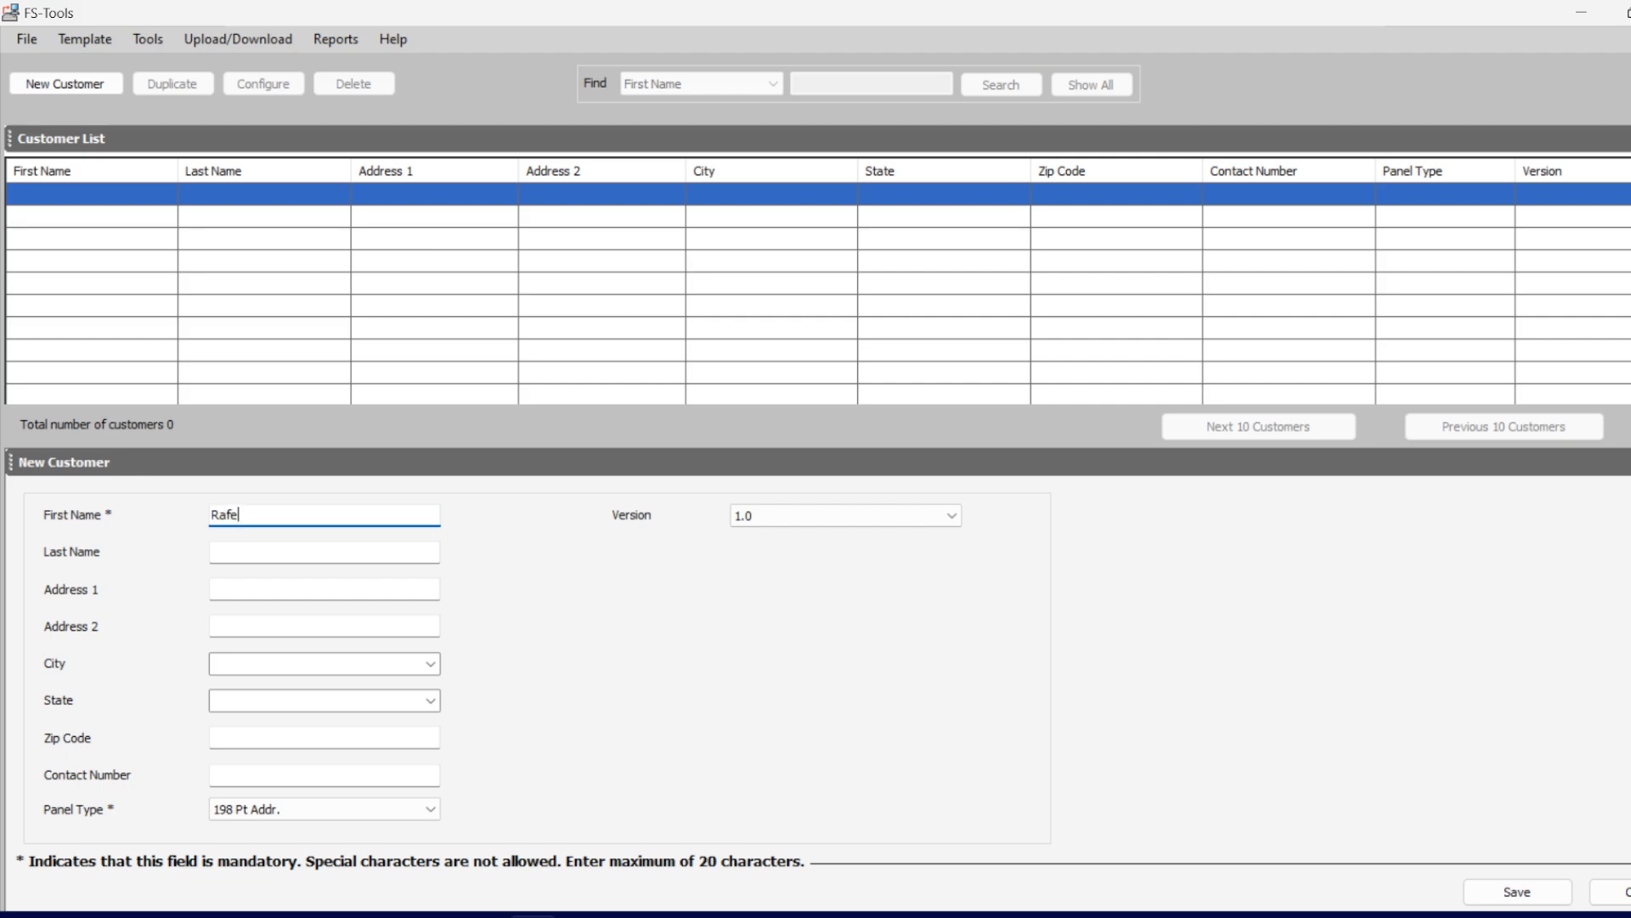
{"action": "left_click", "coordinate": [291, 814]}
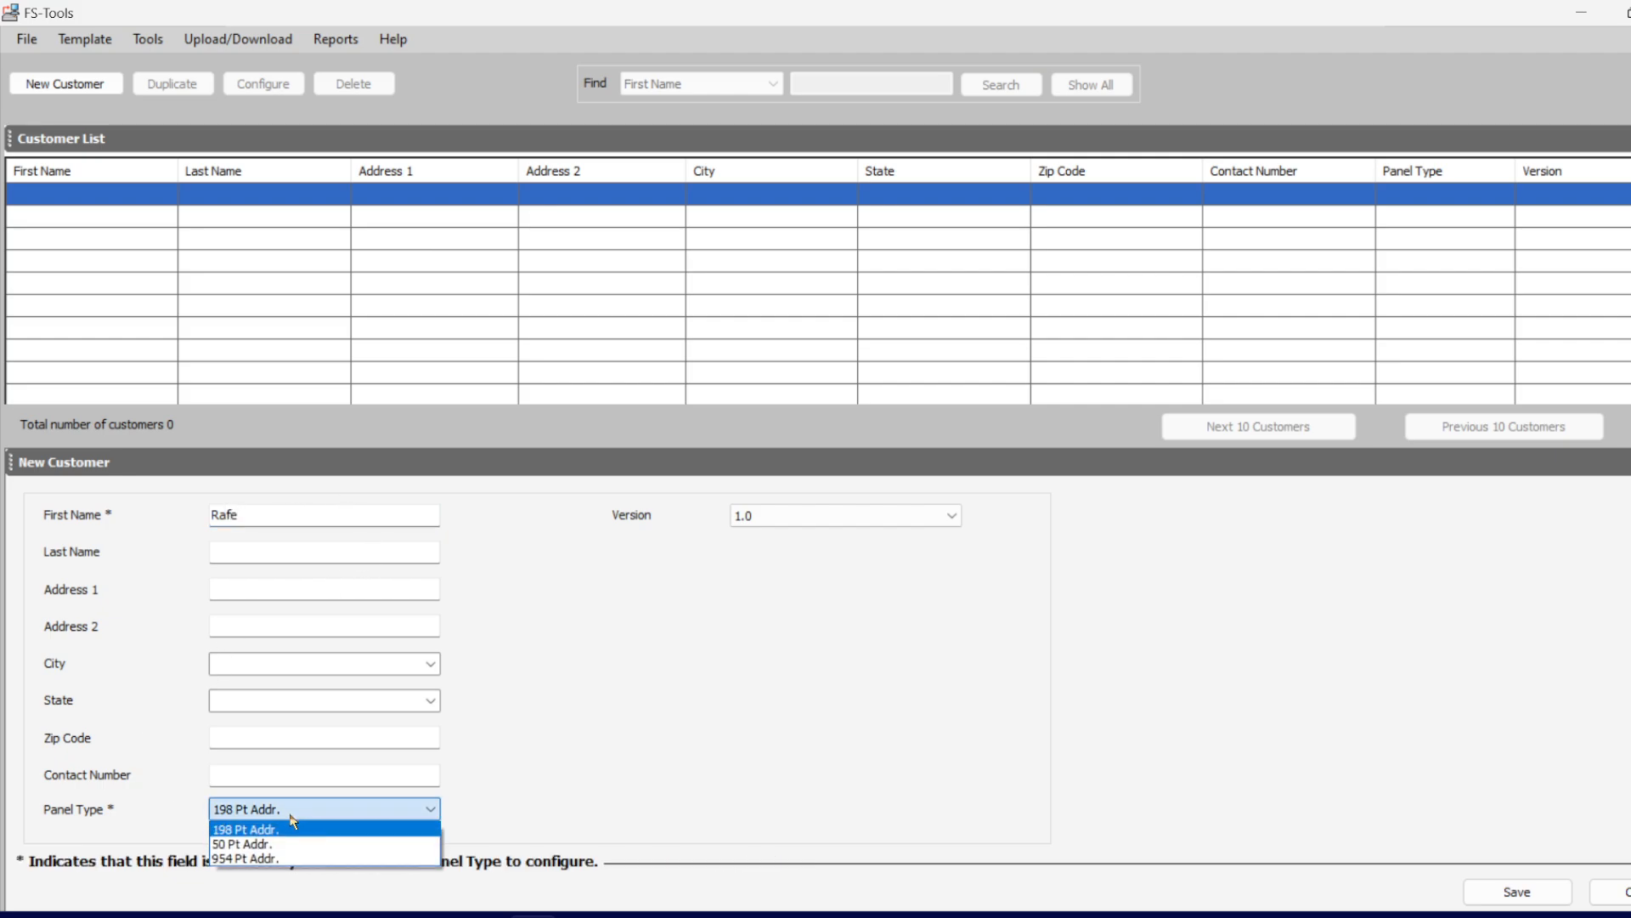
{"action": "left_click", "coordinate": [259, 845]}
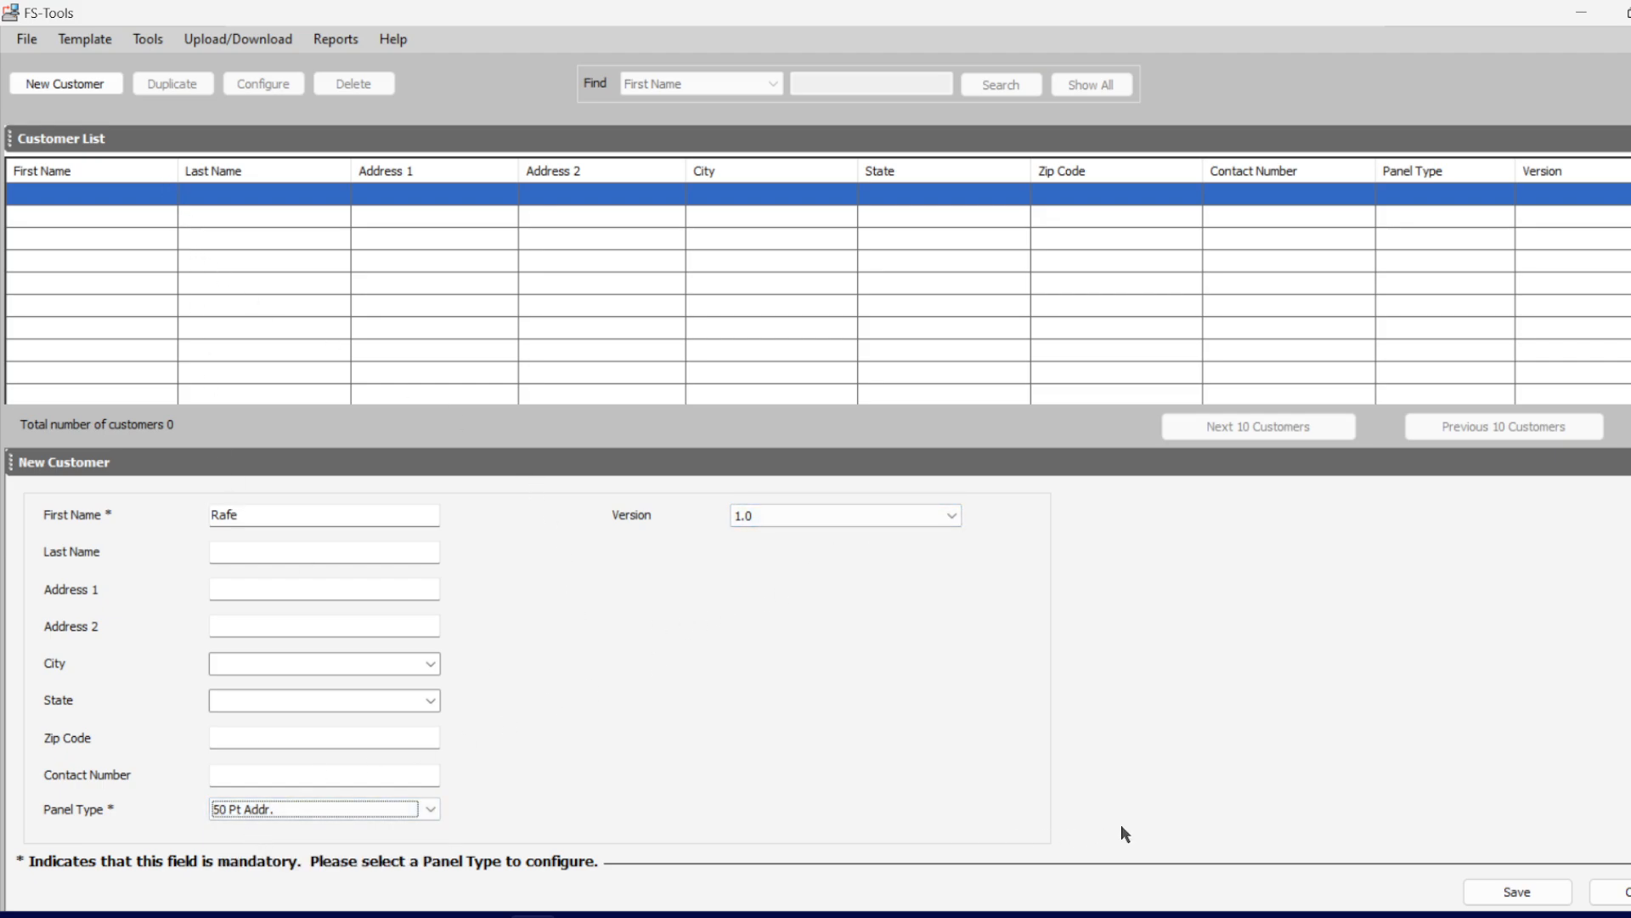
{"action": "left_click", "coordinate": [1496, 889]}
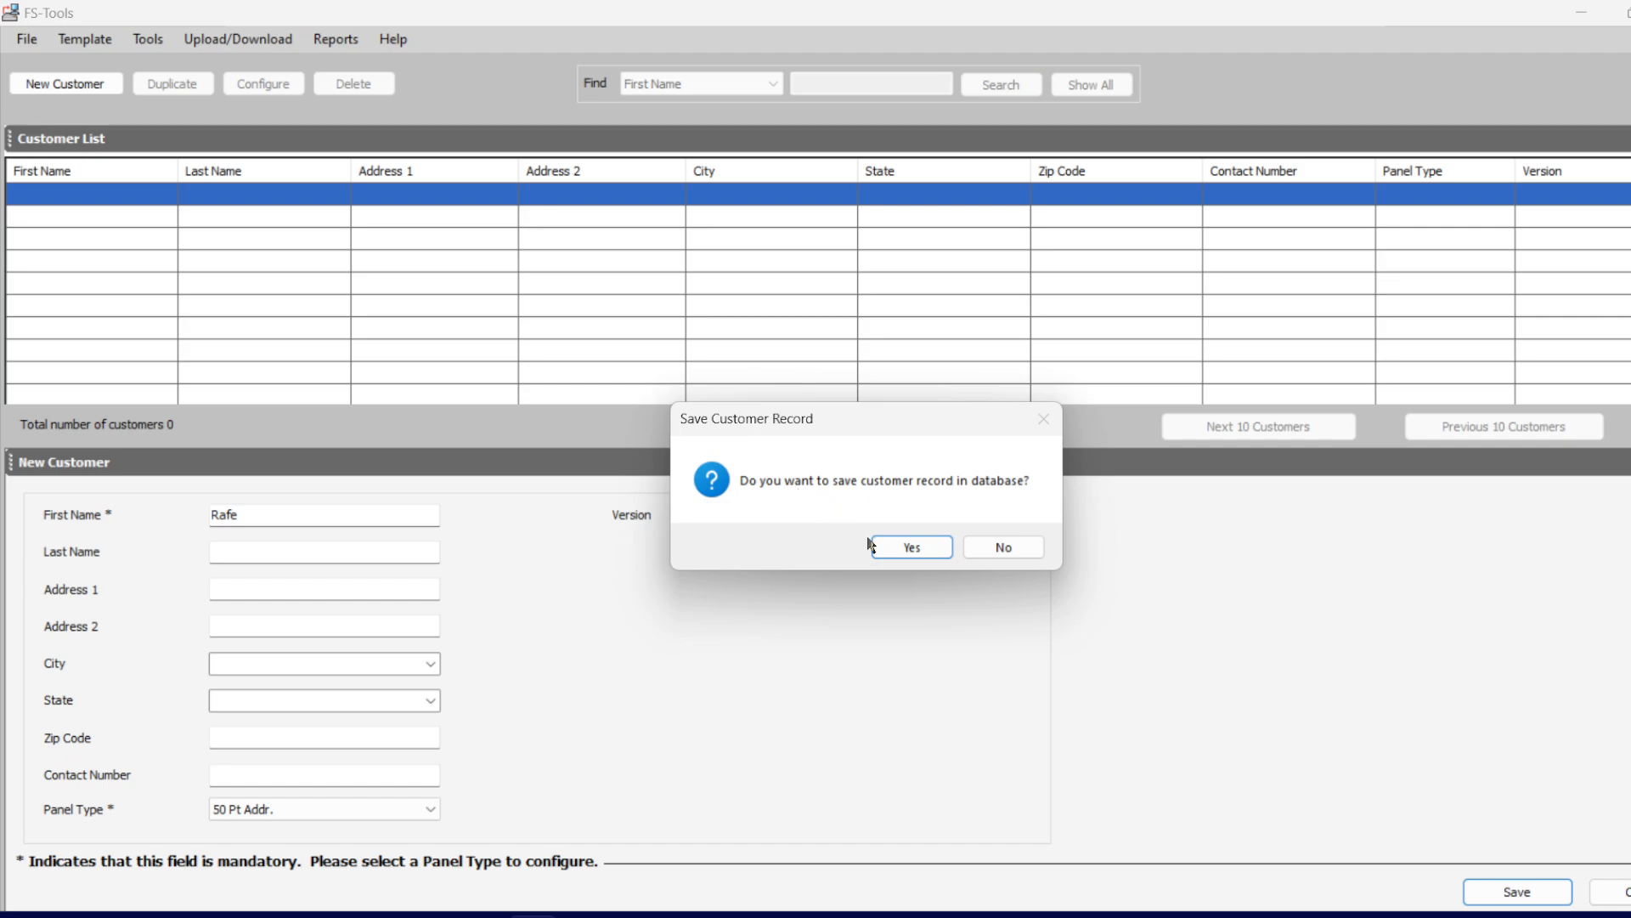
{"action": "left_click", "coordinate": [913, 551]}
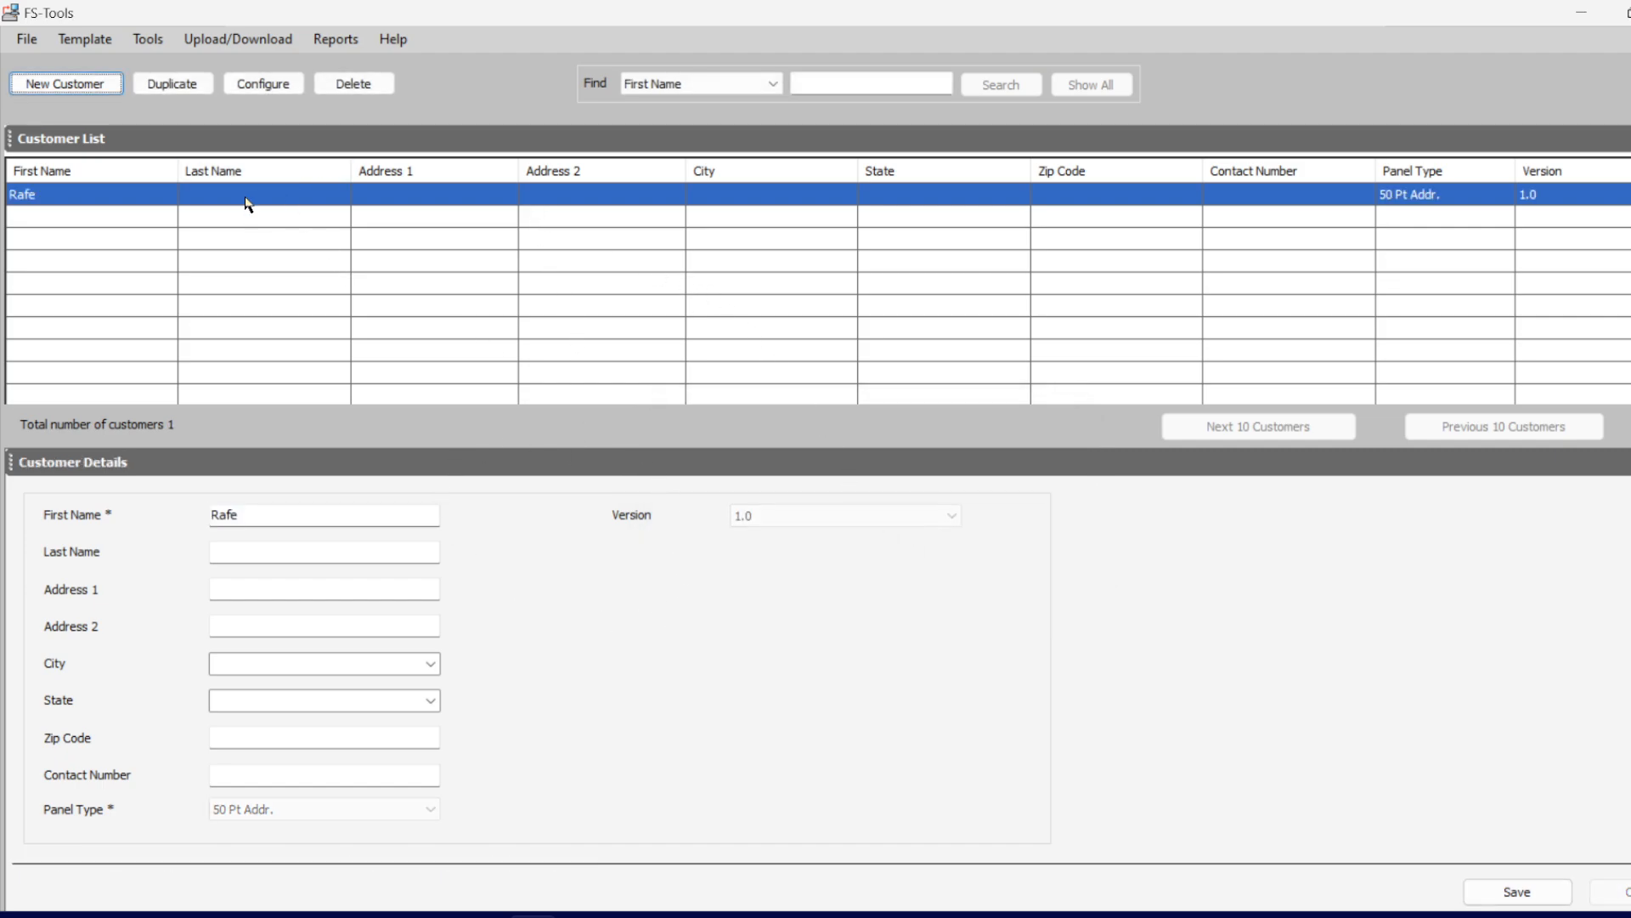
Step: Open the panel configuration for the new customer using the Factory Default configuration
{"action": "left_click", "coordinate": [266, 85]}
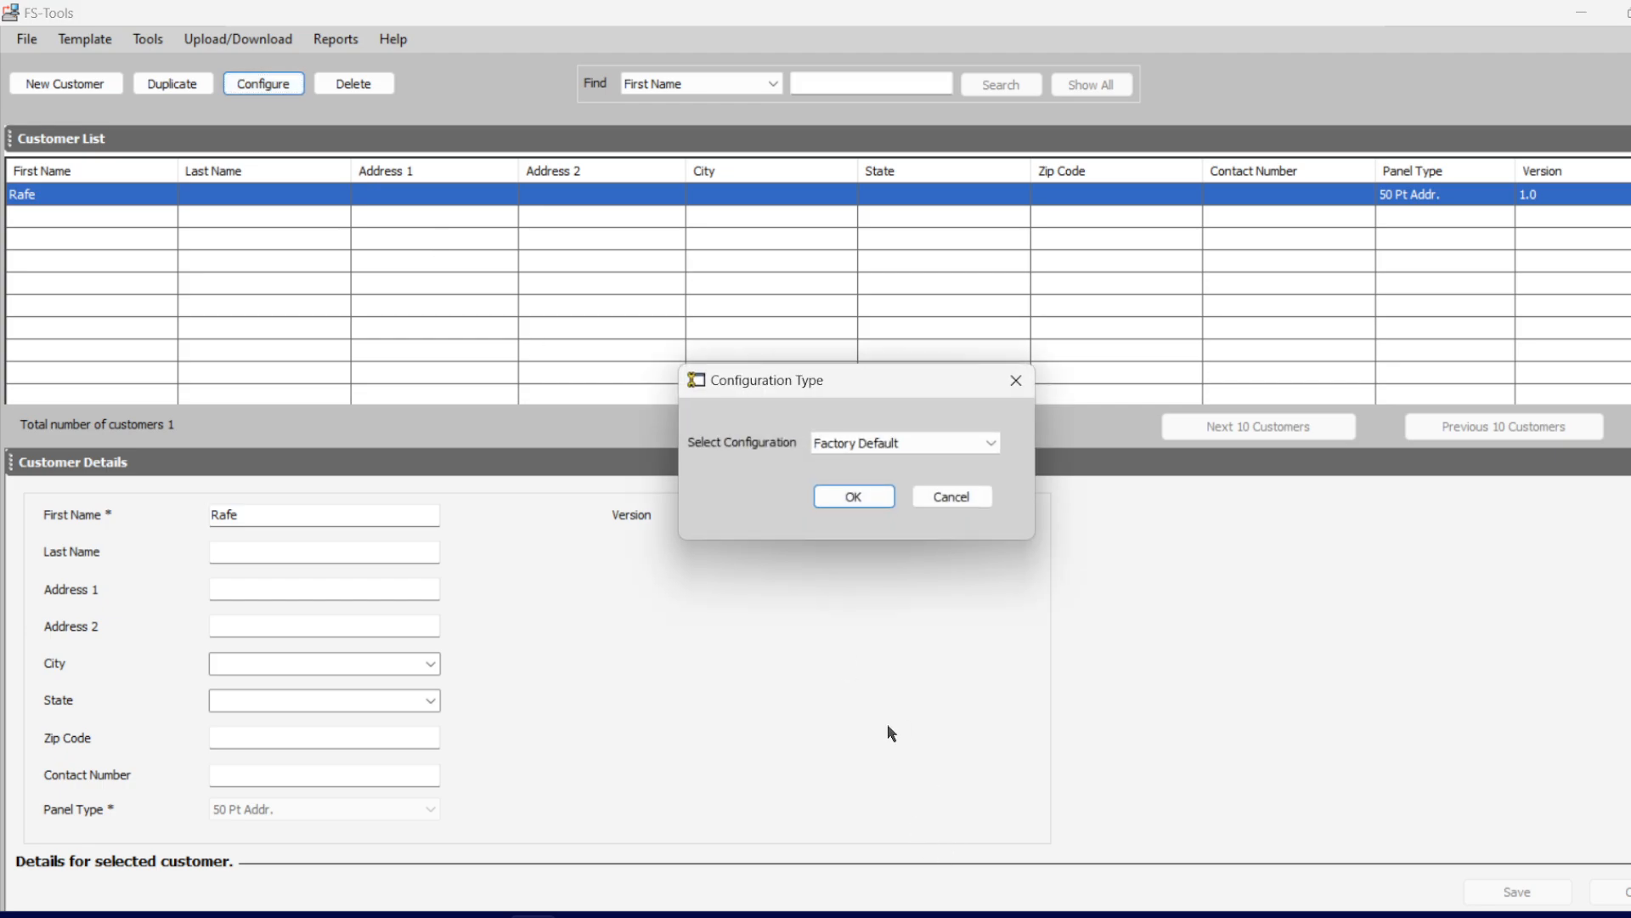
{"action": "left_click", "coordinate": [879, 444]}
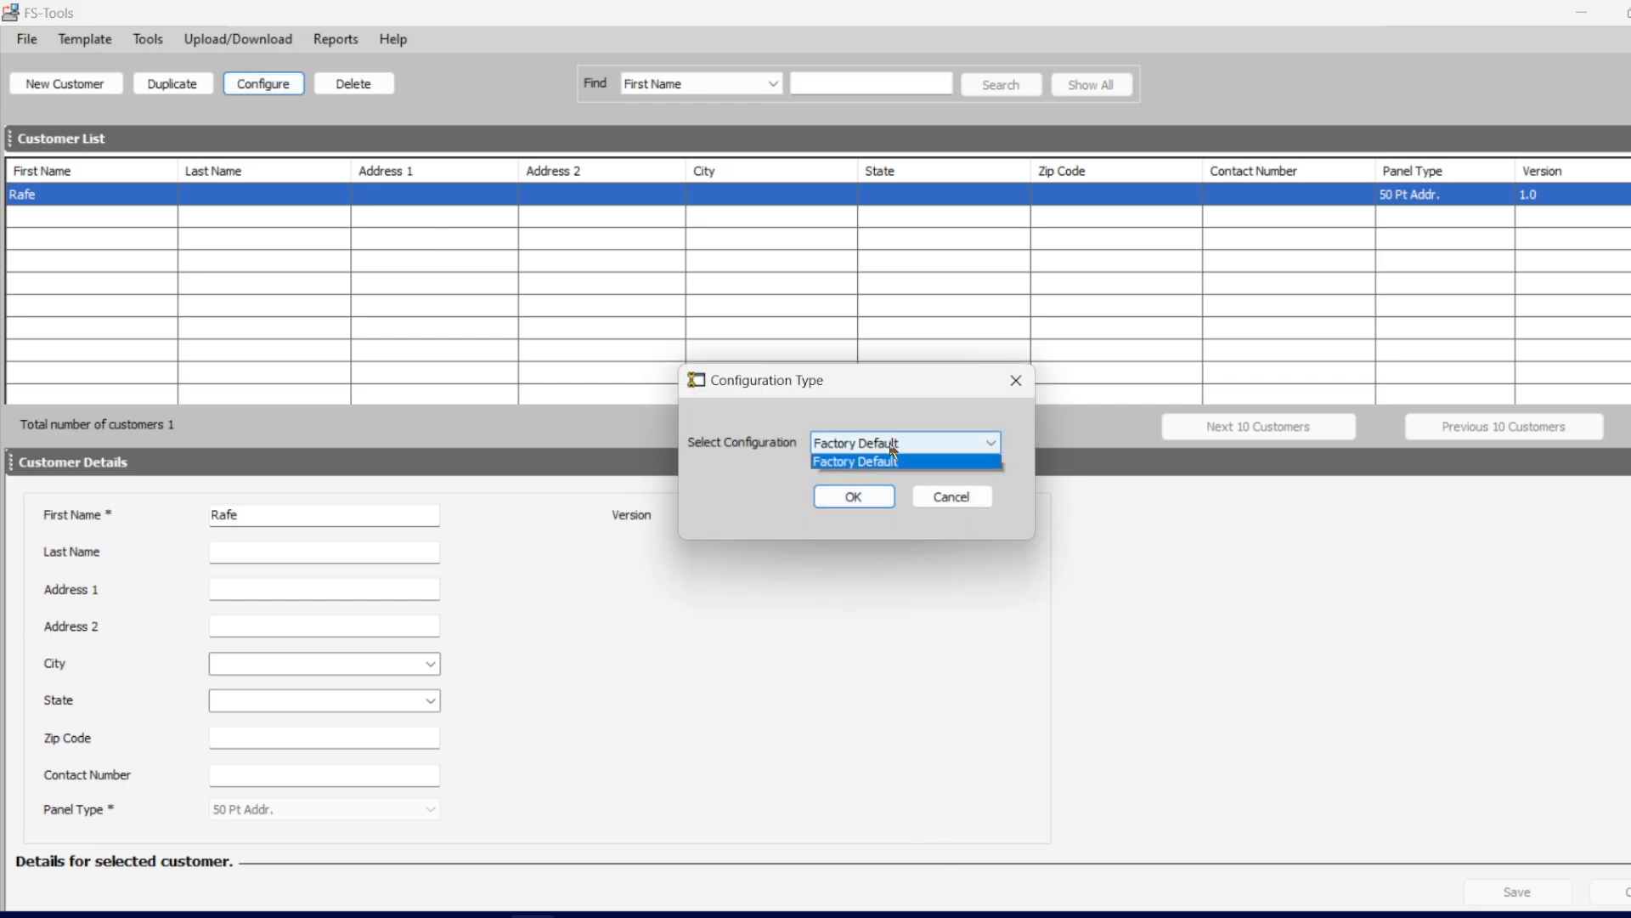
{"action": "left_click", "coordinate": [888, 463]}
{"action": "left_click", "coordinate": [855, 497]}
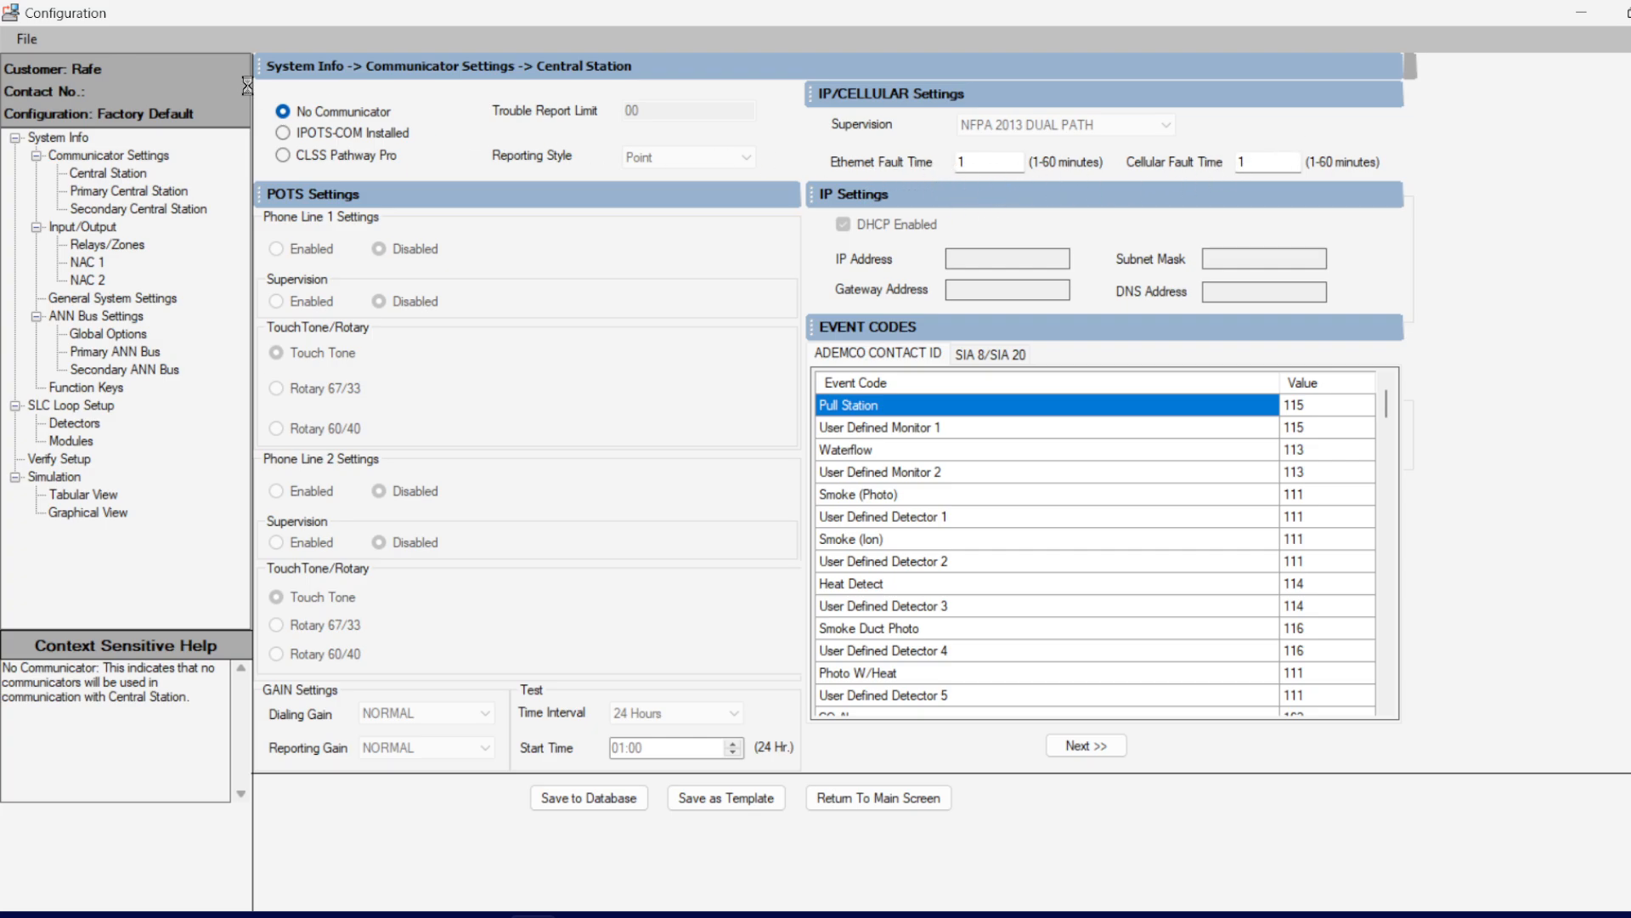
Step: Try IPOTS-COM Installed with both phone lines and their supervision enabled, and return the communicator setting to No Communicator
{"action": "left_click", "coordinate": [91, 136]}
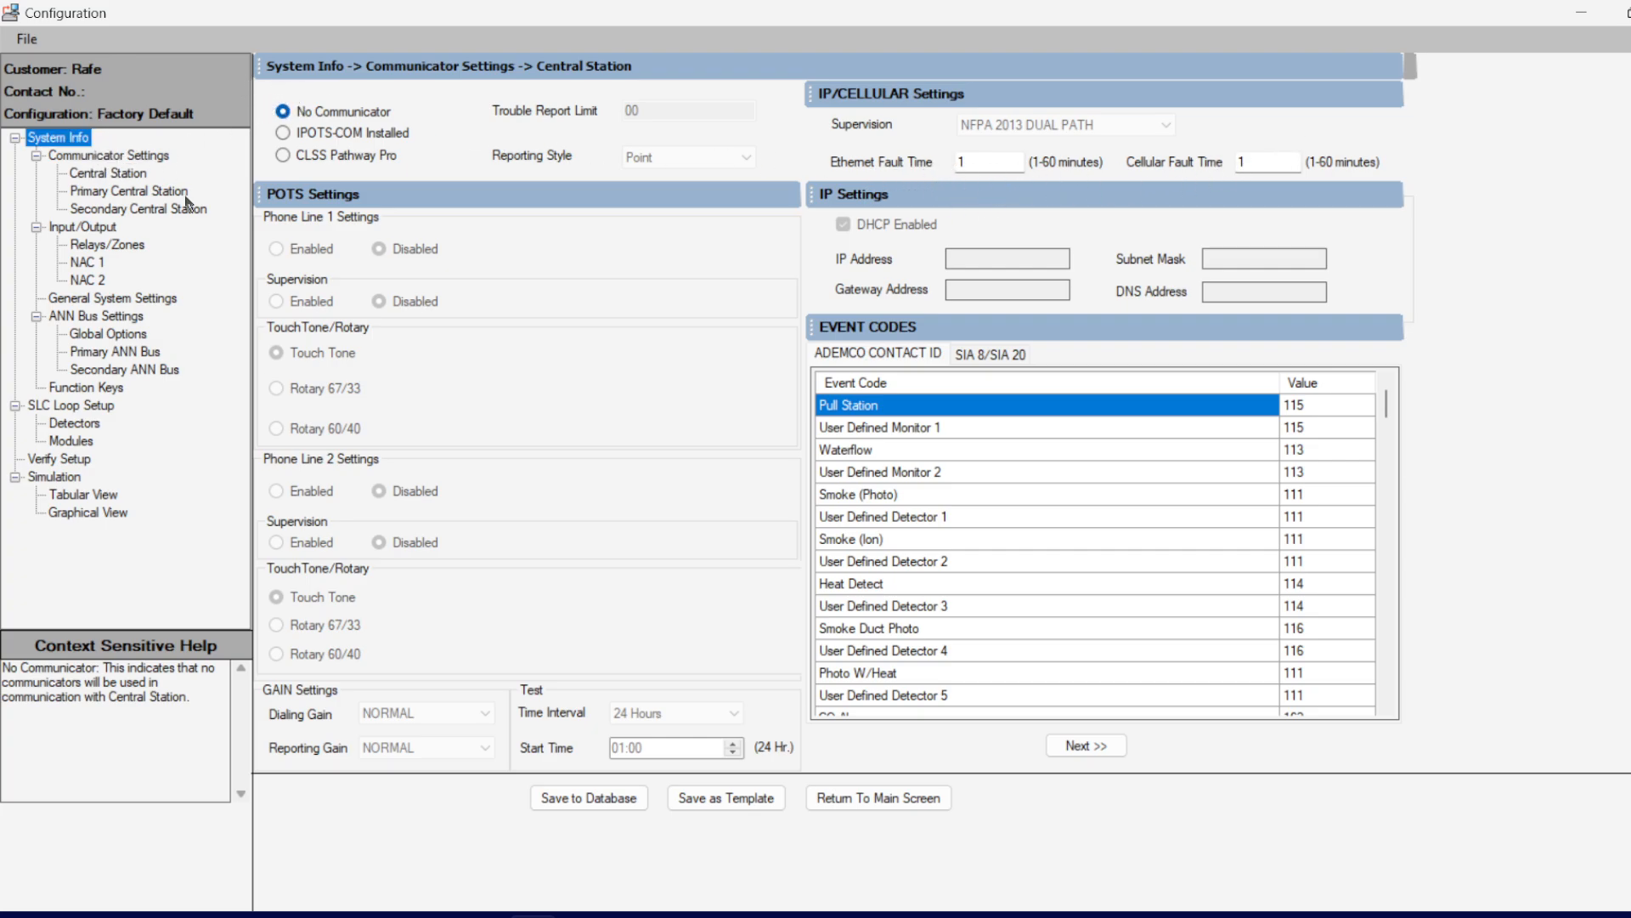
{"action": "left_click", "coordinate": [76, 158]}
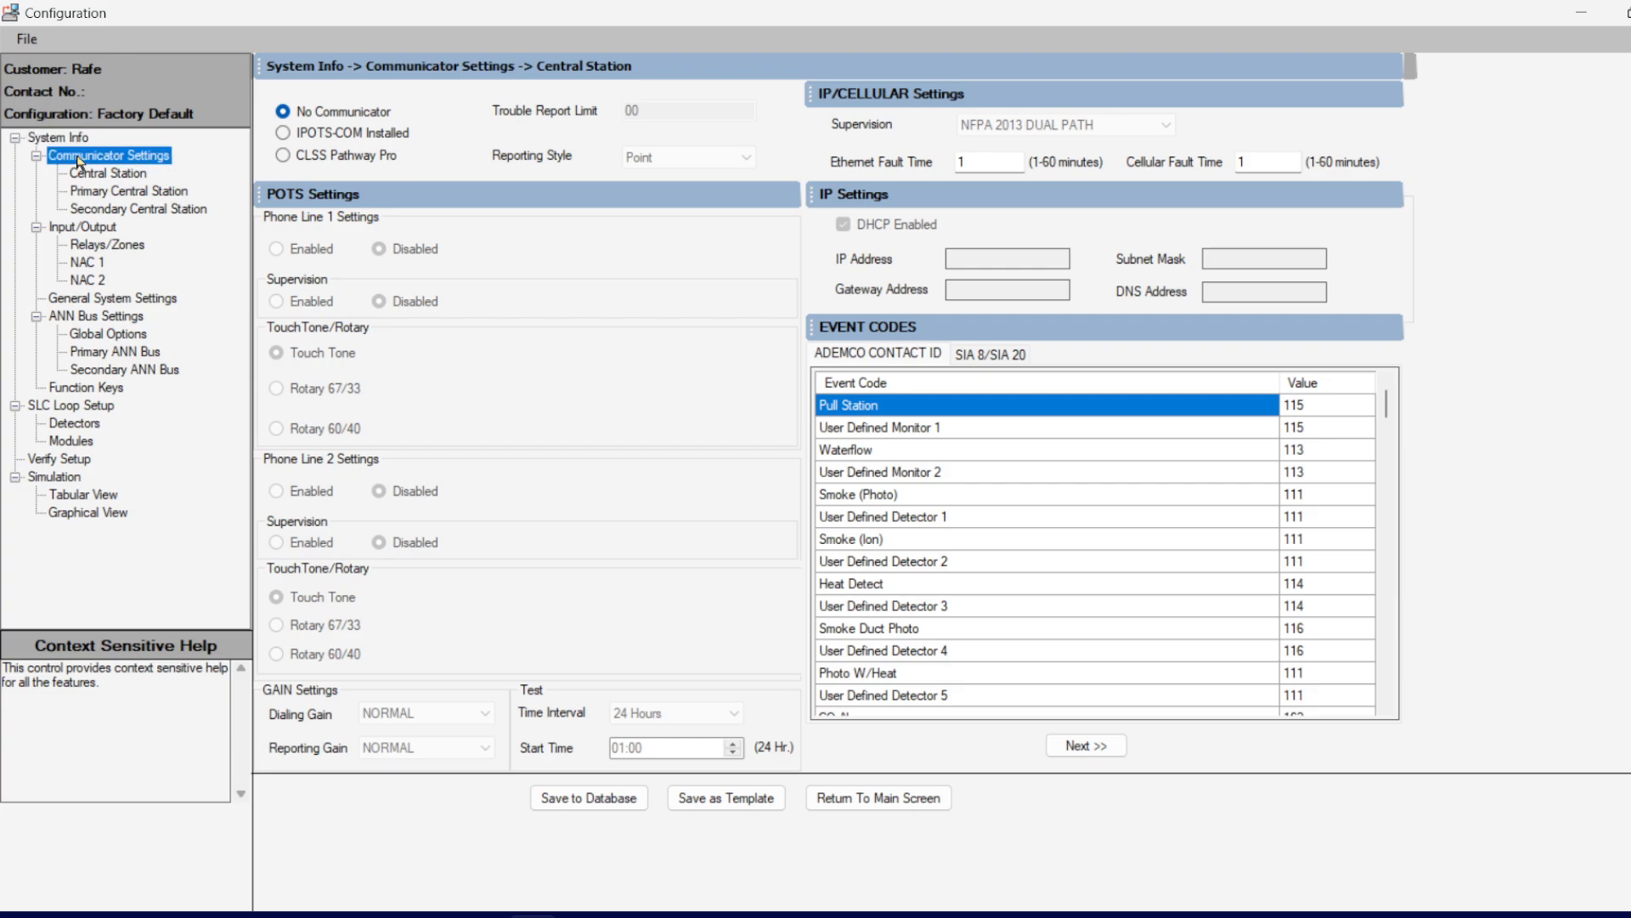
{"action": "left_click", "coordinate": [284, 133]}
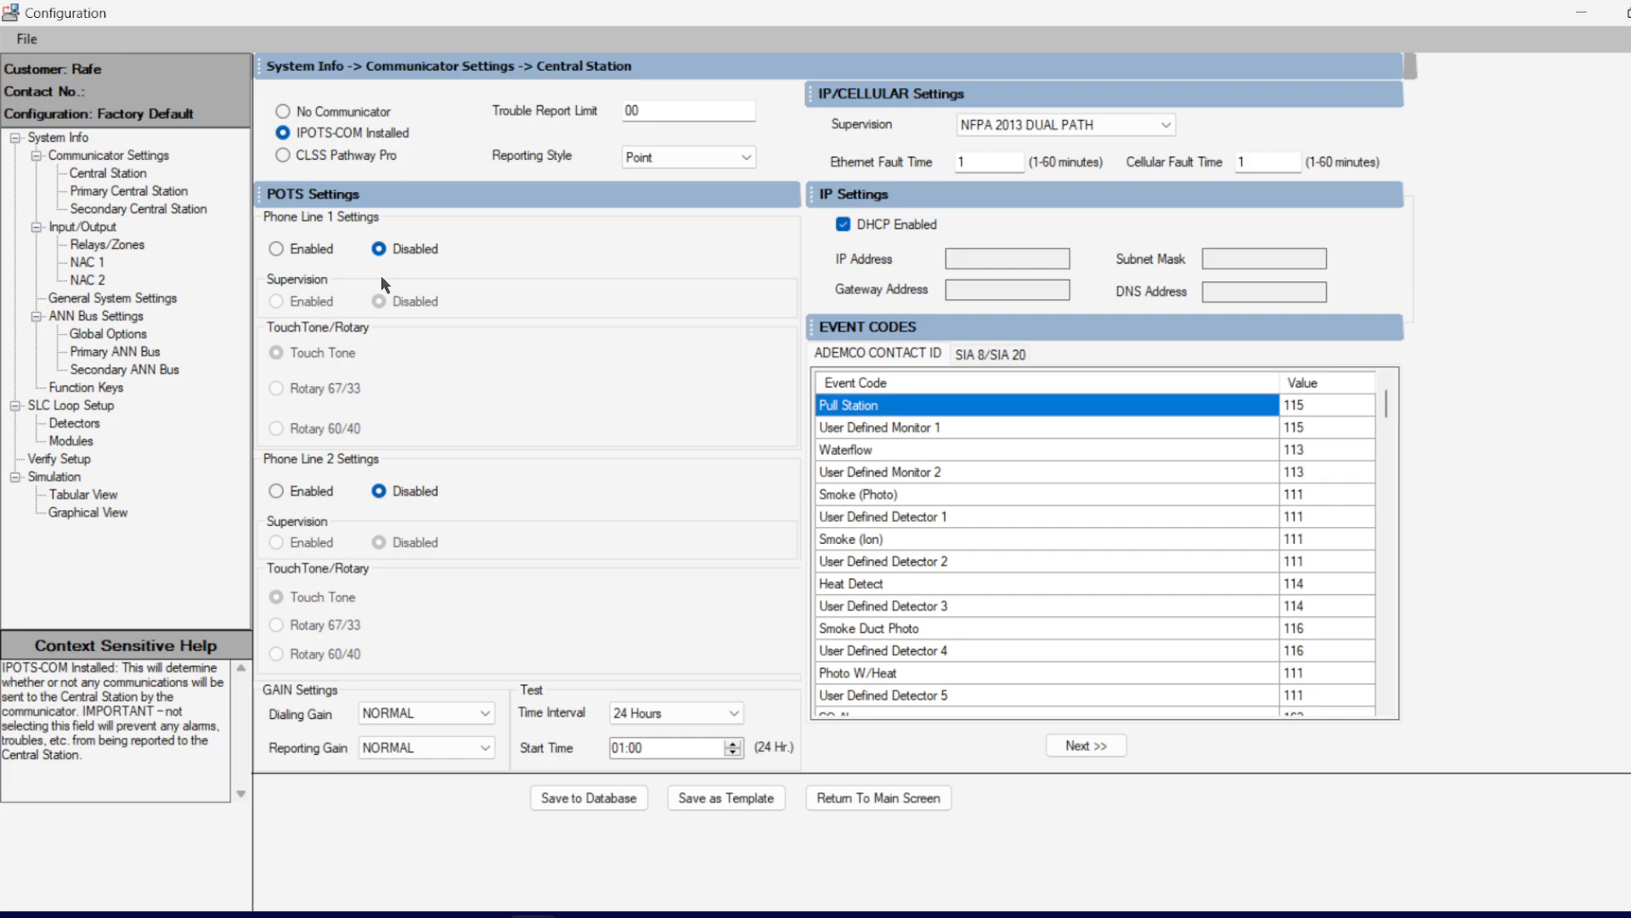
{"action": "left_click", "coordinate": [277, 249]}
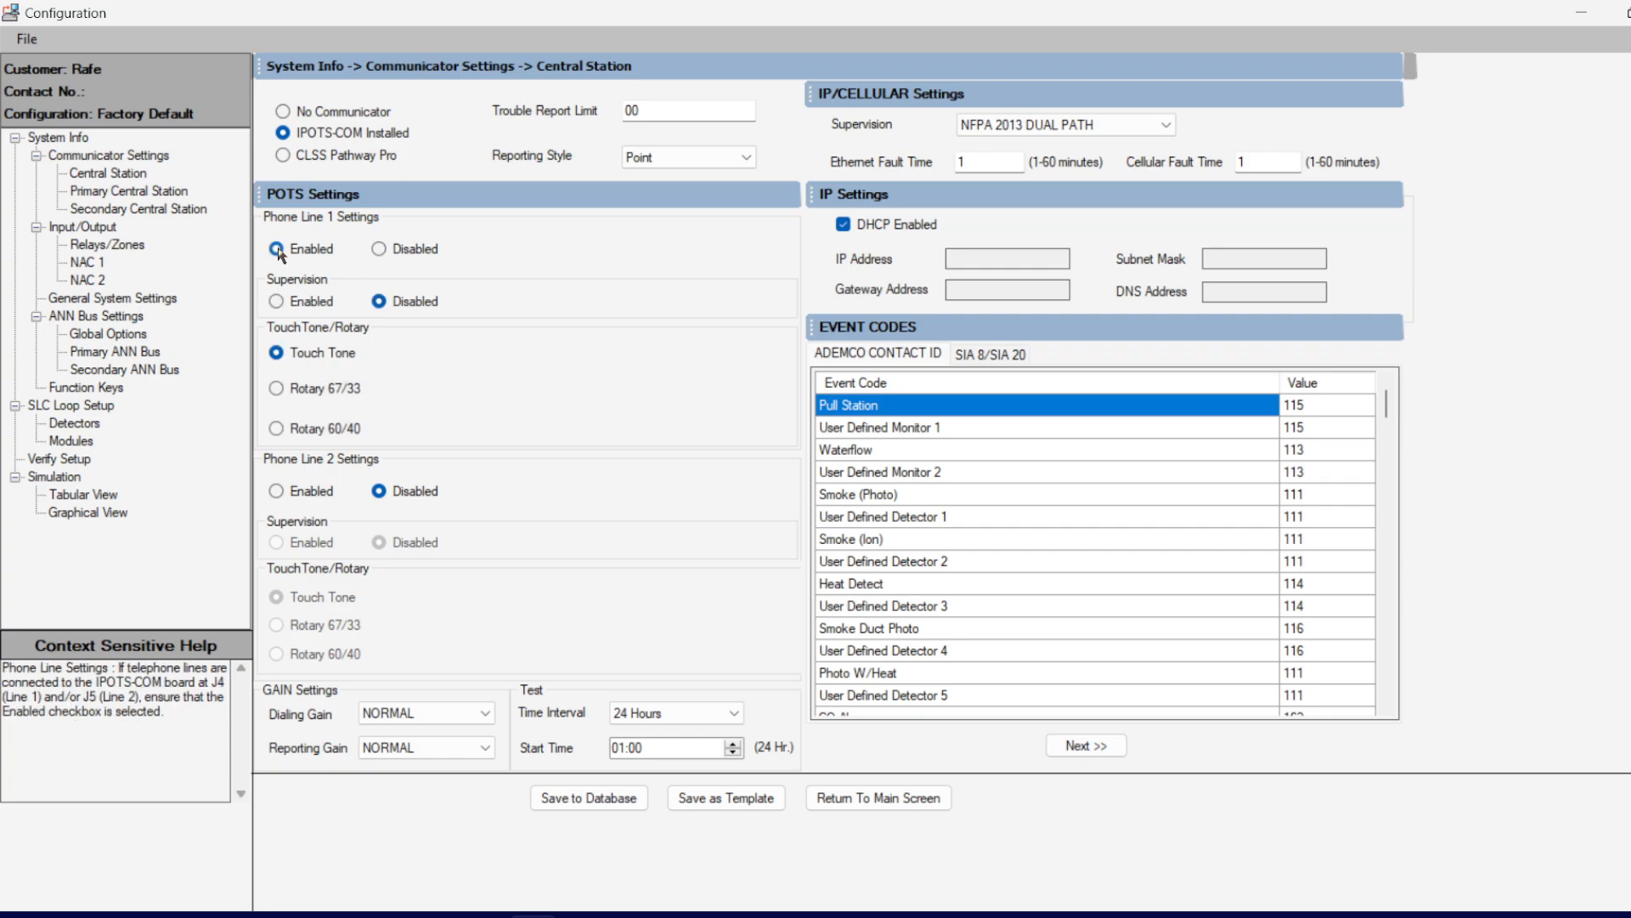
{"action": "left_click", "coordinate": [281, 300]}
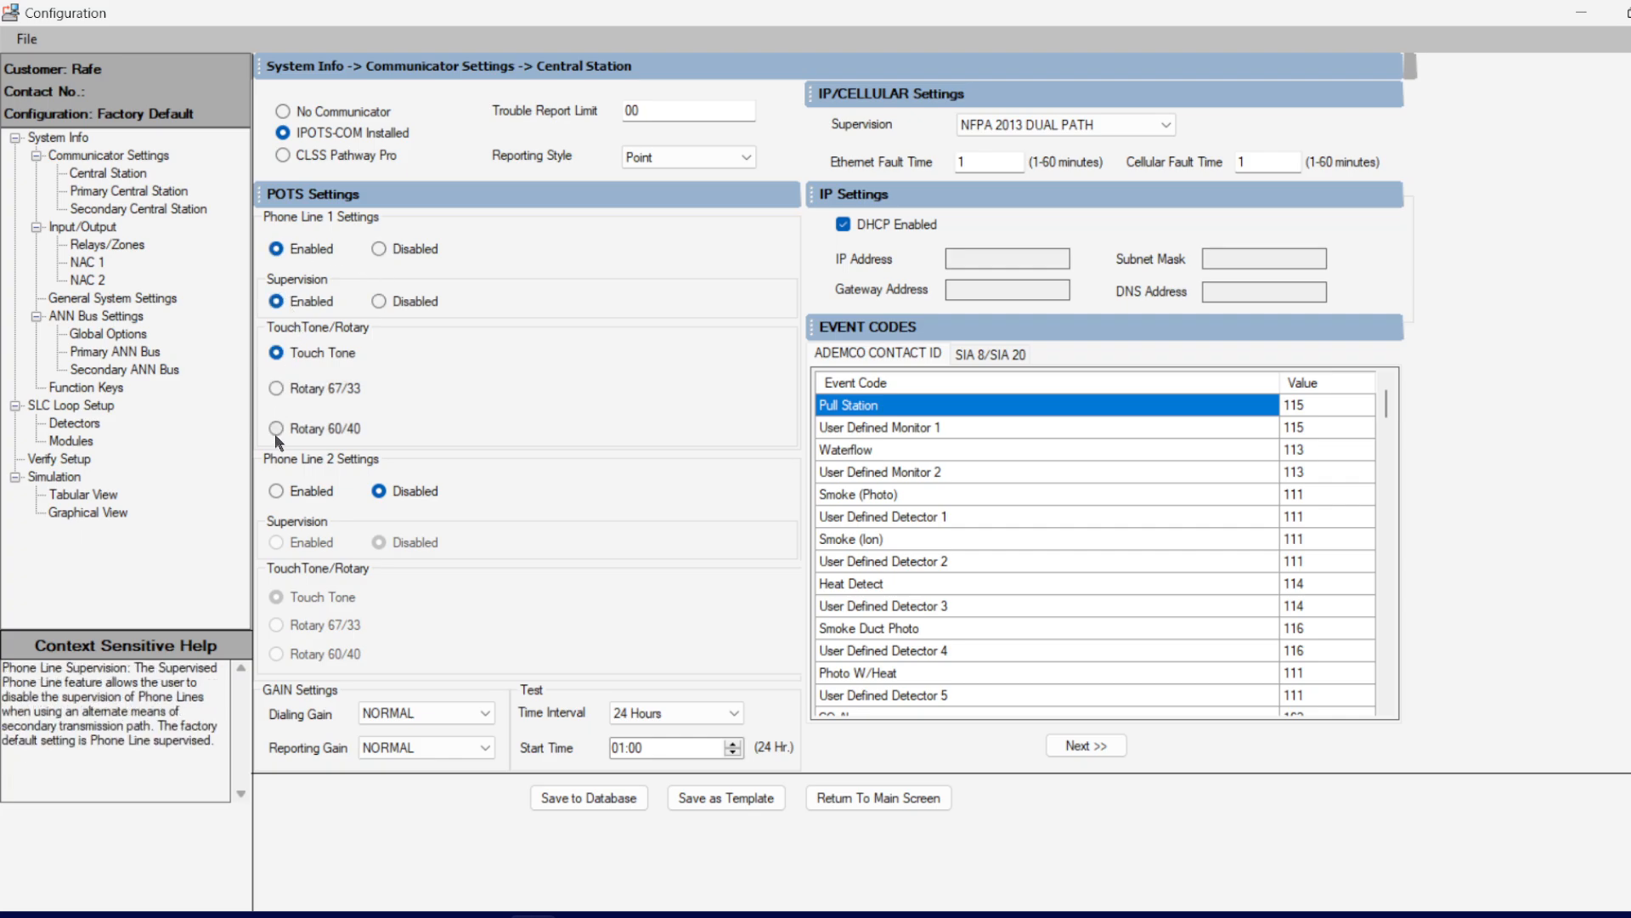
{"action": "left_click", "coordinate": [281, 490]}
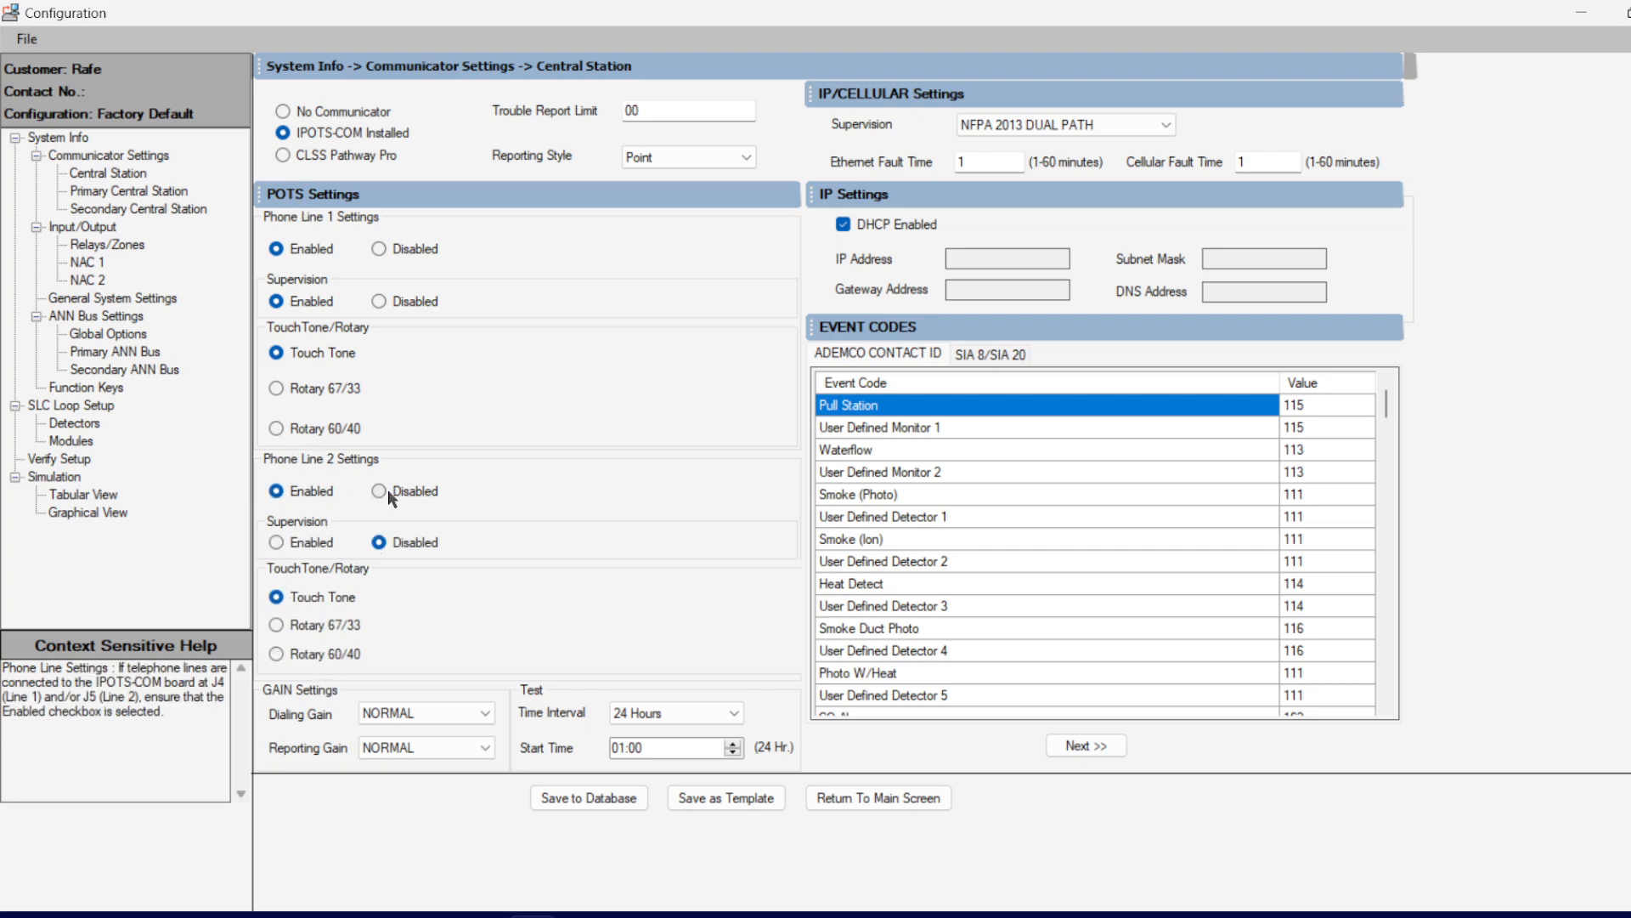
{"action": "left_click", "coordinate": [277, 542]}
{"action": "left_click", "coordinate": [391, 492]}
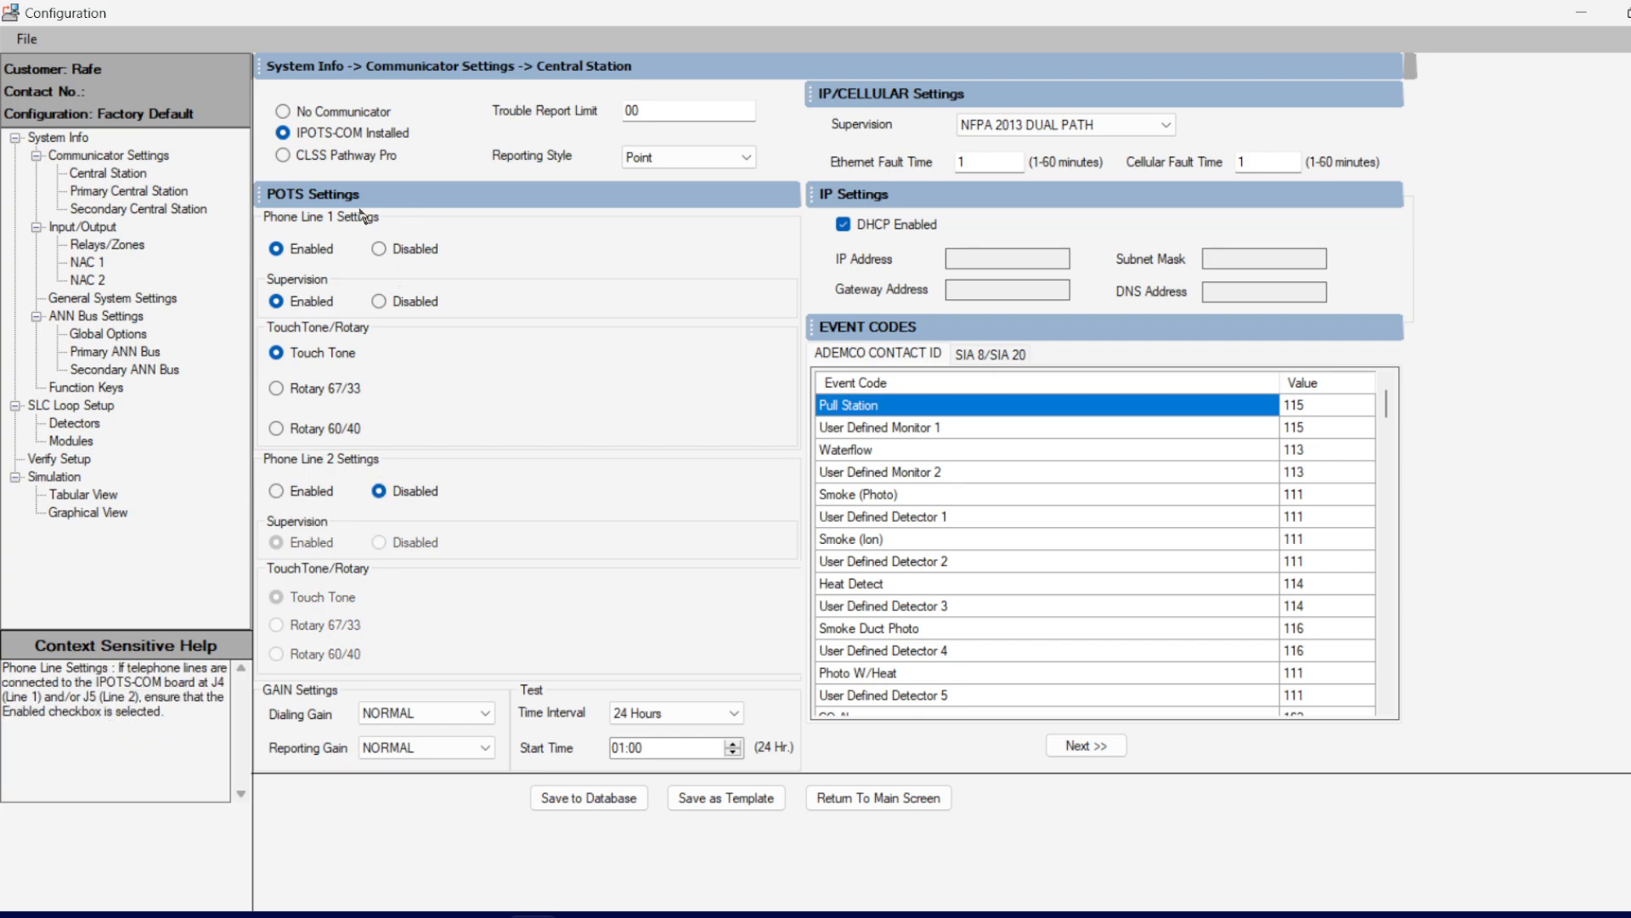
{"action": "left_click", "coordinate": [283, 111]}
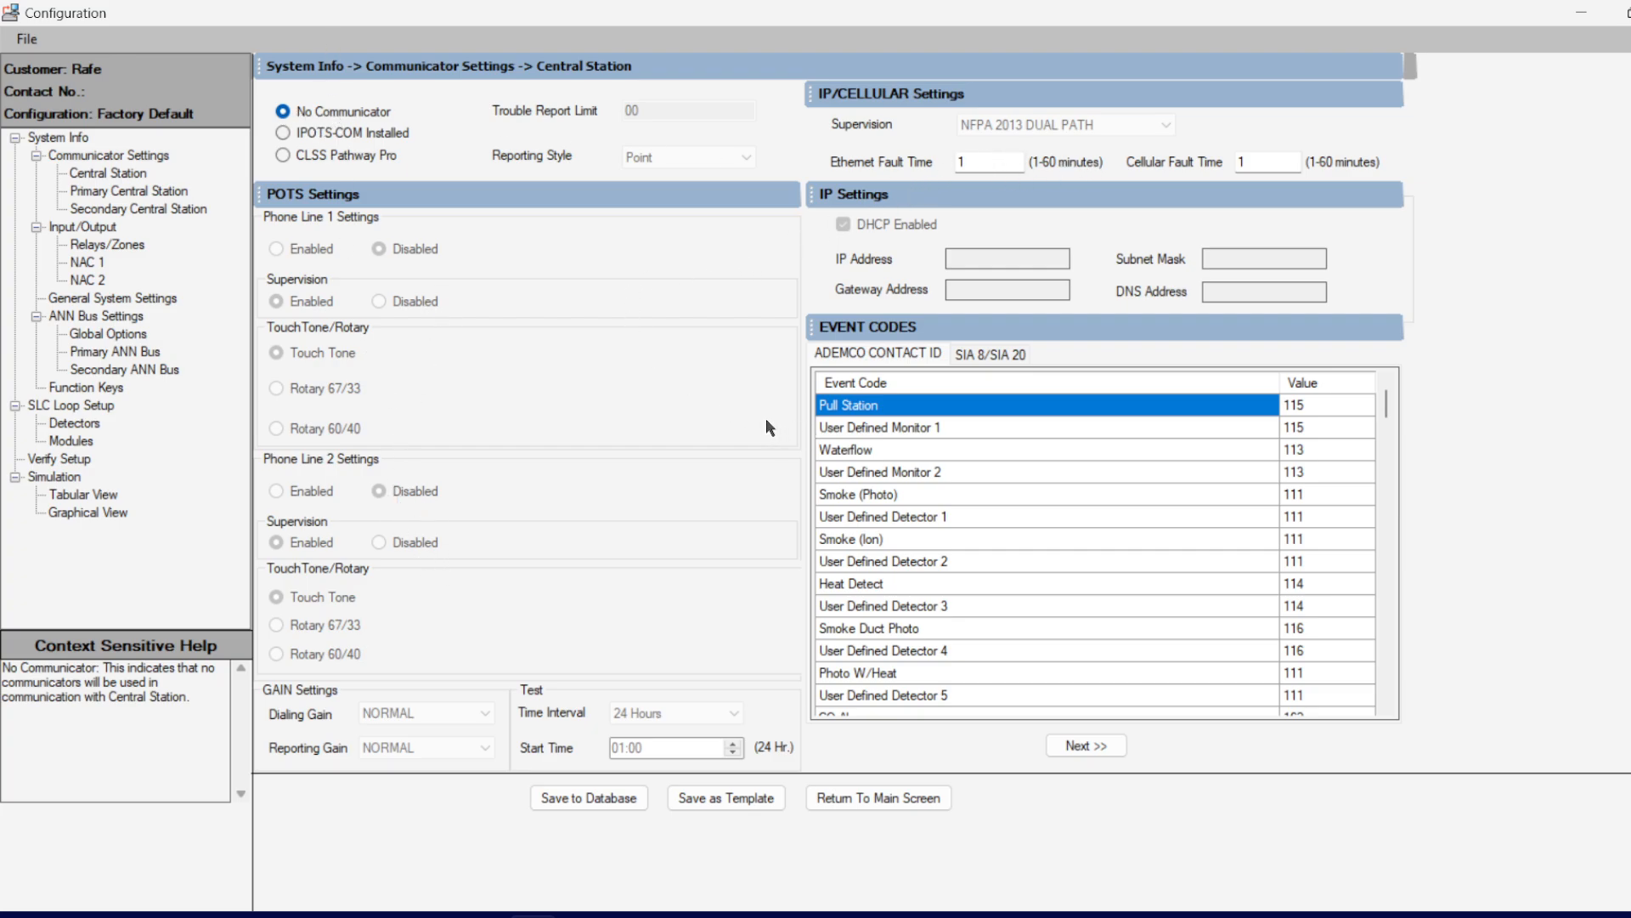
Step: Review the Relays/Zones settings and examine the function choices available for Relay 1 and Relay 3
{"action": "left_click", "coordinate": [109, 244]}
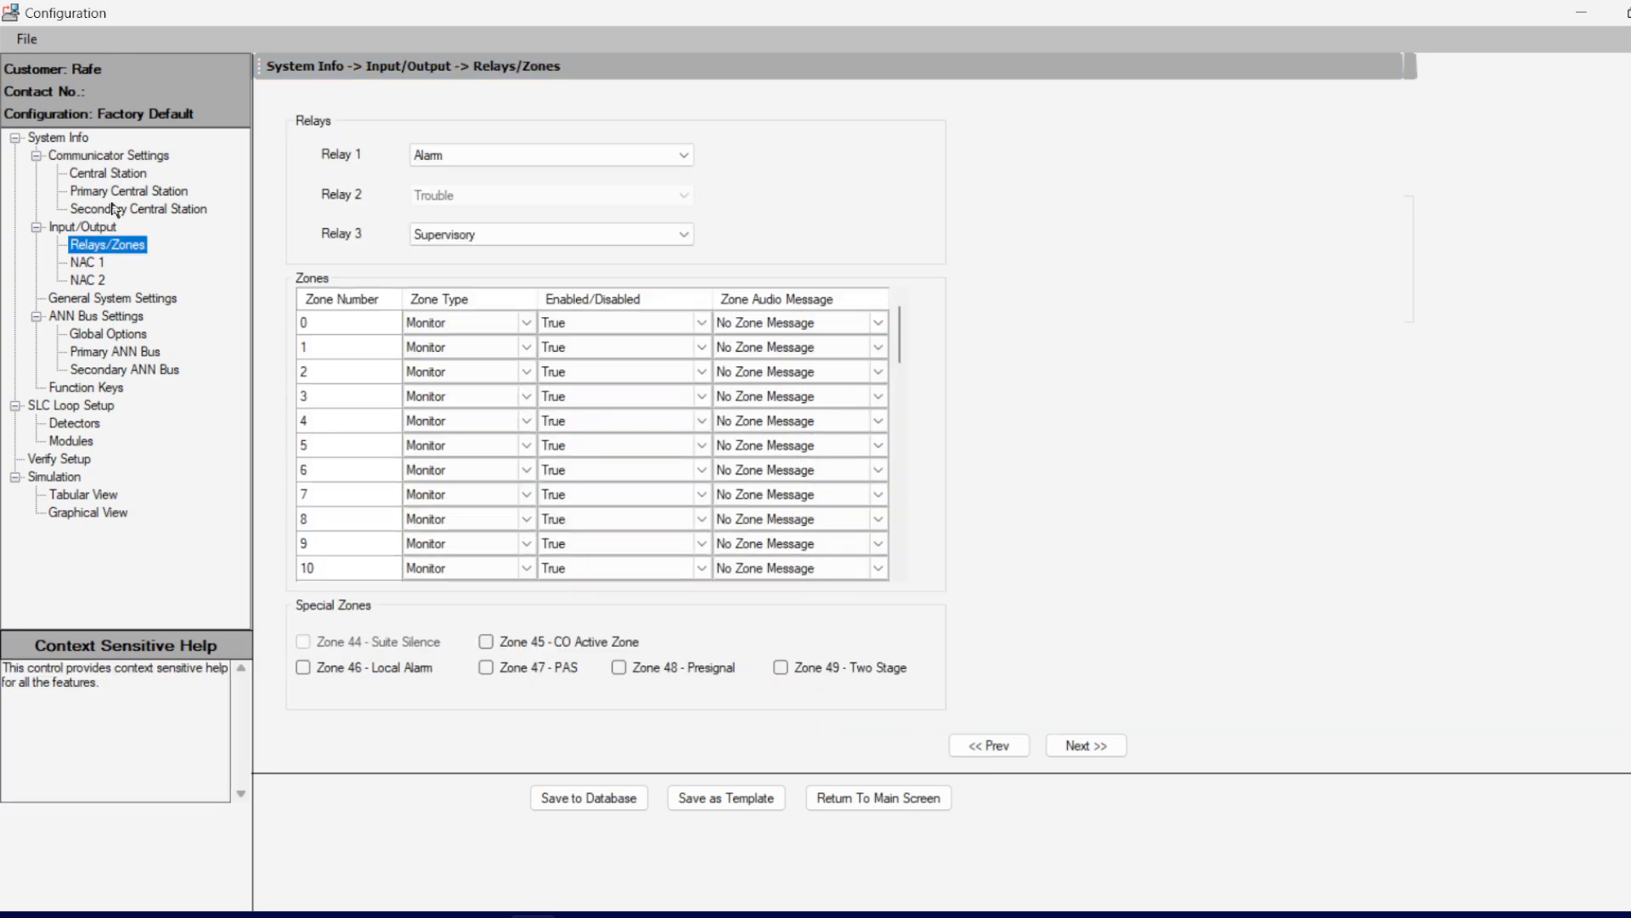
{"action": "left_click", "coordinate": [112, 206]}
{"action": "left_click", "coordinate": [984, 554]}
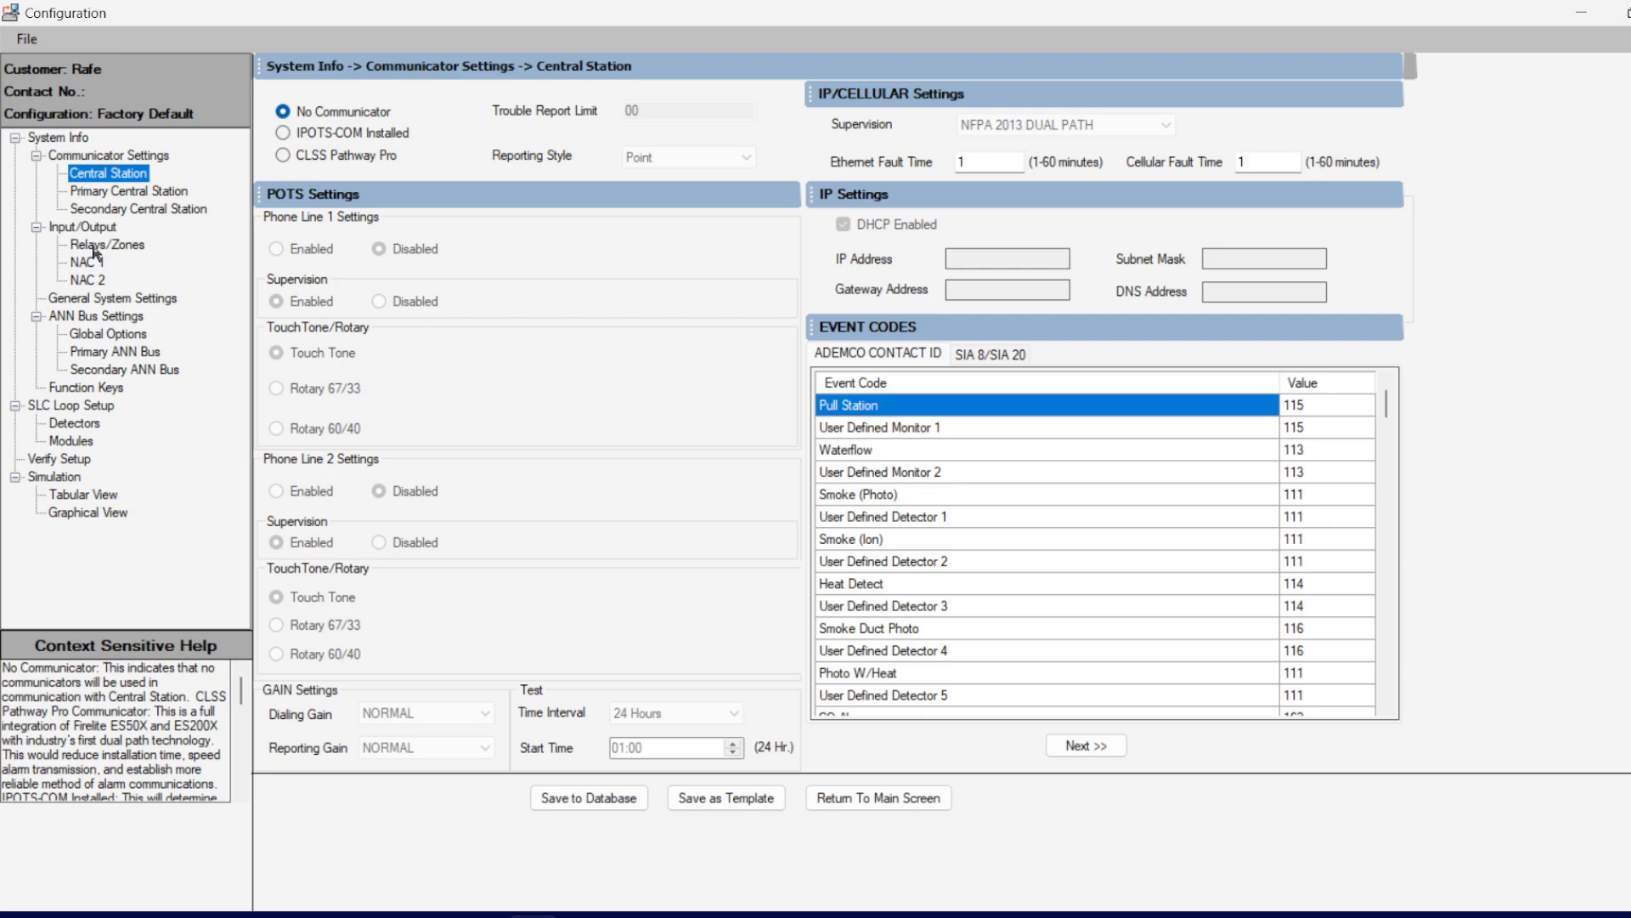
{"action": "left_click", "coordinate": [107, 246]}
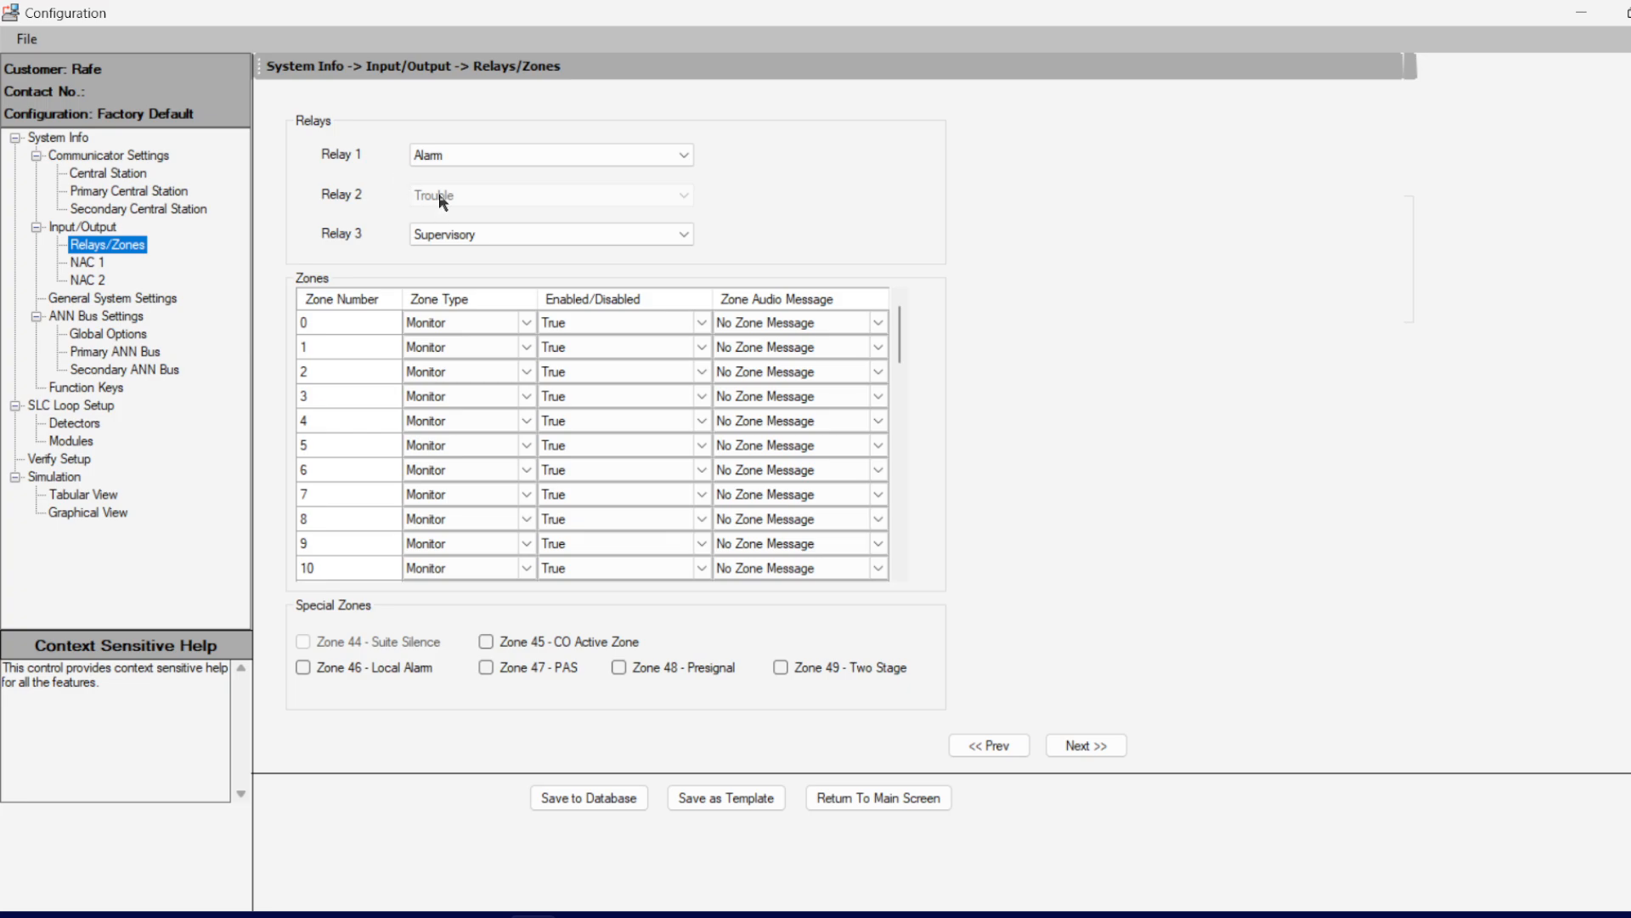
{"action": "left_click", "coordinate": [653, 158]}
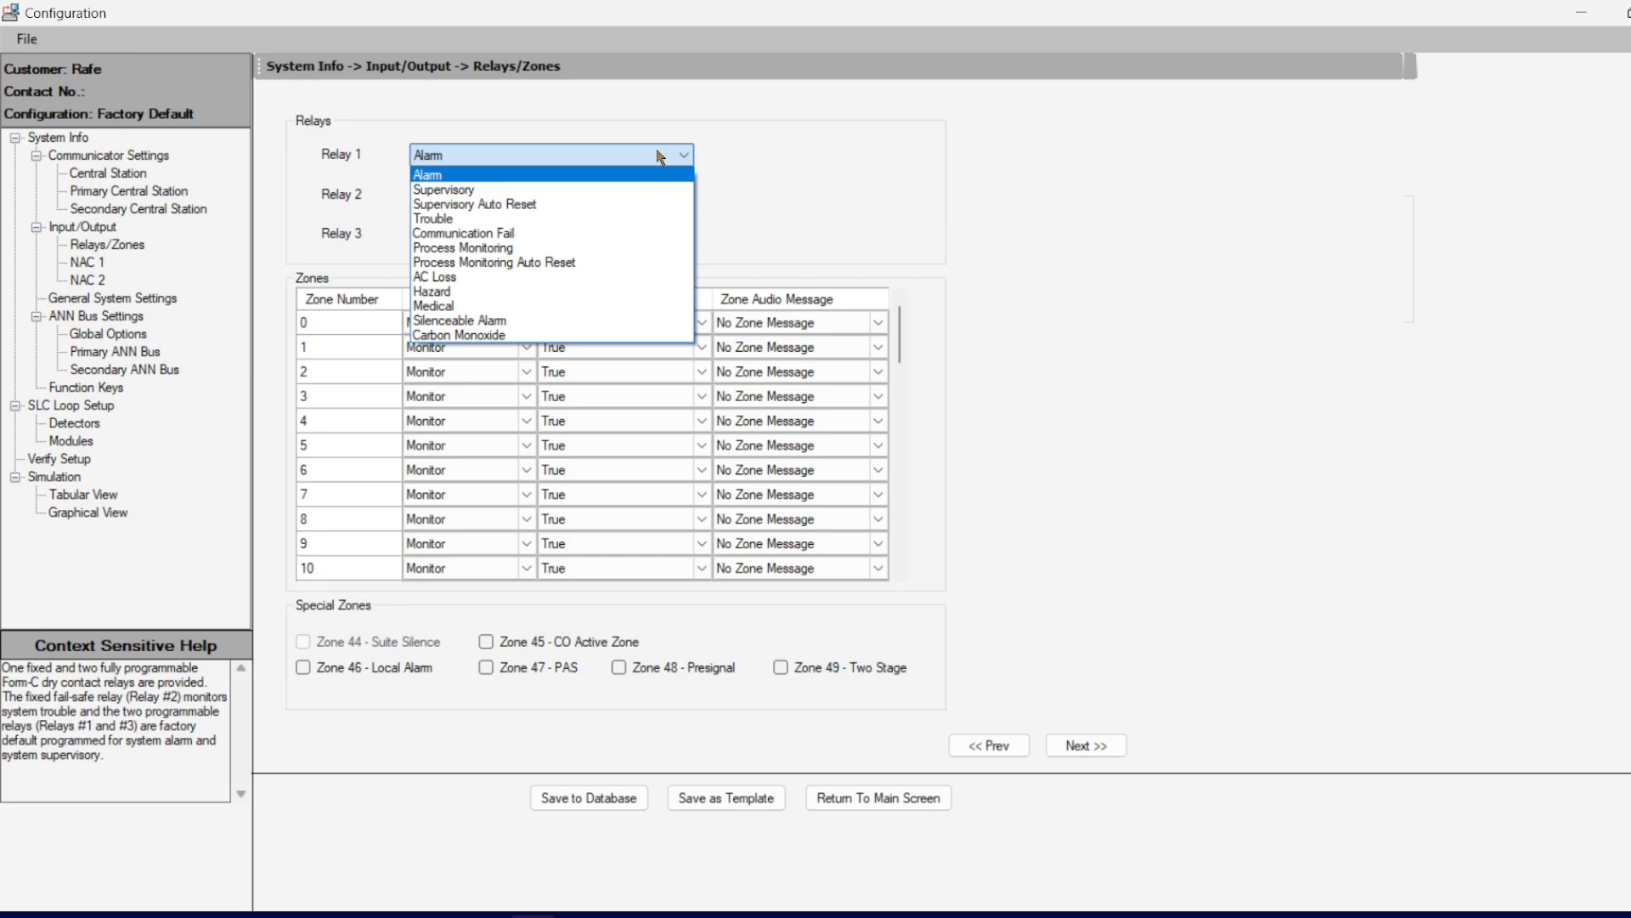
{"action": "left_click", "coordinate": [660, 156]}
{"action": "left_click", "coordinate": [655, 233]}
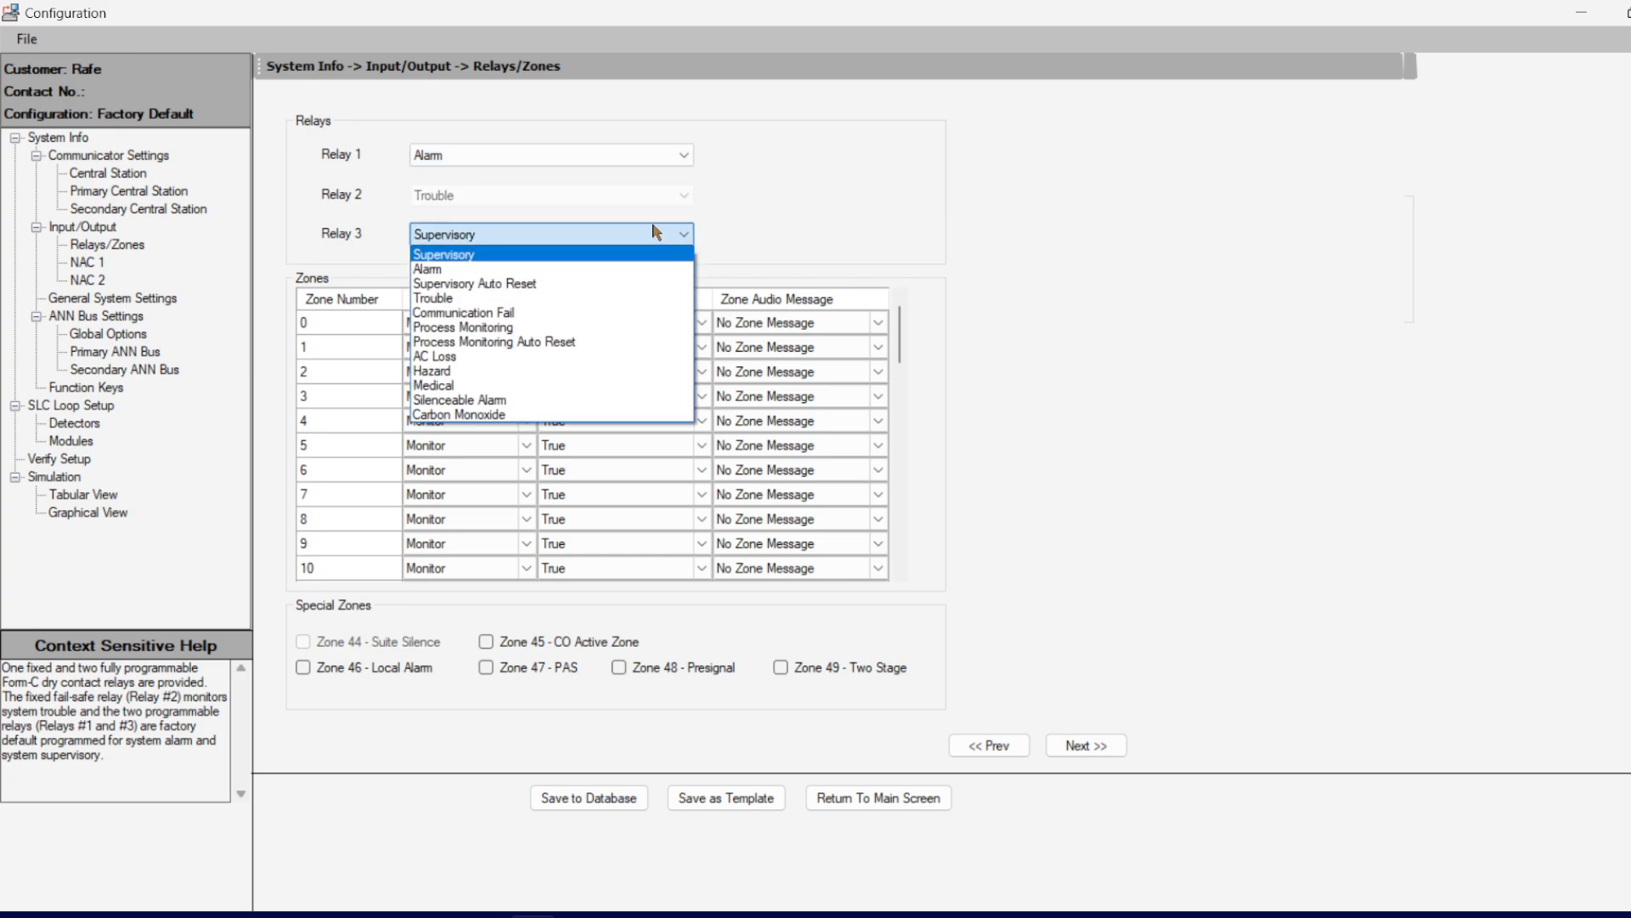
{"action": "left_click", "coordinate": [819, 172]}
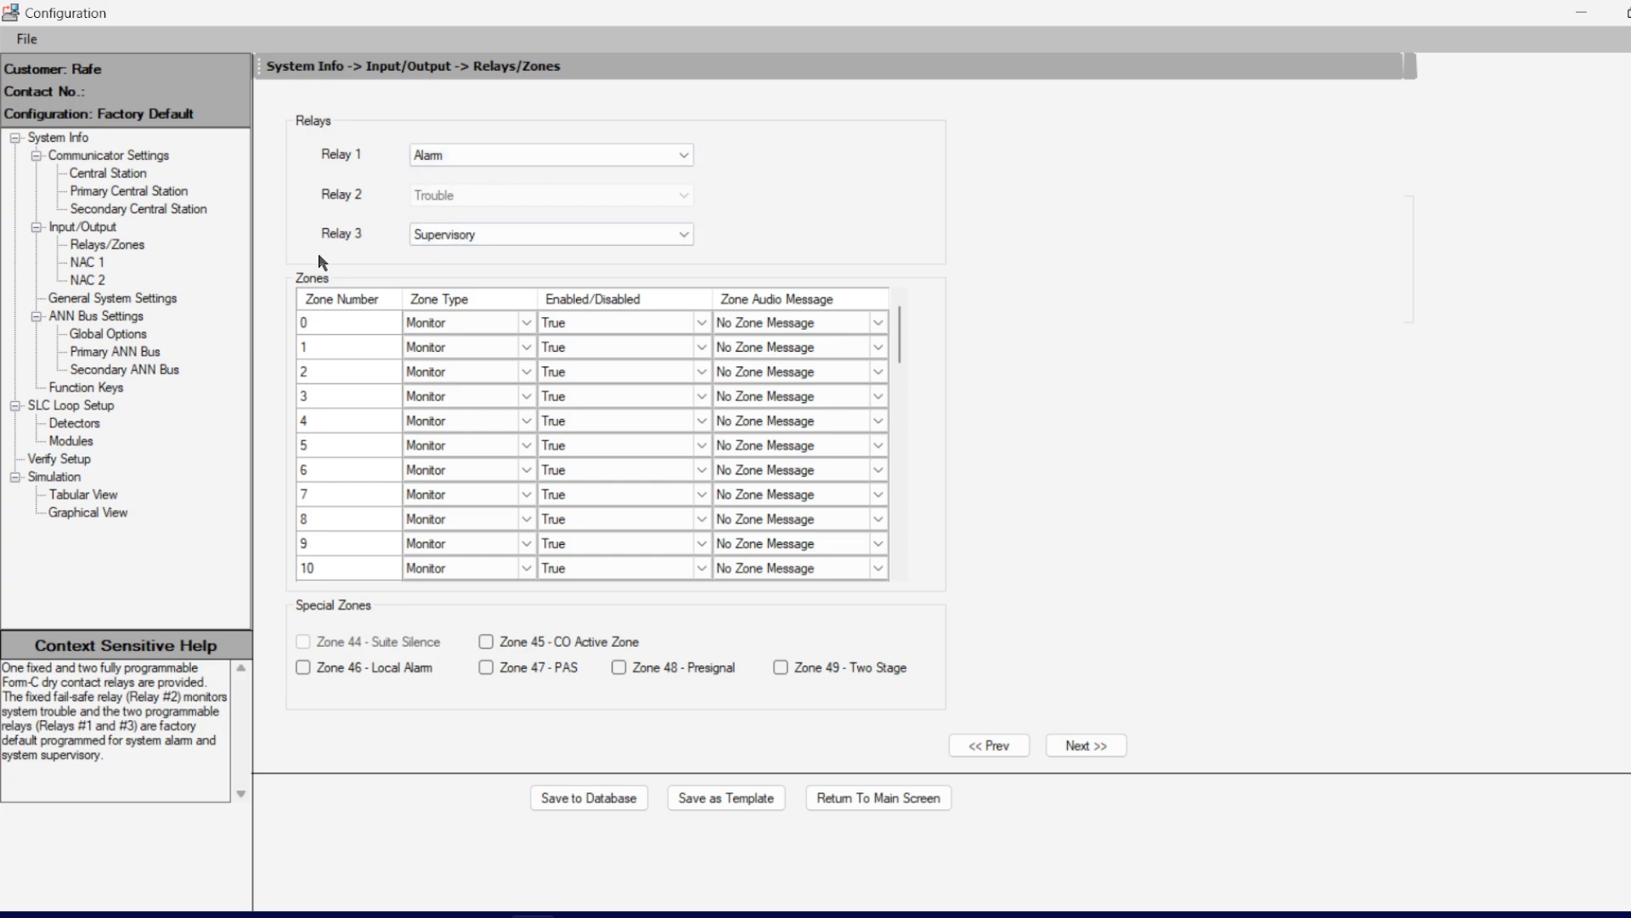
Step: Map NAC 1's 1st zone to 1, with System Sensor synchronization and Temporal 3 coding
{"action": "left_click", "coordinate": [87, 262]}
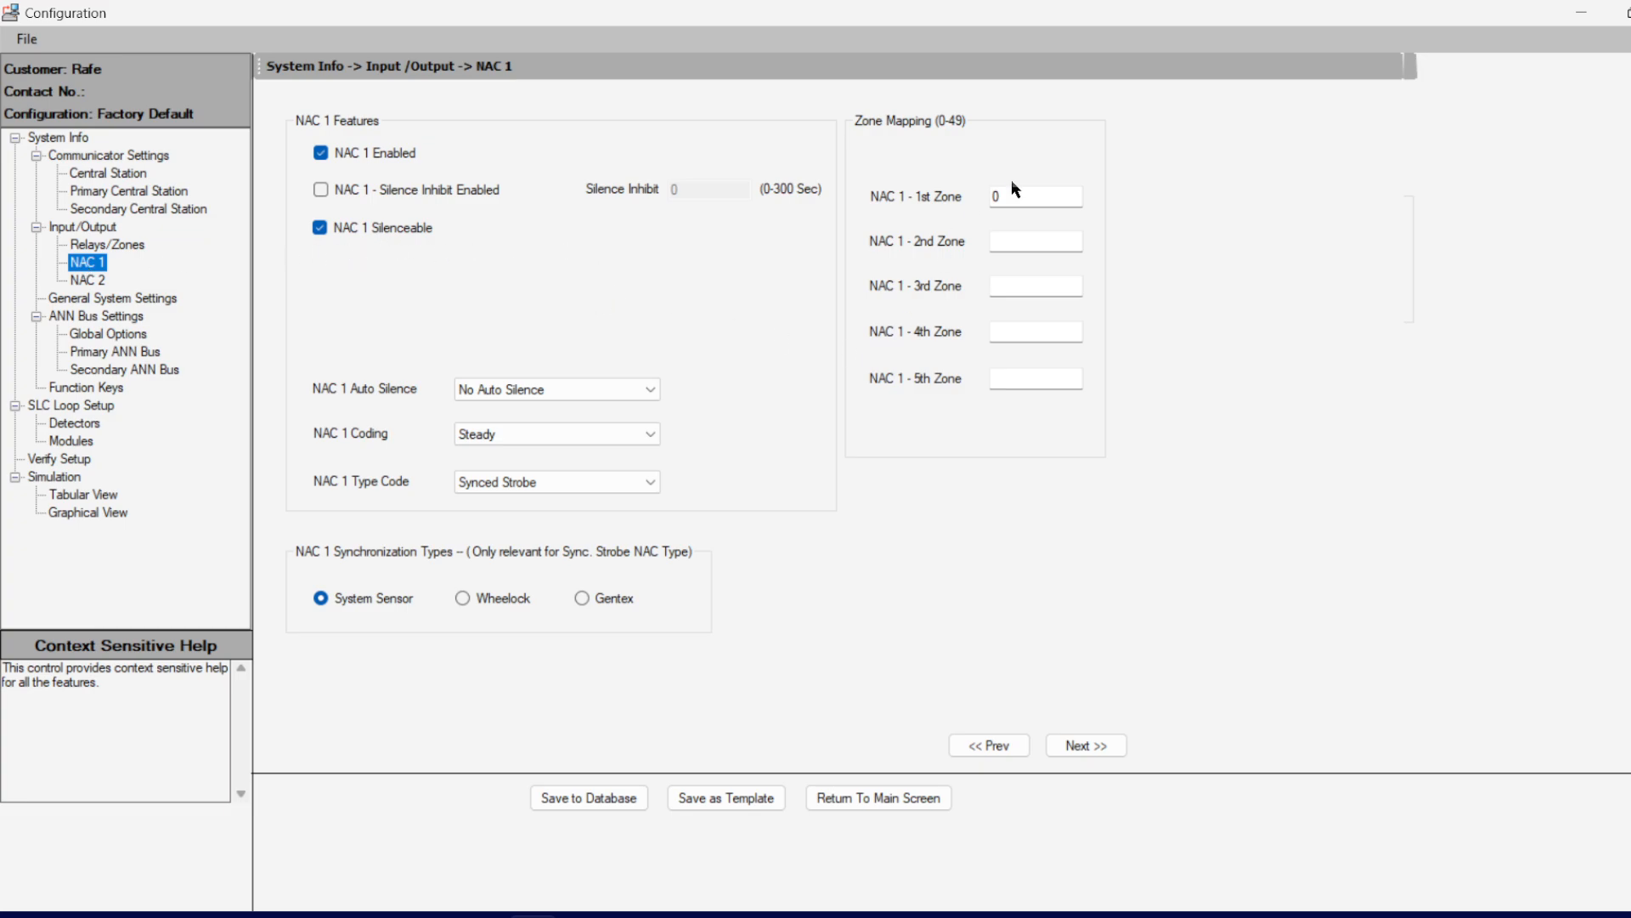
{"action": "left_click", "coordinate": [1038, 197]}
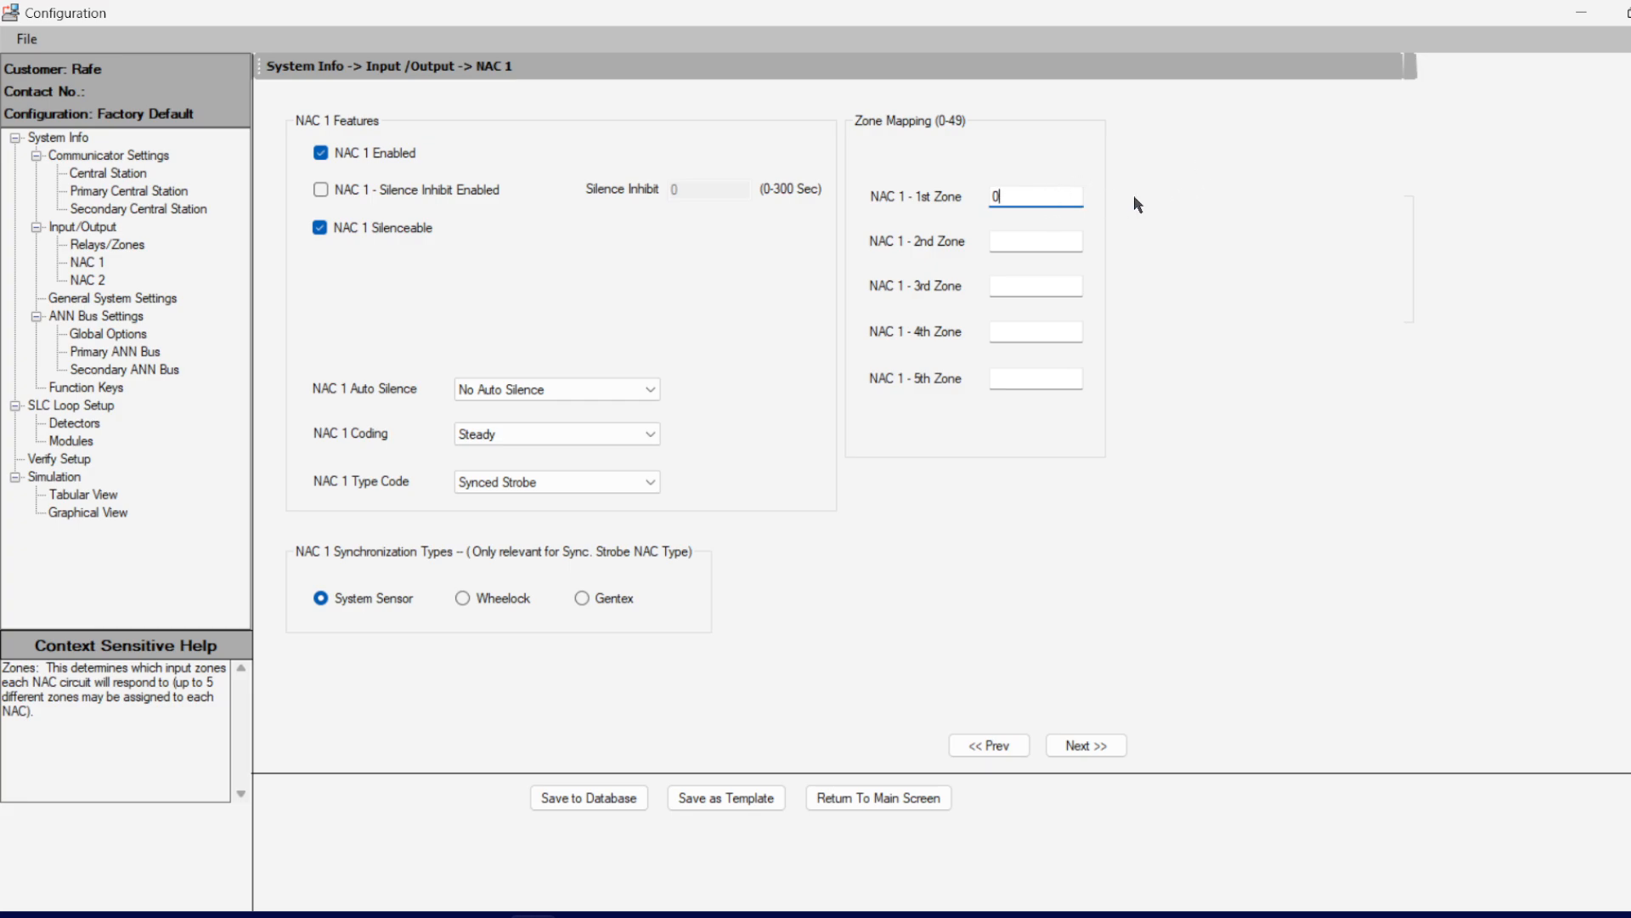
{"action": "key", "text": "BackSpace"}
{"action": "type", "text": "1"}
{"action": "left_click", "coordinate": [318, 600]}
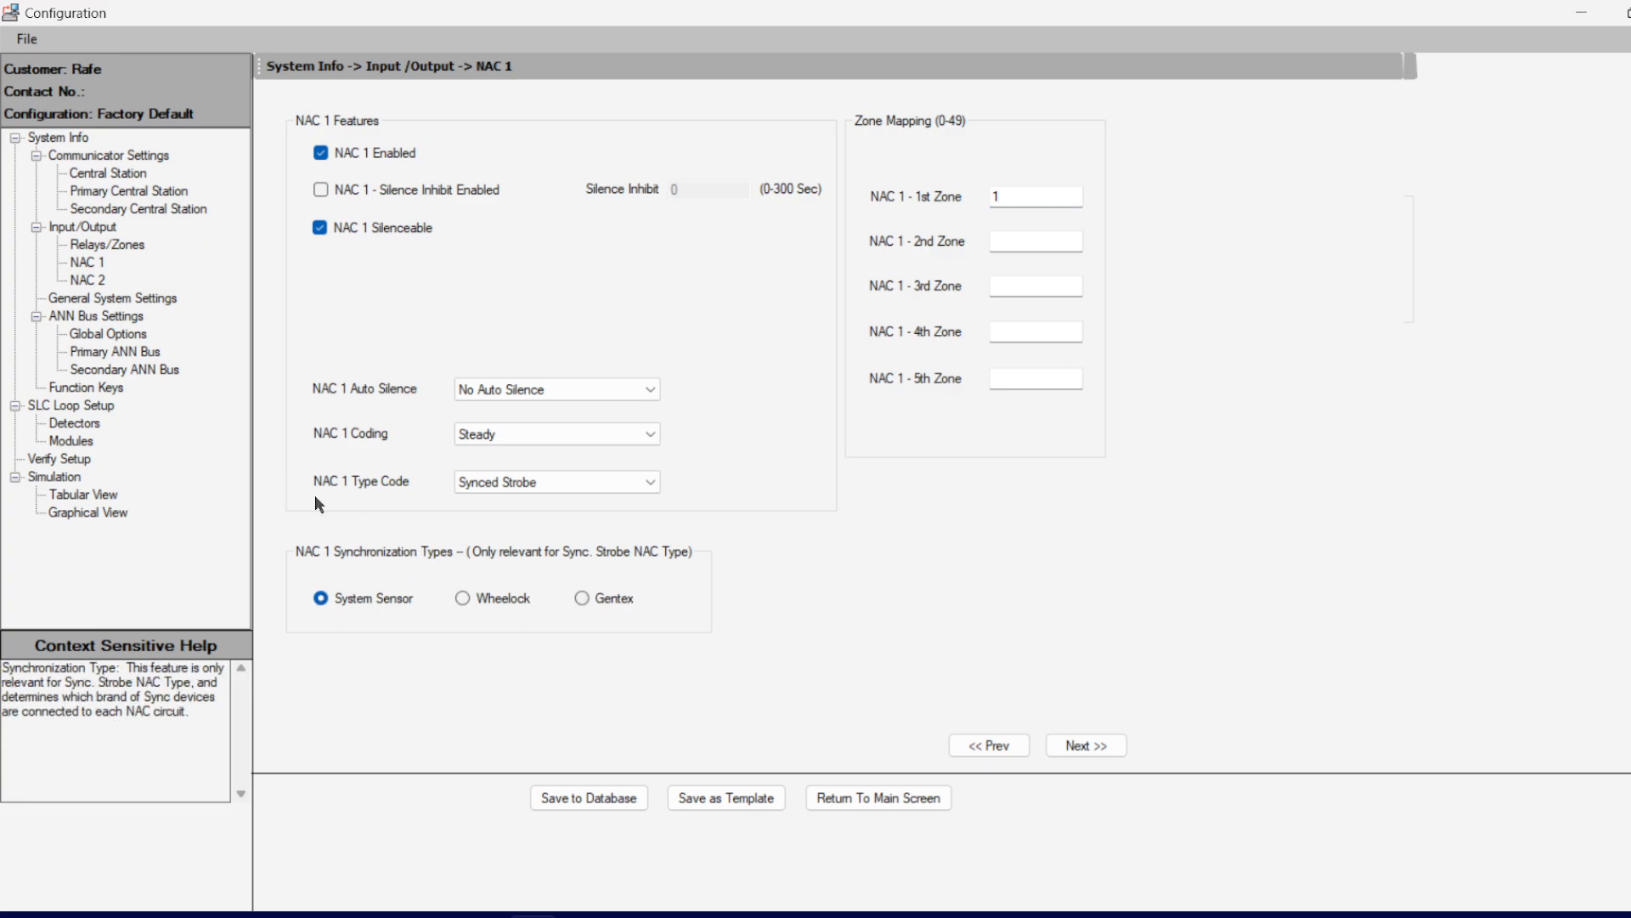
{"action": "left_click", "coordinate": [556, 429]}
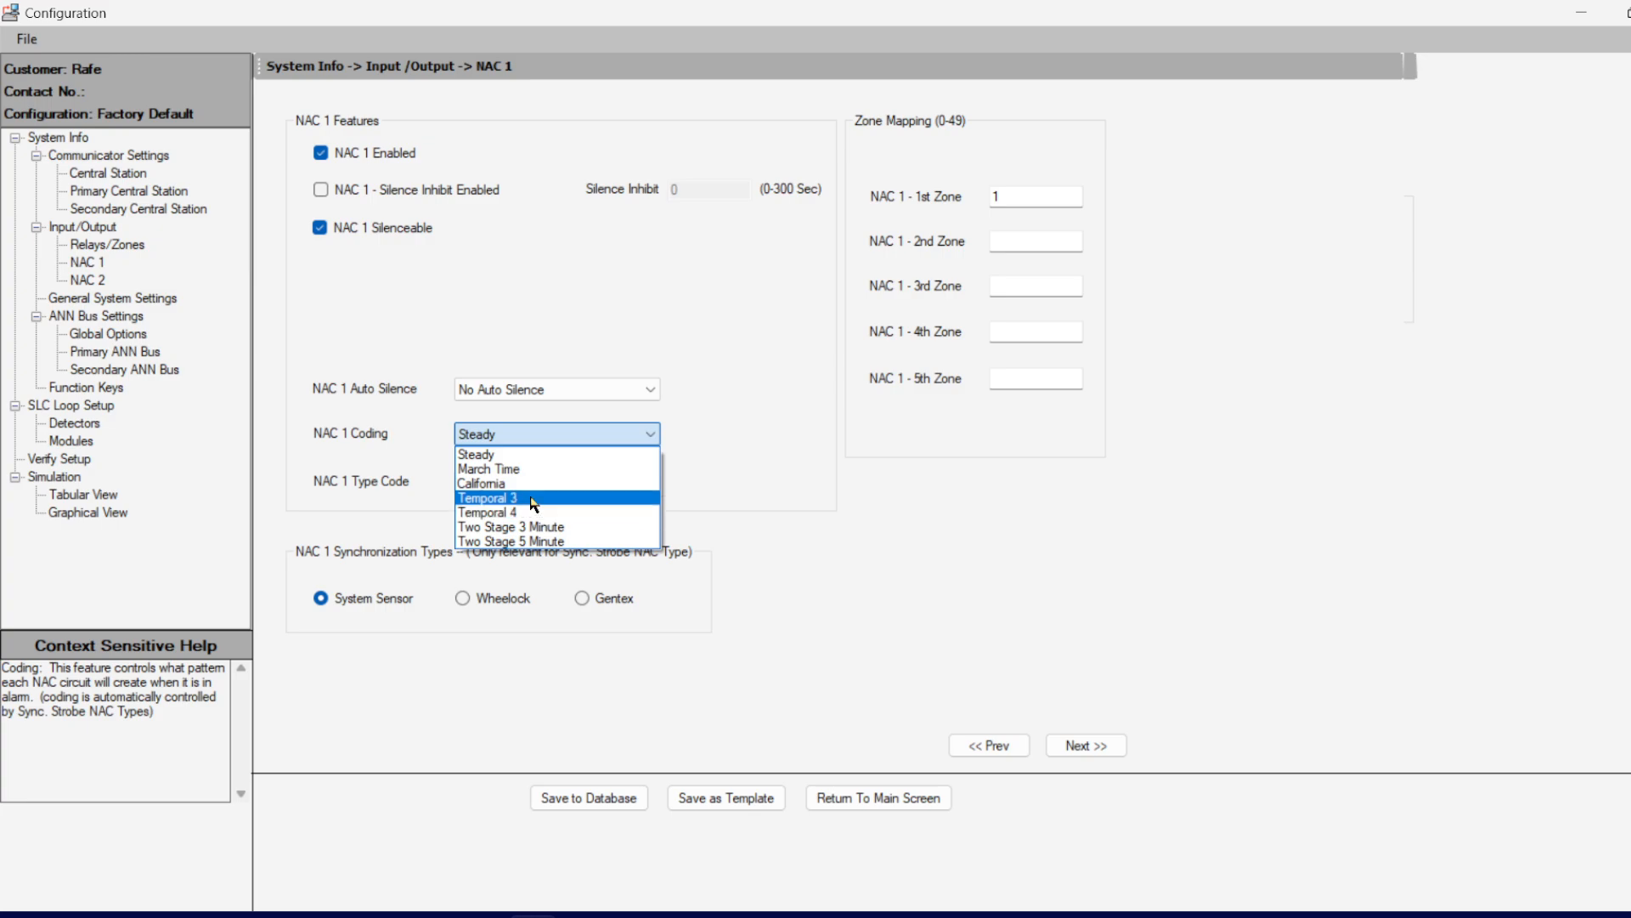
{"action": "left_click", "coordinate": [533, 501]}
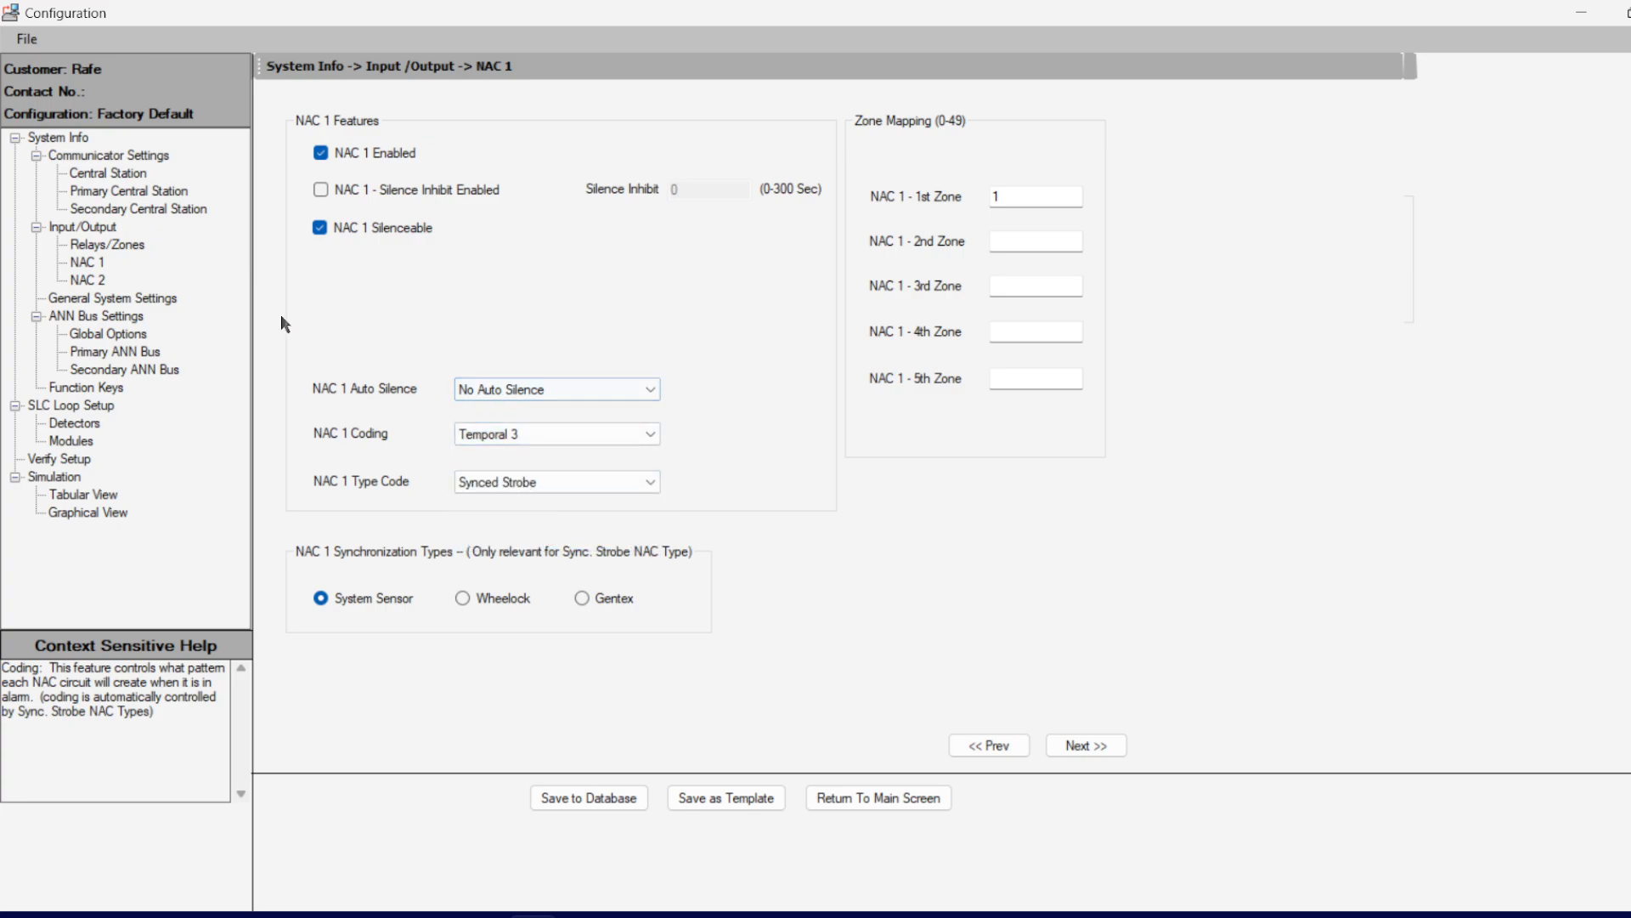
Step: Map NAC 2's 1st zone to 2
{"action": "left_click", "coordinate": [90, 280]}
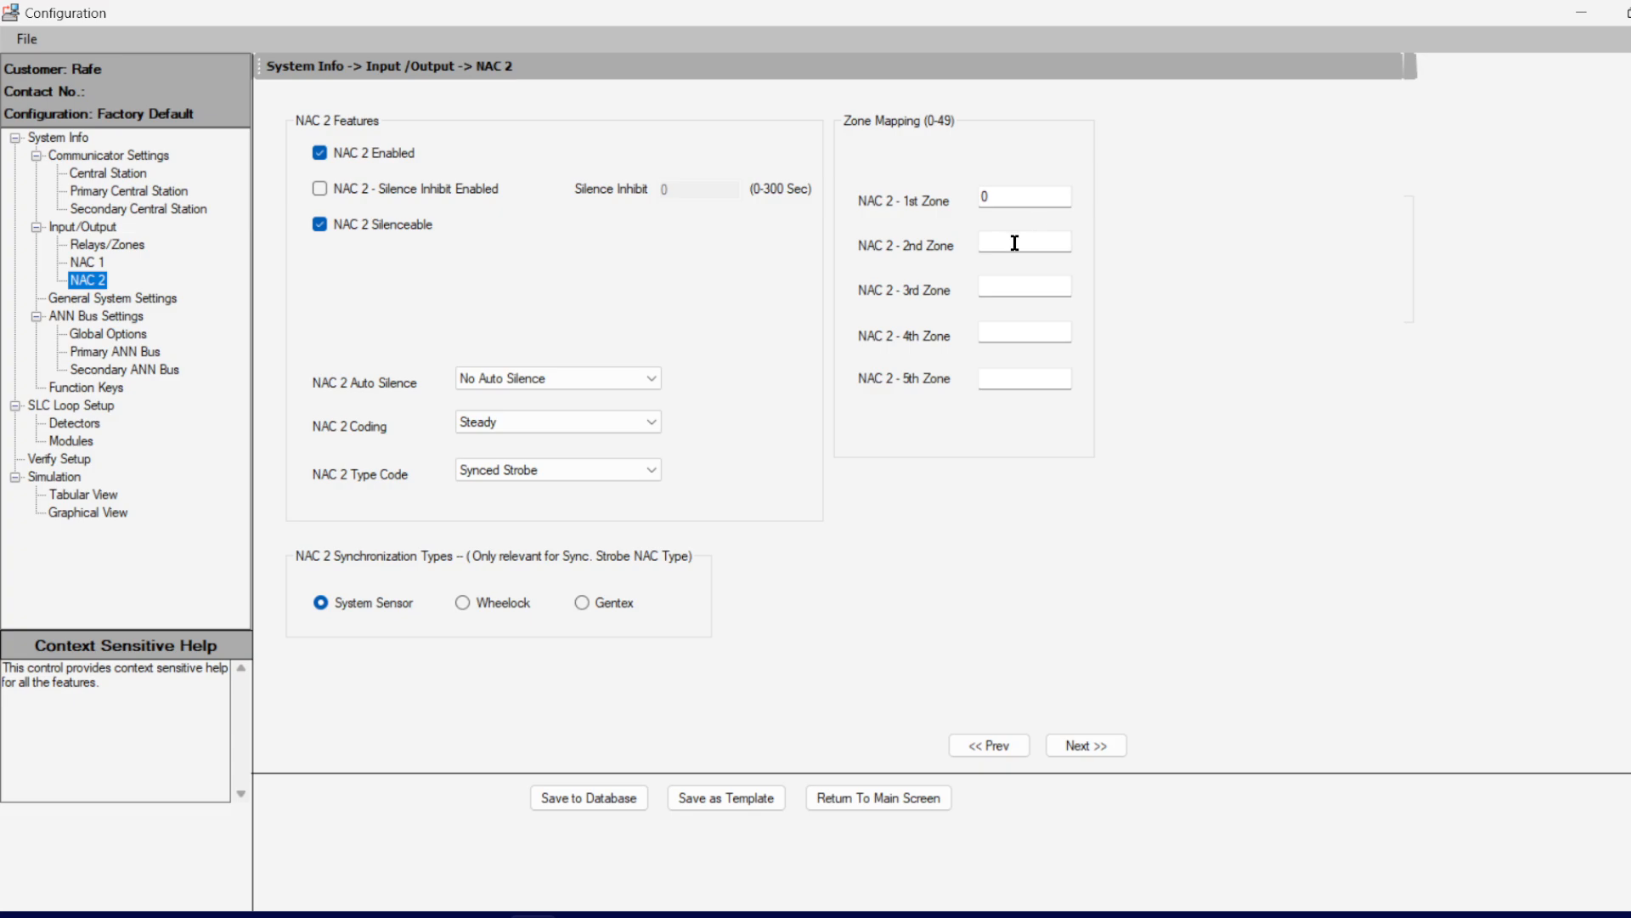
{"action": "left_click", "coordinate": [1019, 193]}
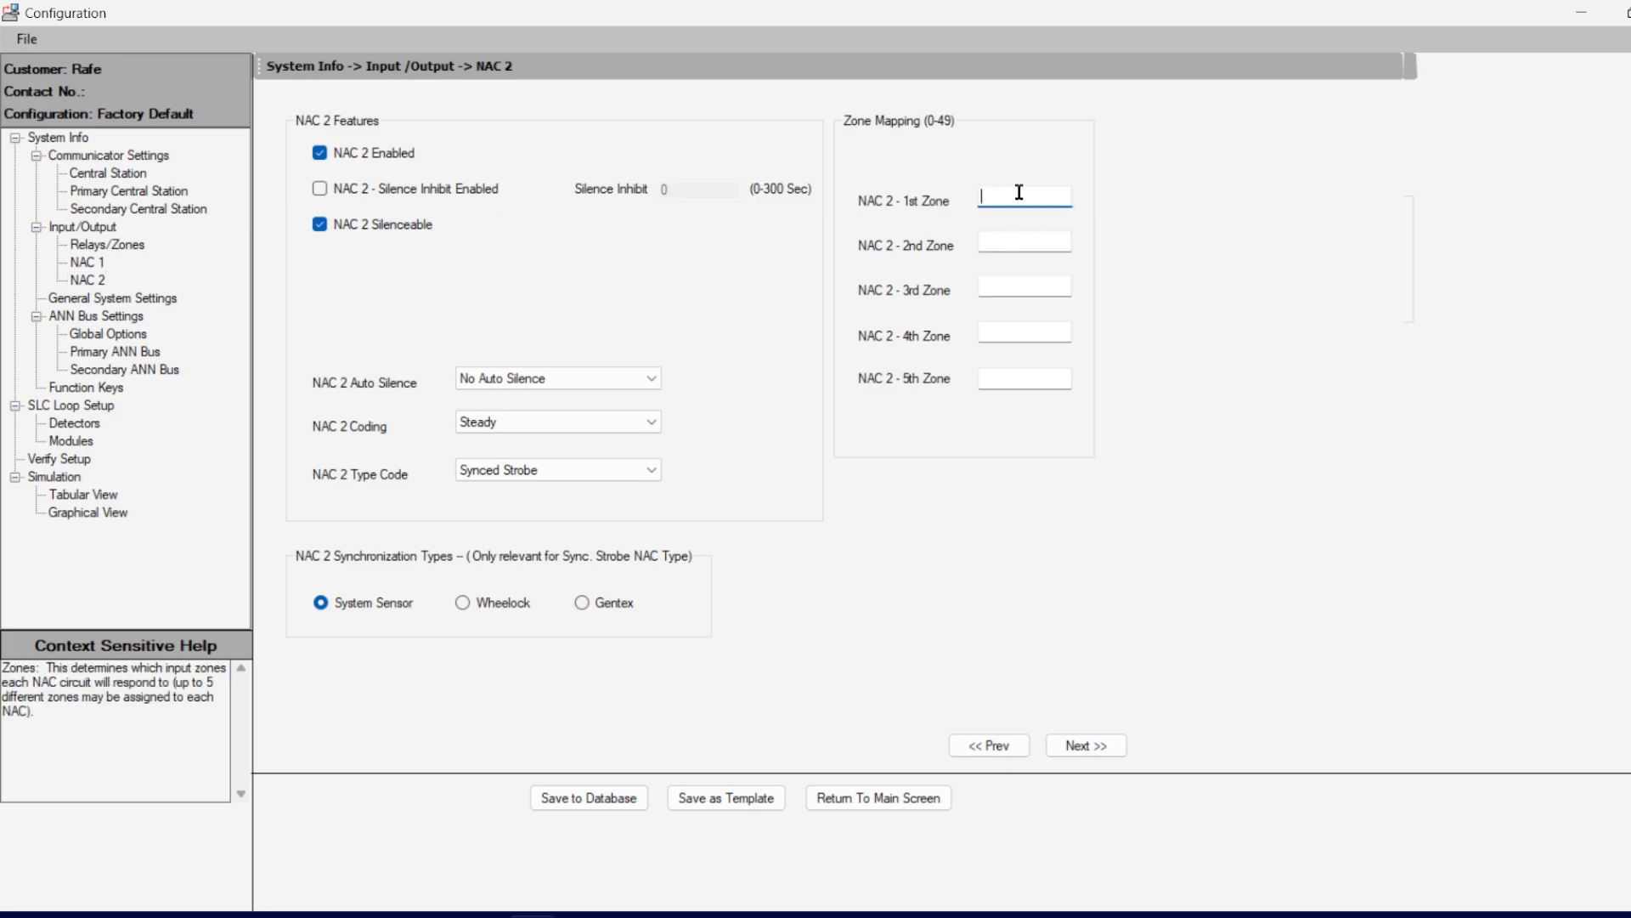
{"action": "type", "text": "2"}
Step: Try Waterflow Devices Silenceable in the General System Settings and switch it back off
{"action": "left_click", "coordinate": [117, 299]}
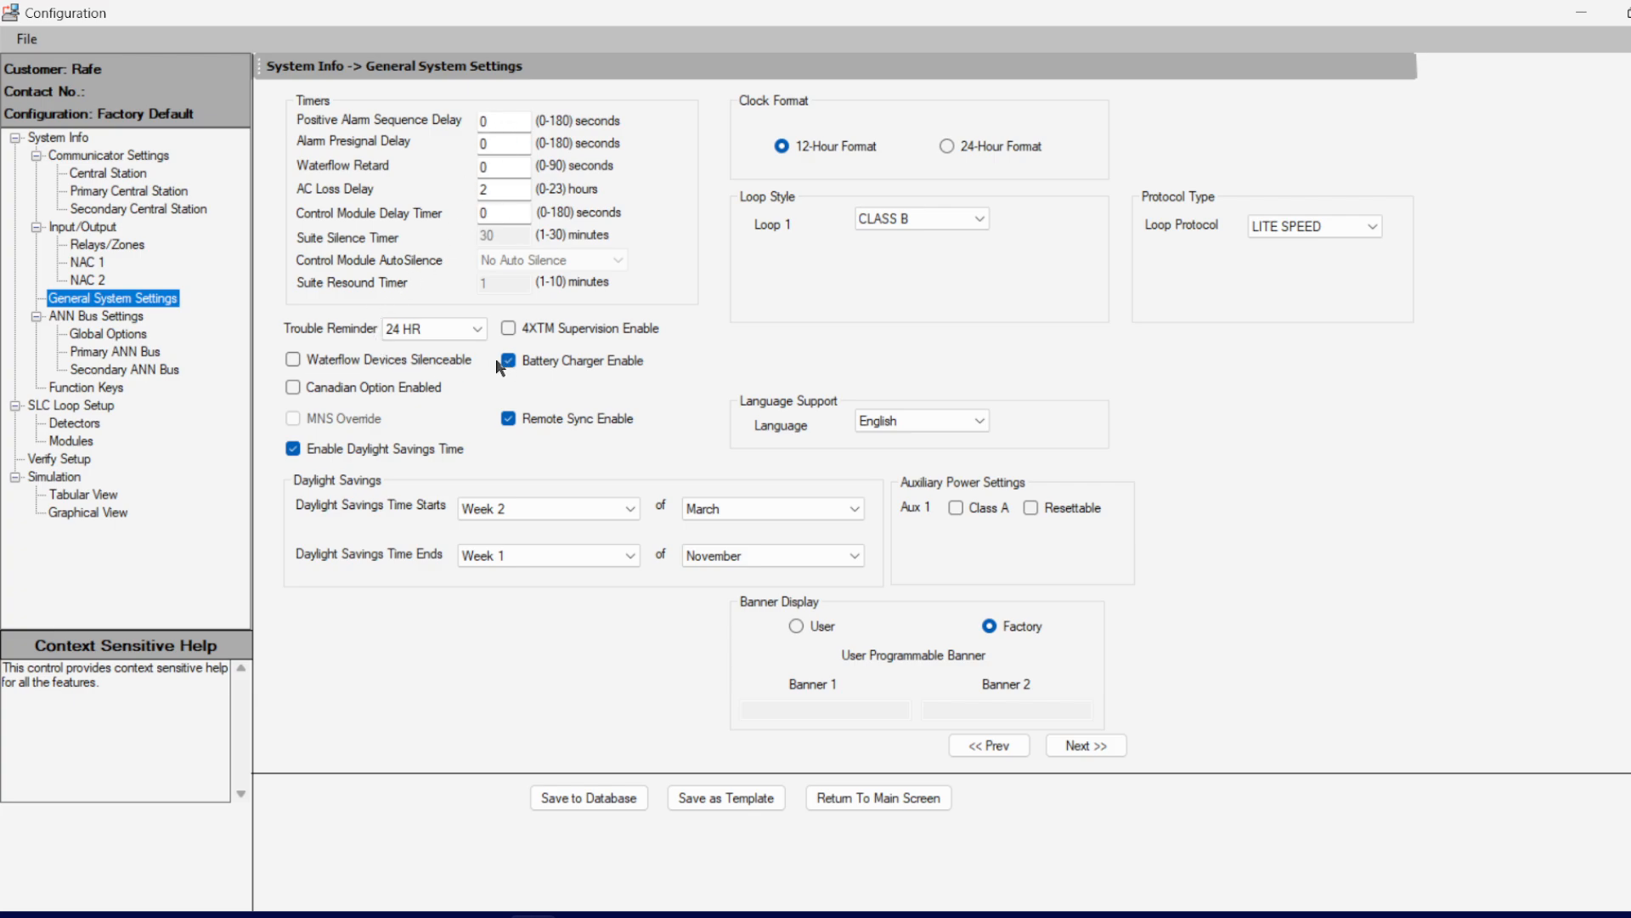
{"action": "left_click", "coordinate": [297, 360]}
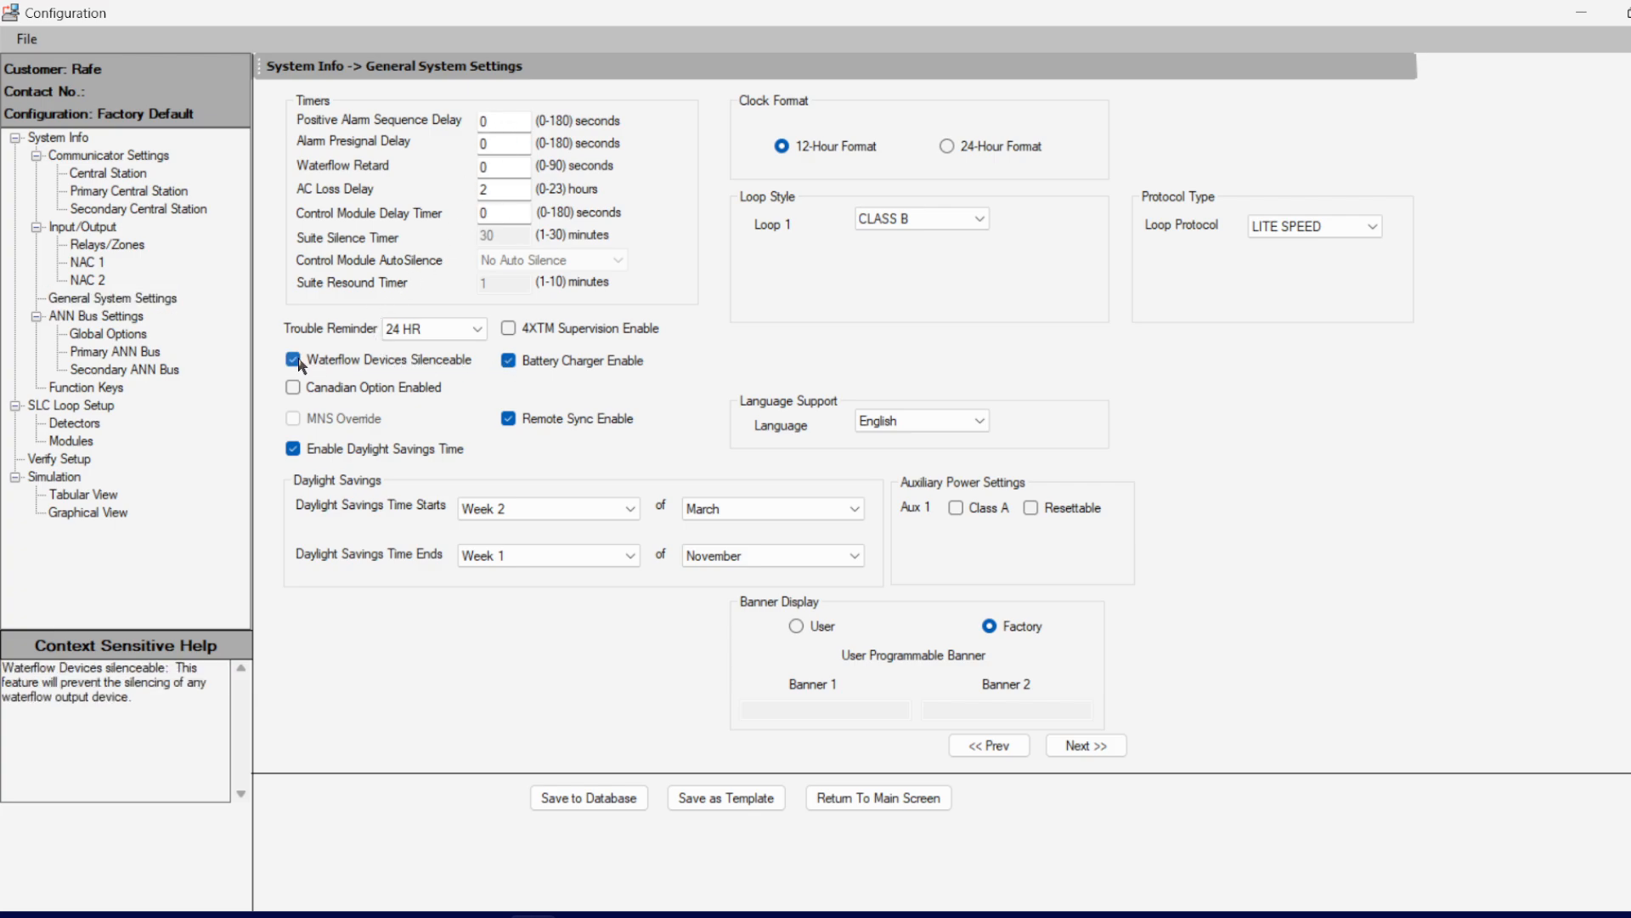
{"action": "left_click", "coordinate": [297, 360]}
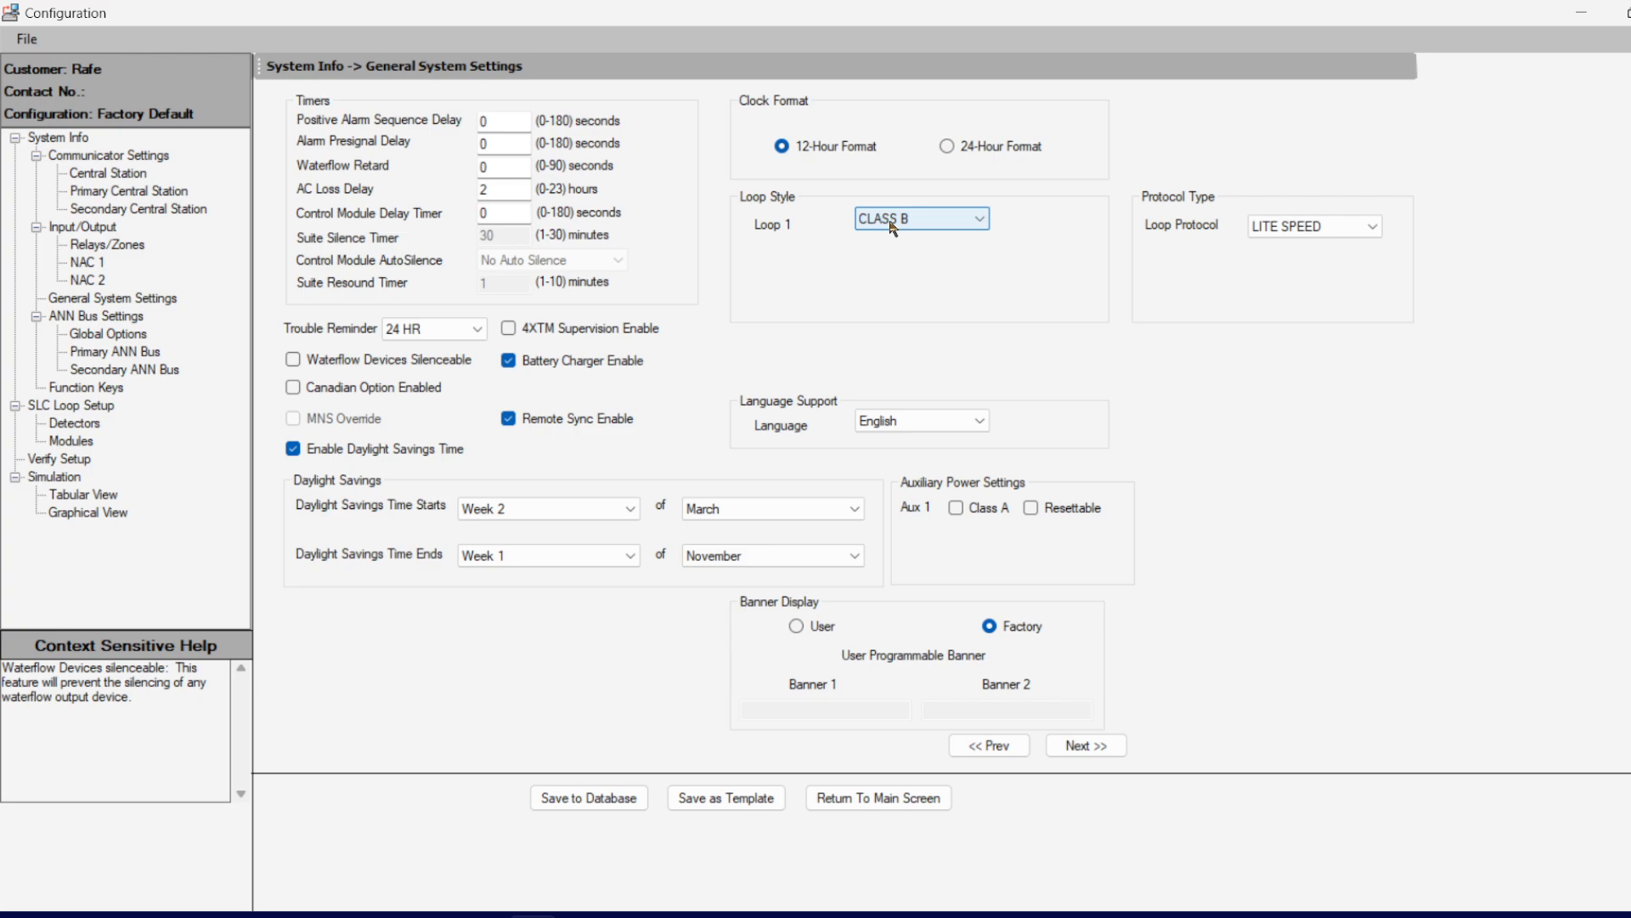
Step: Examine the Loop 1 style and loop protocol choices, reading the help text on LiteSpeed and CLIP polling
{"action": "left_click", "coordinate": [948, 222]}
{"action": "left_click", "coordinate": [953, 226]}
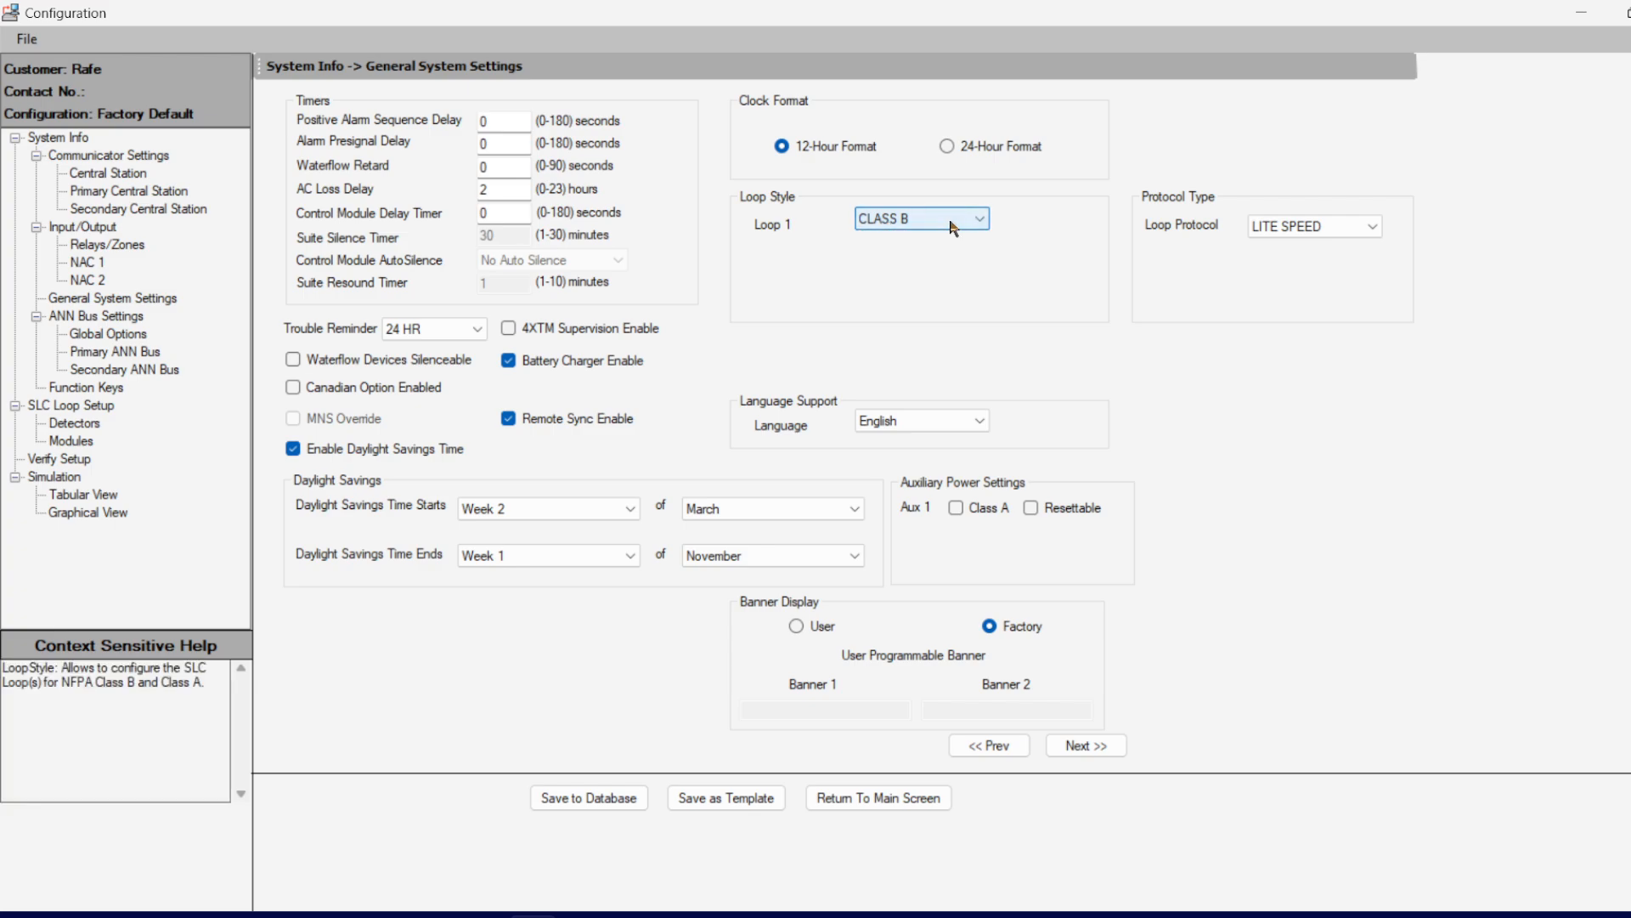
{"action": "left_click", "coordinate": [1333, 229]}
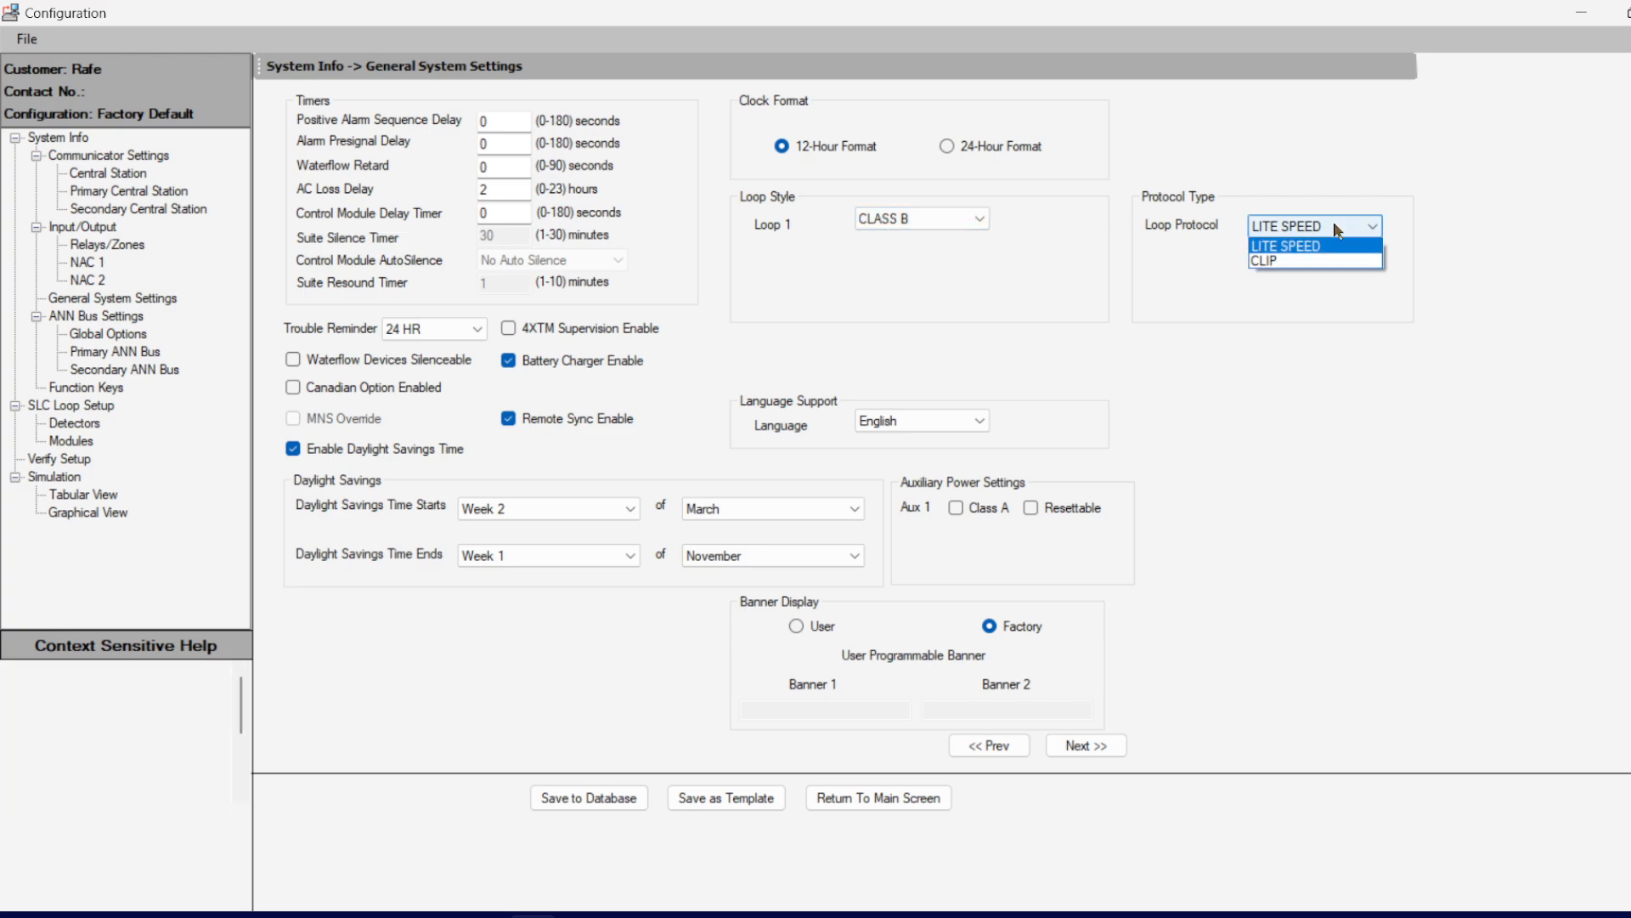
{"action": "left_click", "coordinate": [1335, 225]}
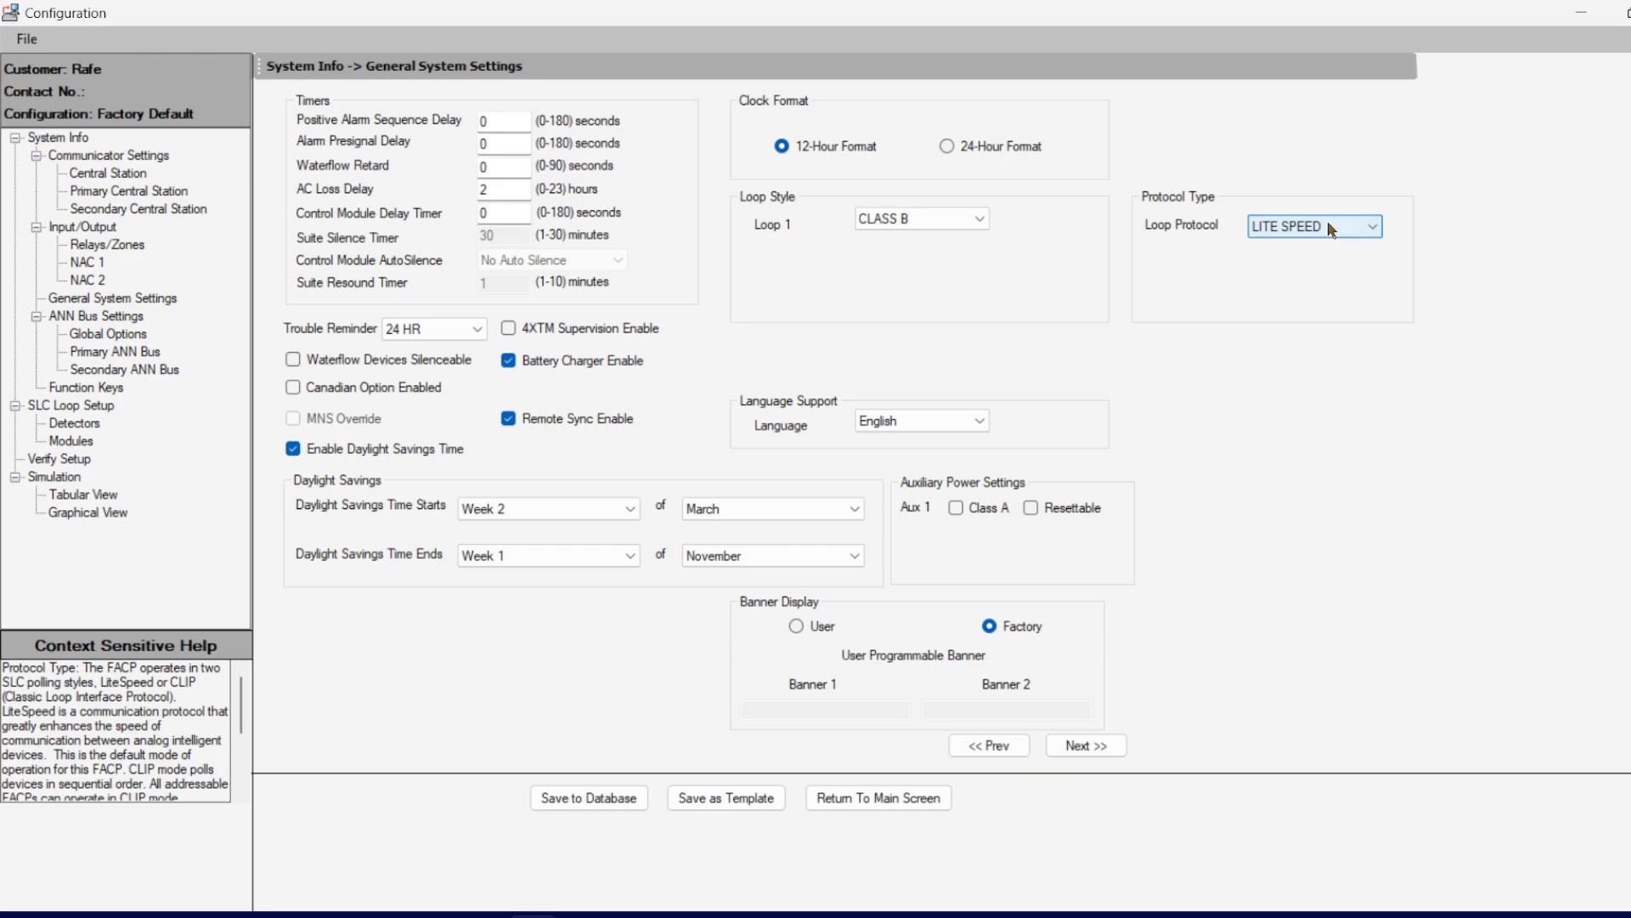
{"action": "scroll", "coordinate": [157, 731], "scroll_direction": "down", "scroll_amount": 2}
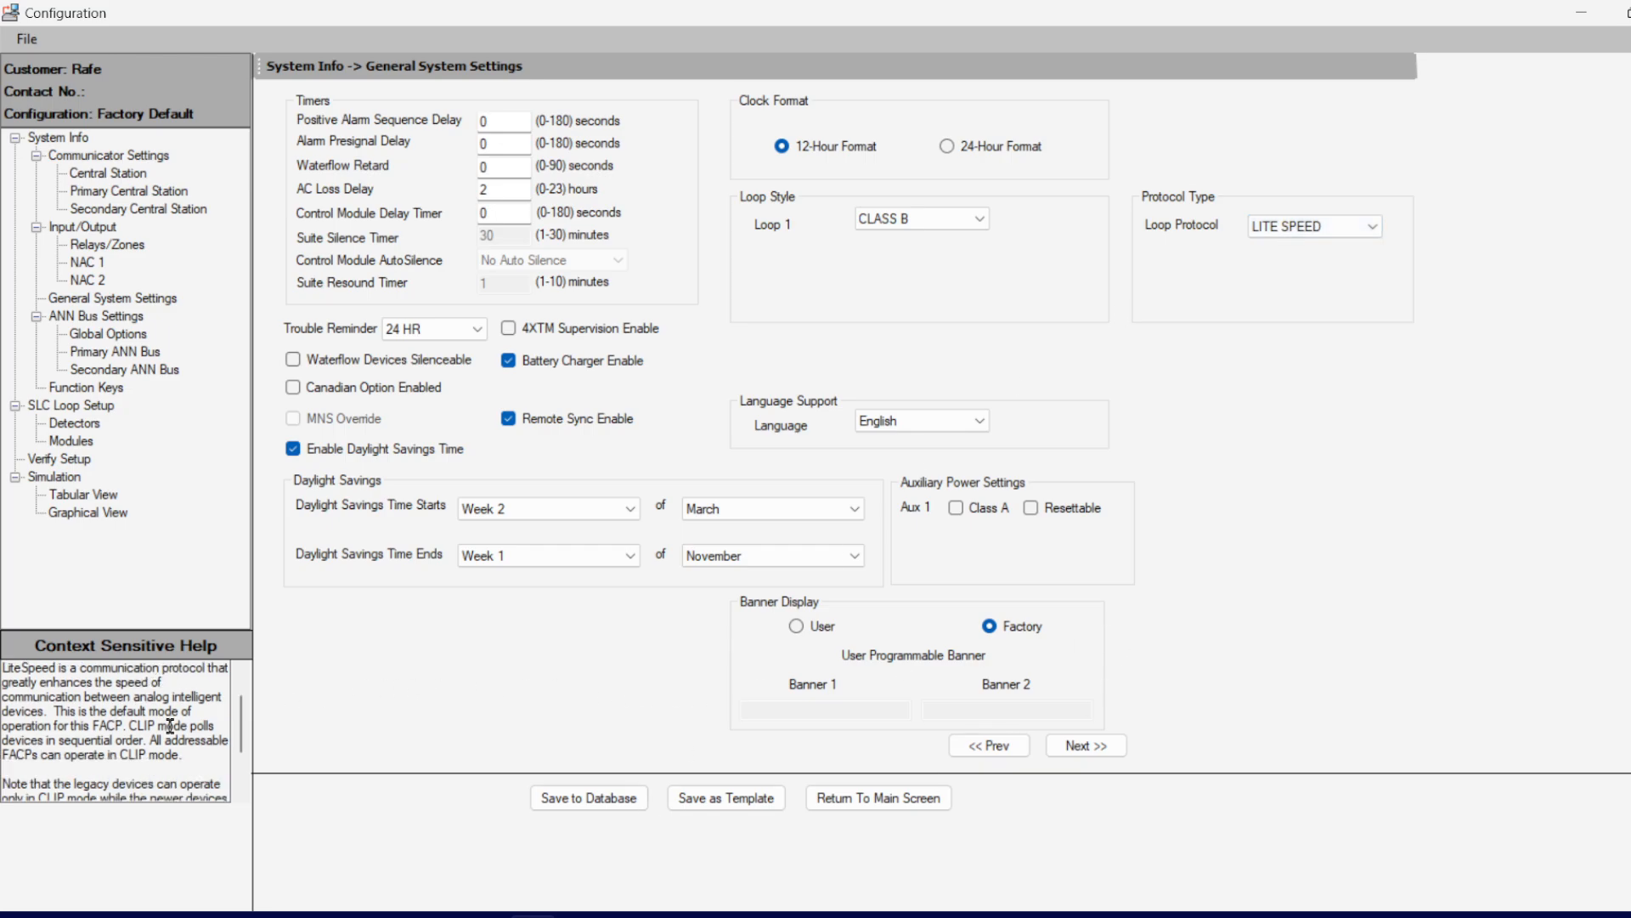
{"action": "scroll", "coordinate": [162, 733], "scroll_direction": "up", "scroll_amount": 1}
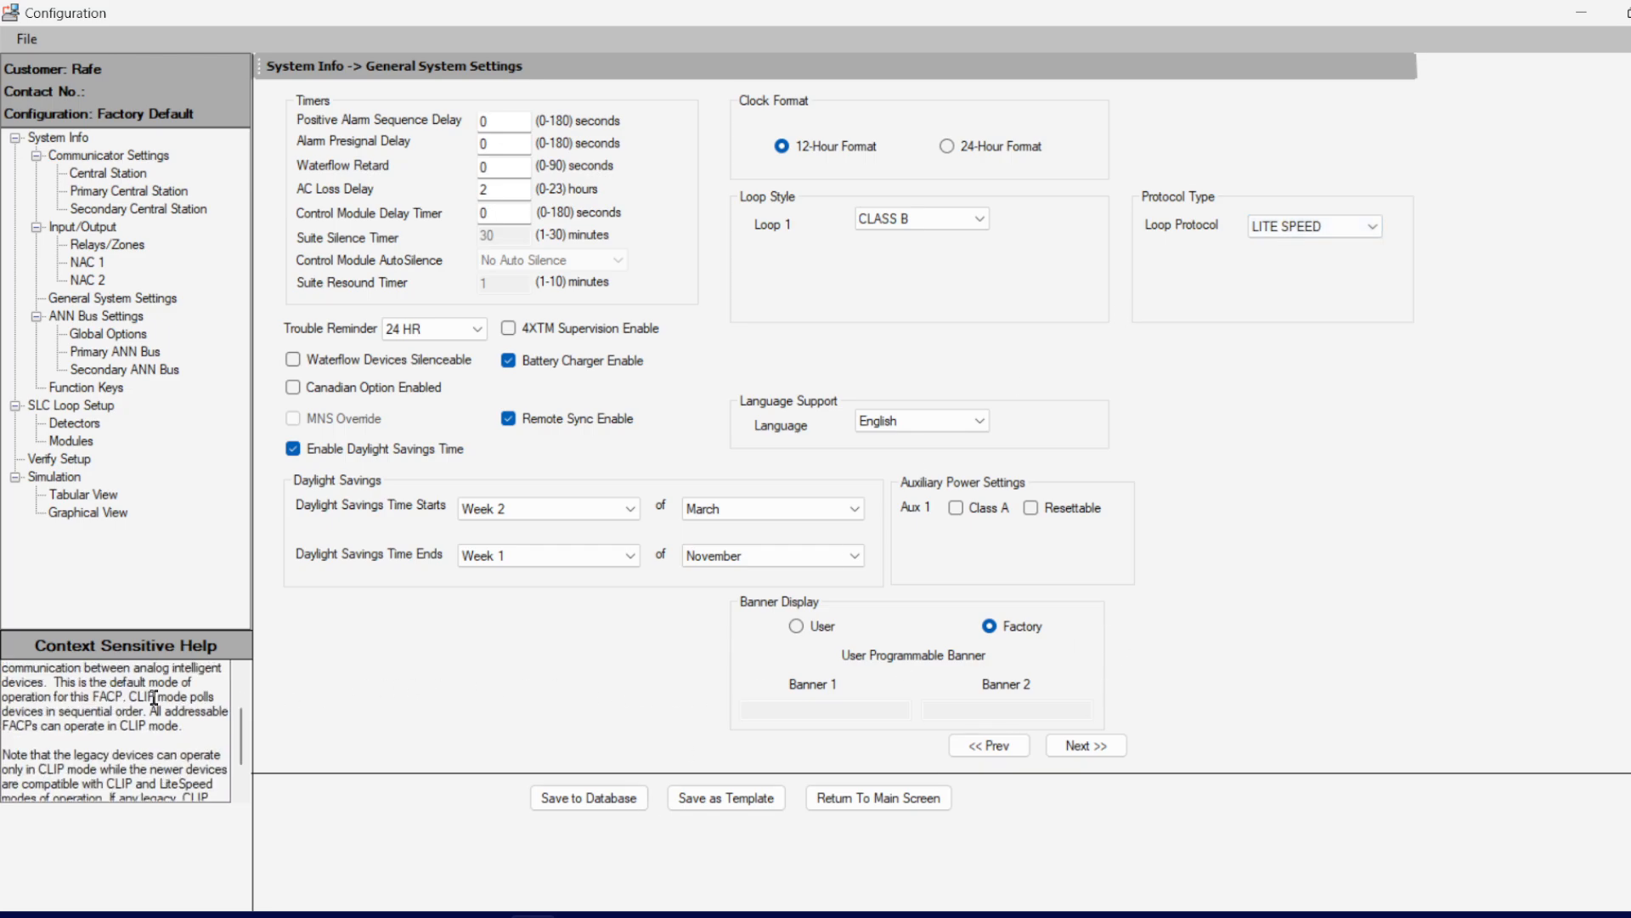
{"action": "scroll", "coordinate": [176, 728], "scroll_direction": "down", "scroll_amount": 1}
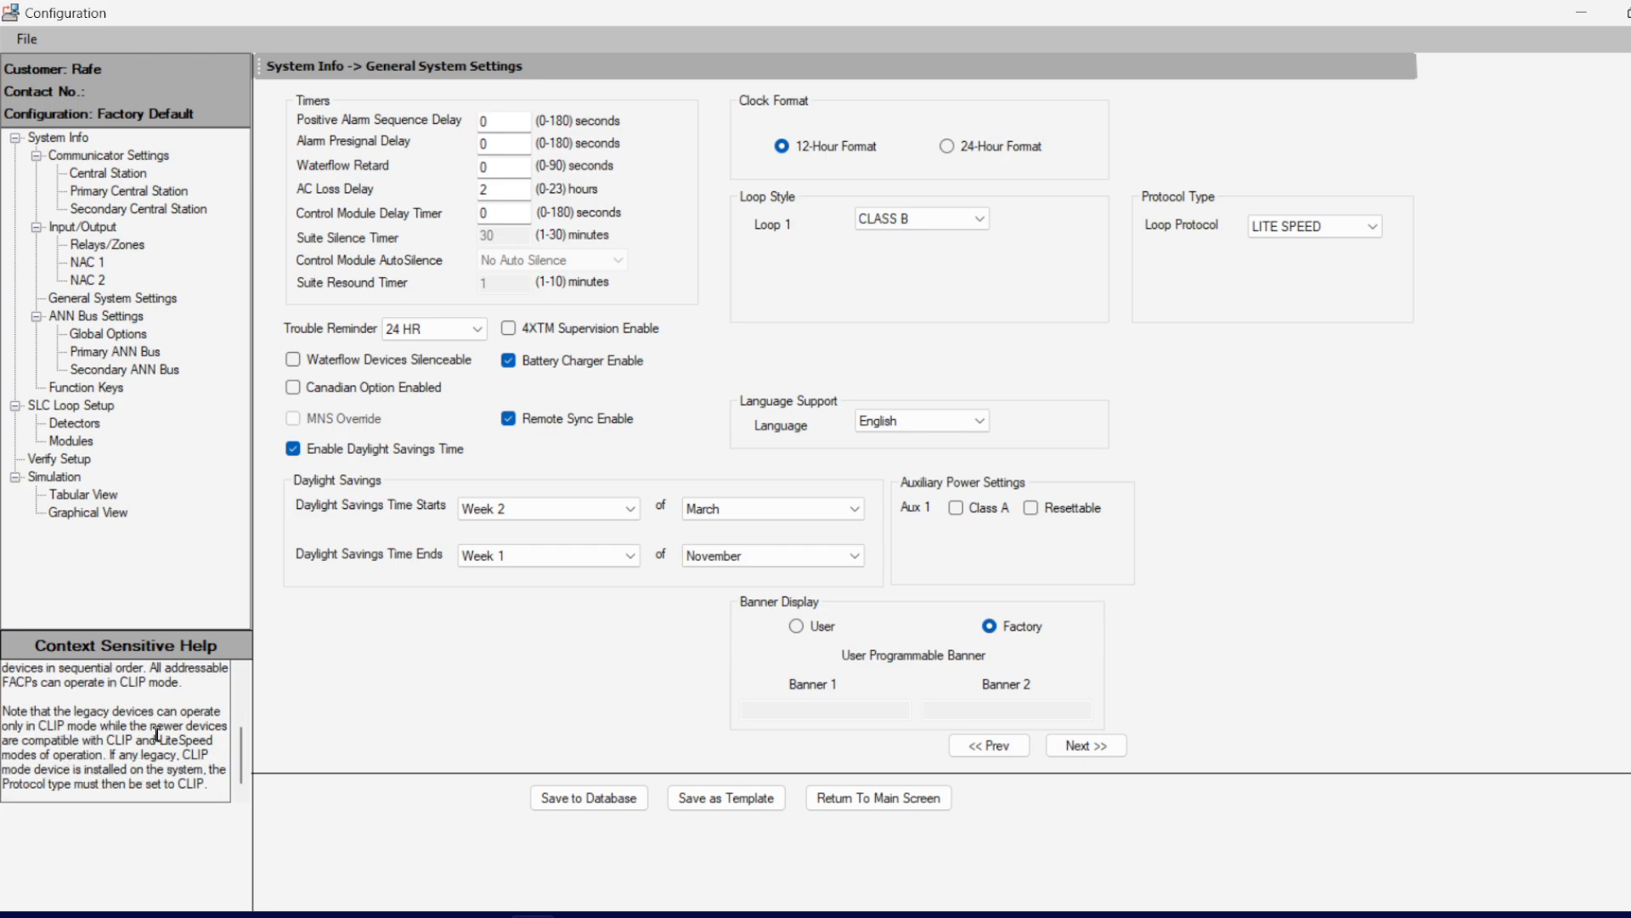
{"action": "left_click_drag", "start_coordinate": [135, 712], "coordinate": [86, 724]}
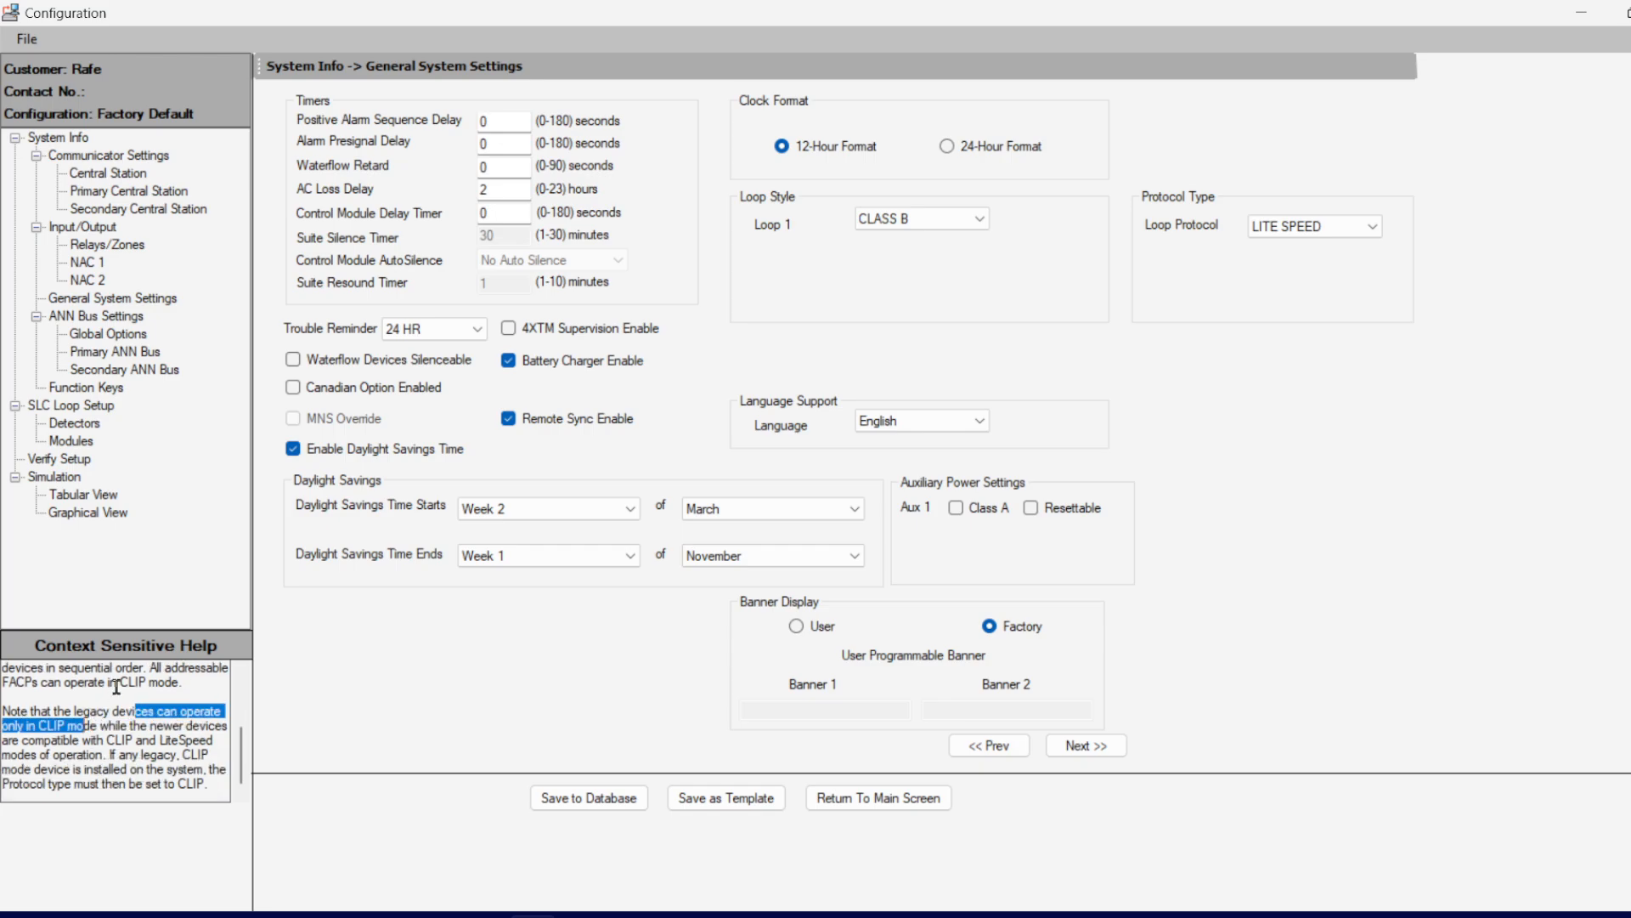
{"action": "left_click", "coordinate": [117, 687]}
{"action": "left_click", "coordinate": [146, 700]}
{"action": "scroll", "coordinate": [187, 700], "scroll_direction": "up", "scroll_amount": 3}
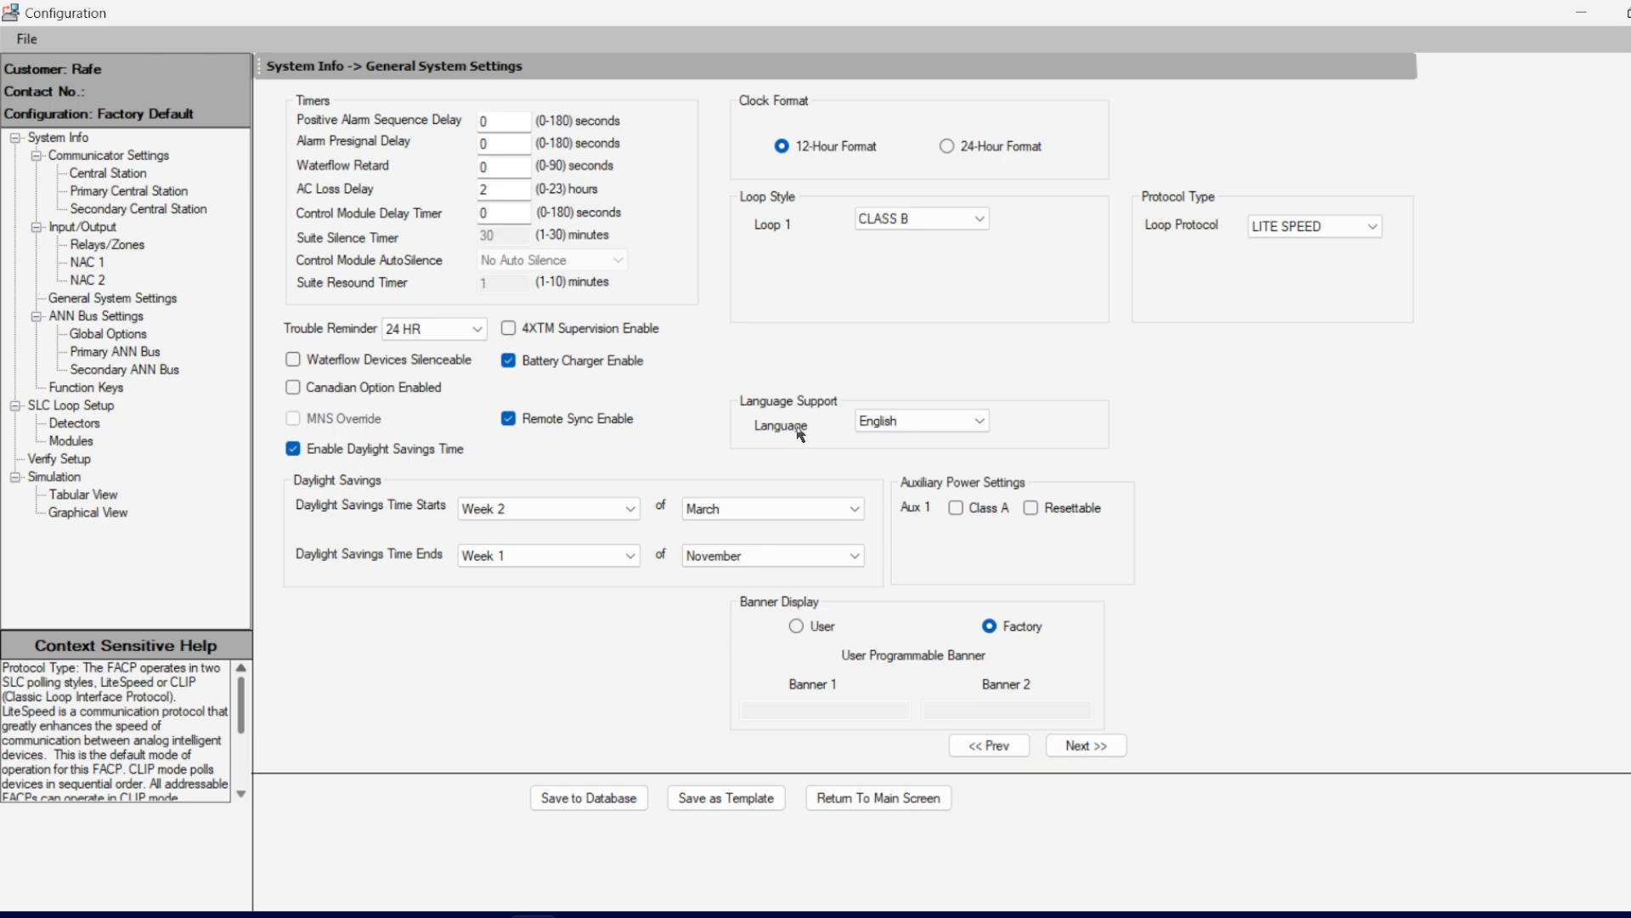
Step: Keep the panel language as English and set the clock format to 24-Hour Format
{"action": "left_click", "coordinate": [969, 421]}
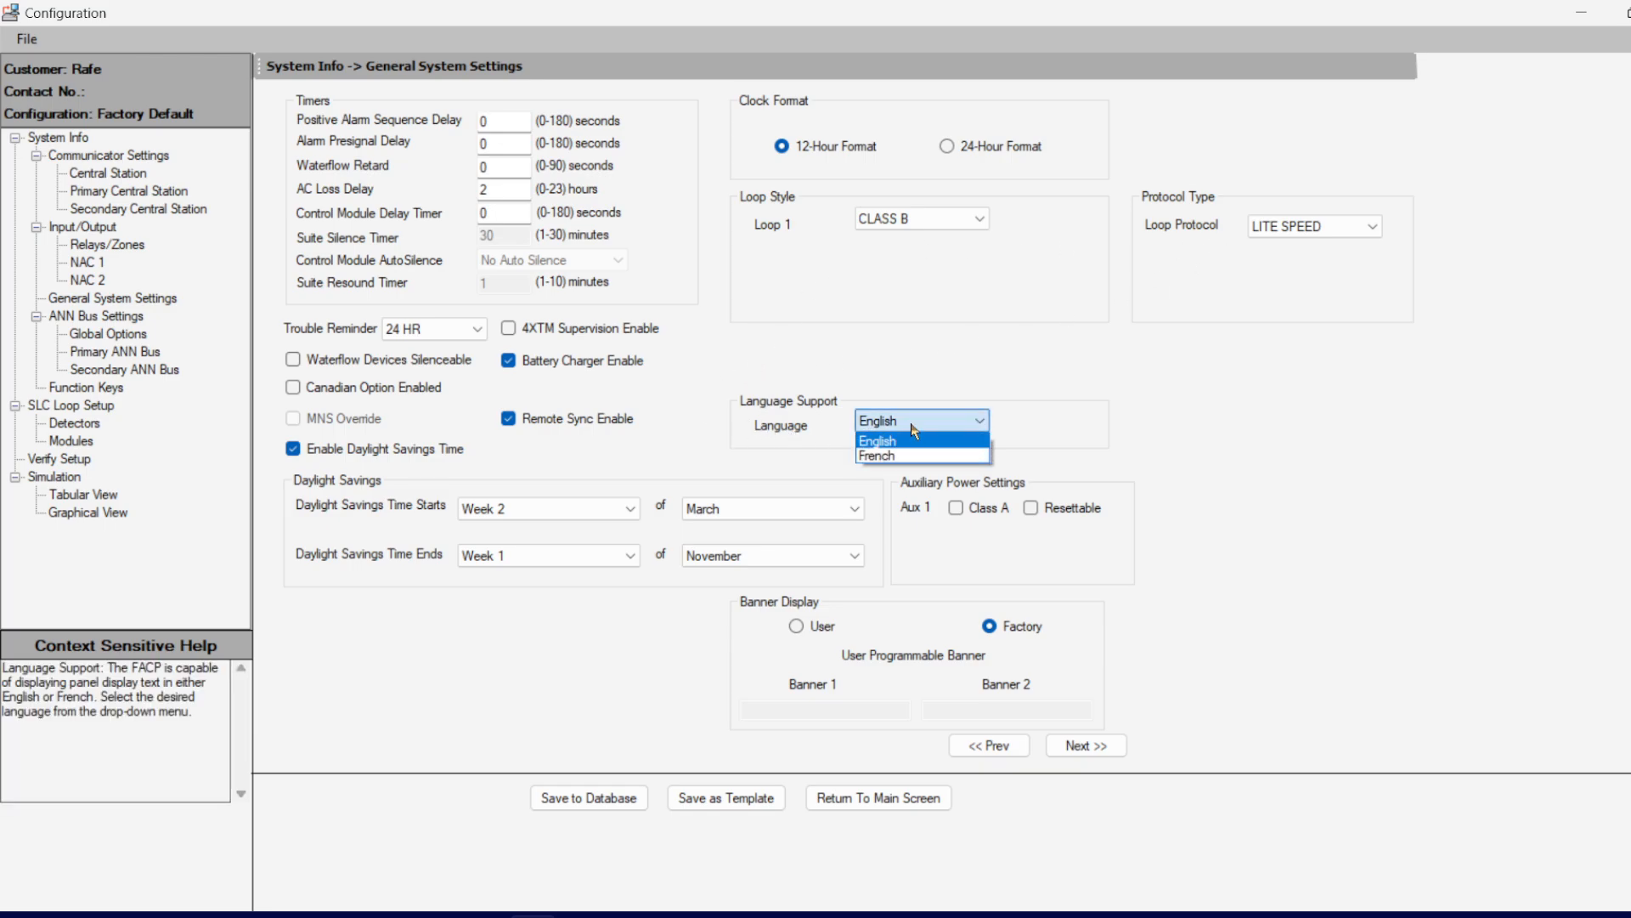
{"action": "left_click", "coordinate": [911, 440]}
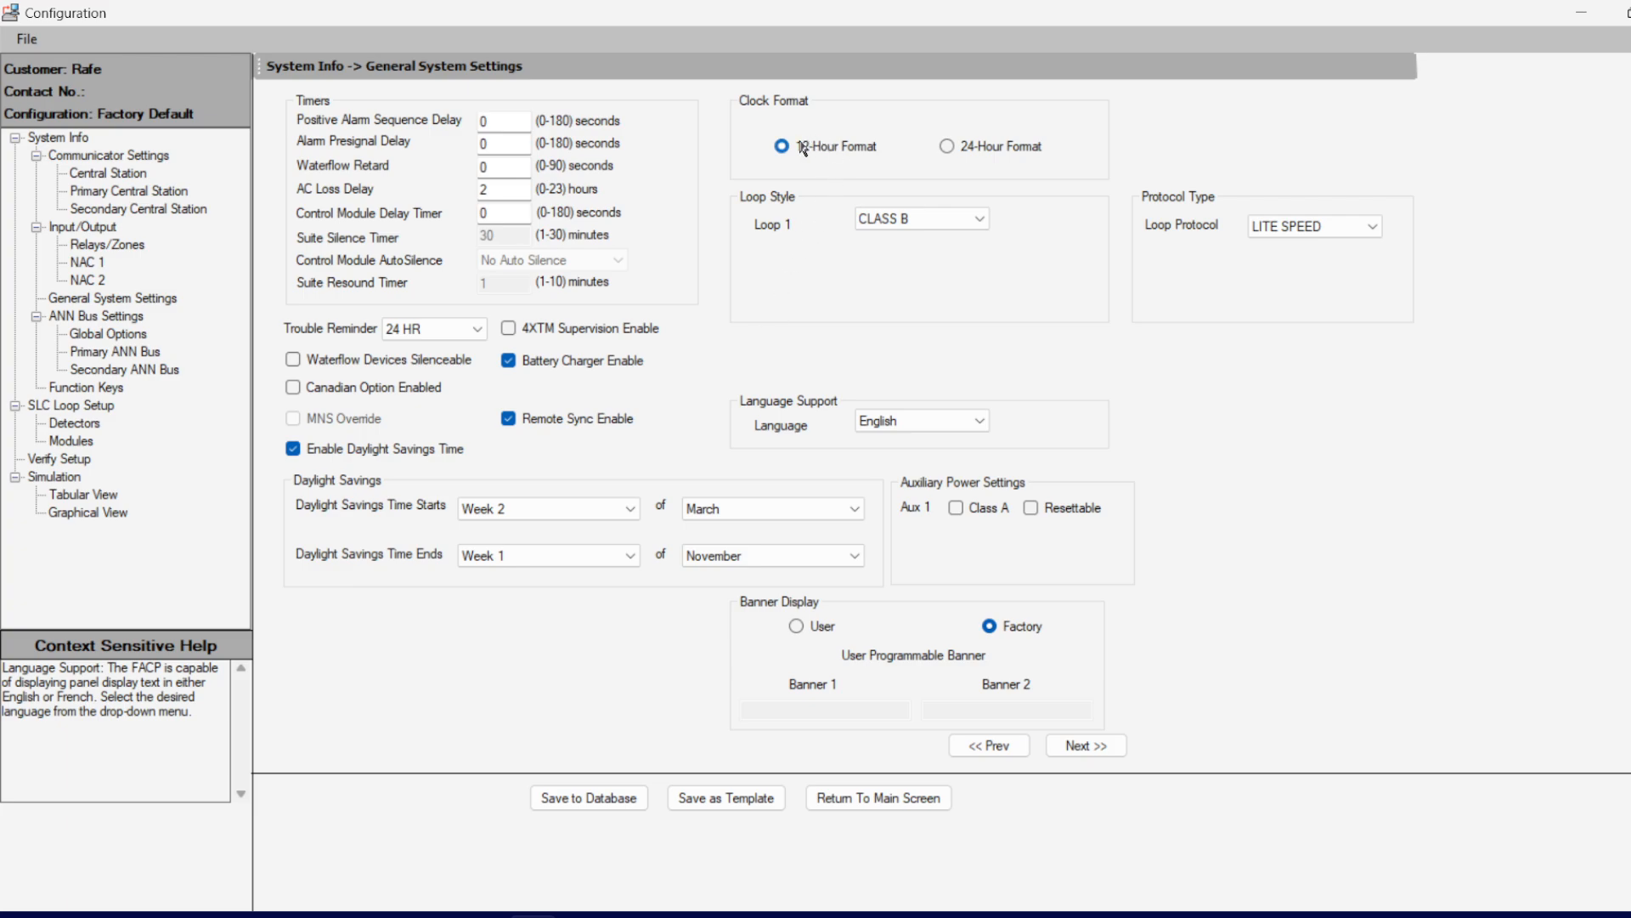
{"action": "left_click", "coordinate": [946, 146]}
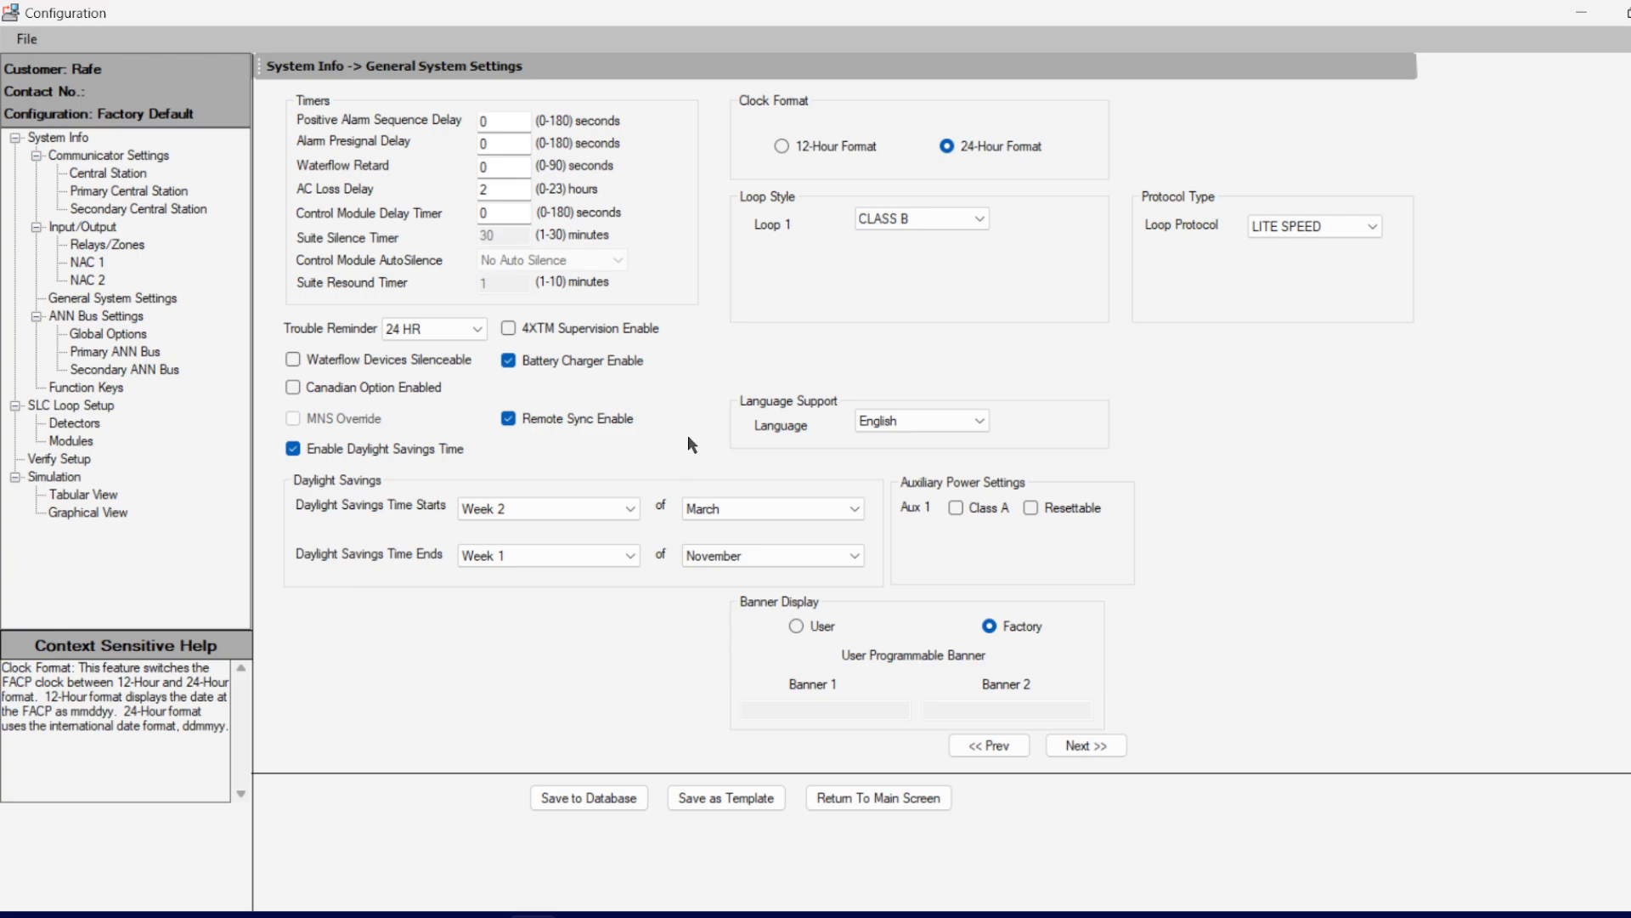
Step: Try the Class A and Resettable options for Aux 1 power and switch both back off
{"action": "left_click", "coordinate": [958, 509]}
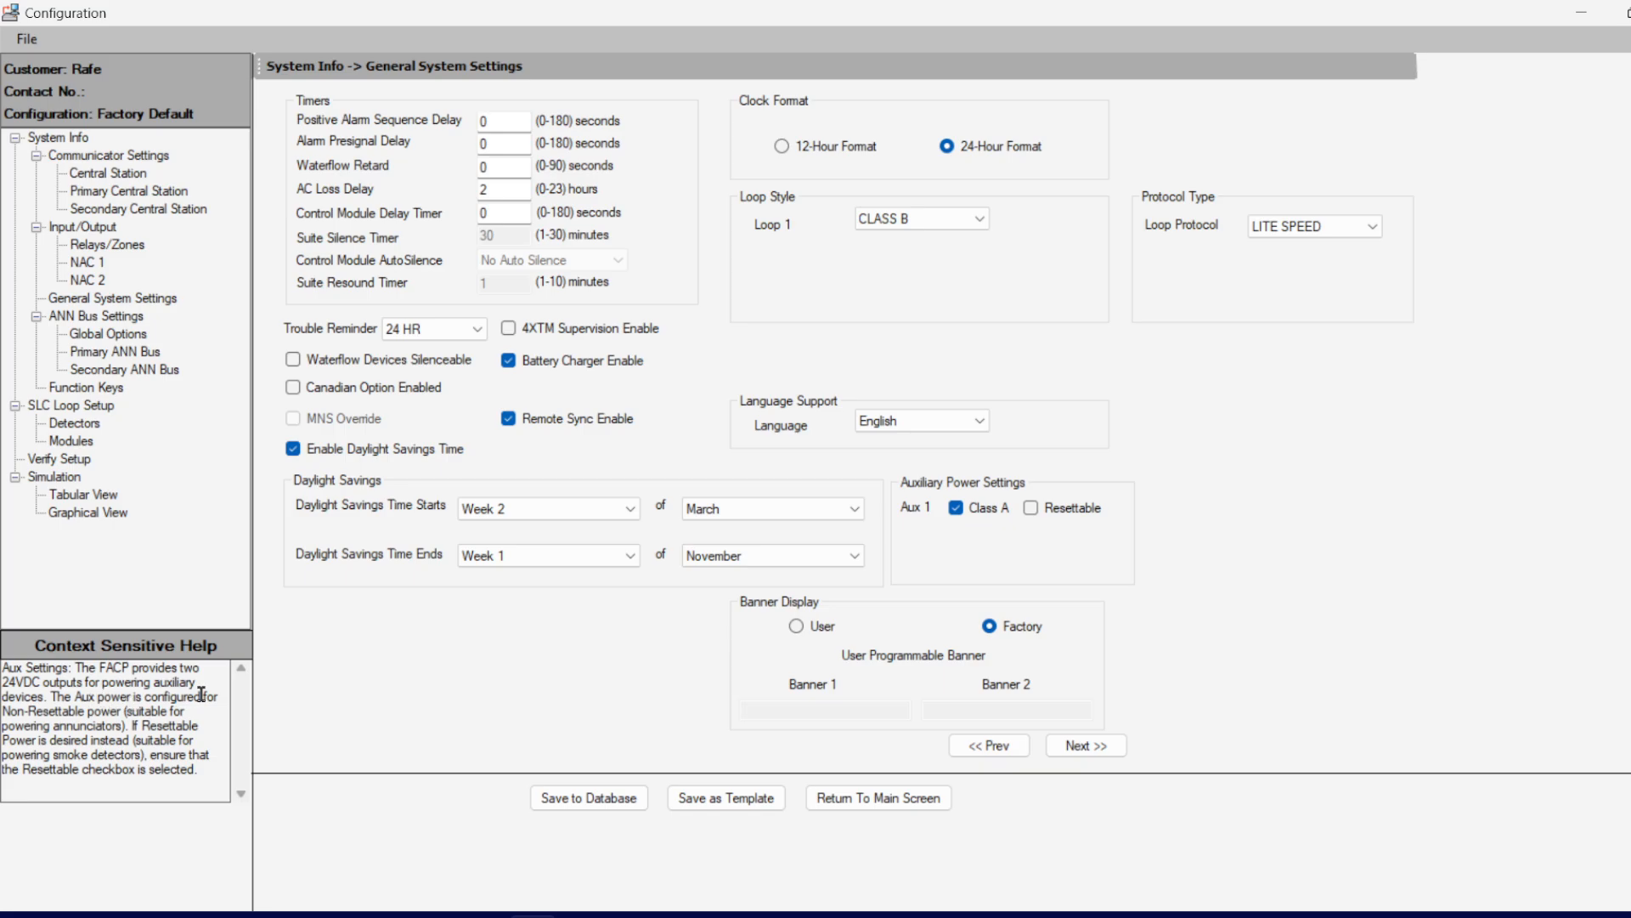
{"action": "left_click", "coordinate": [958, 511]}
{"action": "left_click", "coordinate": [1034, 510]}
{"action": "left_click", "coordinate": [1031, 509]}
Step: Try a user-programmable banner with a custom site name as Banner 1 and "System" as Banner 2
{"action": "left_click", "coordinate": [803, 629]}
{"action": "left_click", "coordinate": [807, 710]}
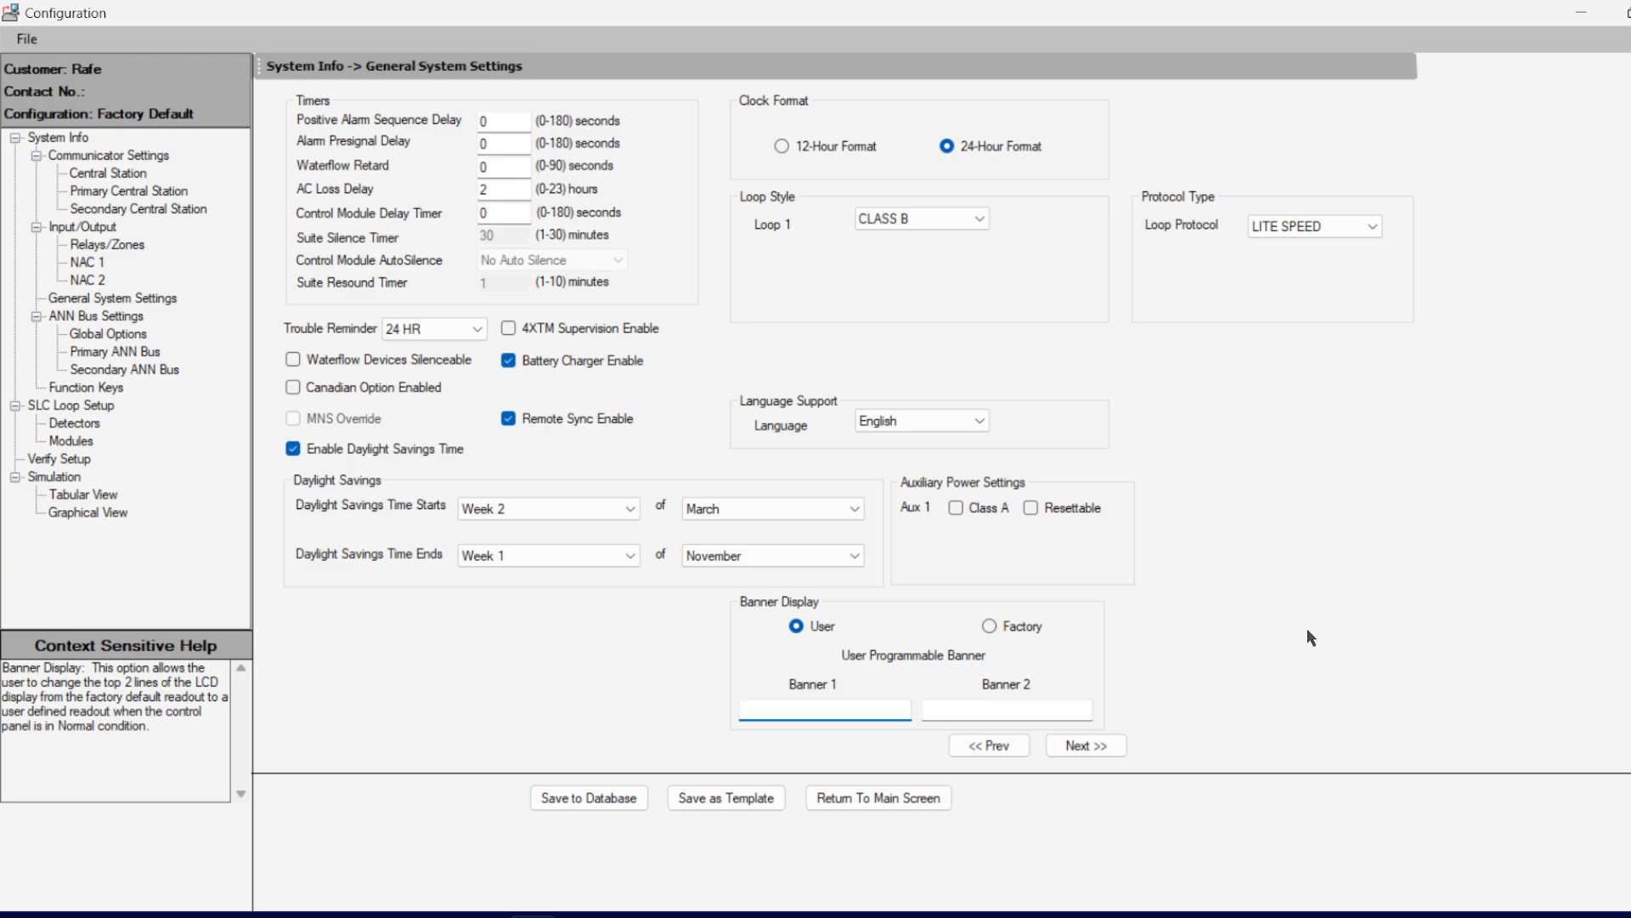
{"action": "type", "text": "Andrew's House"}
{"action": "left_click", "coordinate": [1022, 708]}
{"action": "type", "text": "Syte"}
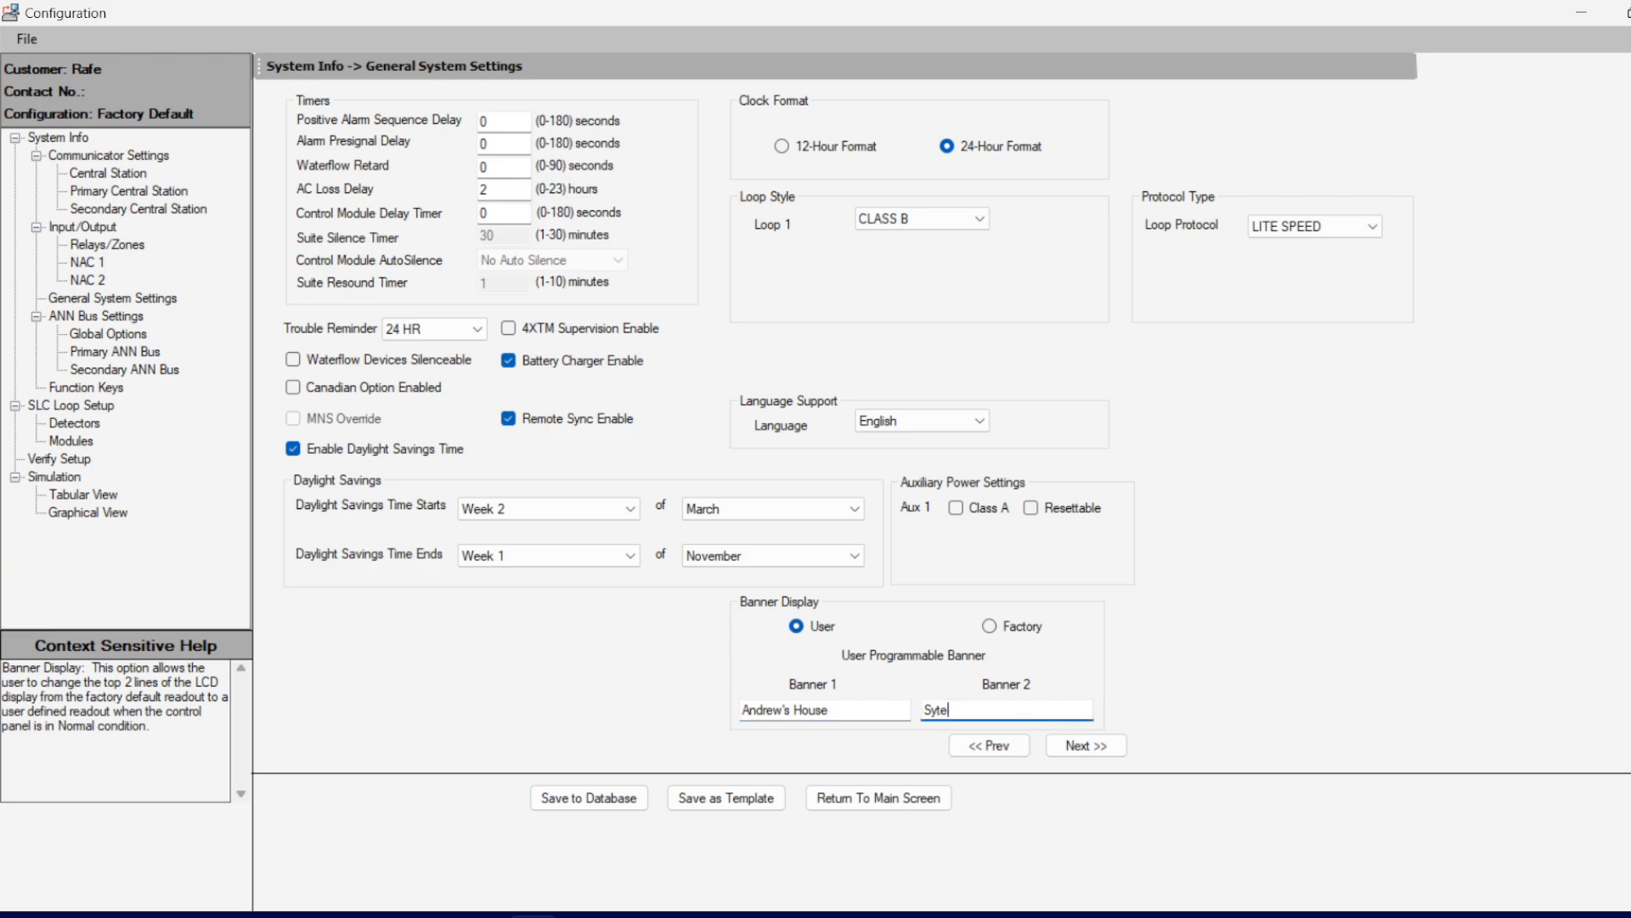
{"action": "key", "text": "BackSpace"}
{"action": "key", "text": "BackSpace"}
{"action": "type", "text": "sut"}
{"action": "key", "text": "BackSpace"}
{"action": "key", "text": "BackSpace"}
{"action": "type", "text": "tem"}
Step: Clear both custom banner texts and return the banner display to Factory
{"action": "key", "text": "BackSpace"}
{"action": "key", "text": "BackSpace"}
{"action": "key", "text": "BackSpace"}
{"action": "key", "text": "BackSpace"}
{"action": "key", "text": "BackSpace"}
{"action": "key", "text": "BackSpace"}
{"action": "left_click", "coordinate": [884, 710]}
{"action": "key", "text": "BackSpace"}
{"action": "key", "text": "BackSpace"}
{"action": "key", "text": "BackSpace"}
{"action": "key", "text": "BackSpace"}
{"action": "key", "text": "BackSpace"}
{"action": "key", "text": "BackSpace"}
{"action": "key", "text": "BackSpace"}
{"action": "key", "text": "BackSpace"}
{"action": "key", "text": "BackSpace"}
{"action": "key", "text": "BackSpace"}
{"action": "key", "text": "BackSpace"}
{"action": "key", "text": "BackSpace"}
{"action": "key", "text": "BackSpace"}
{"action": "key", "text": "BackSpace"}
{"action": "left_click", "coordinate": [991, 627]}
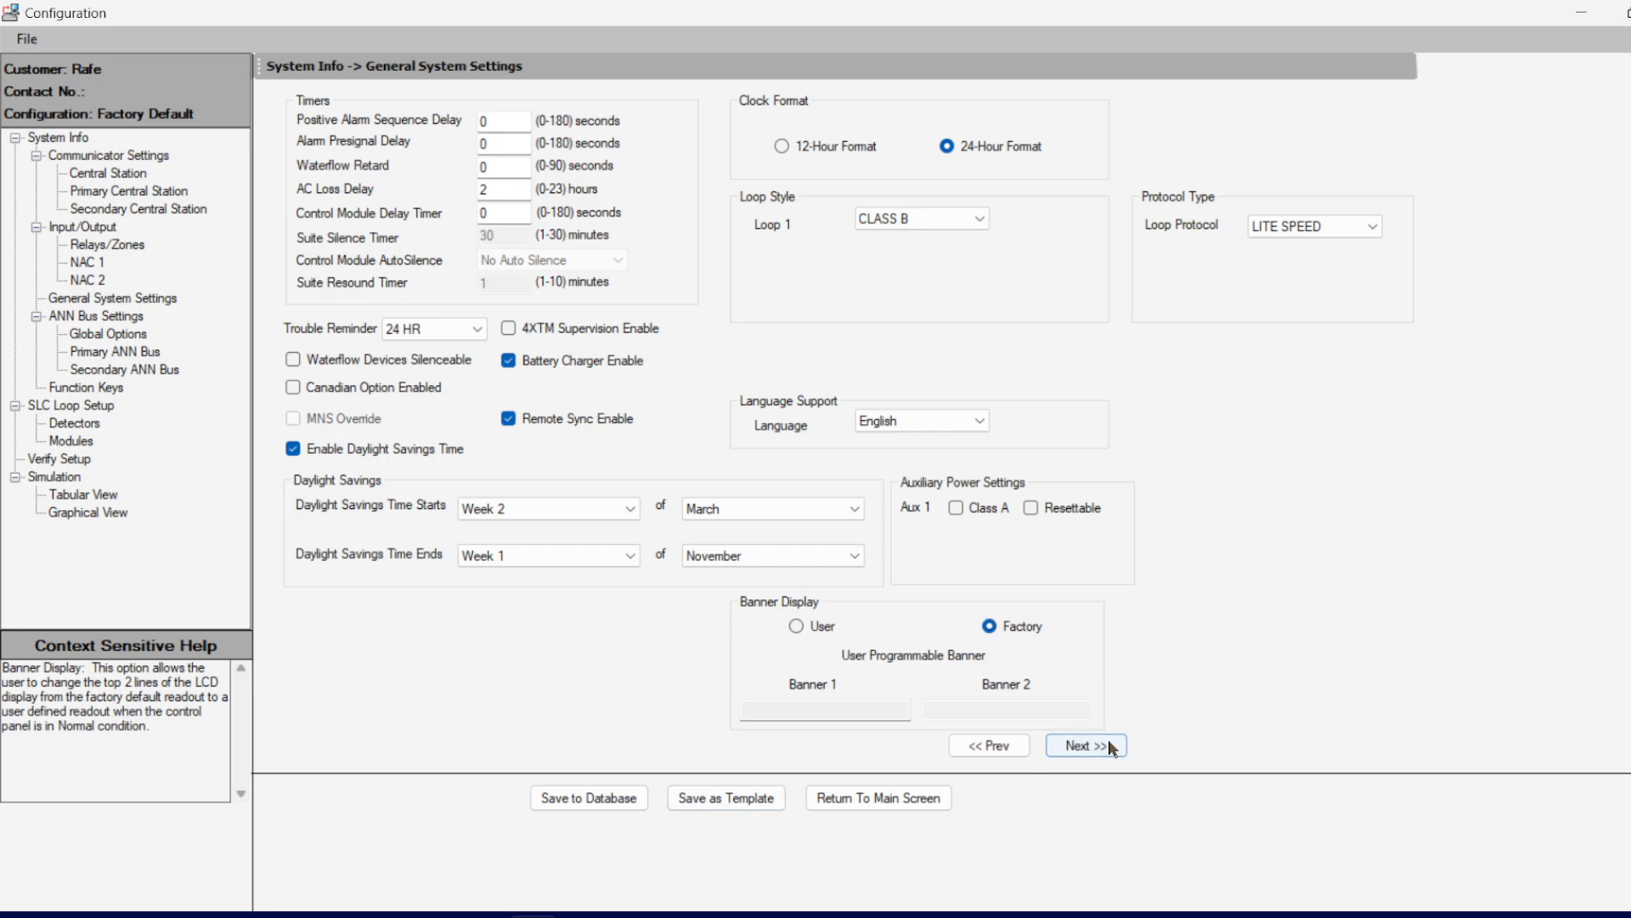
Step: Enable the Primary Ann Bus in the ANN bus global options and keep the Ann S/PG port on Serial
{"action": "left_click", "coordinate": [1088, 746]}
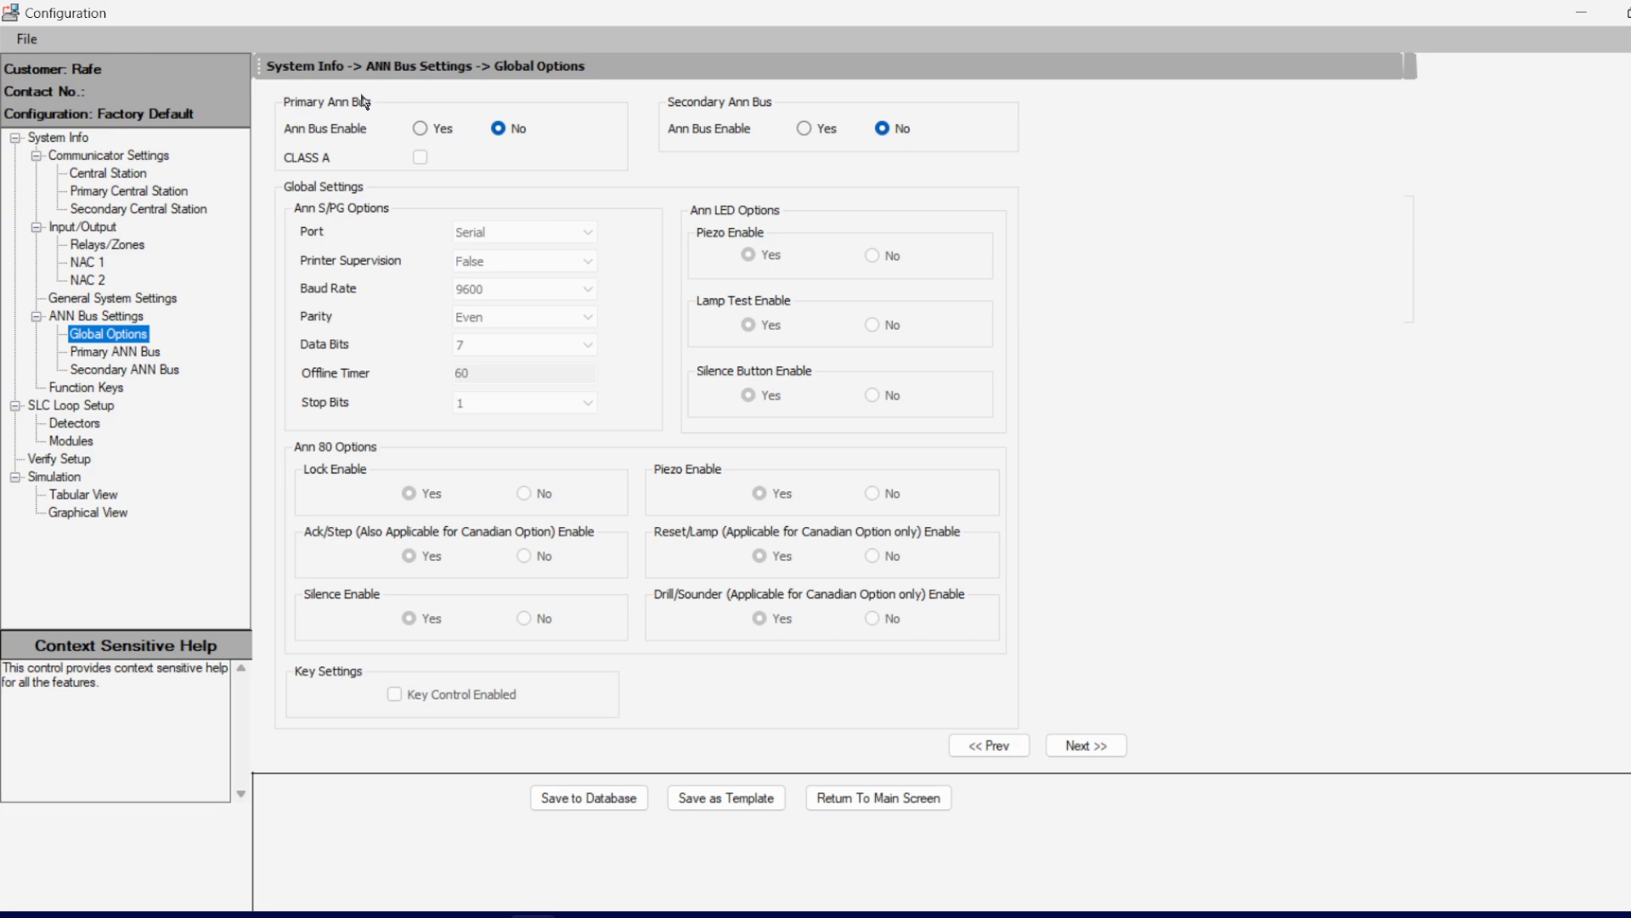
{"action": "left_click", "coordinate": [425, 127]}
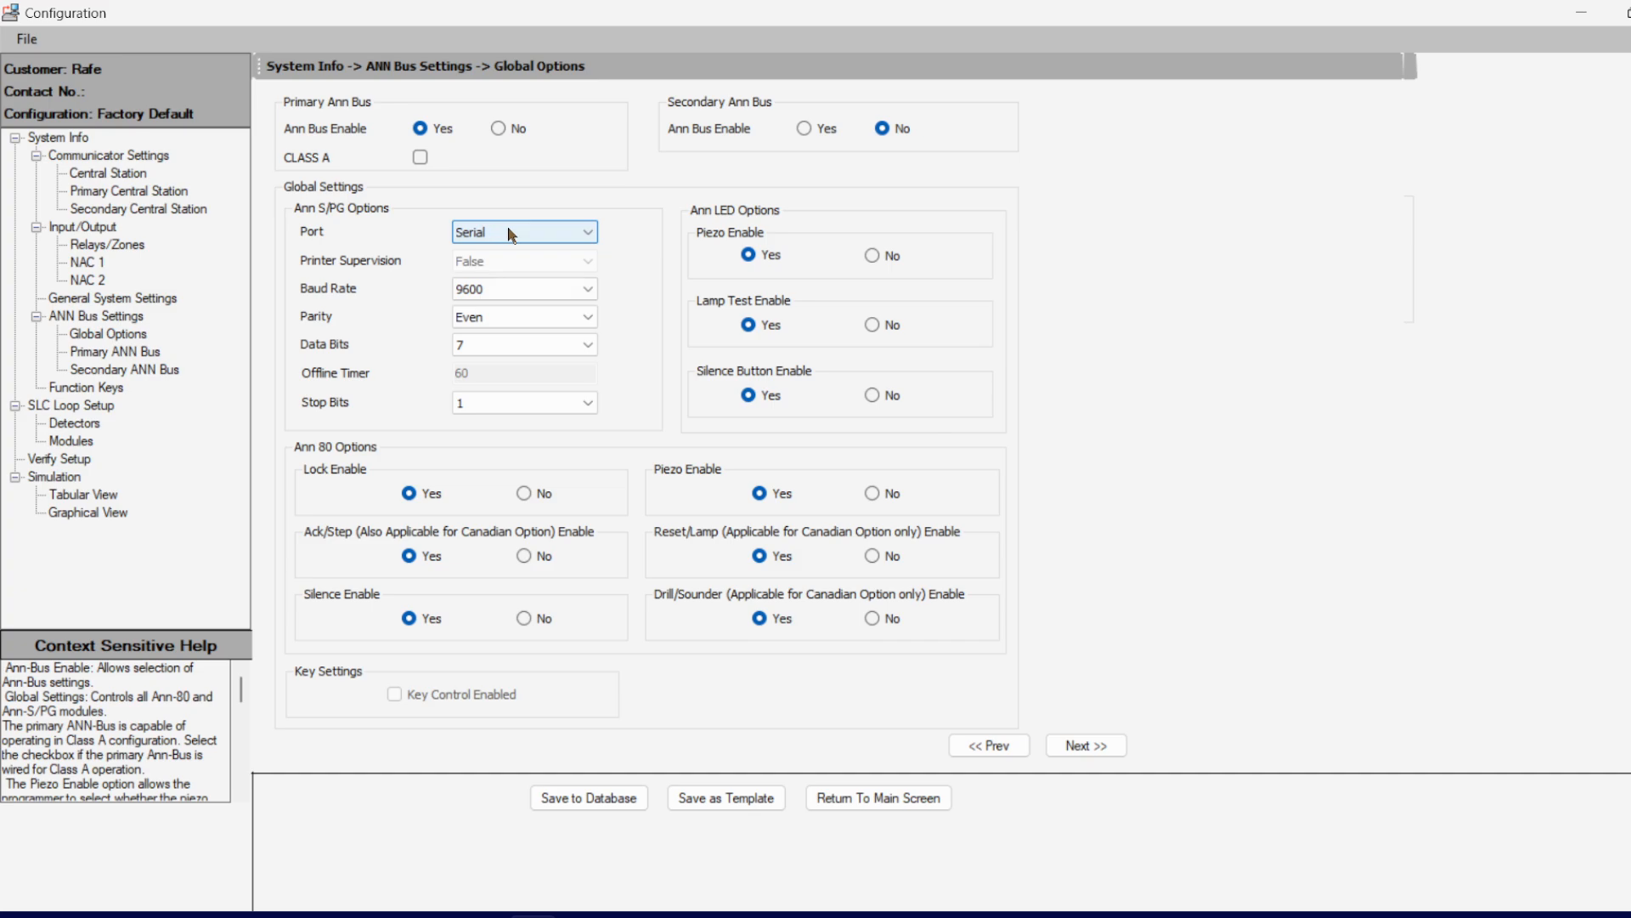
{"action": "left_click", "coordinate": [534, 232]}
{"action": "left_click", "coordinate": [533, 232]}
{"action": "left_click", "coordinate": [533, 232]}
{"action": "left_click", "coordinate": [532, 232]}
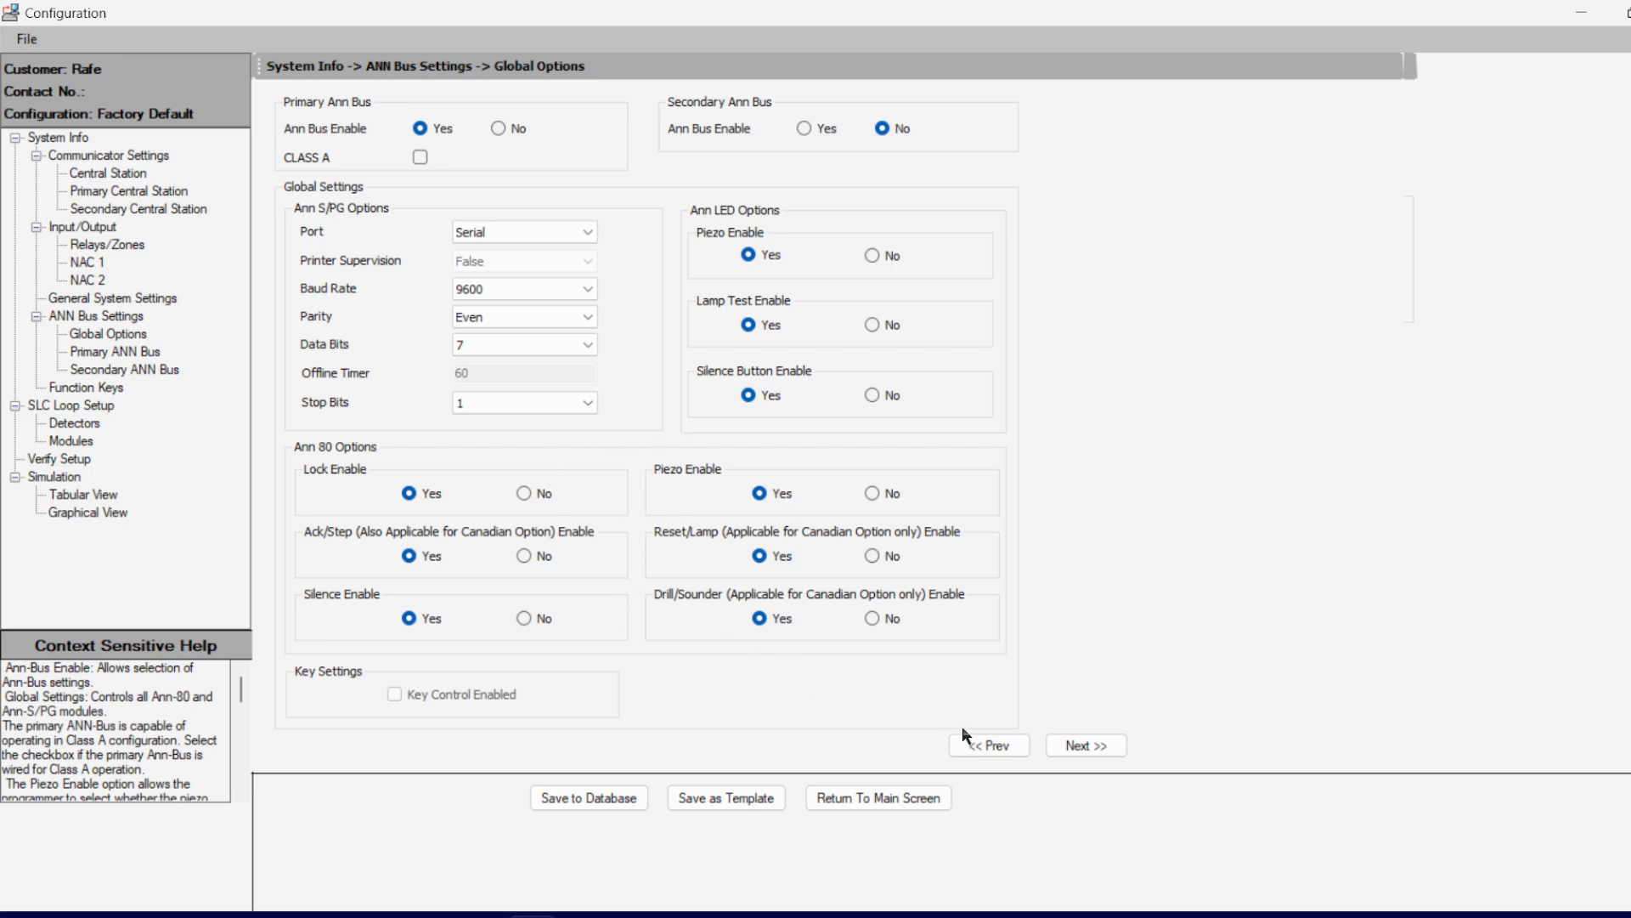
Step: Assign an Ann-80 module to address 1 on the Primary ANN Bus
{"action": "left_click", "coordinate": [1099, 745]}
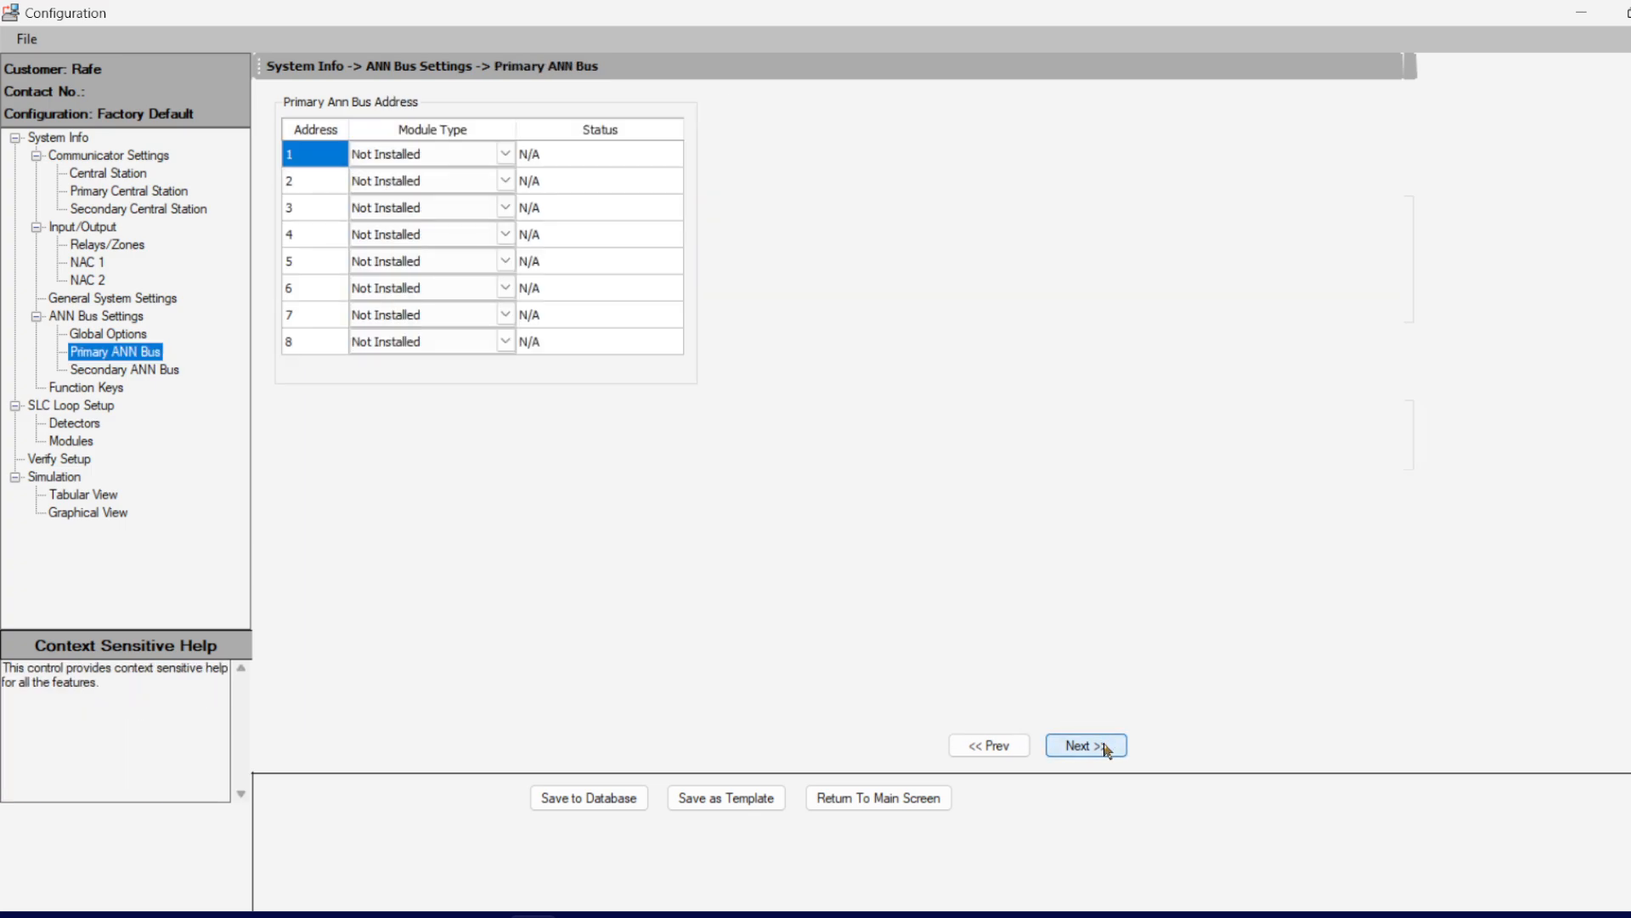
{"action": "left_click", "coordinate": [451, 162]}
{"action": "left_click", "coordinate": [456, 157]}
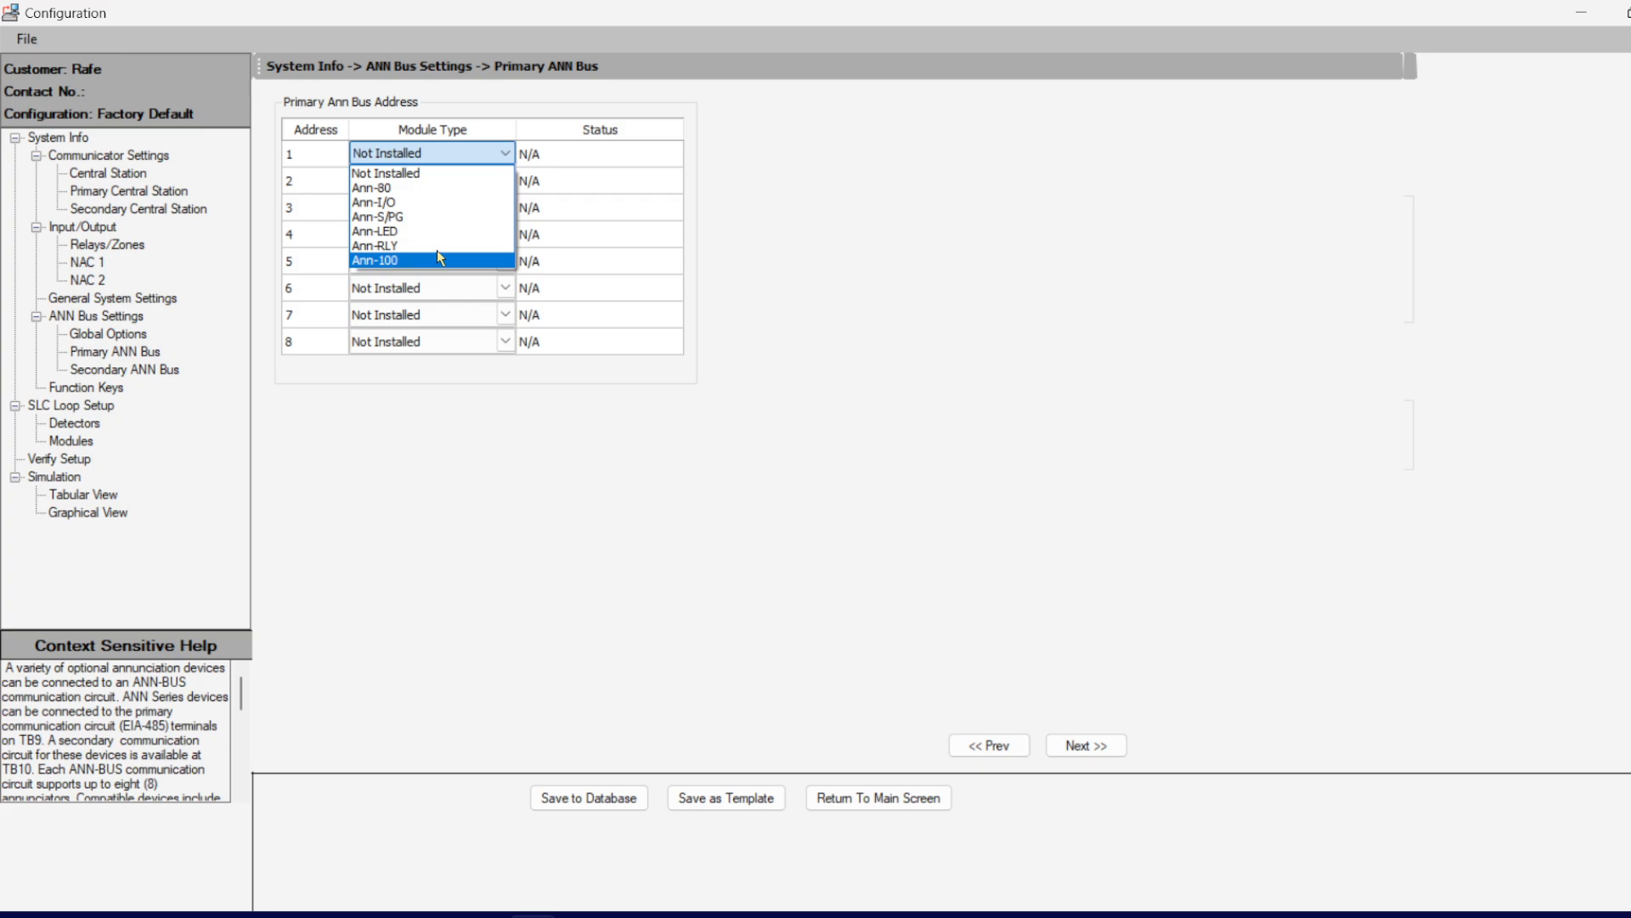
{"action": "left_click", "coordinate": [426, 186]}
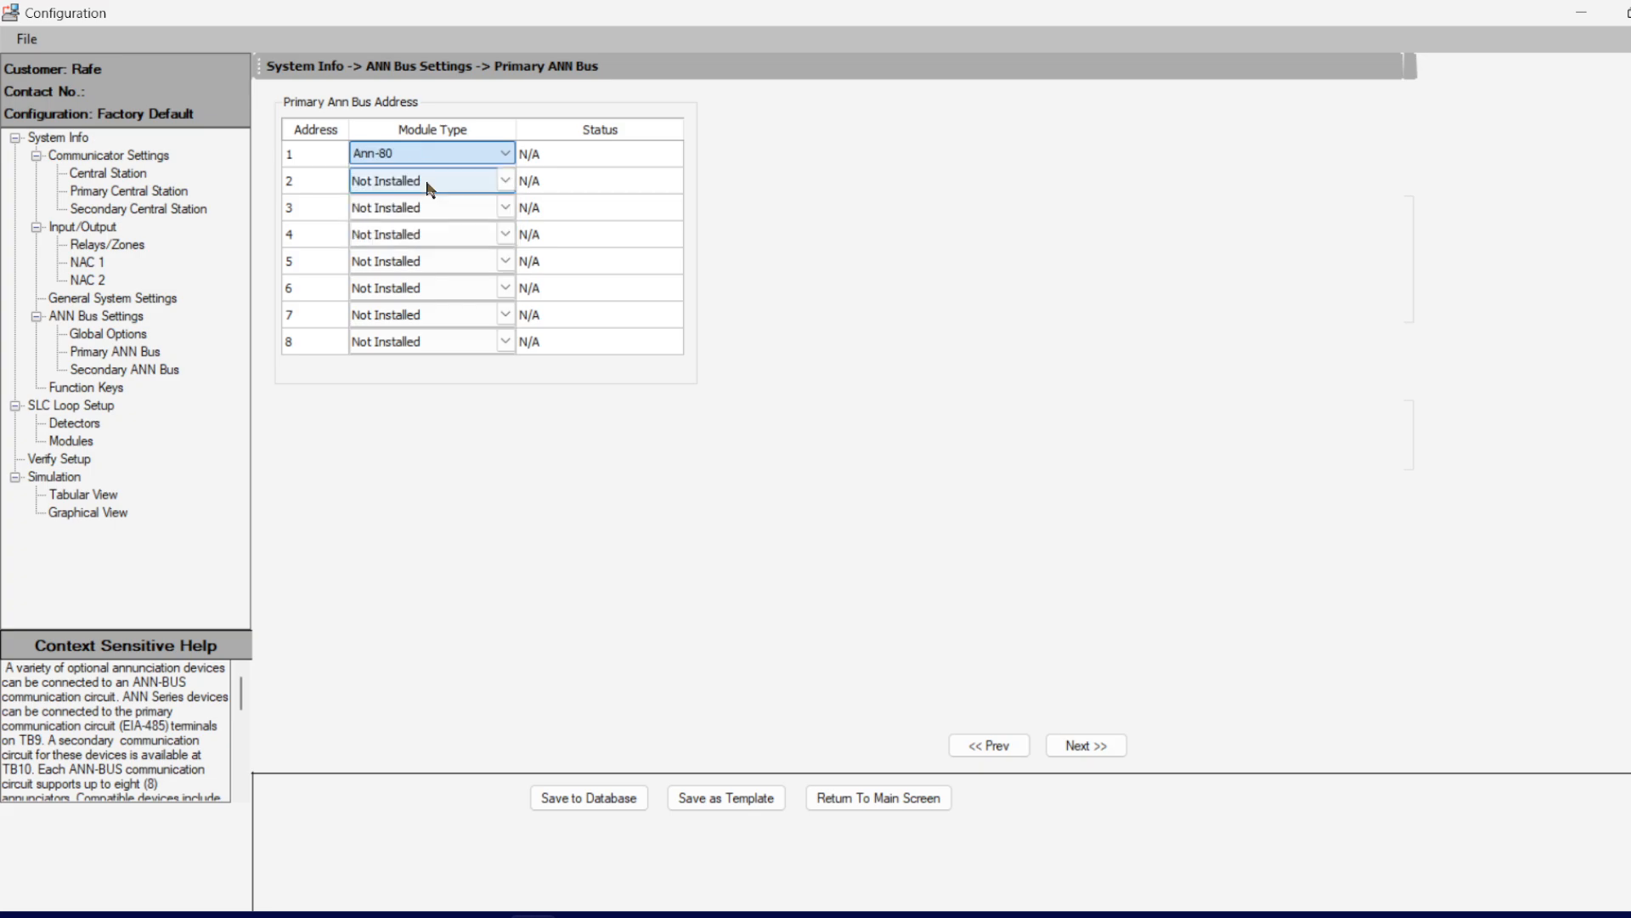
{"action": "left_click", "coordinate": [523, 156]}
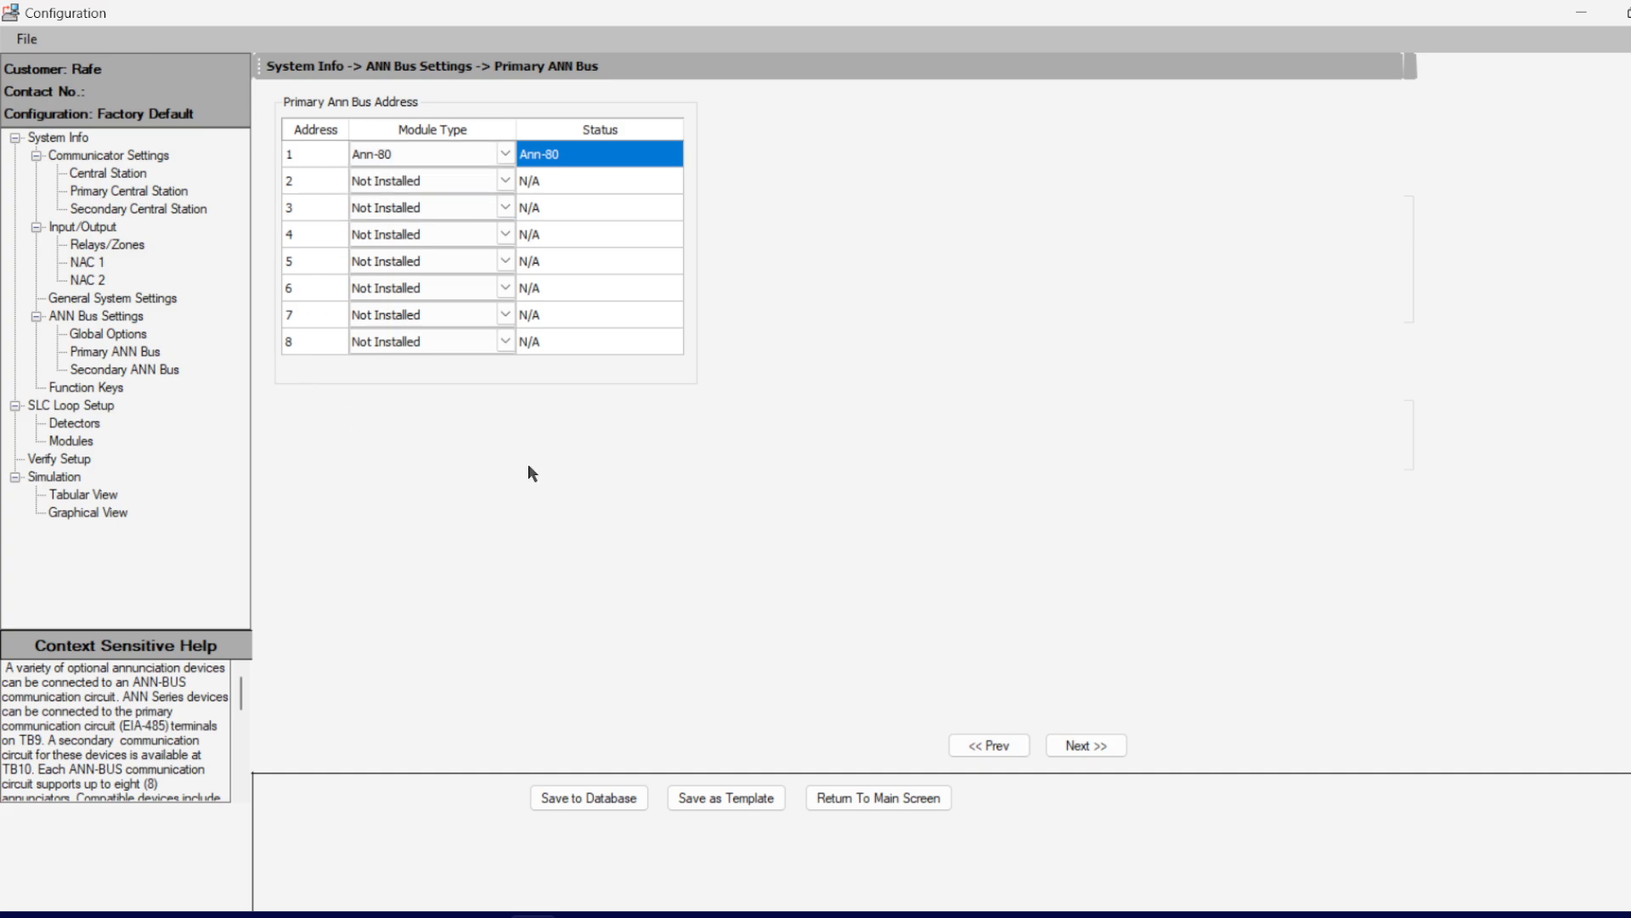
Step: Look over the Secondary ANN Bus and Function Keys settings and continue to the SLC loop detector setup
{"action": "left_click", "coordinate": [1086, 745]}
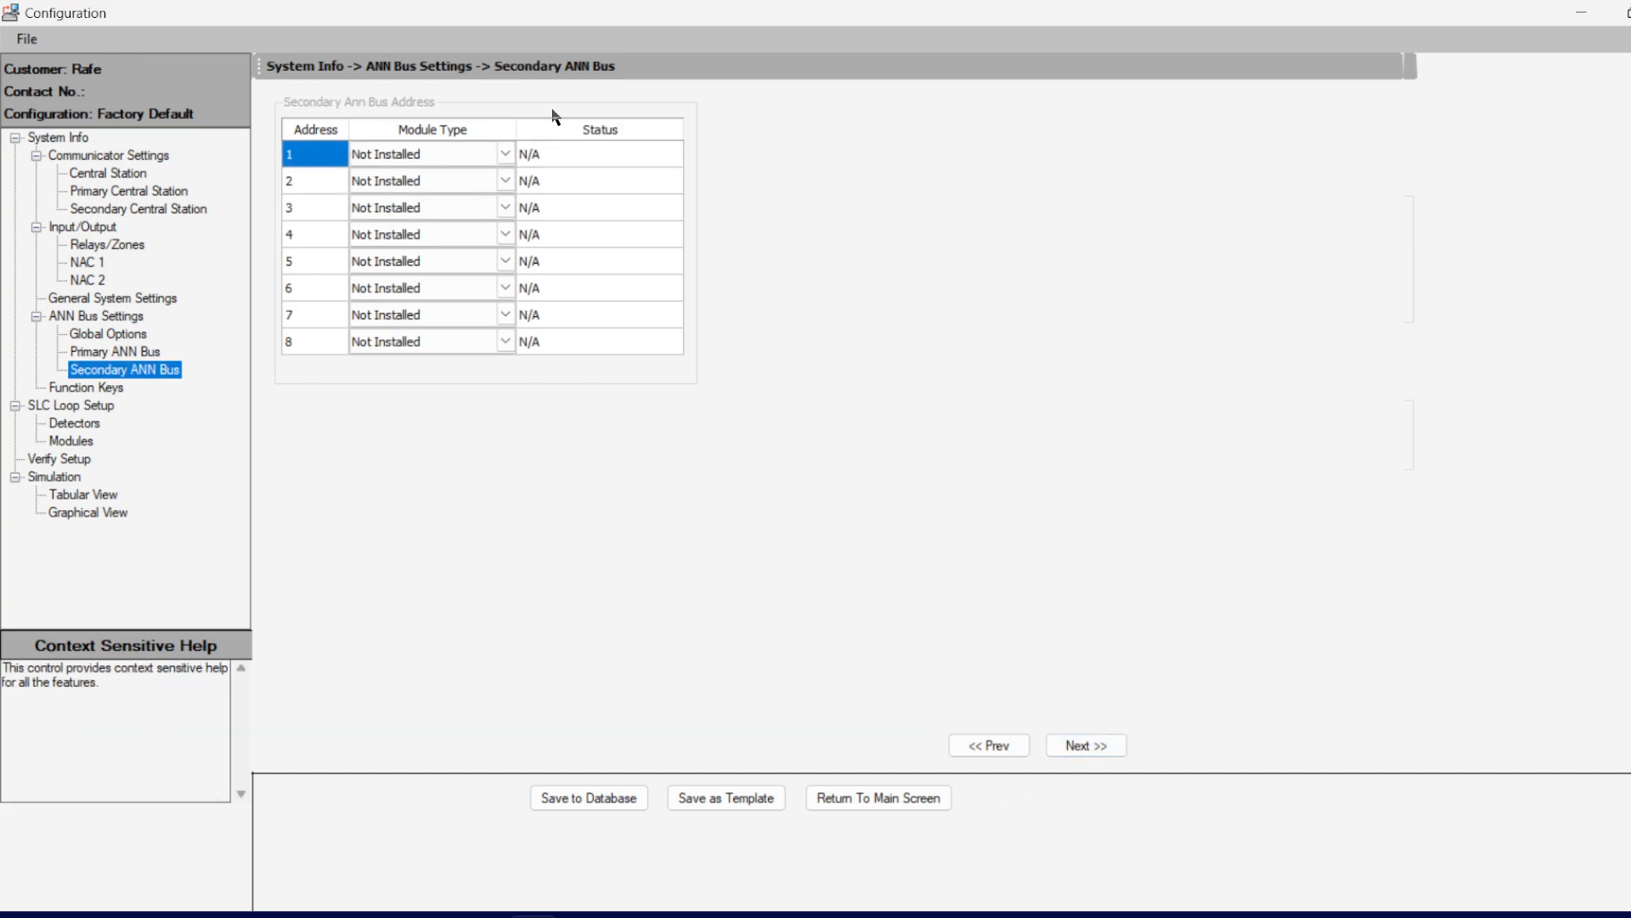
{"action": "left_click", "coordinate": [1089, 745]}
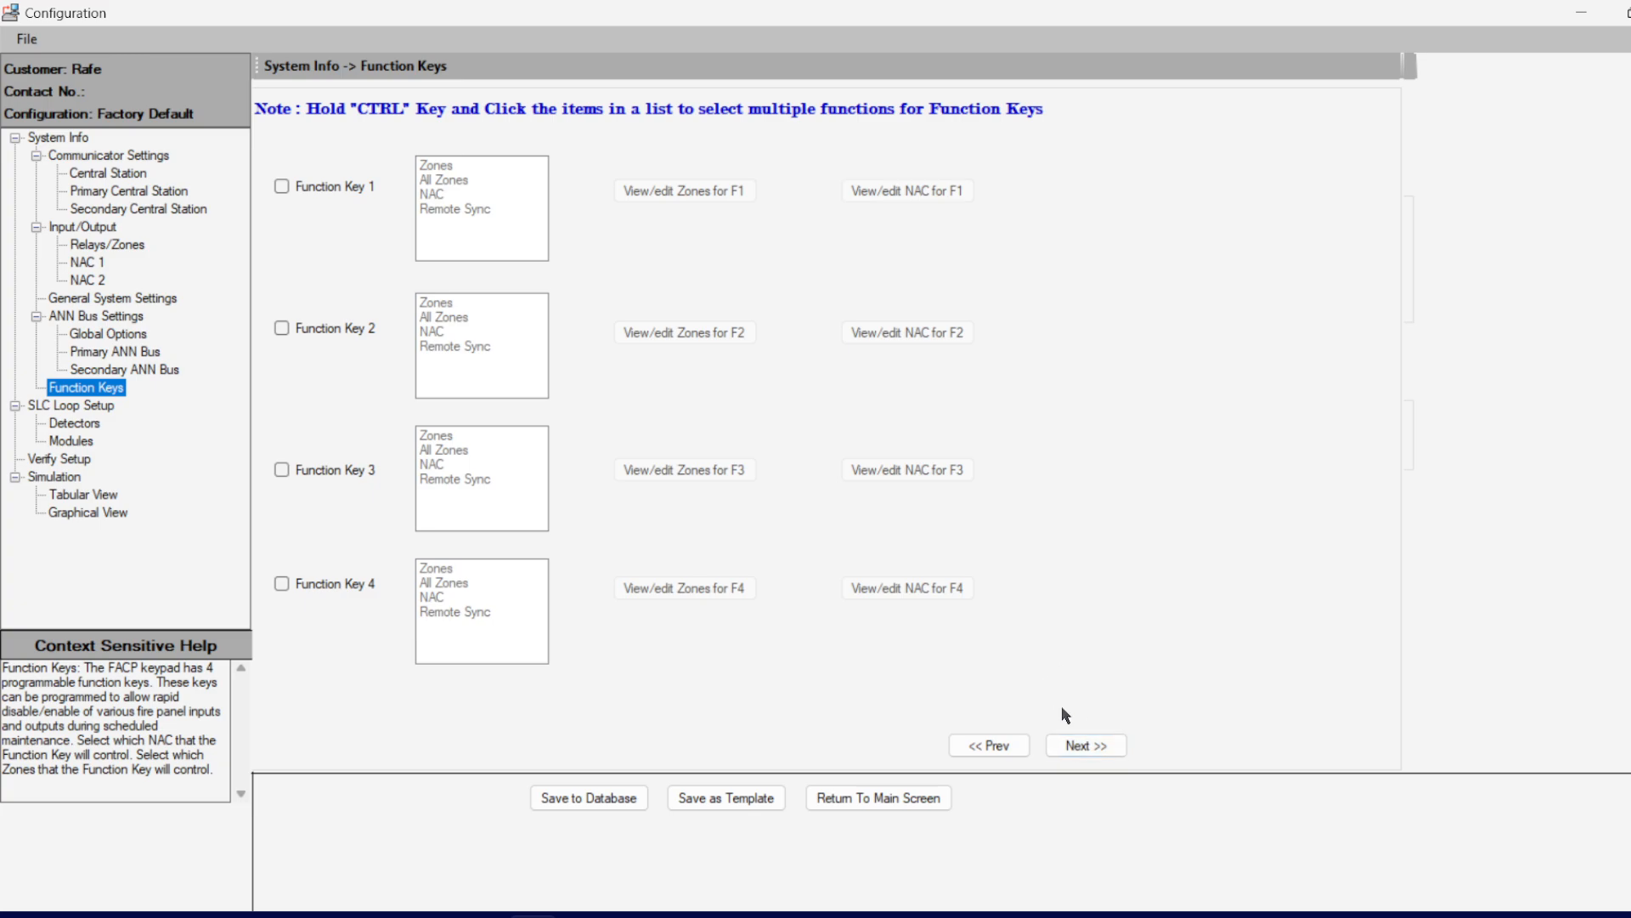
{"action": "left_click", "coordinate": [1090, 745]}
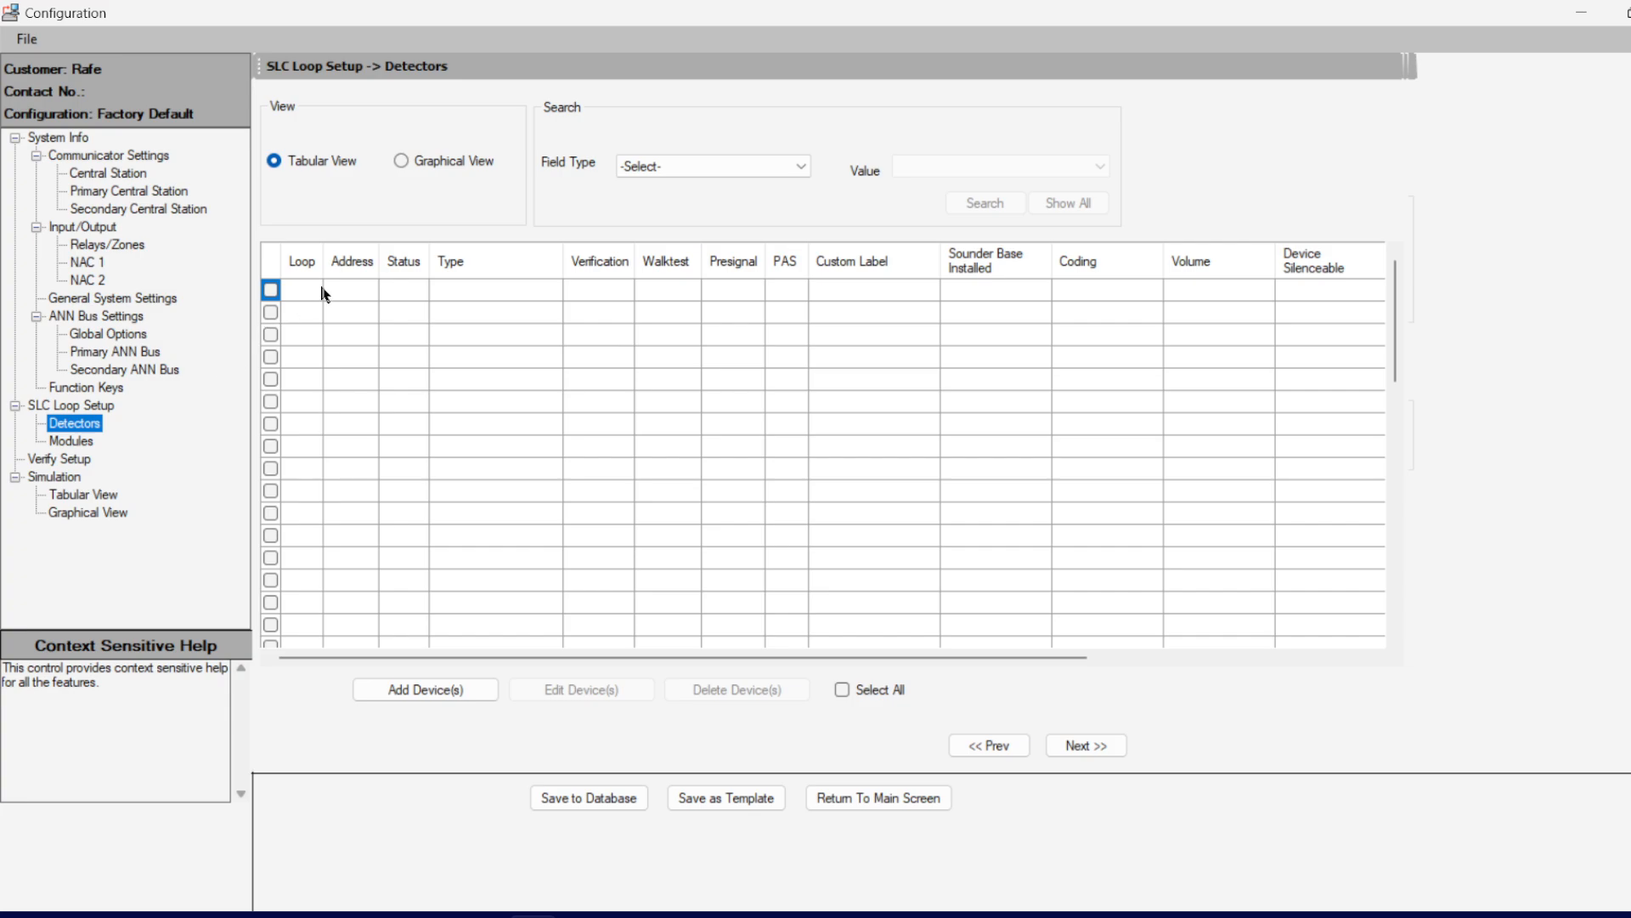
Step: Start adding a single SMOKE(PHOTO) detector at address 1 on Loop 1
{"action": "left_click", "coordinate": [460, 291]}
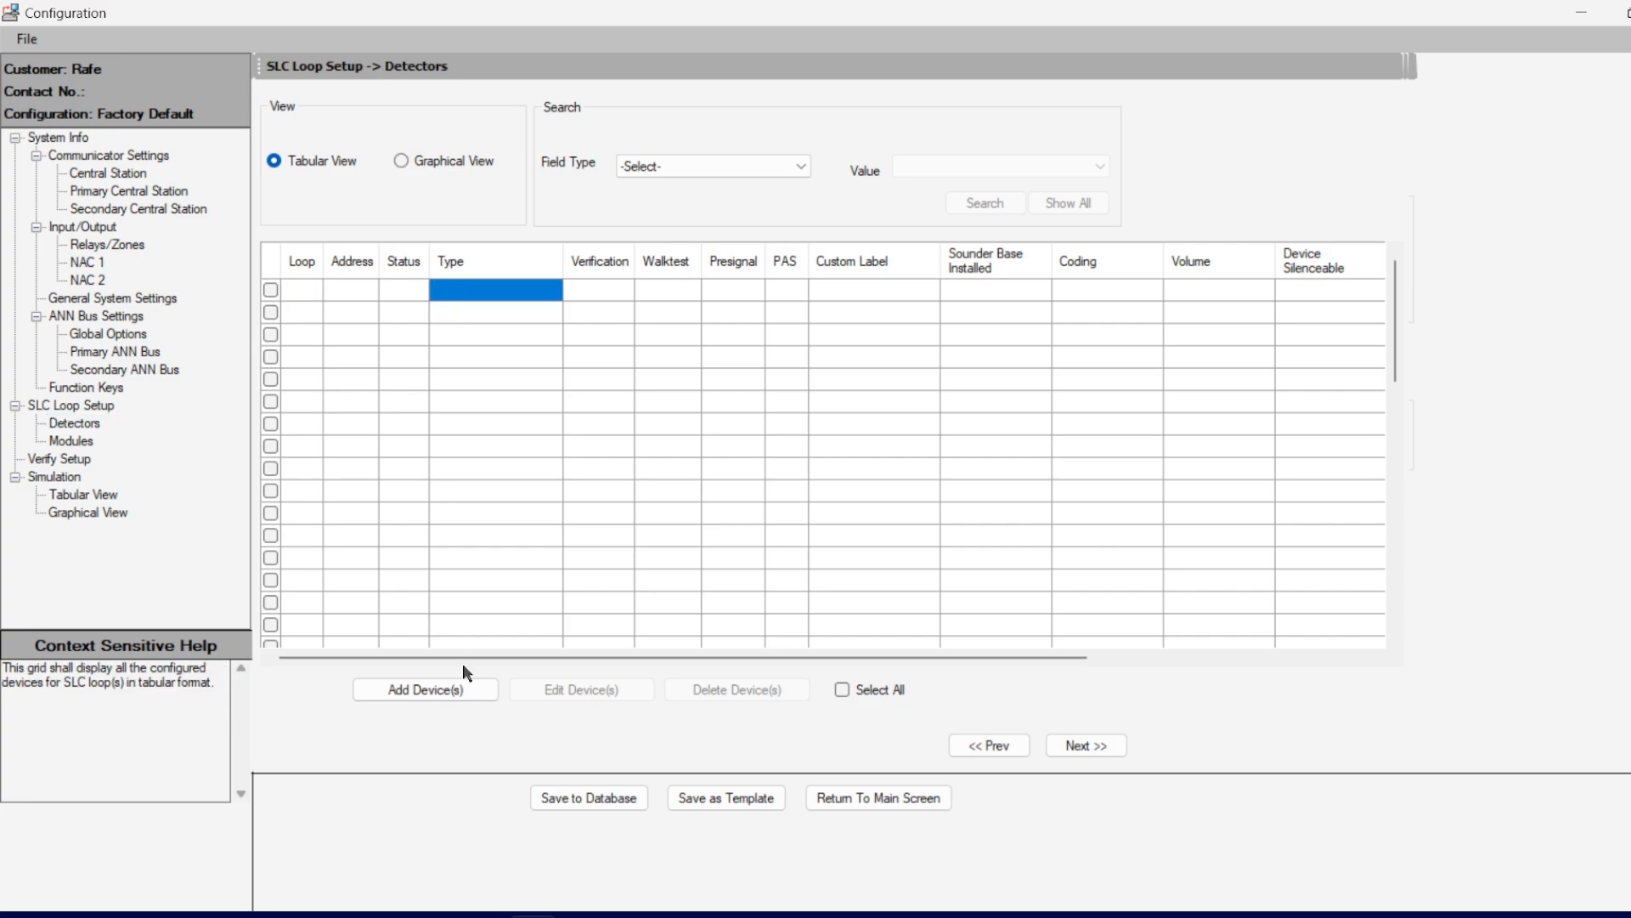
{"action": "left_click", "coordinate": [444, 690]}
{"action": "left_click", "coordinate": [427, 695]}
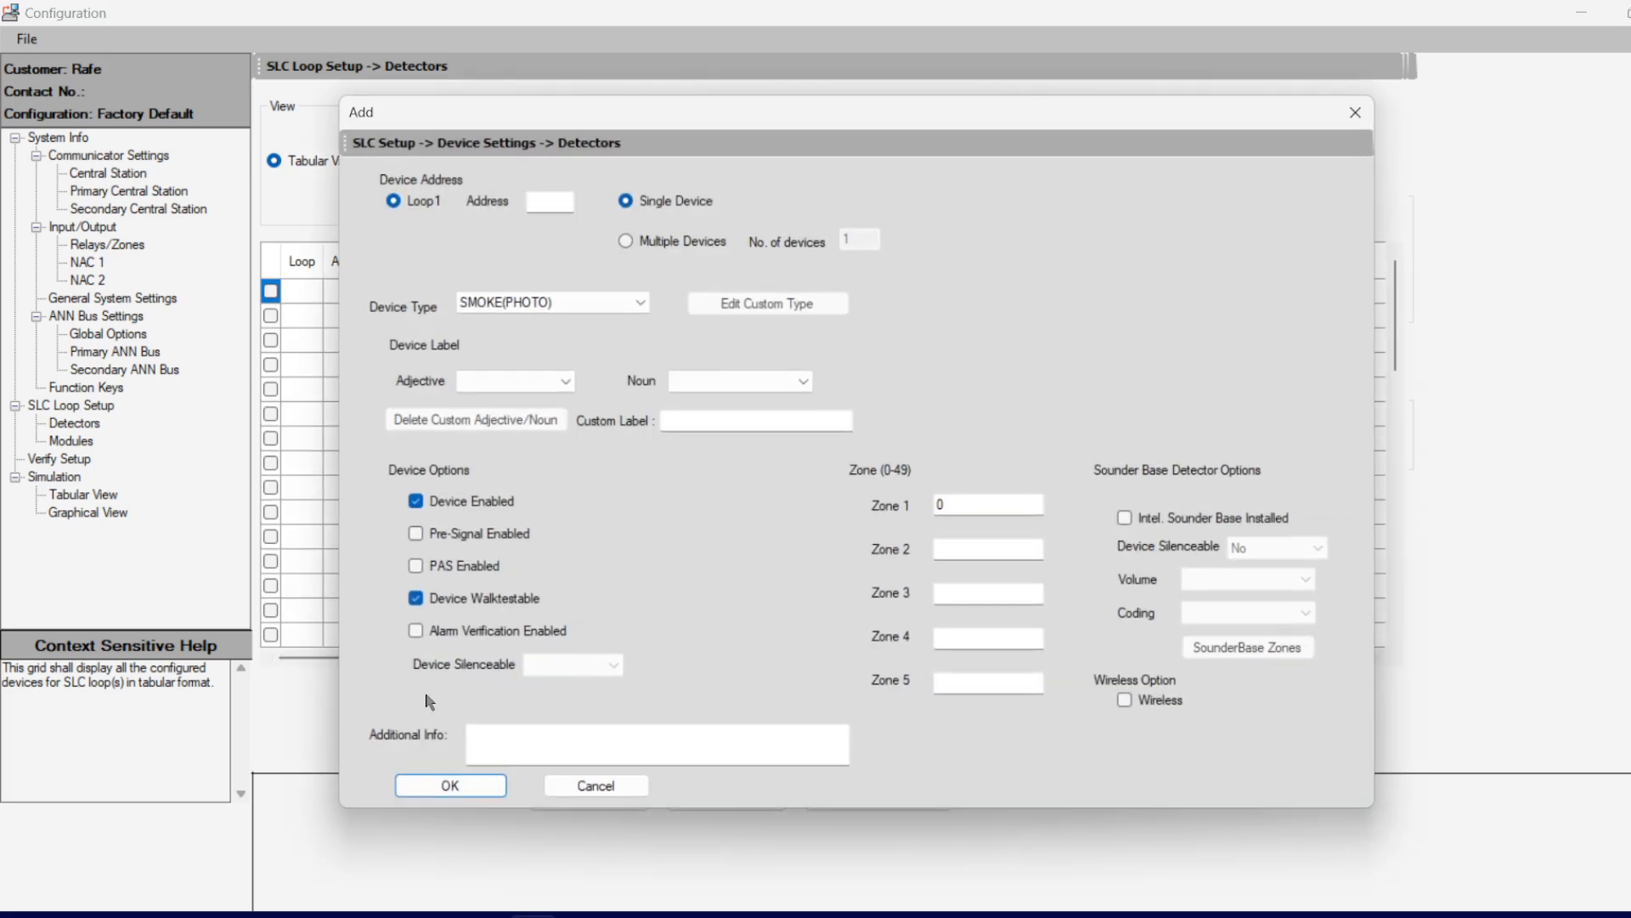
{"action": "left_click", "coordinate": [549, 202]}
{"action": "type", "text": "1"}
Step: Check the adjective and noun label choices, leave them blank and enter the custom label "SMOKE ABOVE FACU"
{"action": "left_click", "coordinate": [552, 378]}
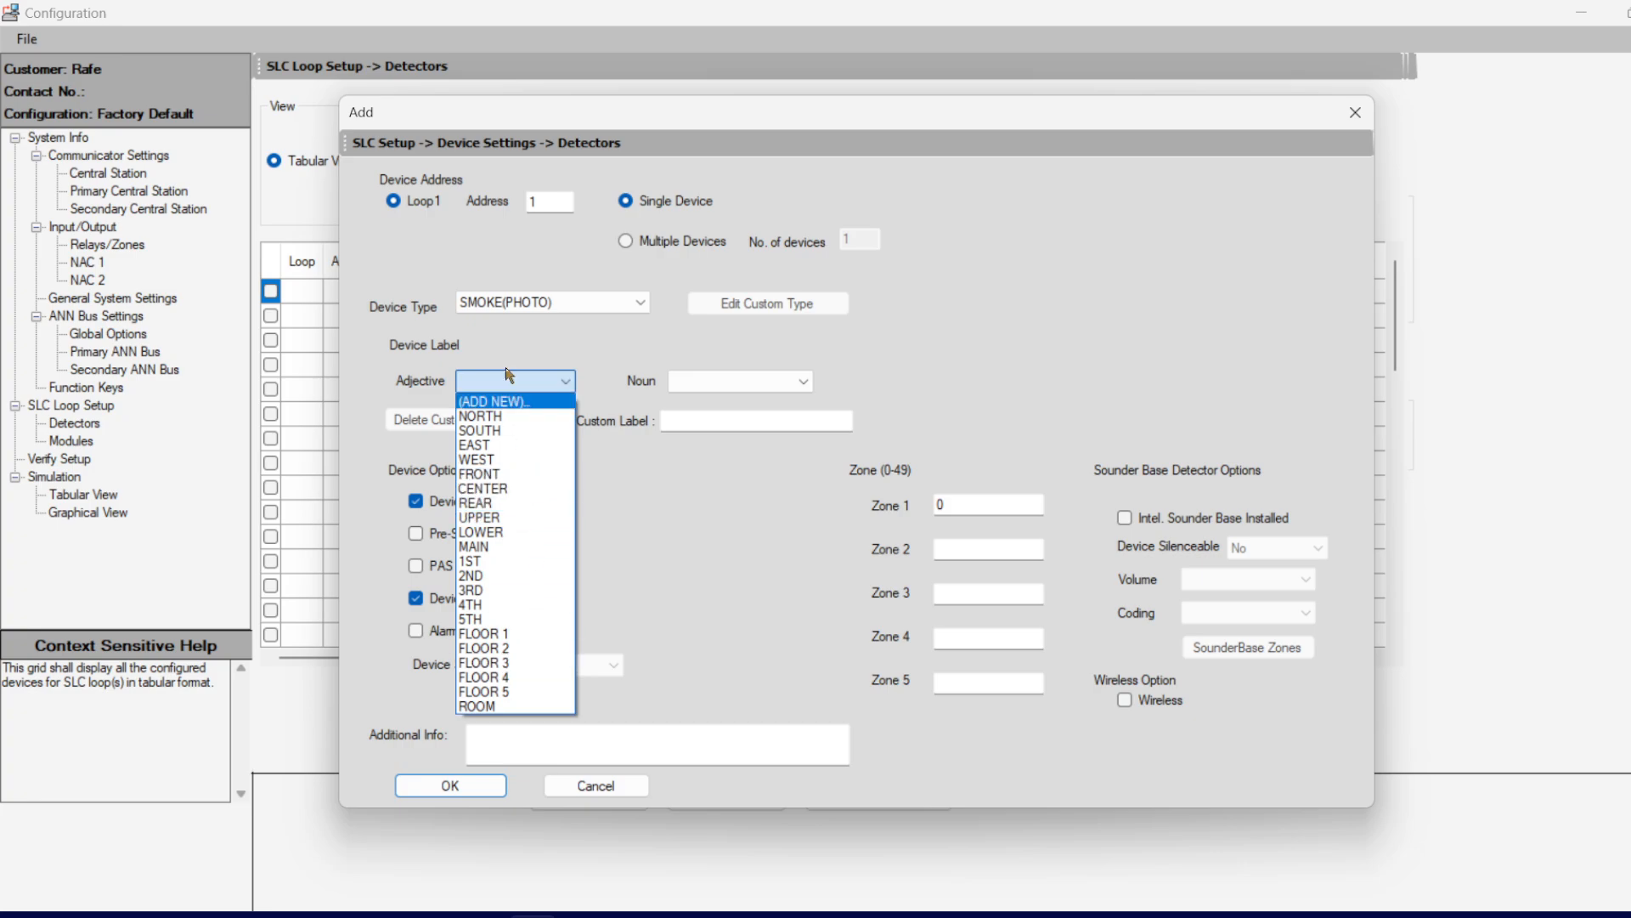
{"action": "left_click", "coordinate": [548, 323]}
{"action": "left_click", "coordinate": [737, 379]}
{"action": "left_click", "coordinate": [742, 384]}
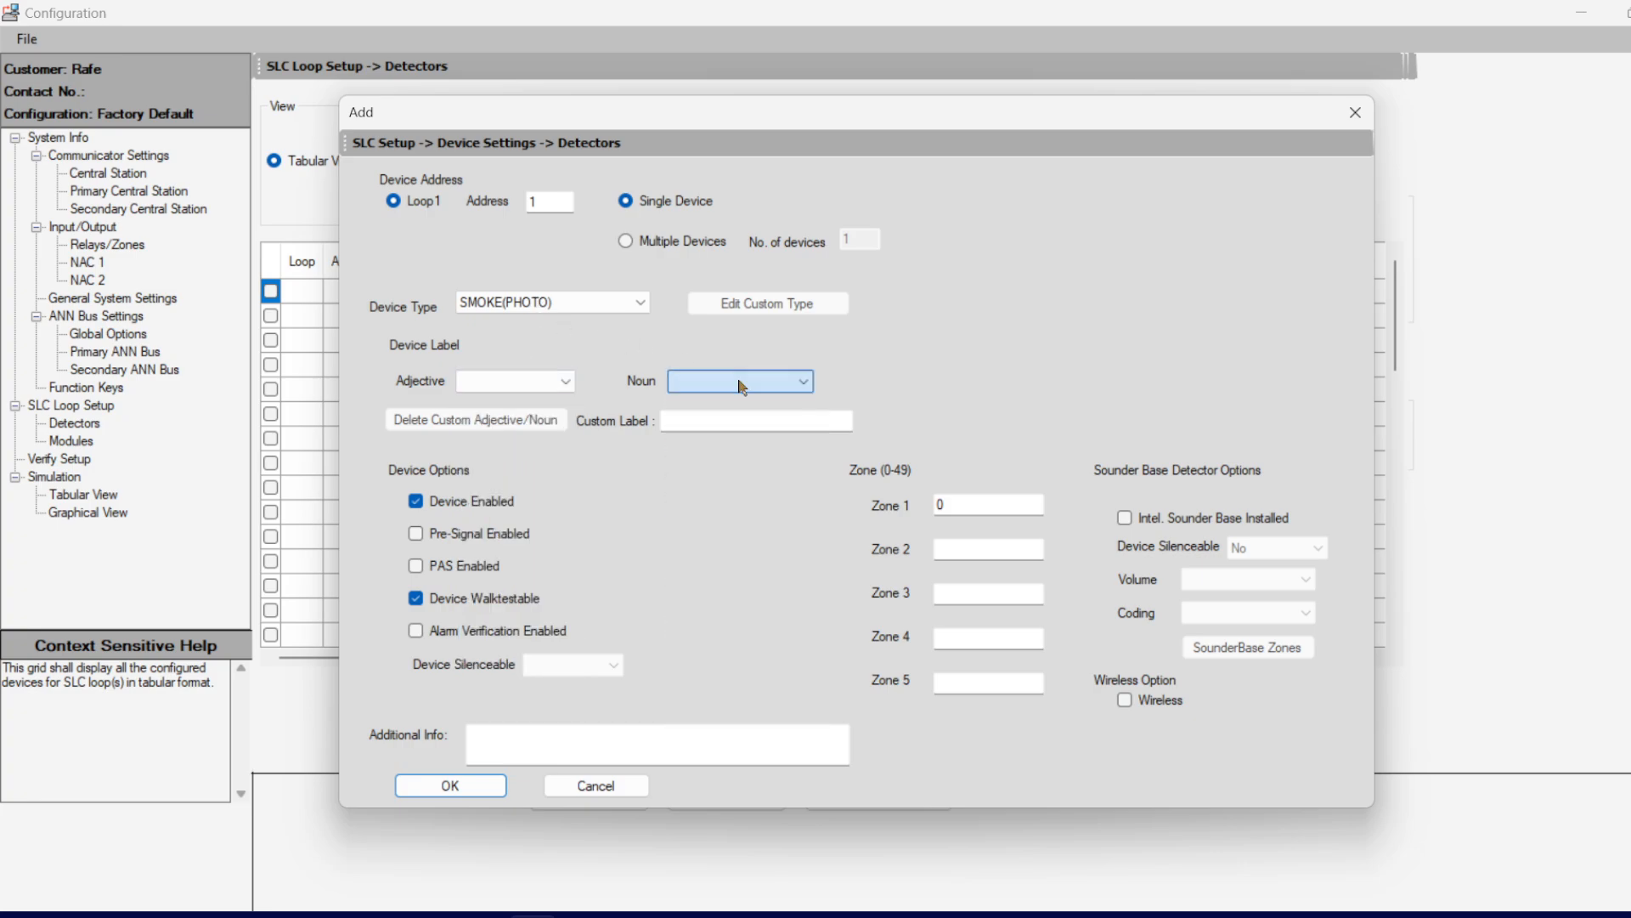
{"action": "left_click", "coordinate": [740, 420]}
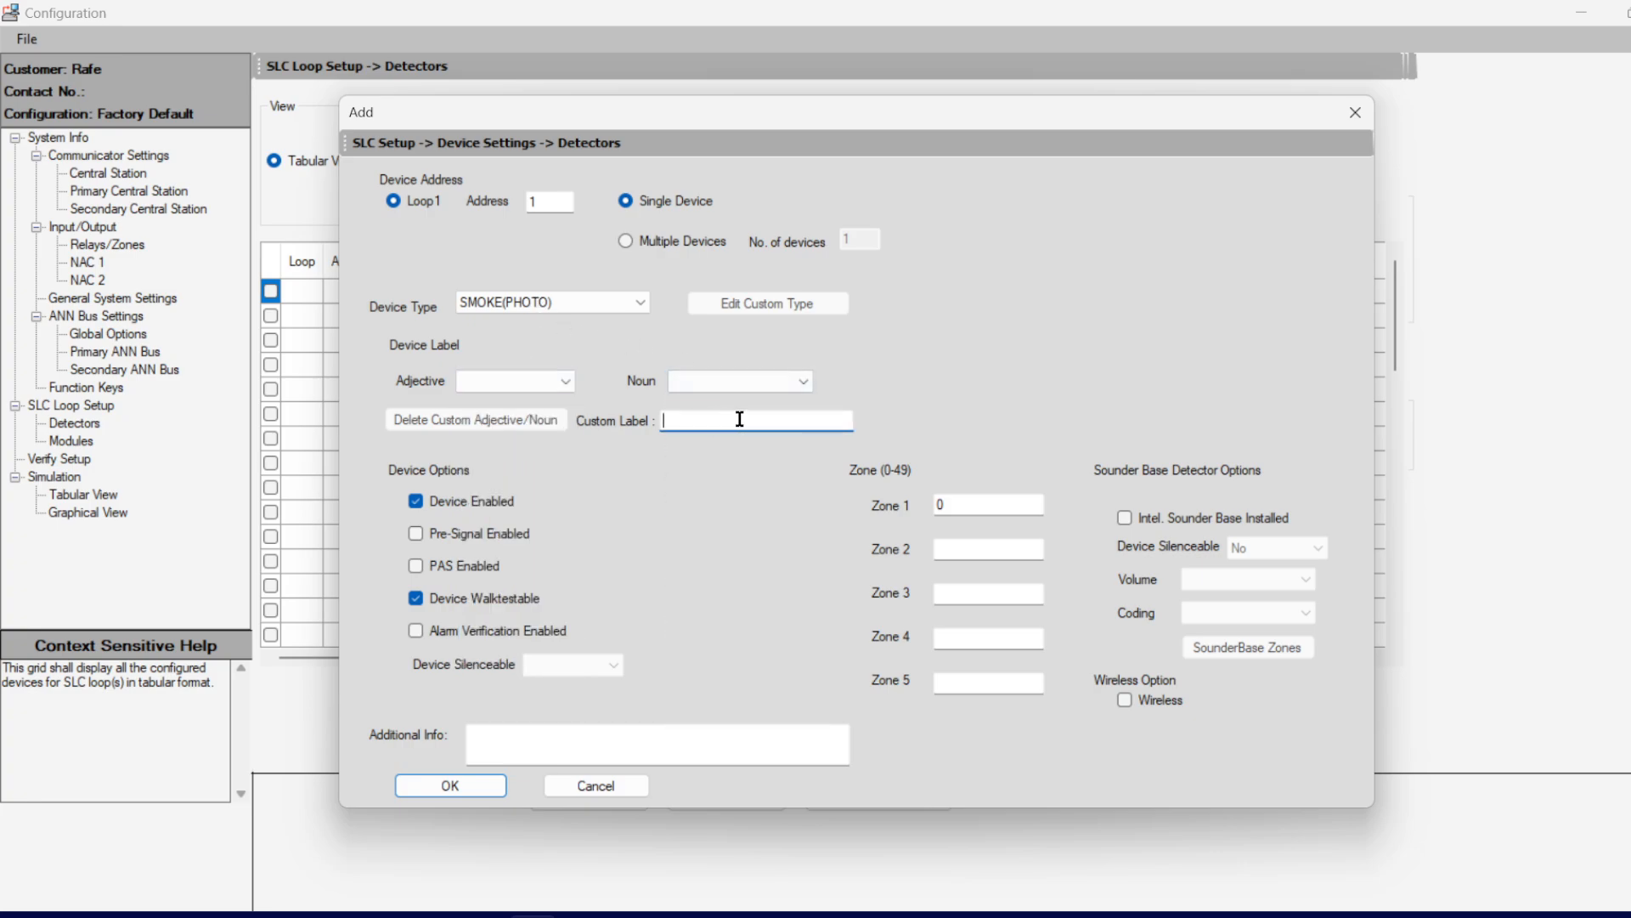
{"action": "type", "text": "SMOKE ABOVE FACU"}
Step: Set the detector's Zone 1 to 1, leave alarm verification off and save the device
{"action": "left_click", "coordinate": [993, 503]}
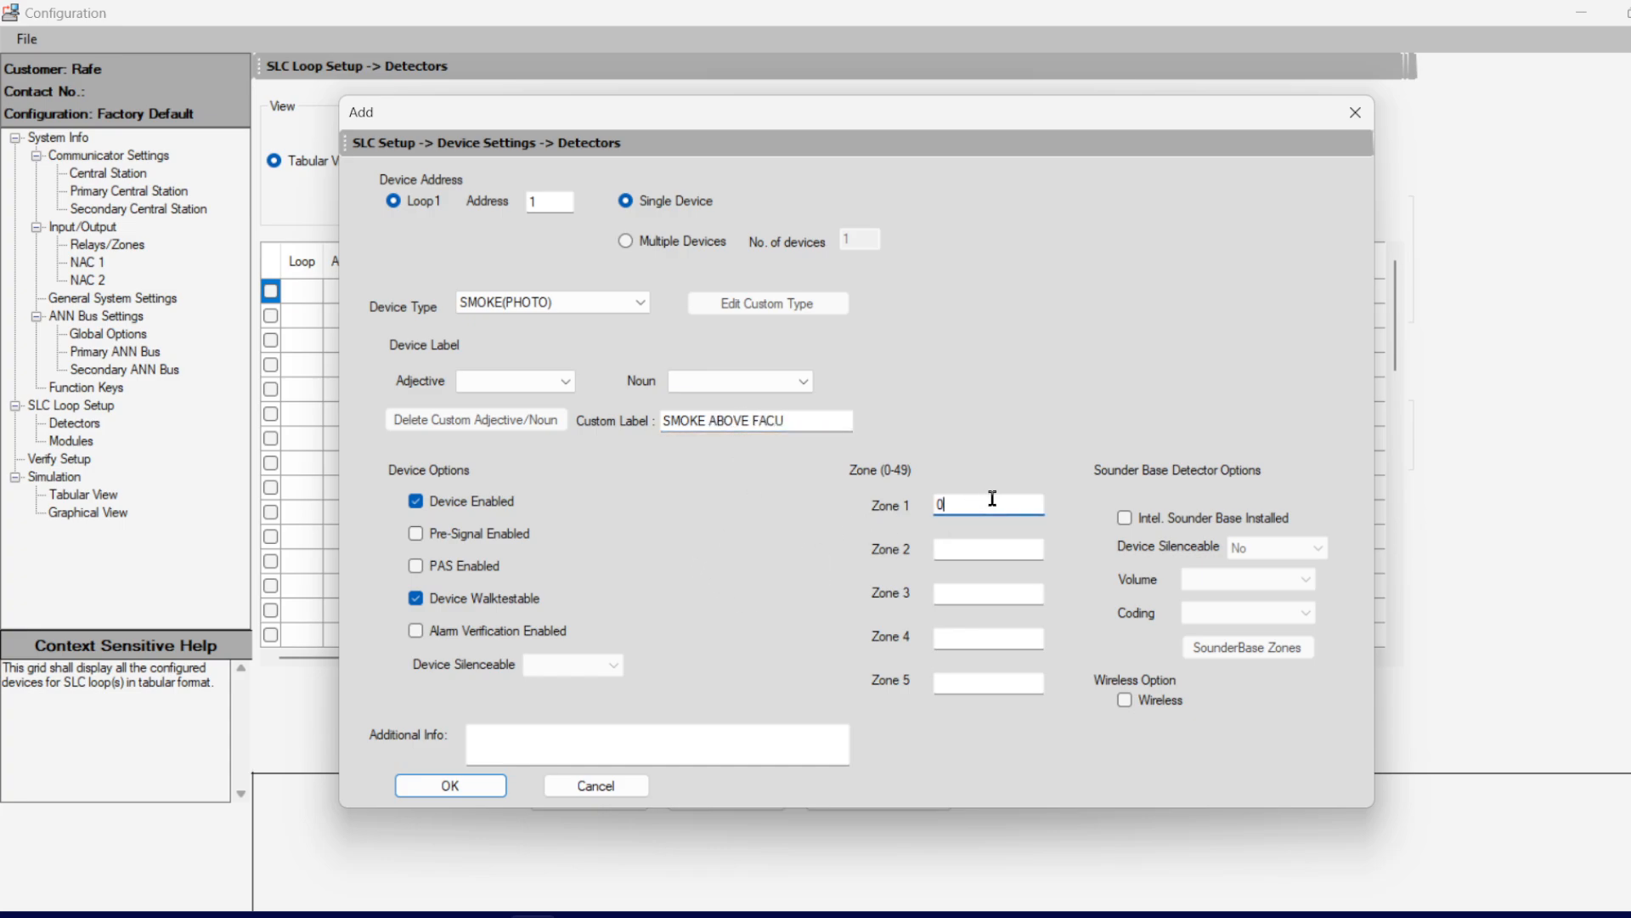
{"action": "type", "text": "1"}
{"action": "left_click", "coordinate": [415, 632]}
{"action": "left_click", "coordinate": [416, 634]}
{"action": "left_click", "coordinate": [450, 783]}
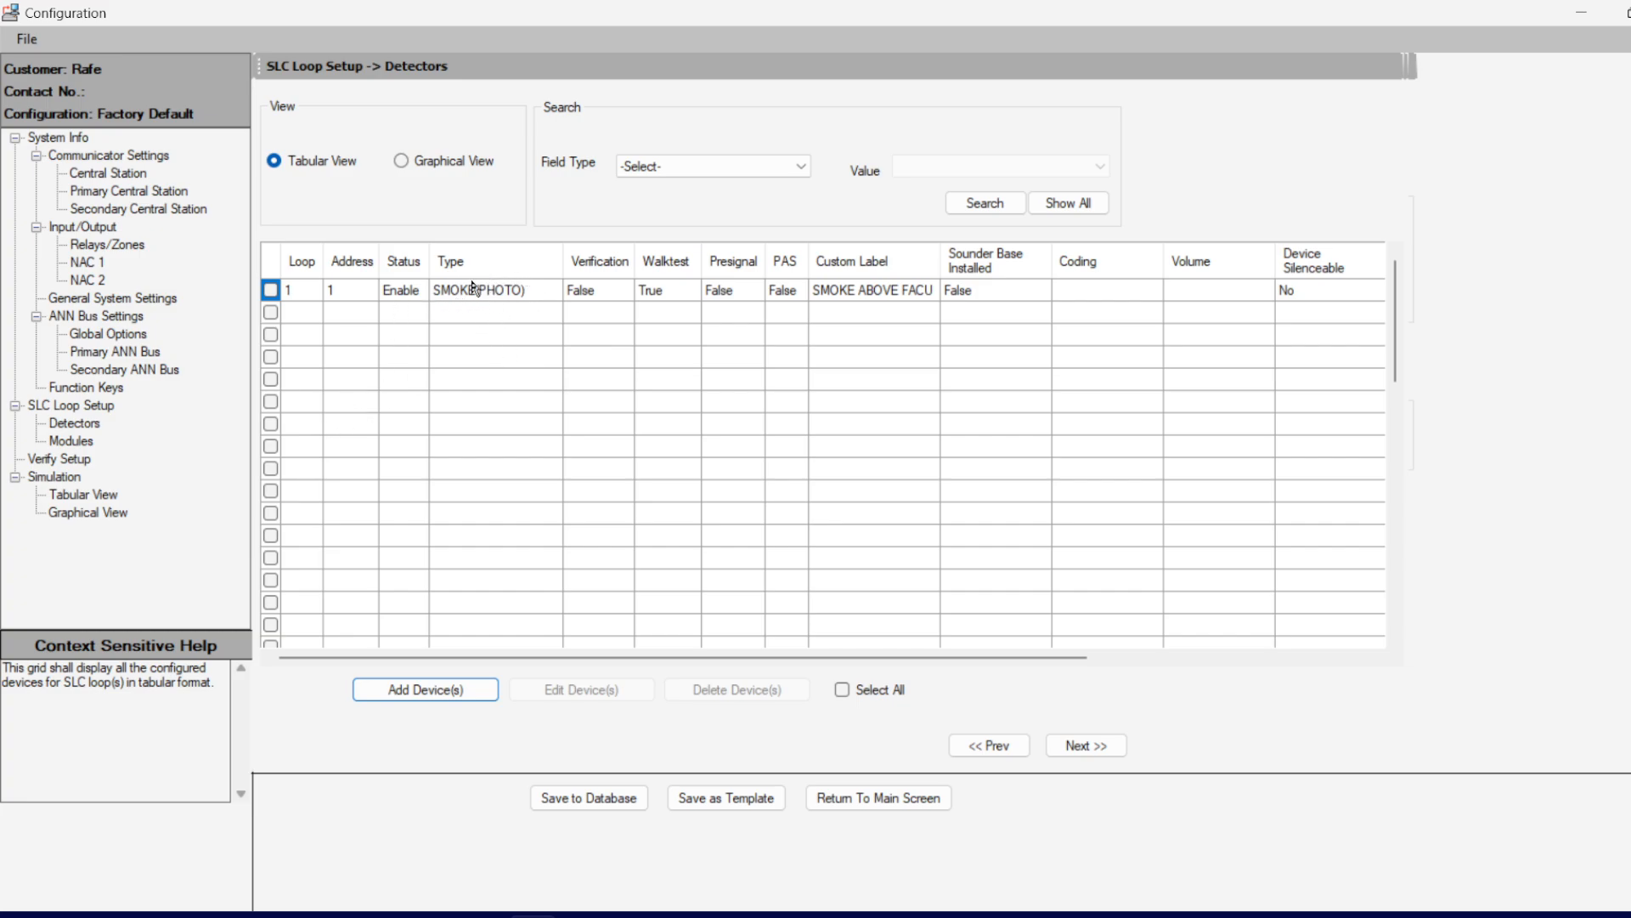
Step: Inspect the new detector in the graphical view, return to the tabular view and continue past the Detectors page
{"action": "left_click", "coordinate": [429, 162]}
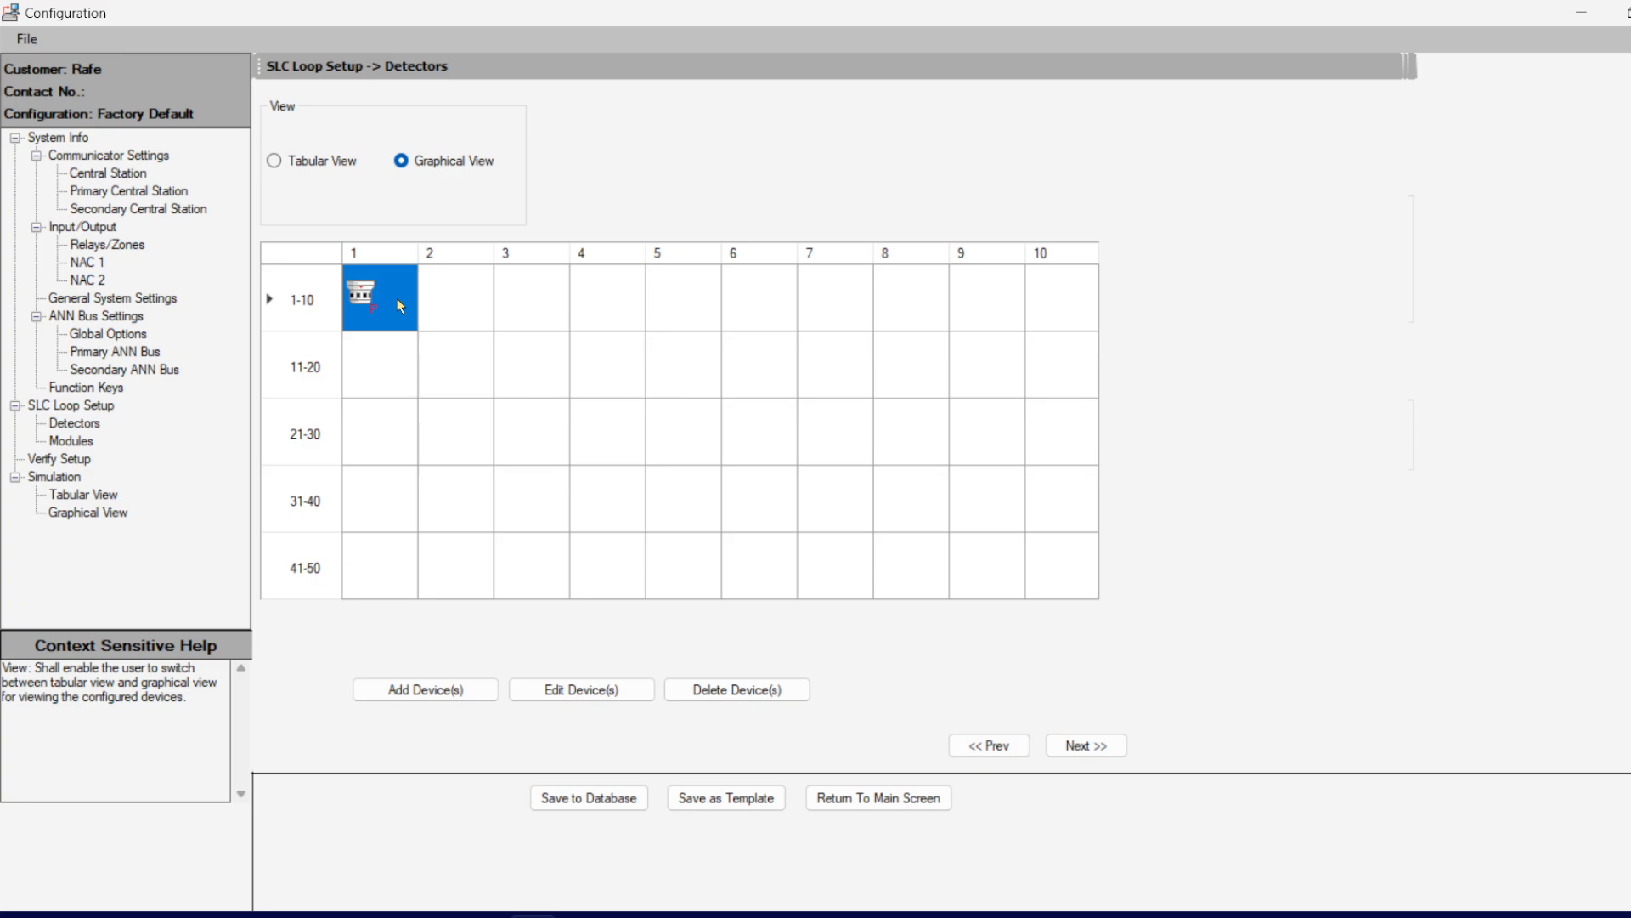
{"action": "left_click", "coordinate": [299, 166]}
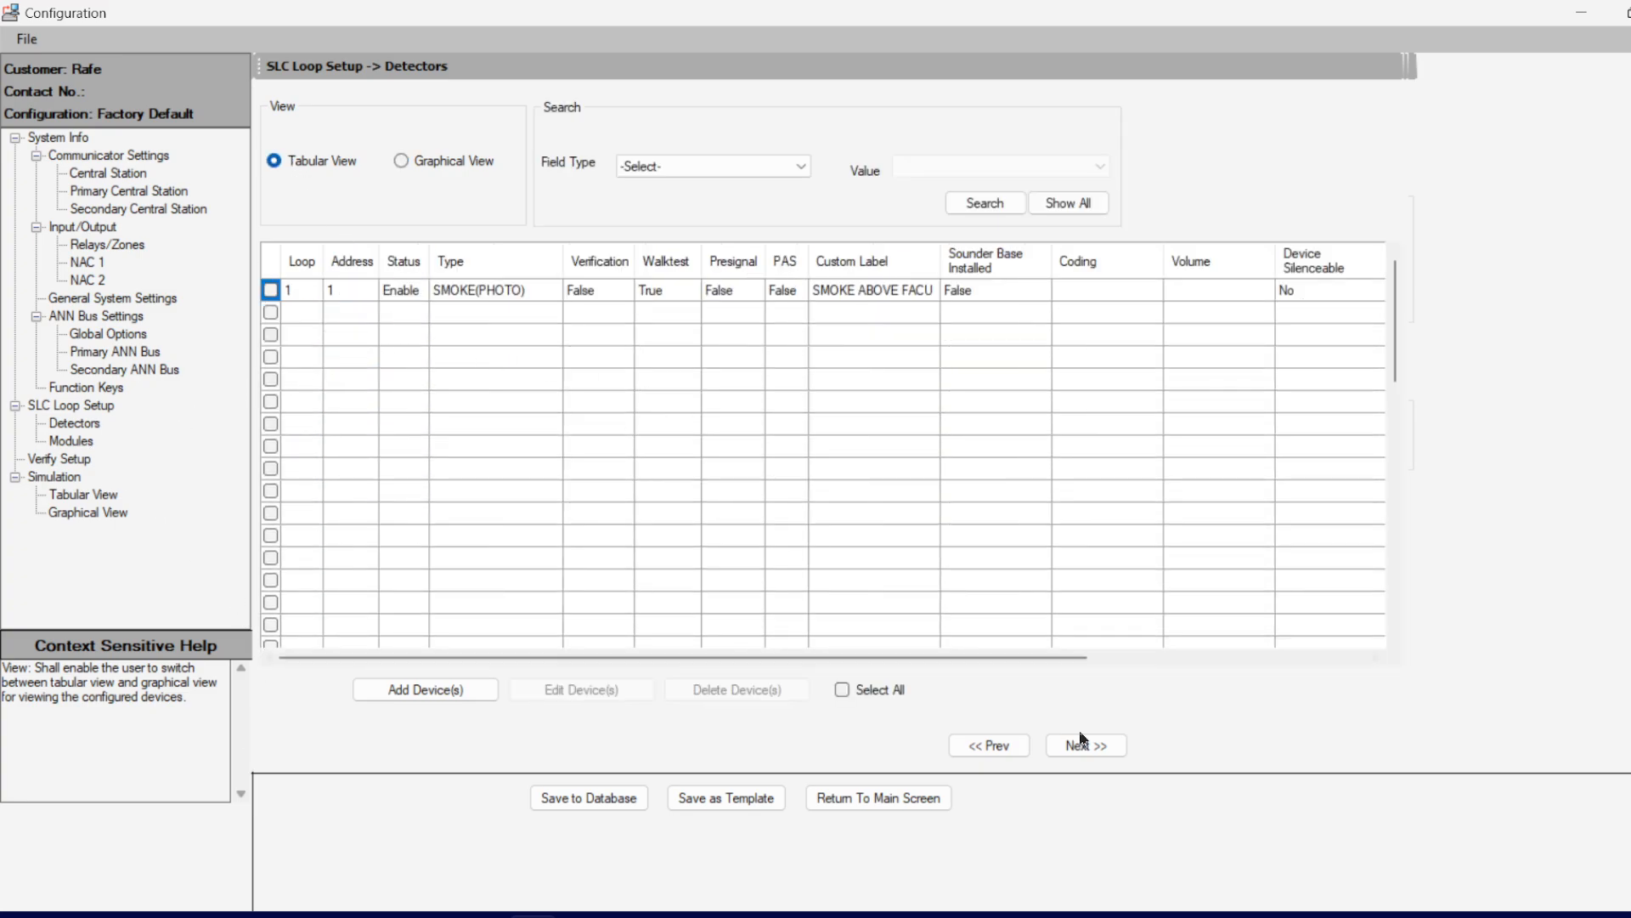
{"action": "left_click", "coordinate": [1084, 743]}
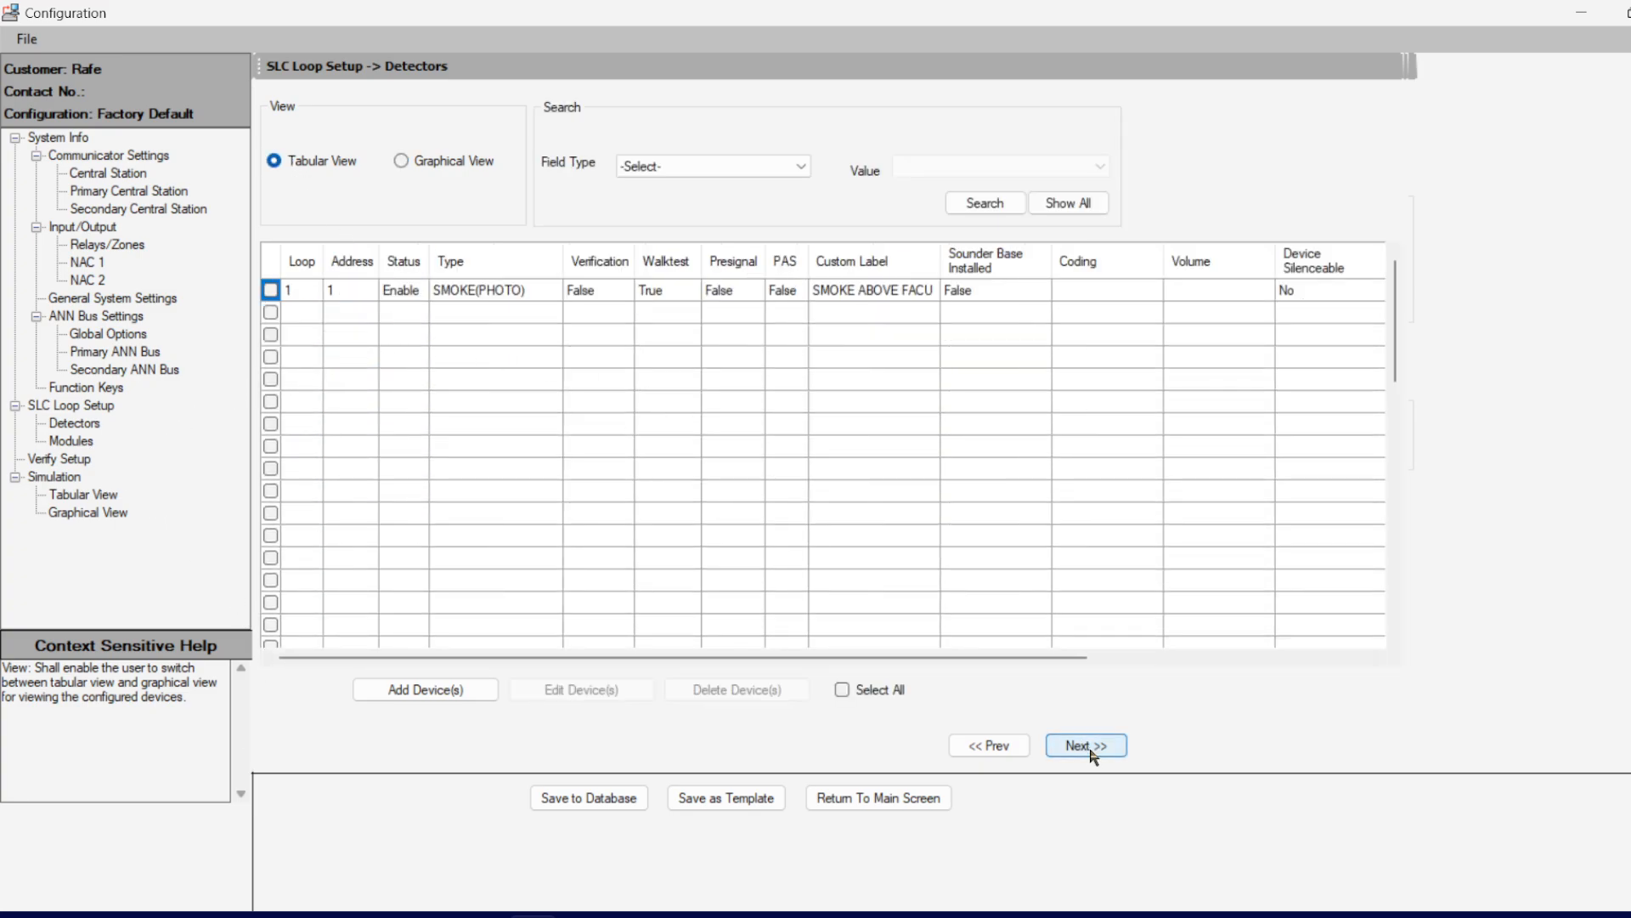
Step: Start adding a single PULL STATION module on Loop 1 and set its address to 2
{"action": "left_click", "coordinate": [464, 291]}
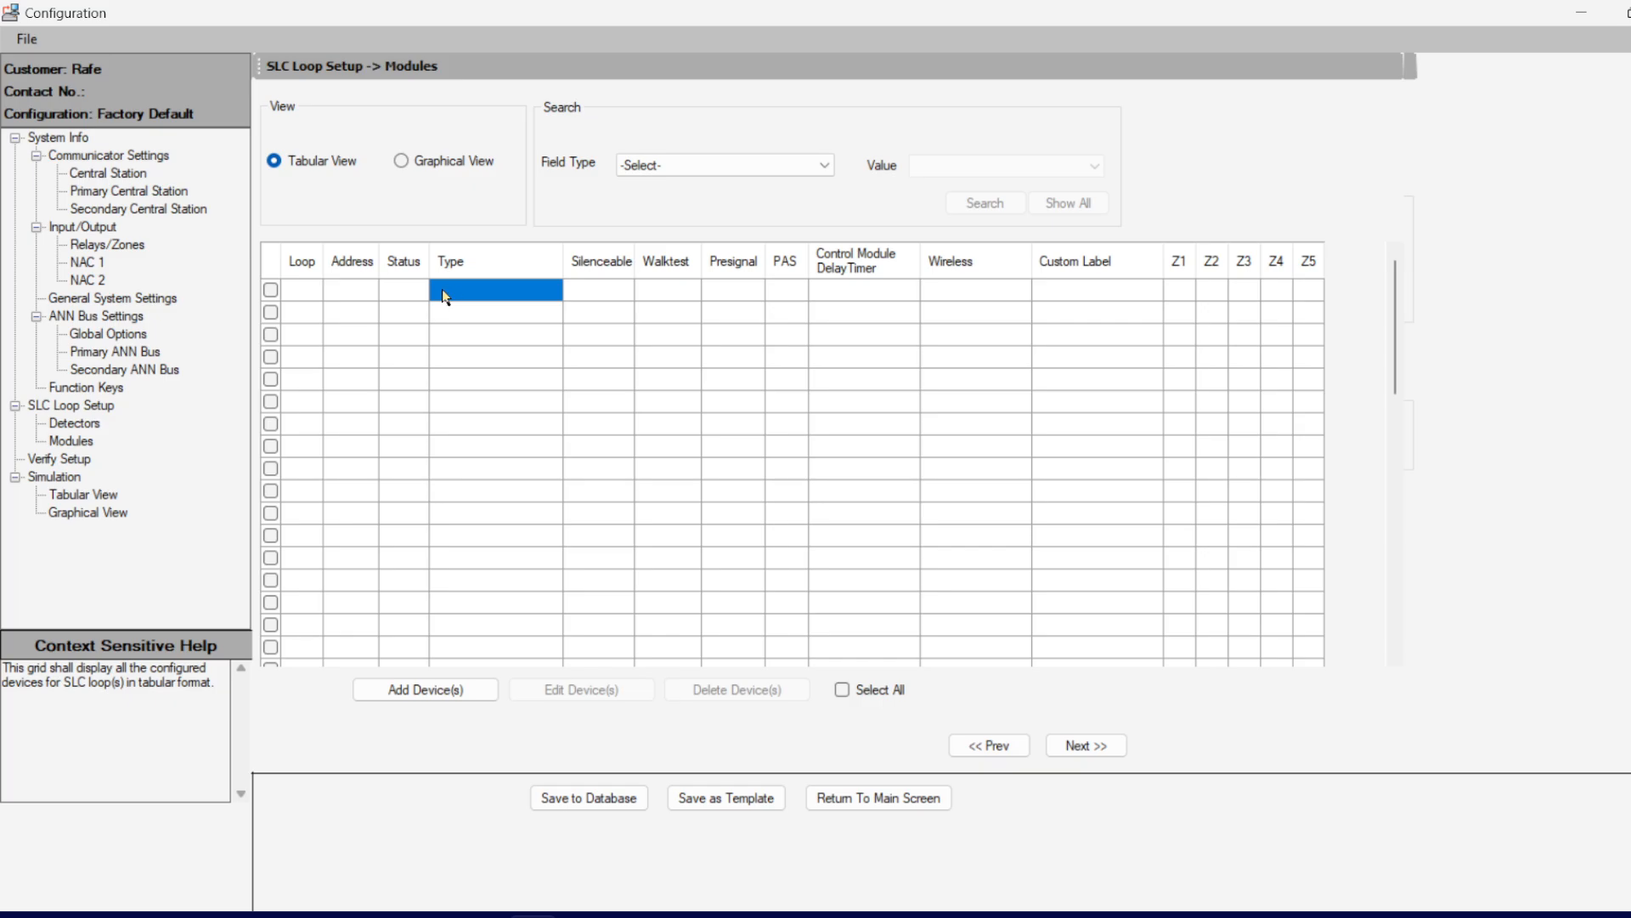
{"action": "left_click", "coordinate": [472, 692]}
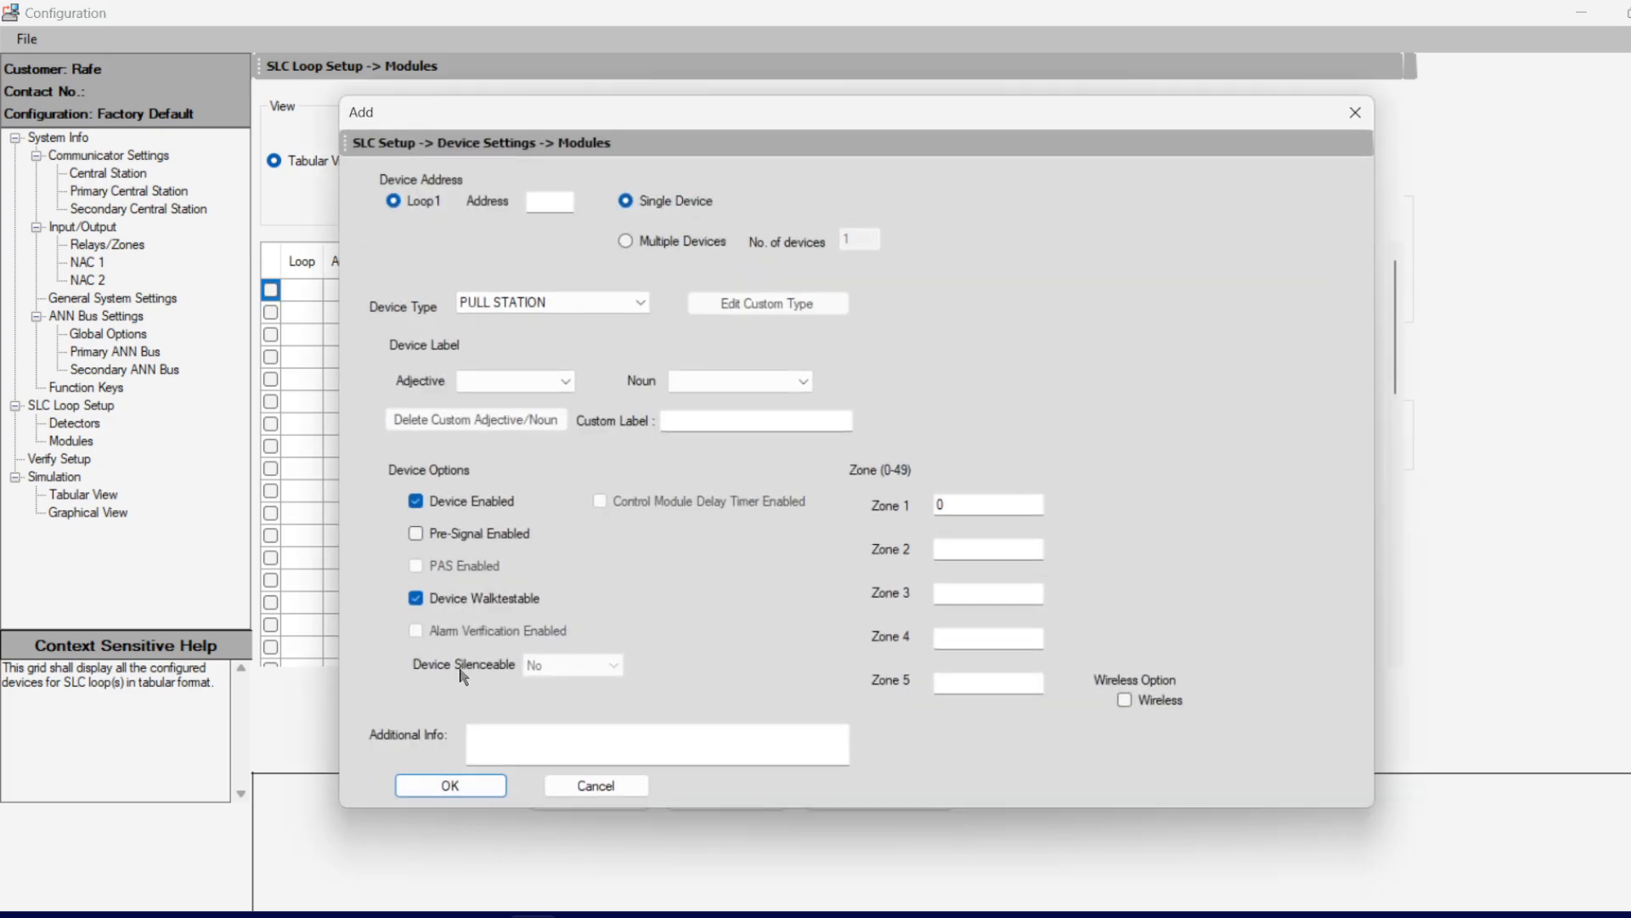
{"action": "left_click", "coordinate": [560, 205]}
{"action": "type", "text": "1"}
{"action": "left_click", "coordinate": [481, 795]}
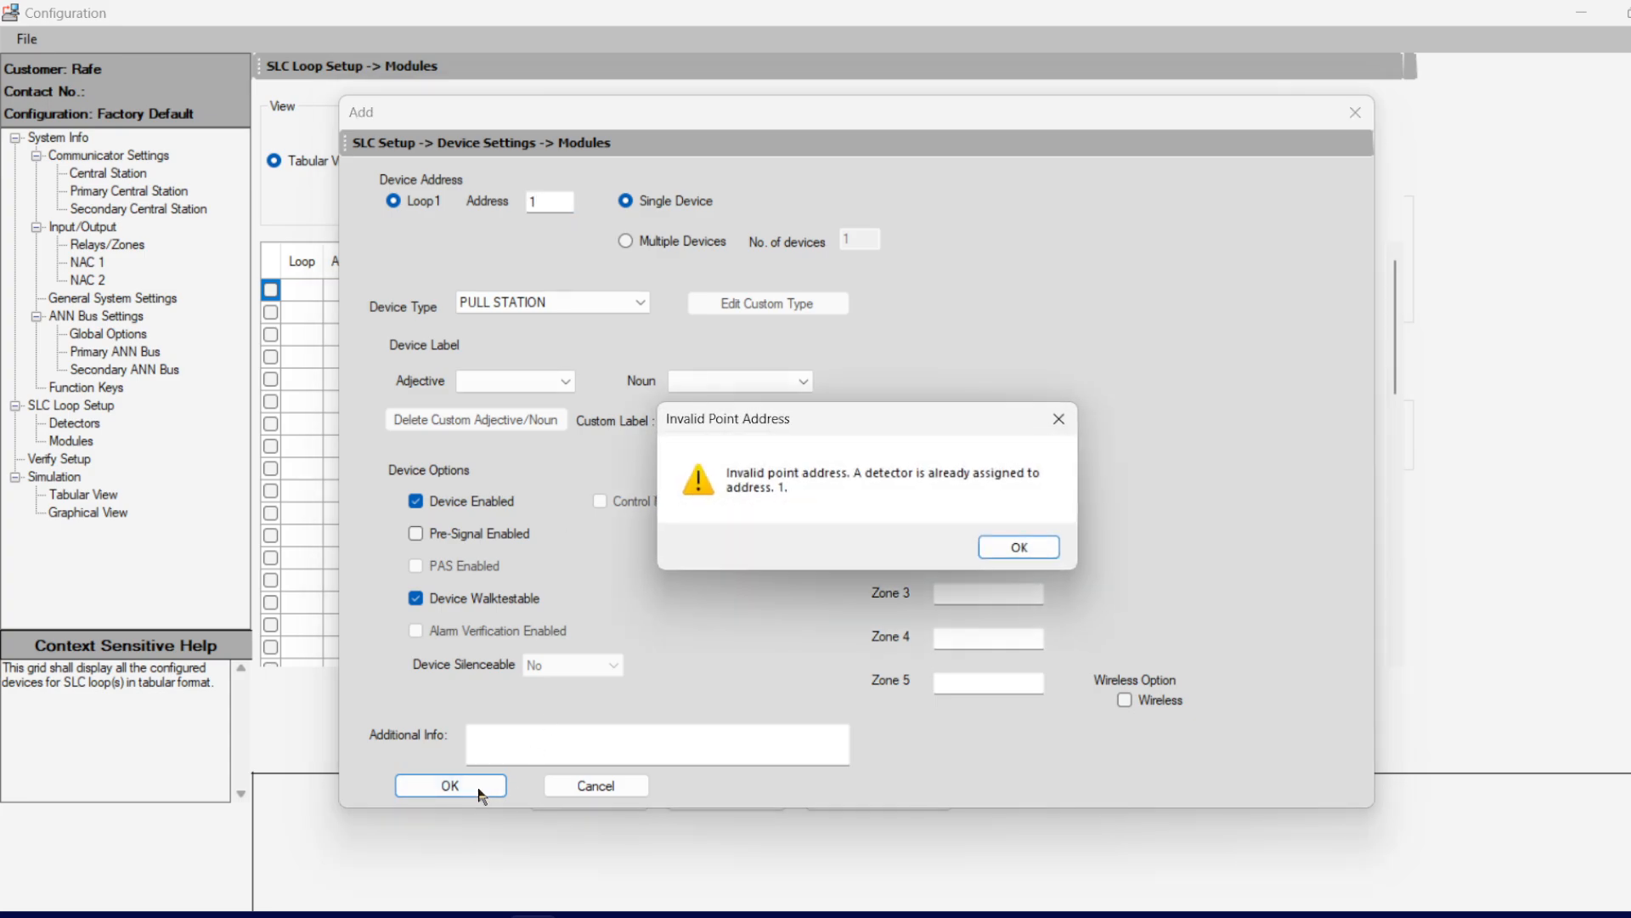
{"action": "left_click", "coordinate": [1001, 548]}
{"action": "key", "text": "BackSpace"}
{"action": "type", "text": "2"}
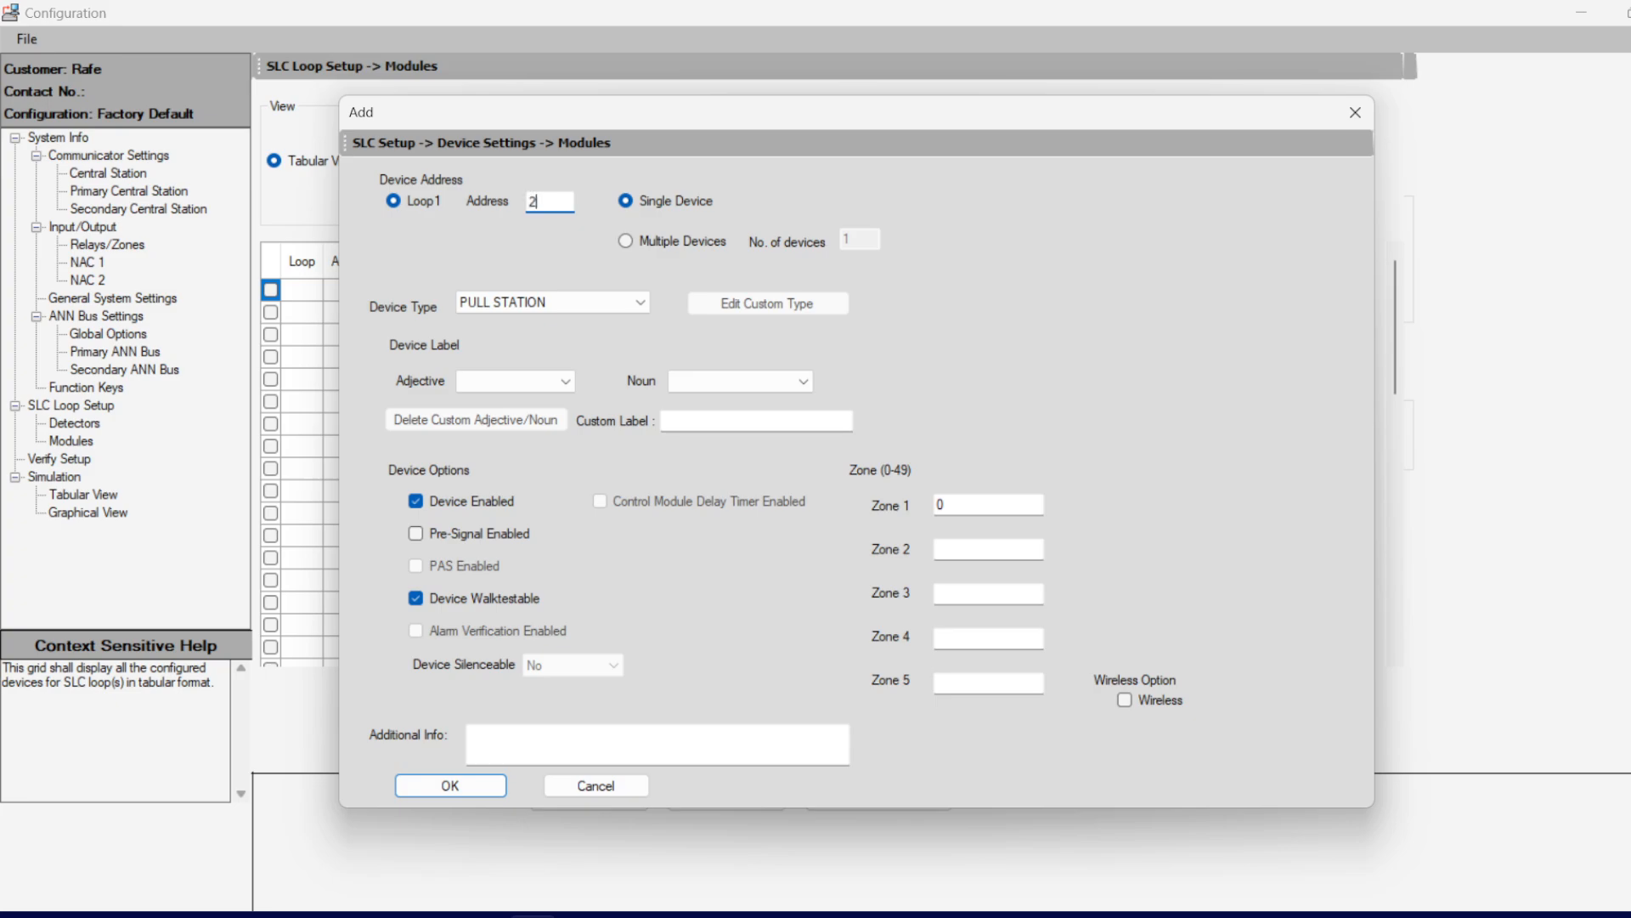
Step: Give the pull station the custom label "PULL STATION @ FACU", set its Zone 1 to 1 and save the device
{"action": "left_click", "coordinate": [702, 422]}
{"action": "type", "text": "PULL STATION"}
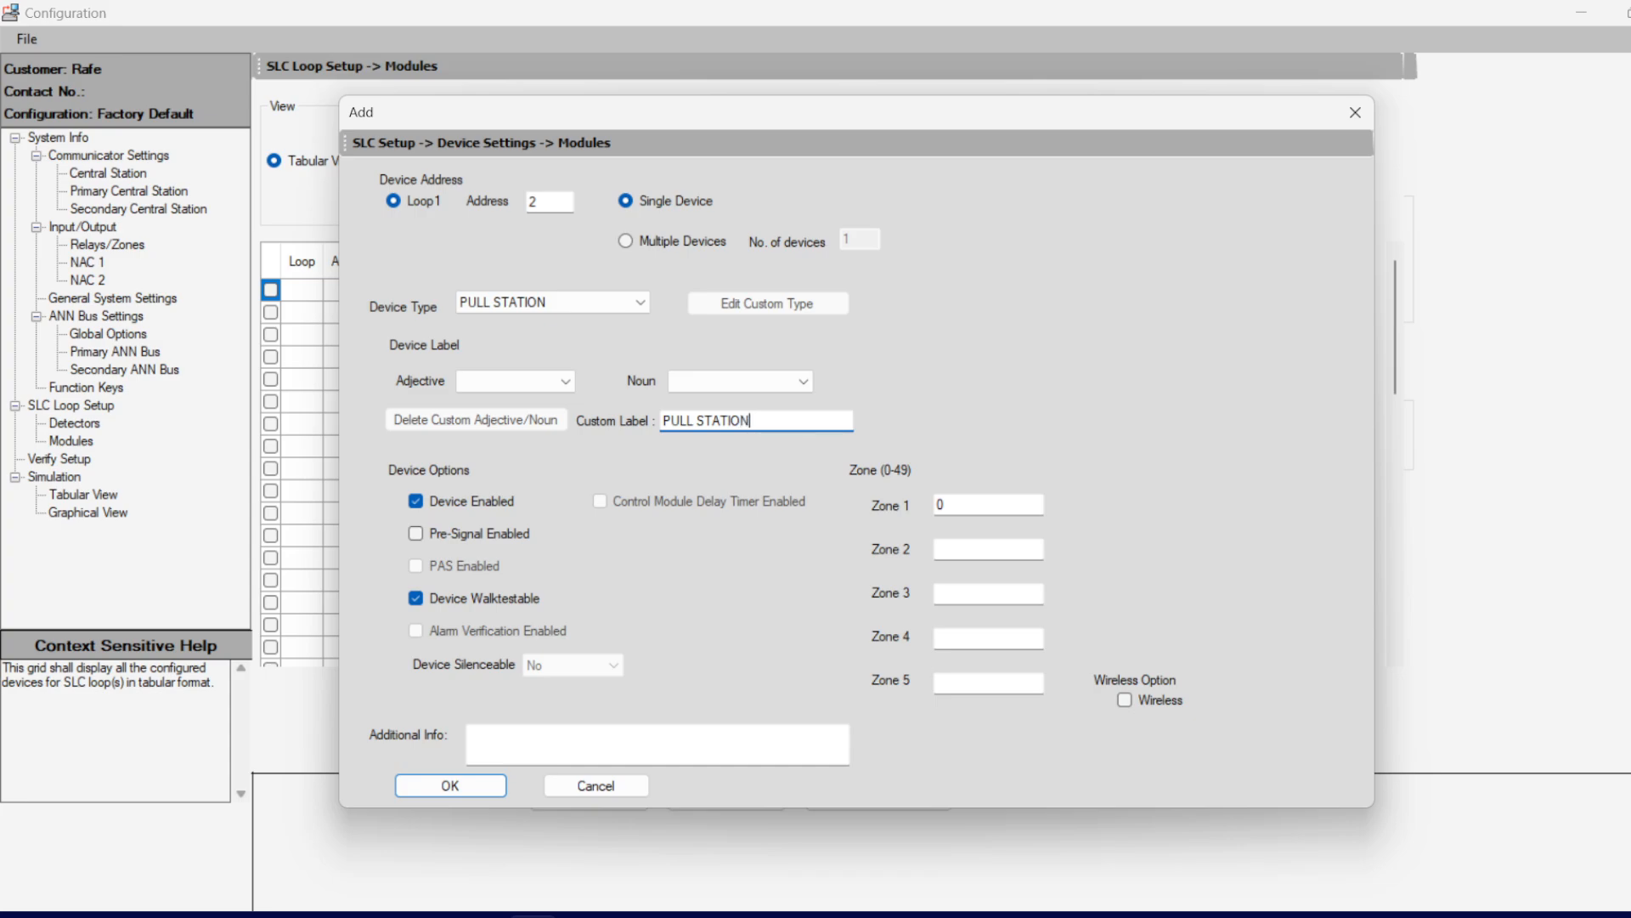
{"action": "type", "text": " RISER R"}
{"action": "key", "text": "BackSpace"}
{"action": "key", "text": "BackSpace"}
{"action": "key", "text": "BackSpace"}
{"action": "key", "text": "BackSpace"}
{"action": "key", "text": "BackSpace"}
{"action": "type", "text": "@ FAC"}
{"action": "left_click", "coordinate": [976, 502]}
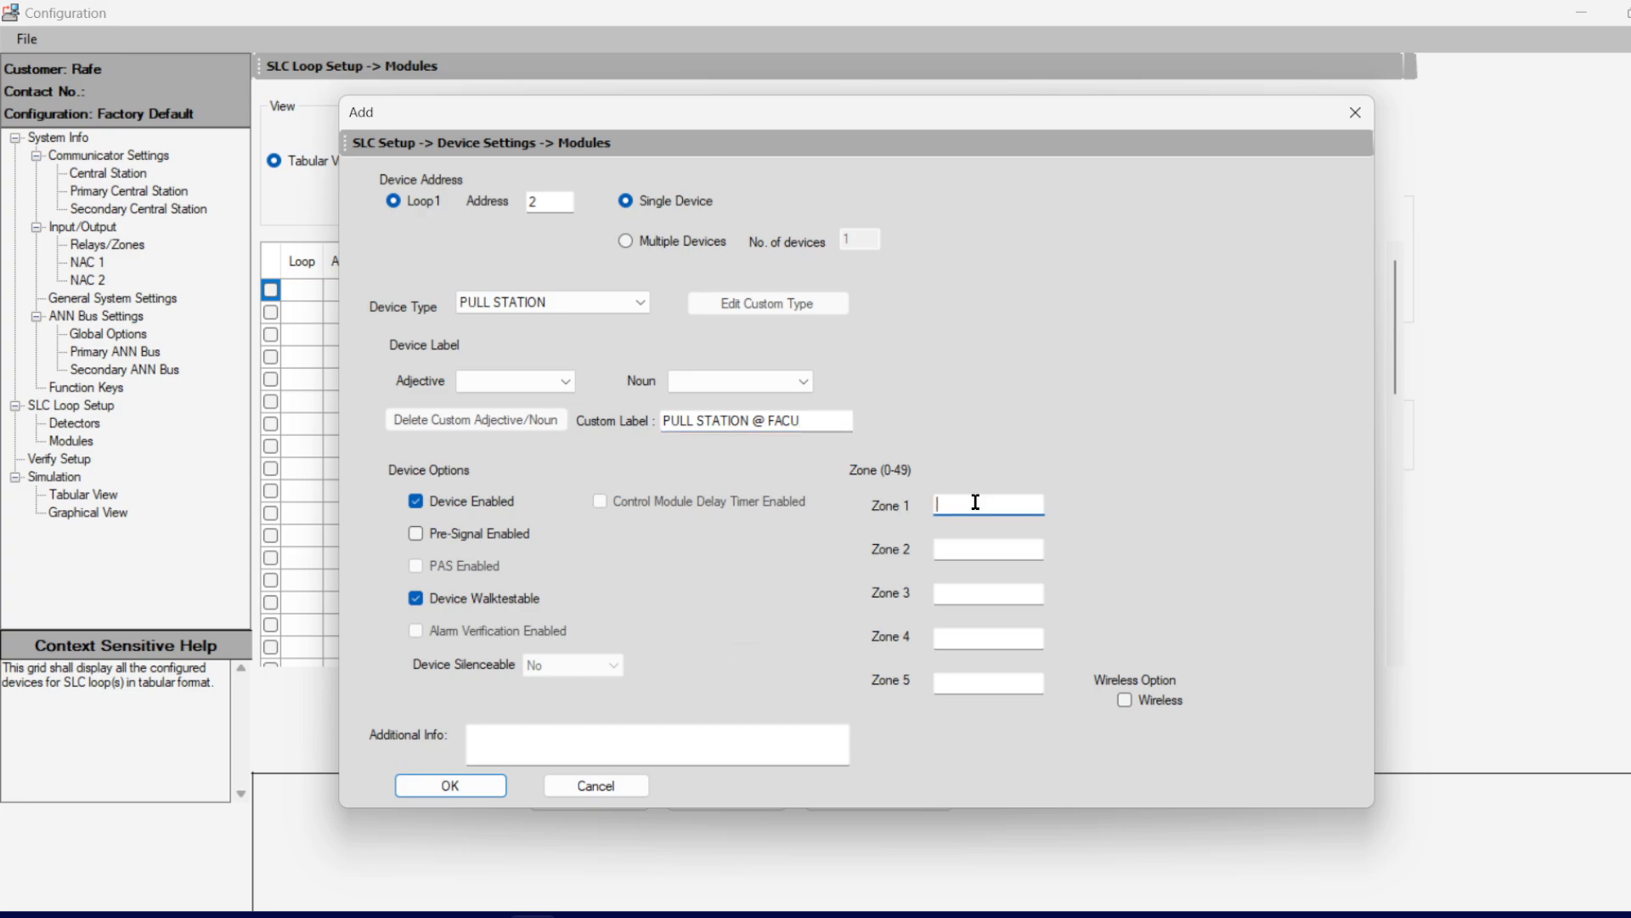
{"action": "left_click", "coordinate": [450, 785]}
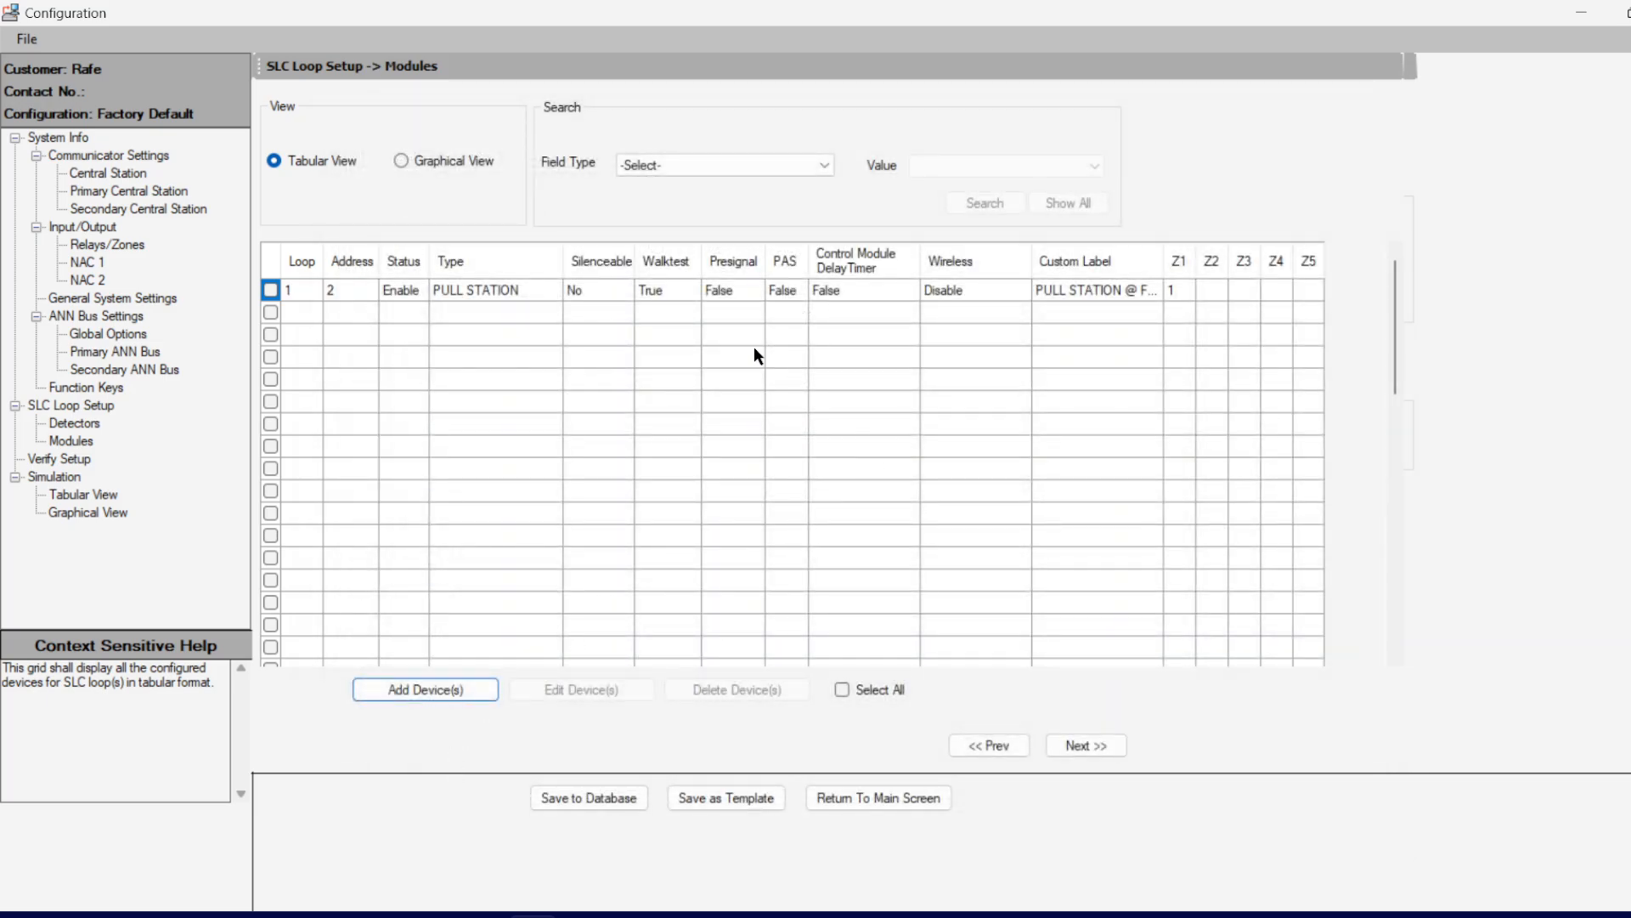
Step: Start adding another module of type WATER FLOW with the custom label "SYSTEM 1 WATERFLOW"
{"action": "left_click", "coordinate": [460, 316]}
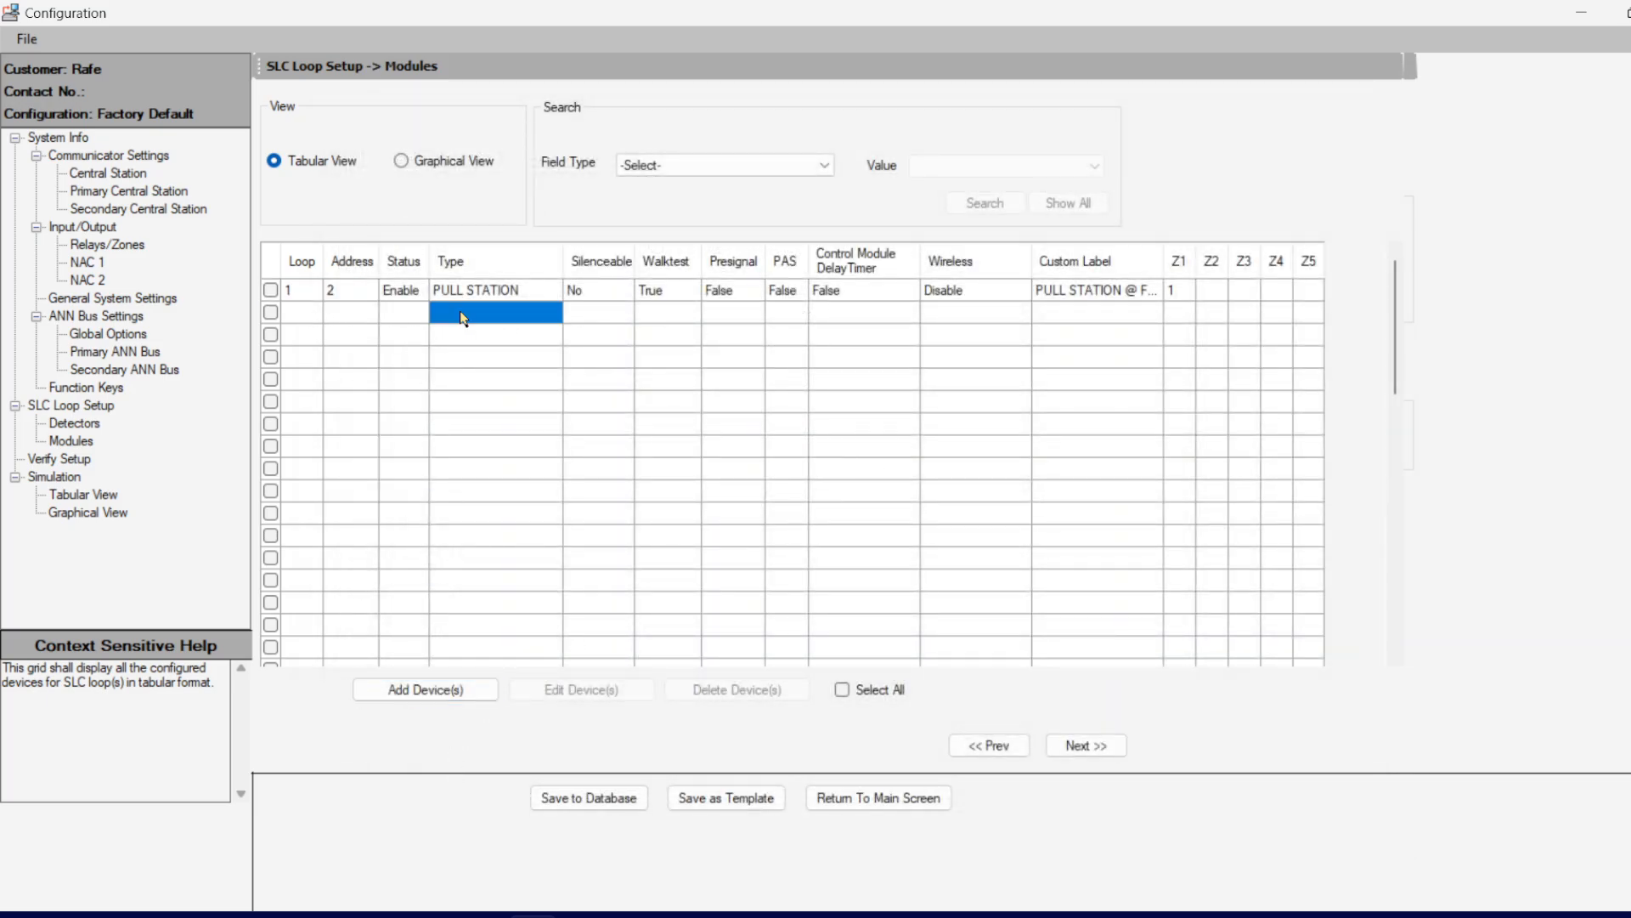
{"action": "left_click", "coordinate": [446, 690]}
{"action": "left_click", "coordinate": [593, 305]}
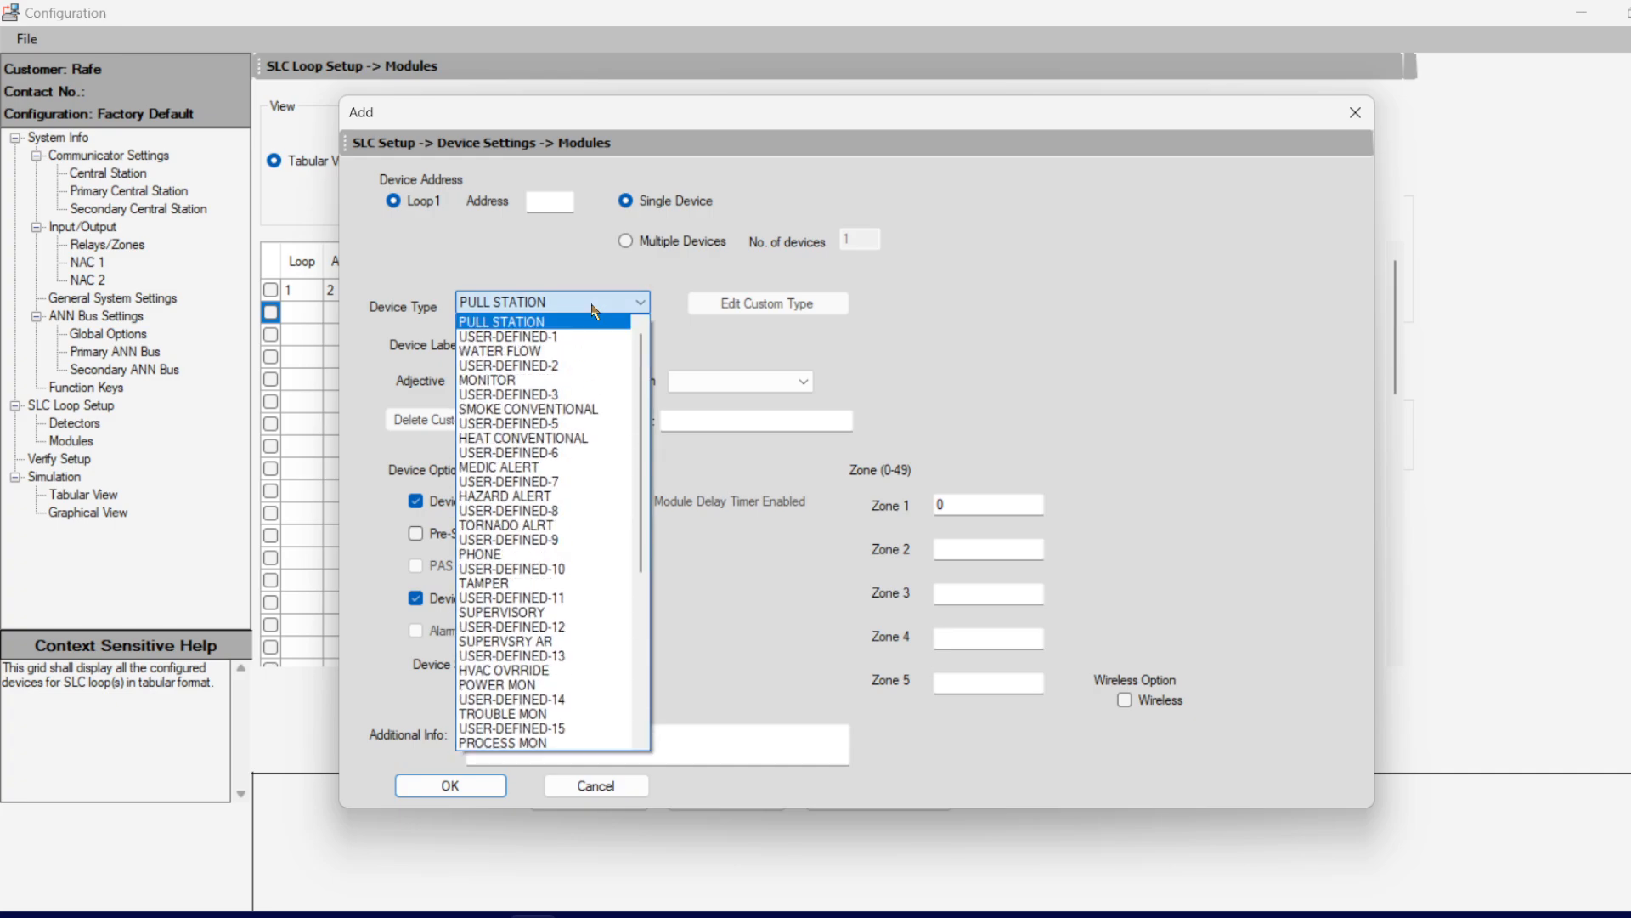
{"action": "left_click", "coordinate": [561, 346]}
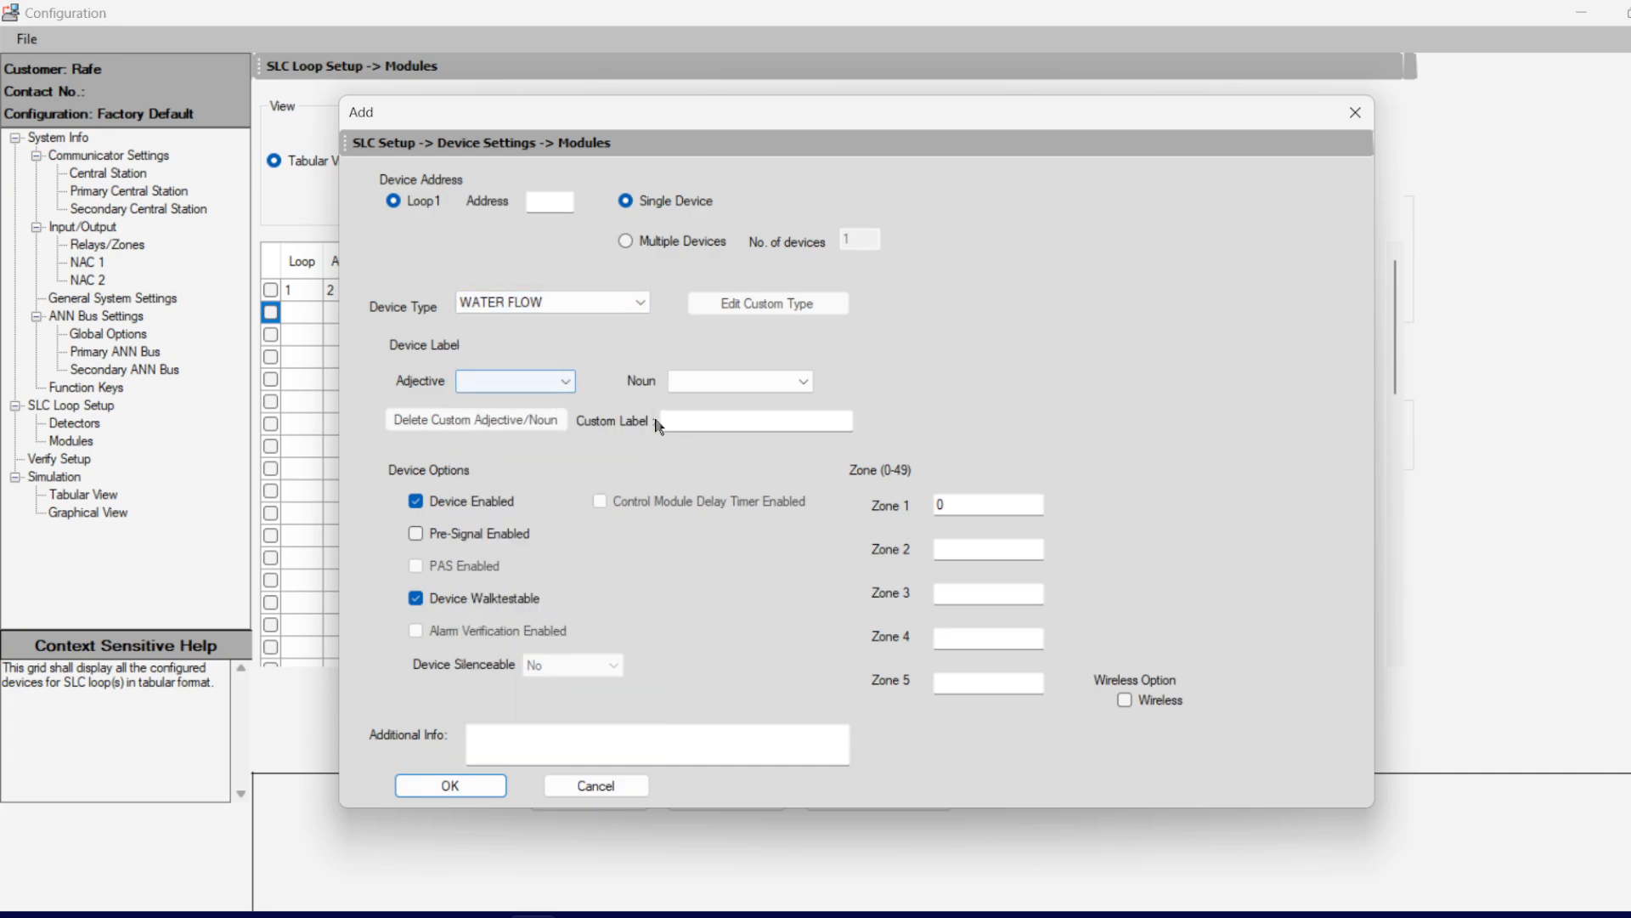
{"action": "left_click", "coordinate": [691, 422]}
{"action": "type", "text": "SYS"}
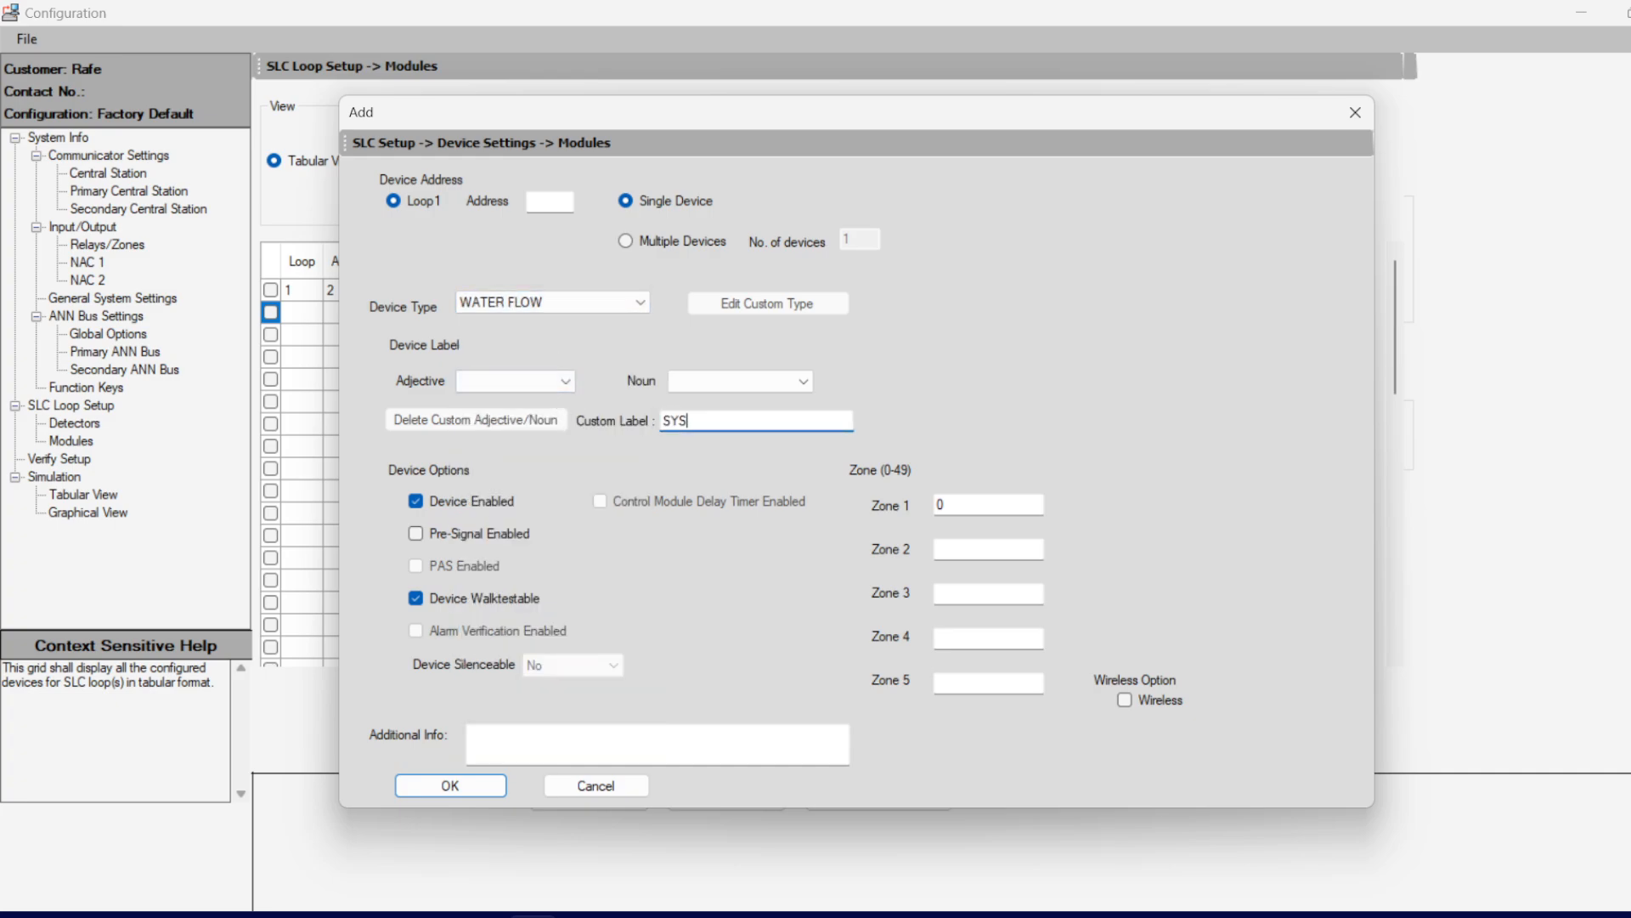
{"action": "type", "text": "TEM 1 WATERFLOW"}
{"action": "key", "text": "Return"}
{"action": "left_click", "coordinate": [922, 546]}
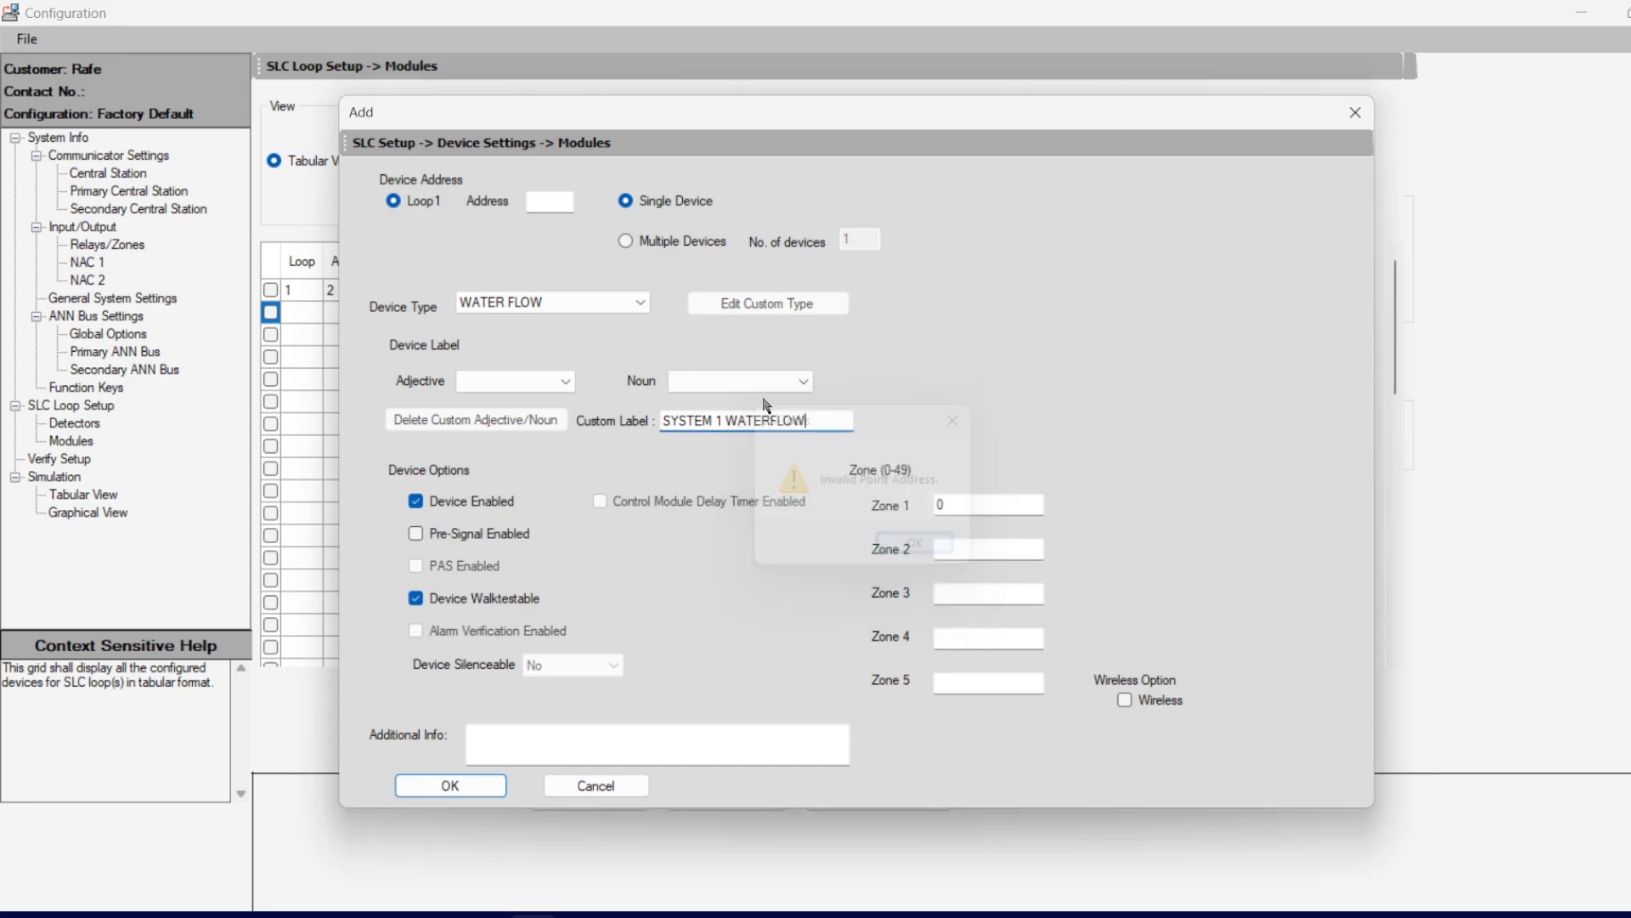
Step: Set the water flow module's address to 3 and its Zone 1 to 2, and save the device
{"action": "left_click", "coordinate": [557, 198]}
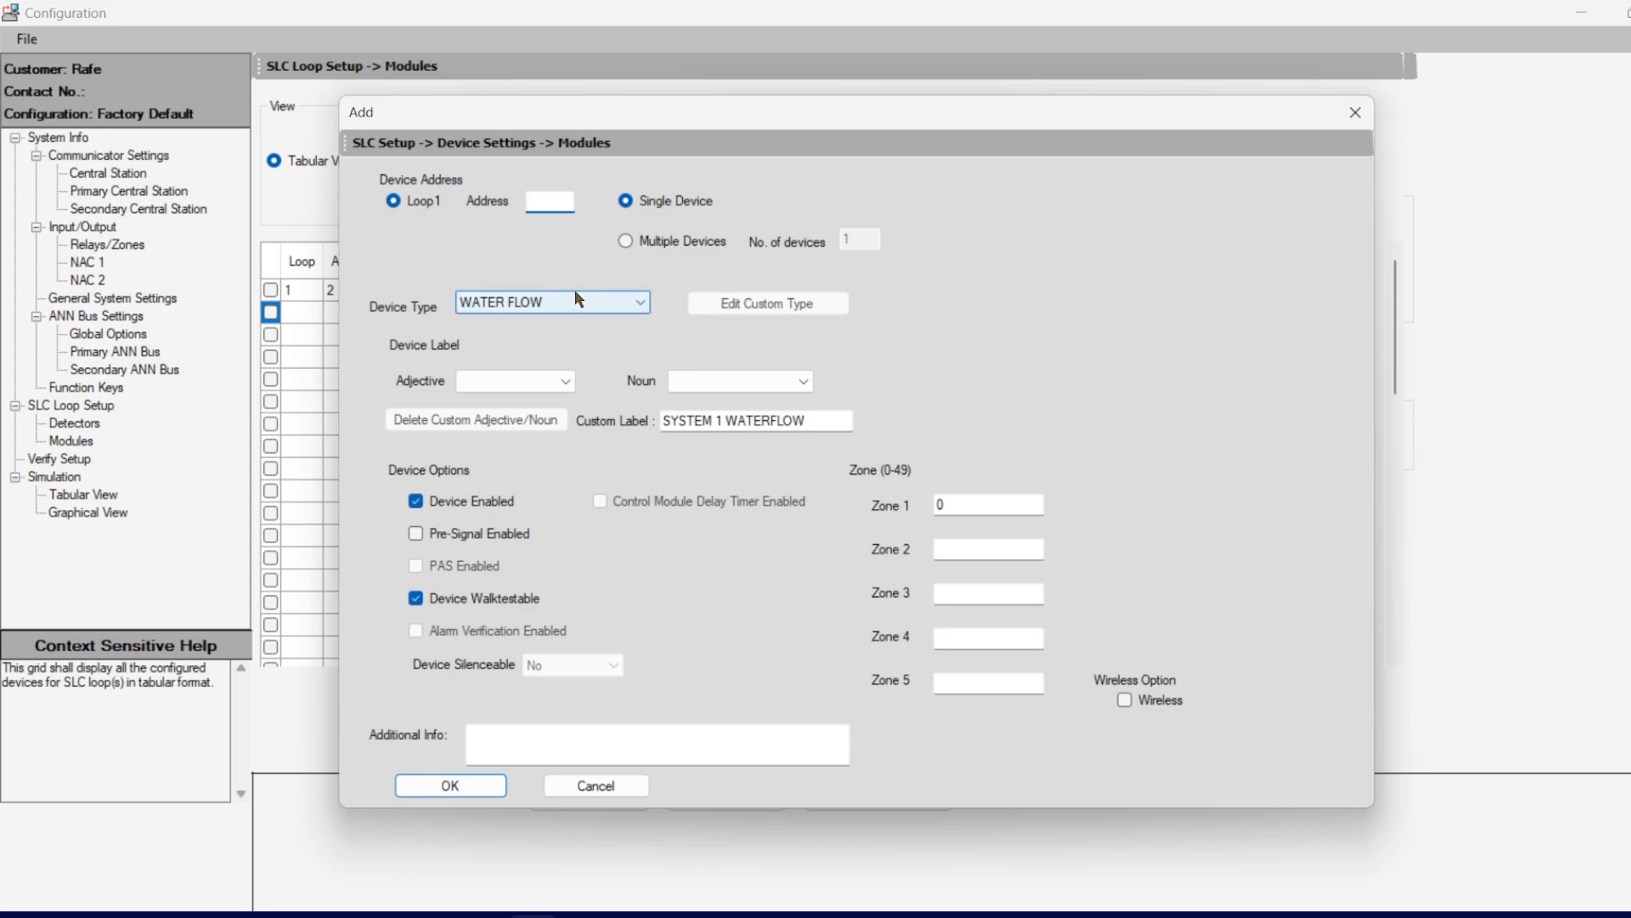
{"action": "type", "text": "3"}
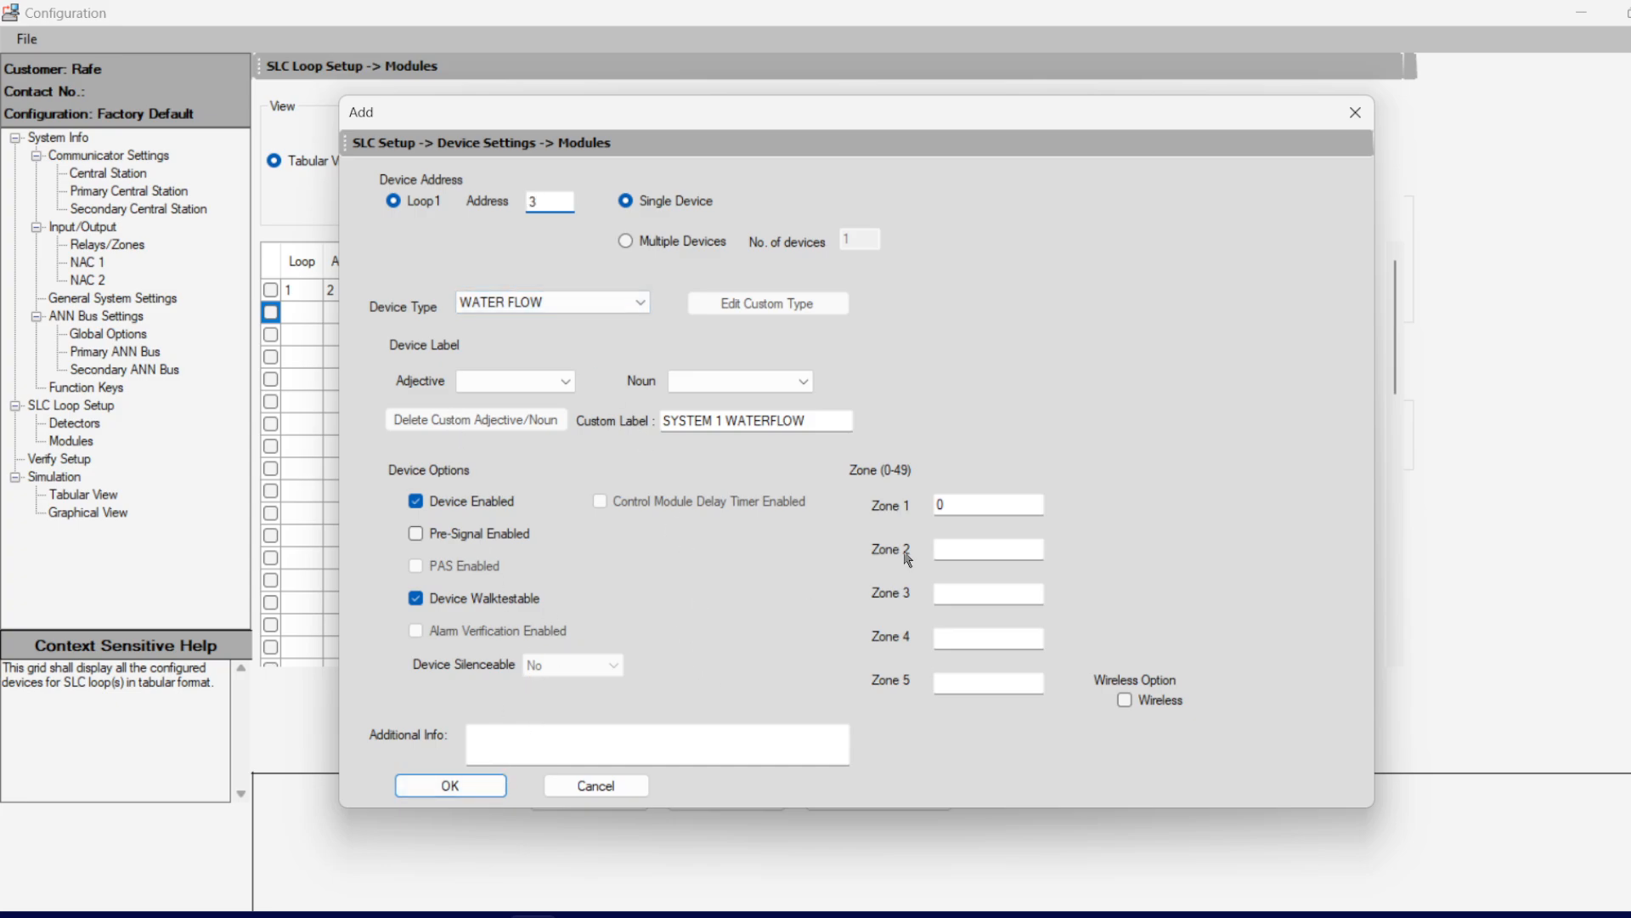
{"action": "left_click", "coordinate": [986, 507]}
{"action": "type", "text": "2"}
{"action": "key", "text": "Return"}
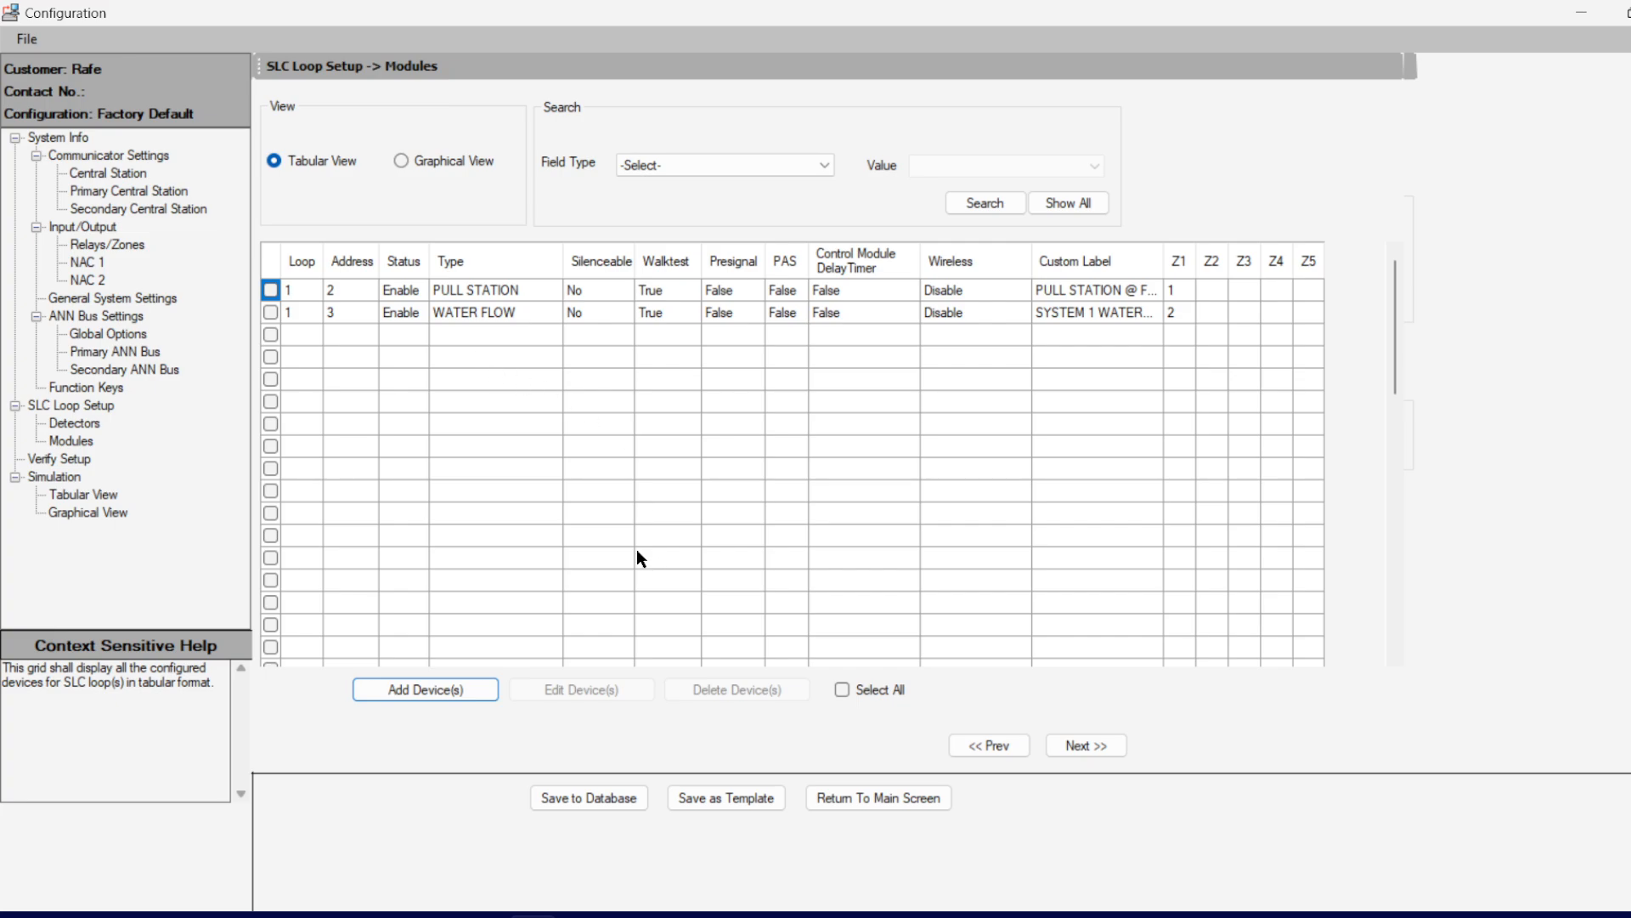
Step: Start adding a module at address 4 on Loop 1 and set its device type to TAMPER
{"action": "left_click", "coordinate": [444, 312]}
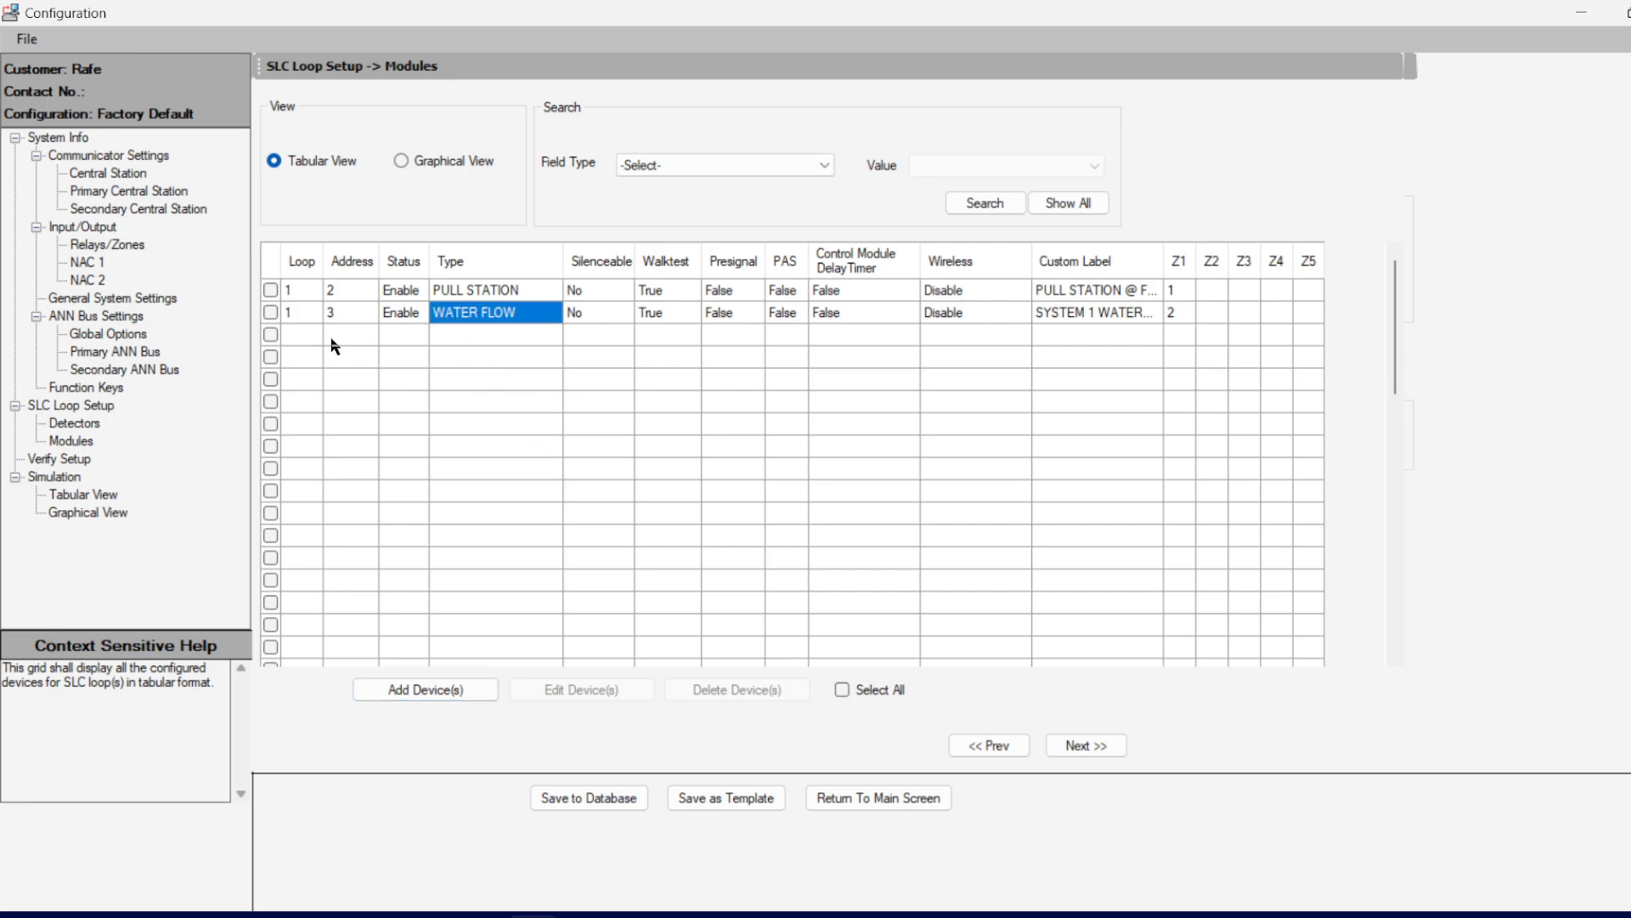
{"action": "left_click", "coordinate": [451, 337]}
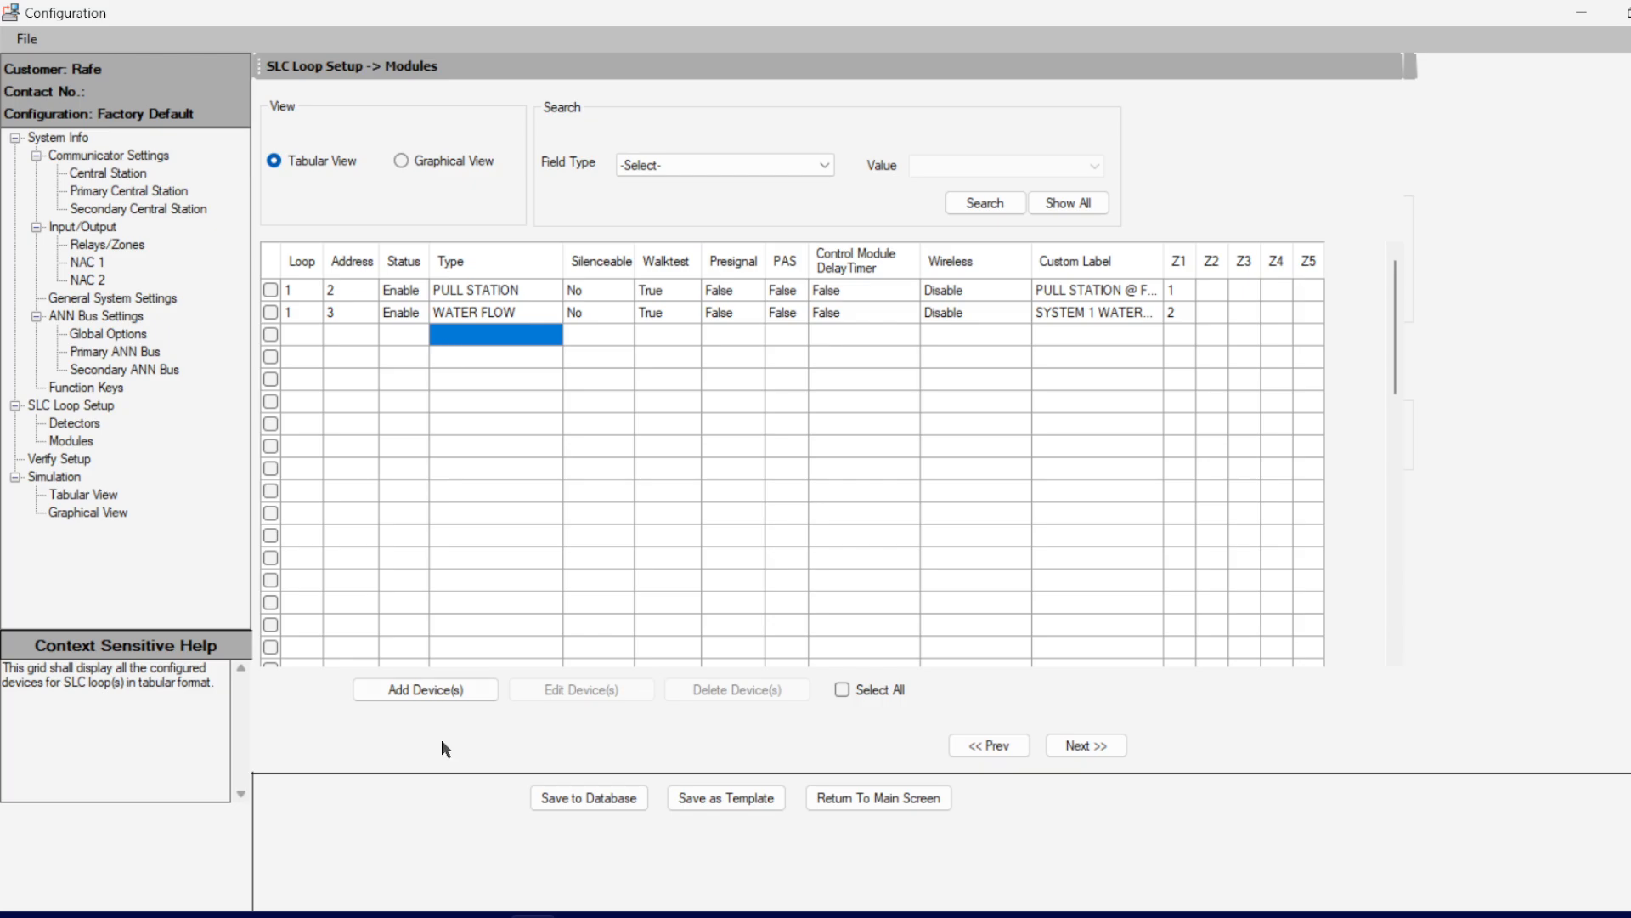
{"action": "left_click", "coordinate": [452, 690]}
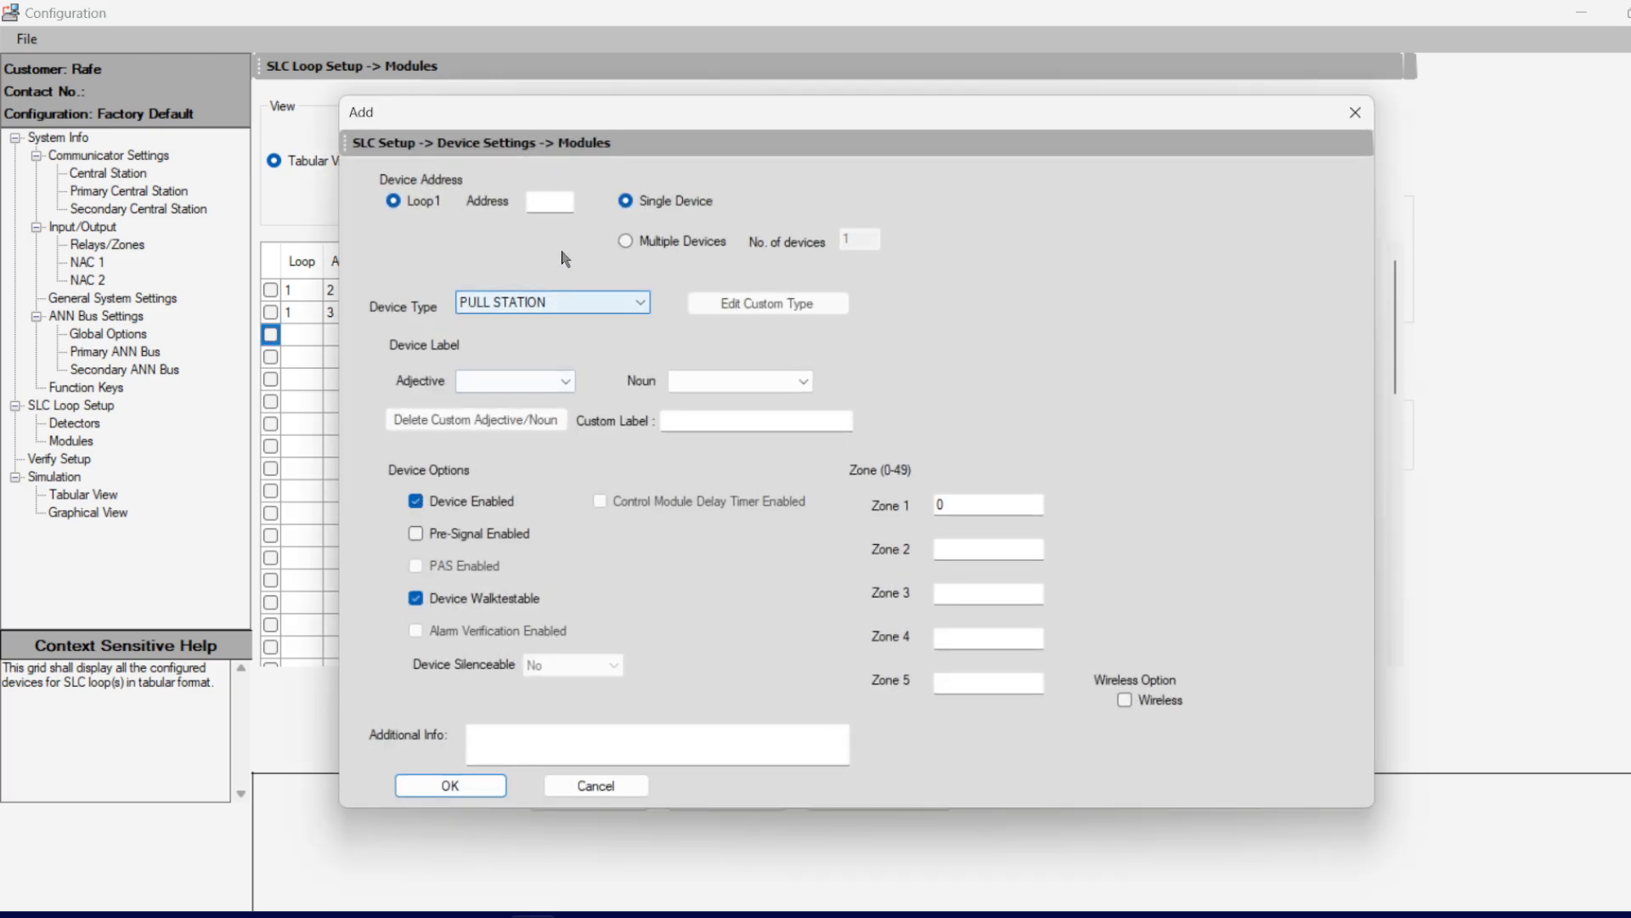
{"action": "left_click", "coordinate": [562, 197]}
{"action": "type", "text": "4"}
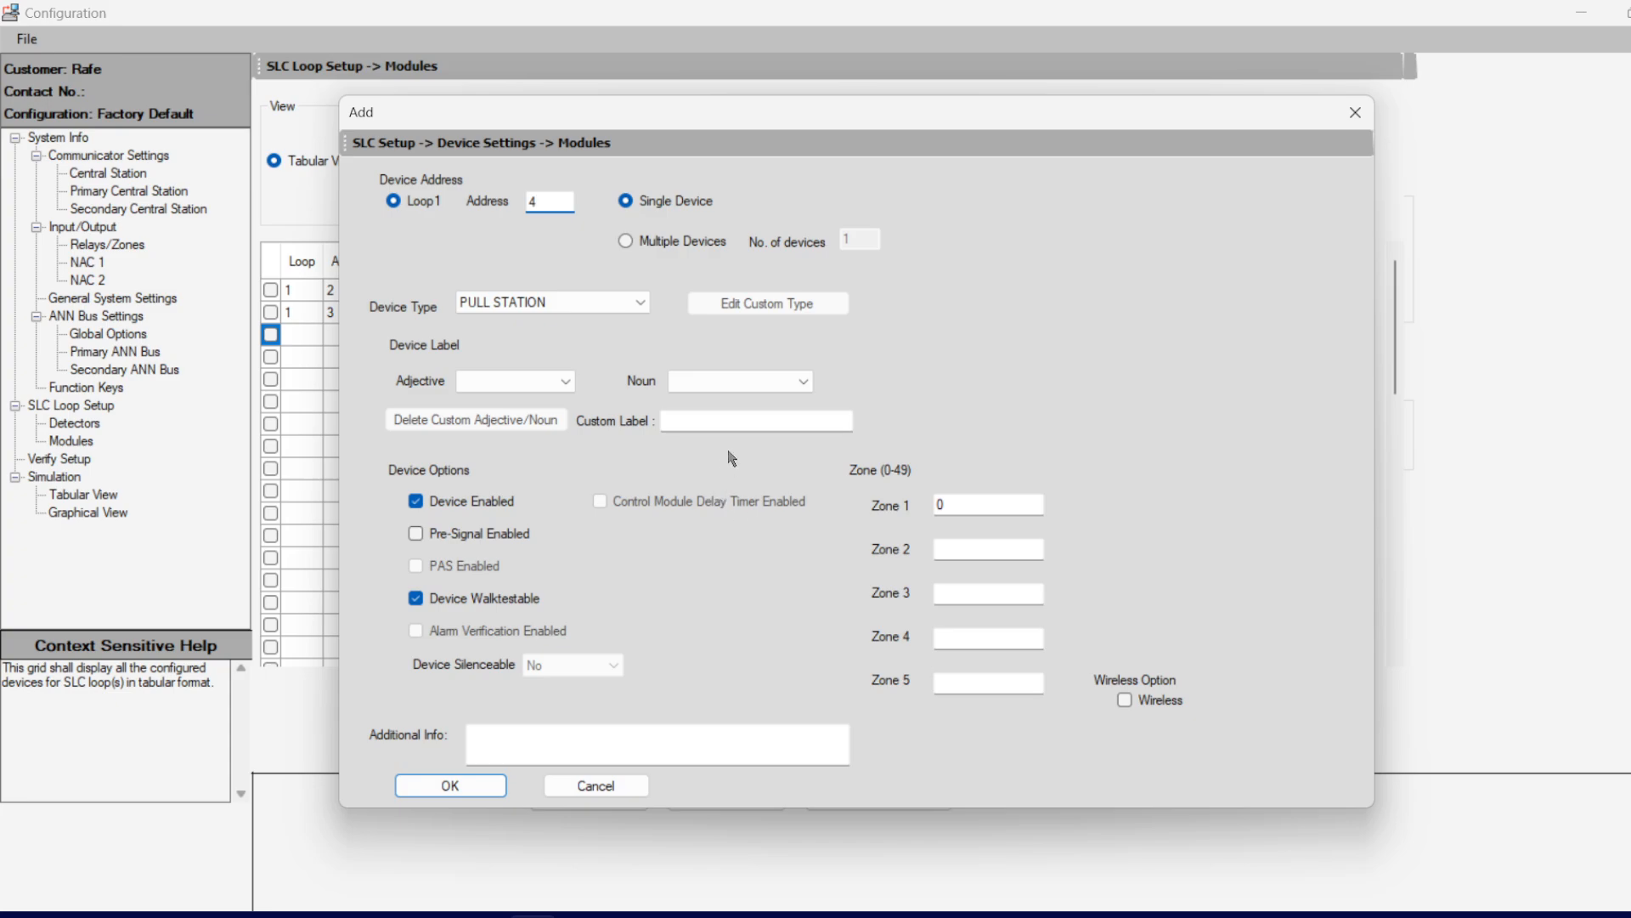
{"action": "left_click", "coordinate": [520, 304]}
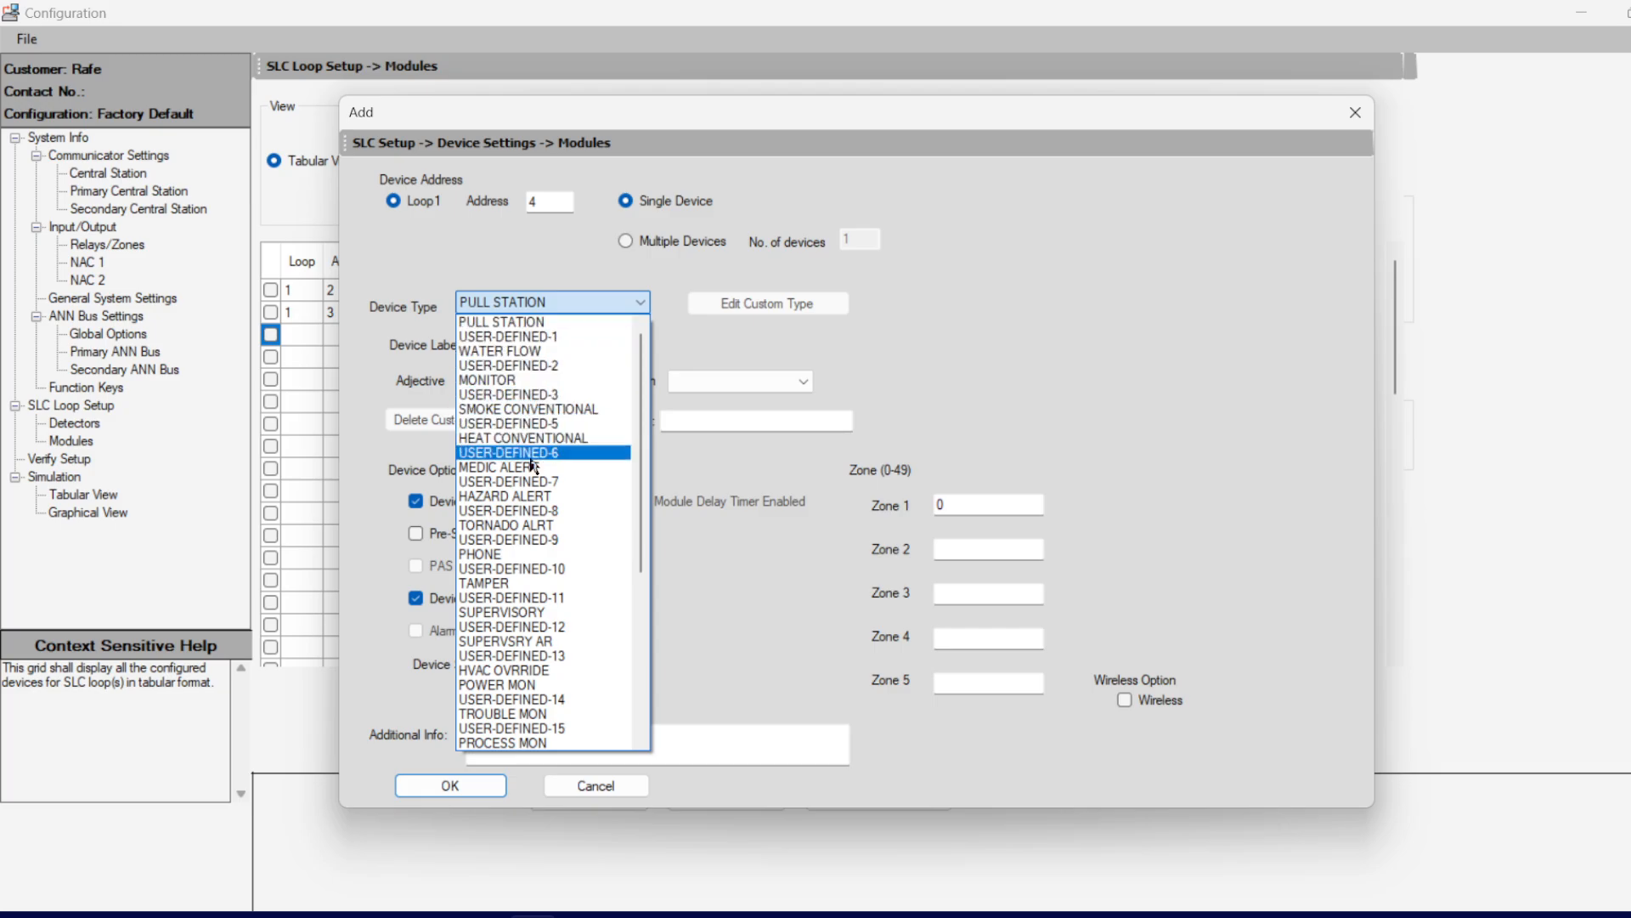
{"action": "left_click", "coordinate": [560, 585]}
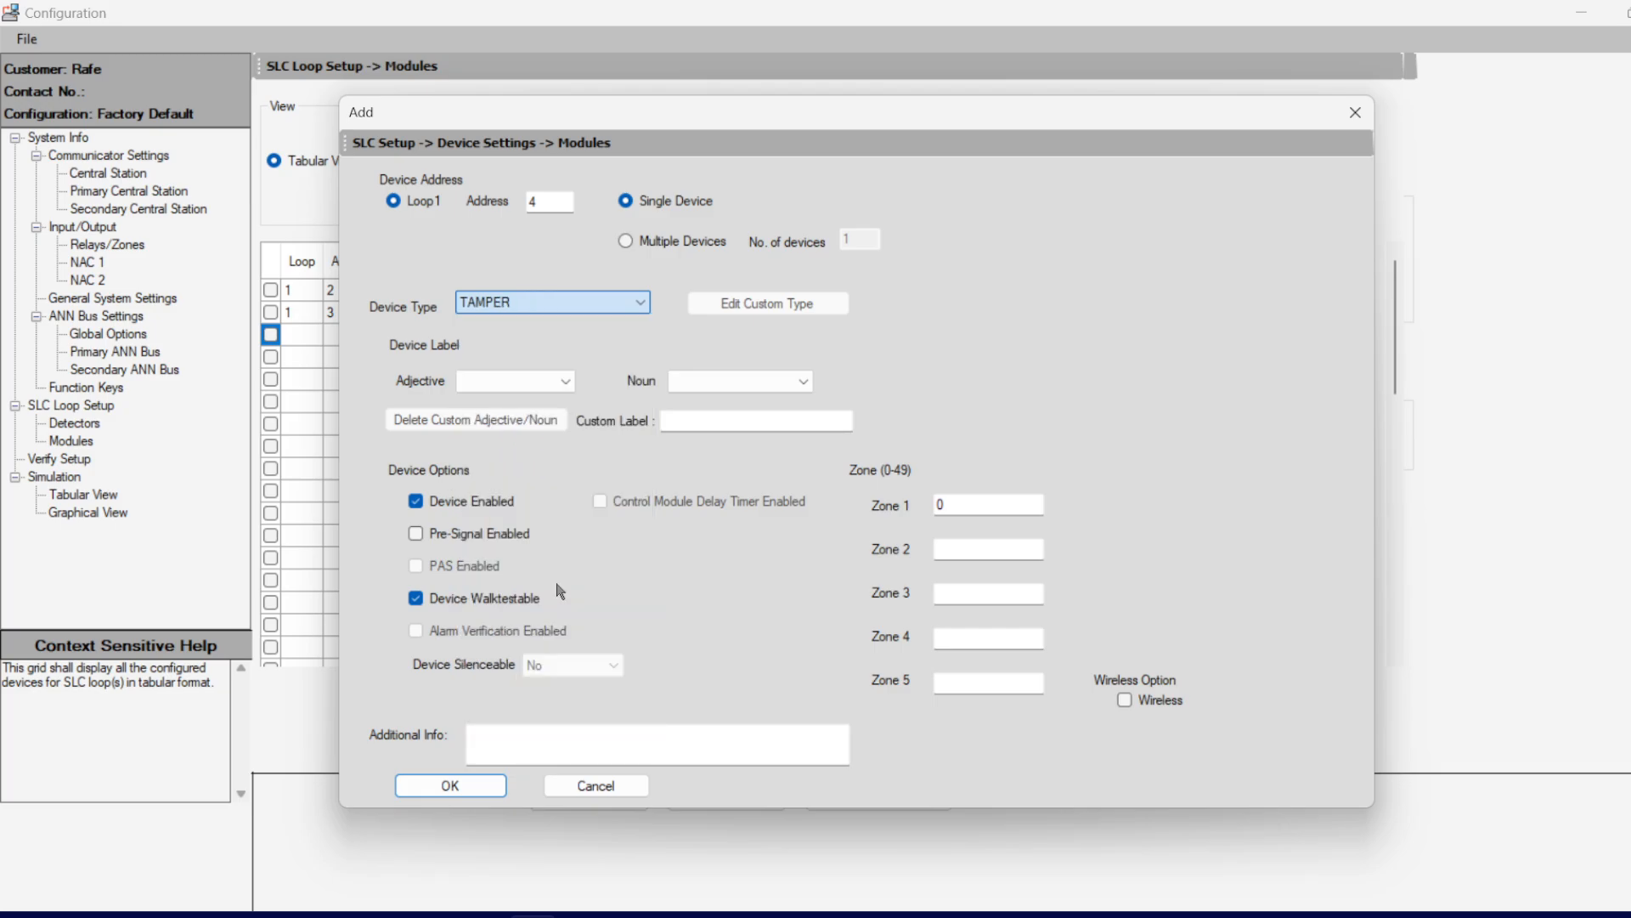
{"action": "left_click", "coordinate": [617, 303]}
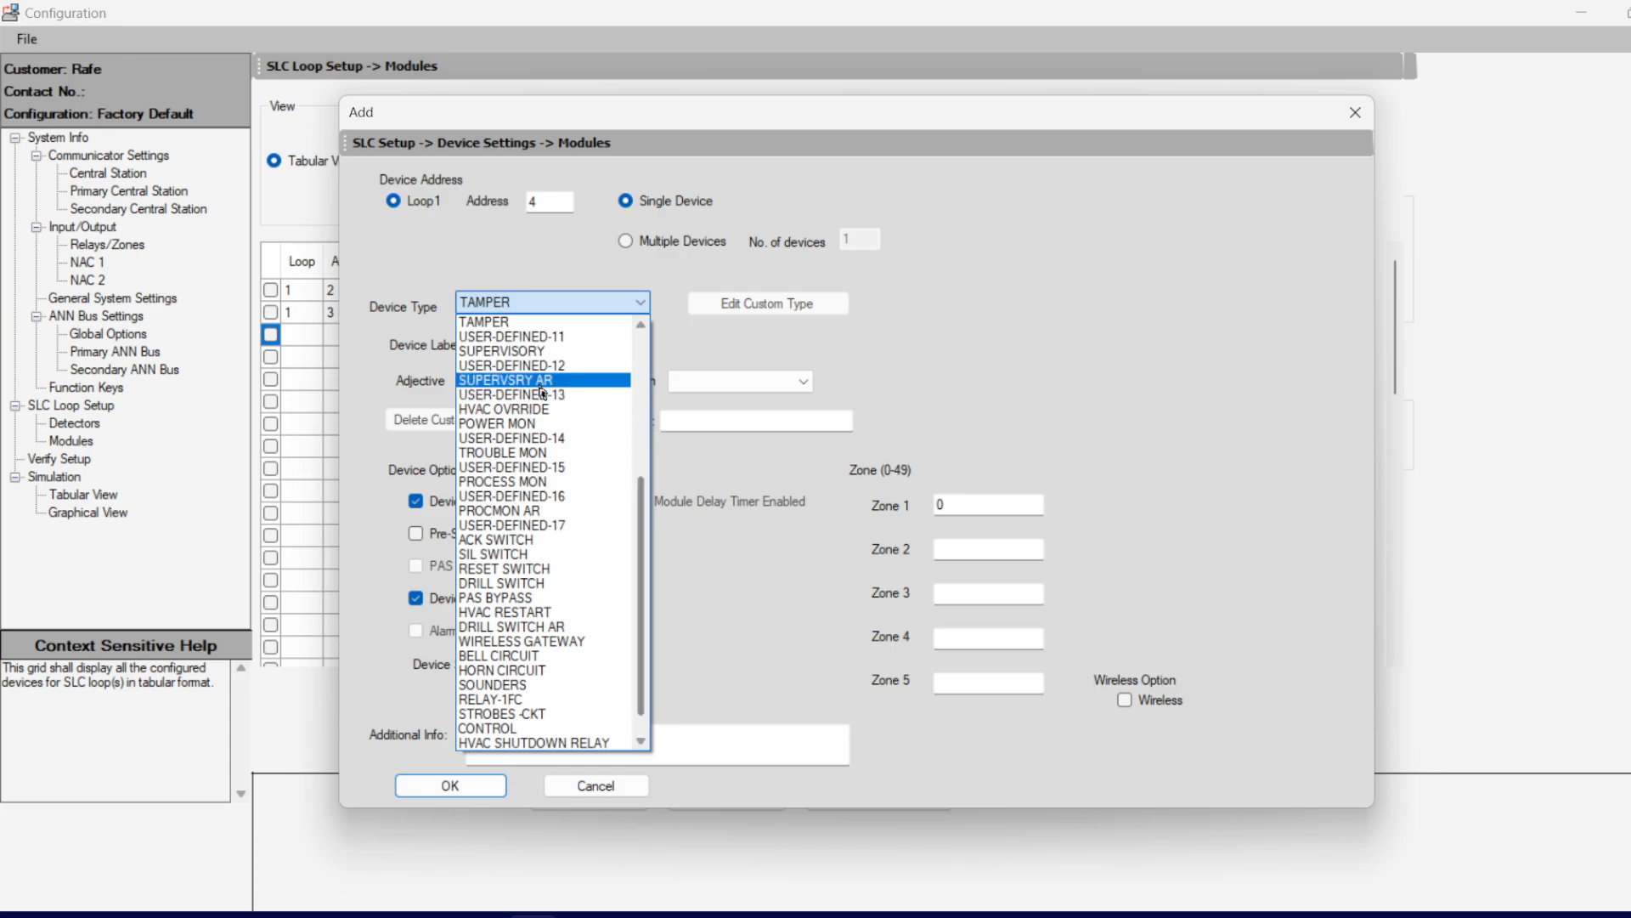
{"action": "left_click", "coordinate": [612, 275]}
Step: Give the tamper module the custom label "SYSTEM 1 TAMPER", set its Zone 1 to 1 and save the device
{"action": "left_click", "coordinate": [735, 423]}
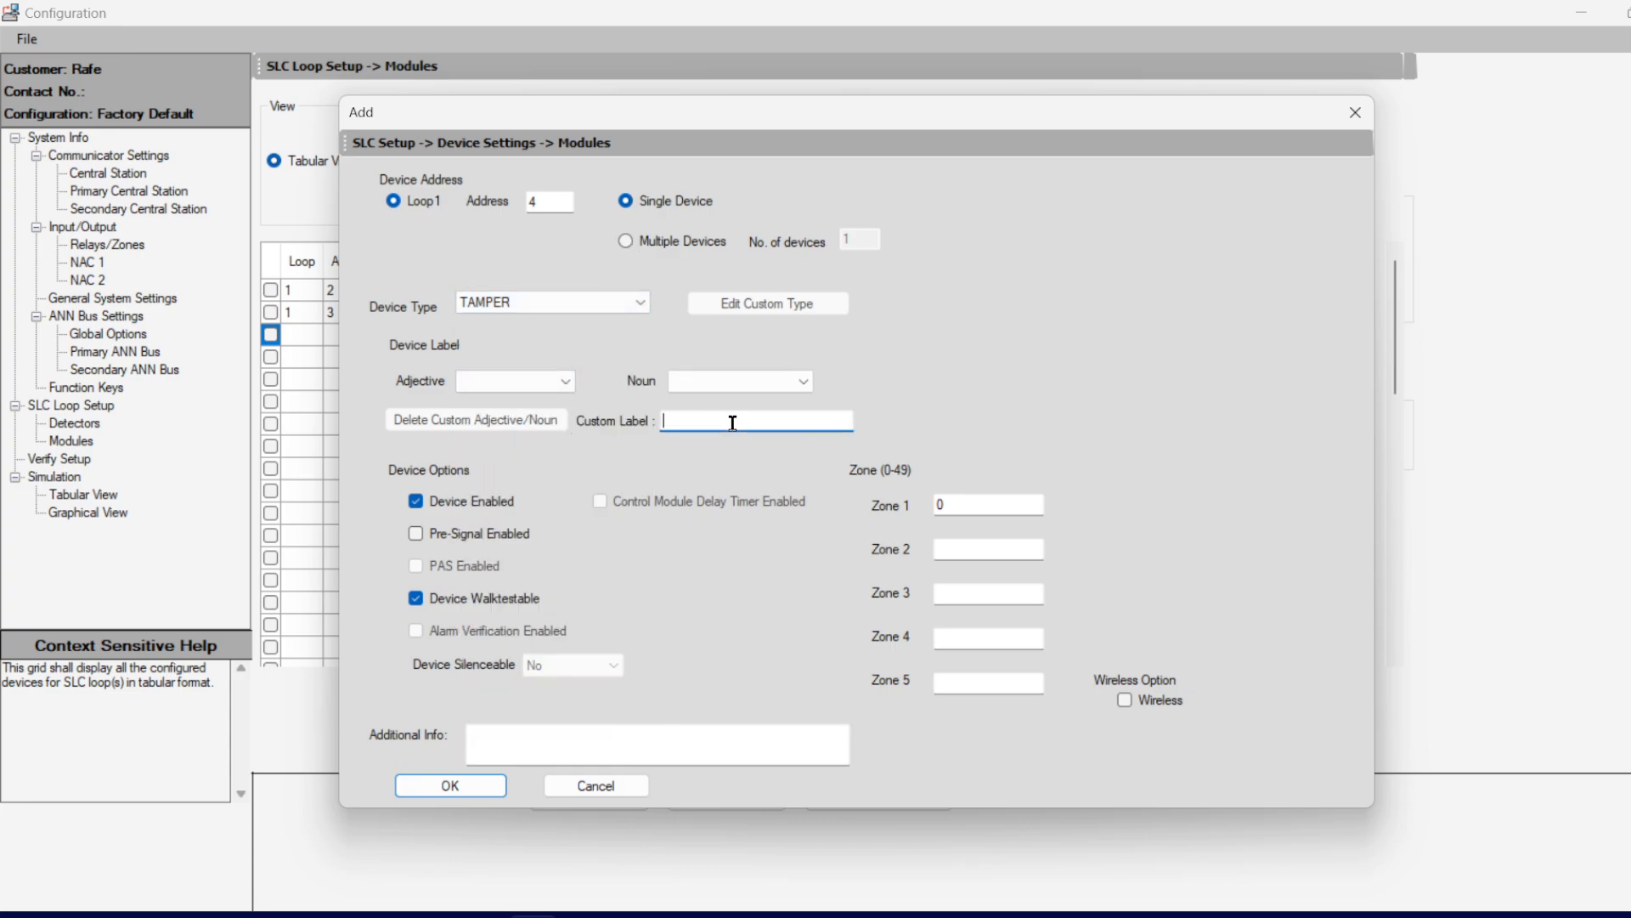
{"action": "type", "text": "SYSTEM 1 TAMPER"}
{"action": "left_click", "coordinate": [961, 503]}
{"action": "type", "text": "1"}
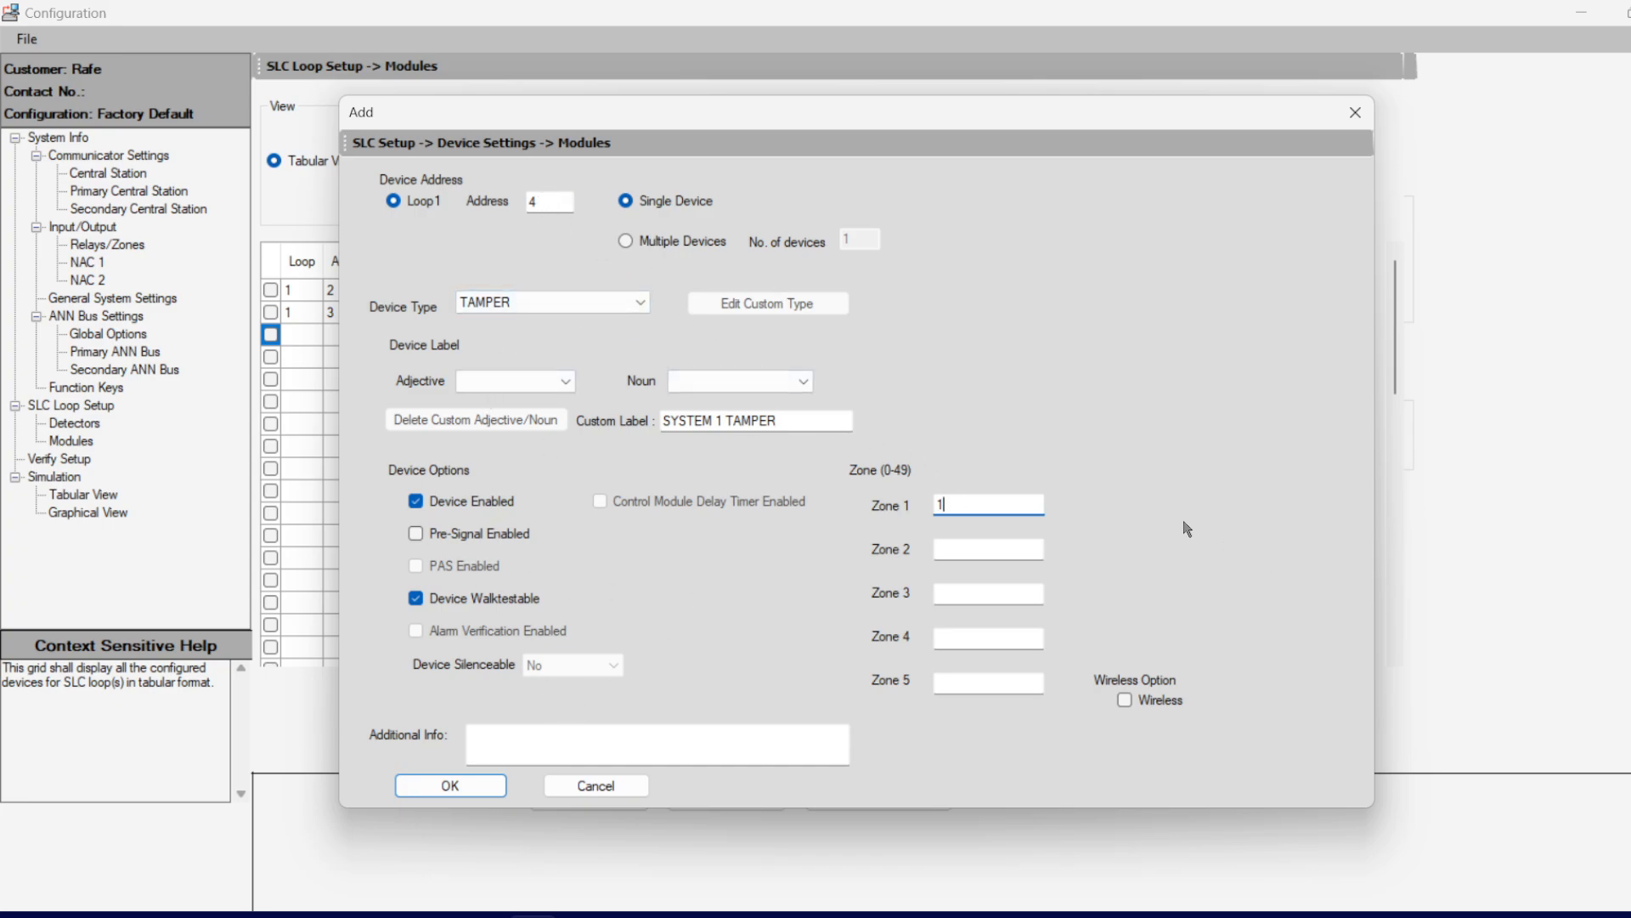
{"action": "left_click", "coordinate": [466, 783]}
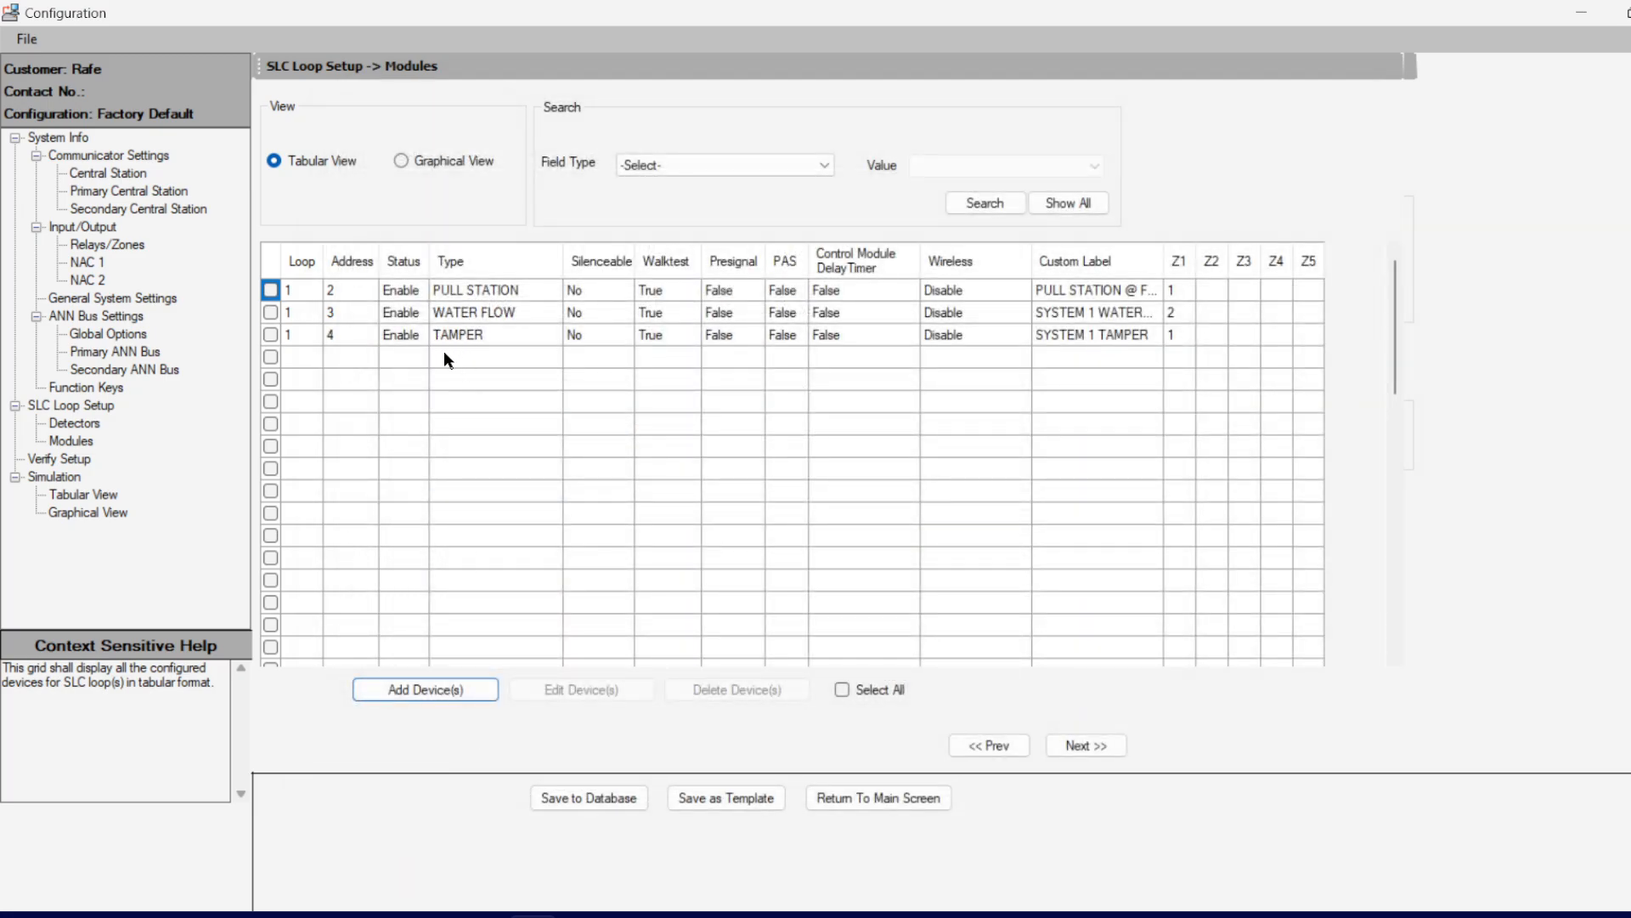
Step: Start adding a second WATER FLOW module on Loop 1 and set its address to 5
{"action": "left_click", "coordinate": [445, 353]}
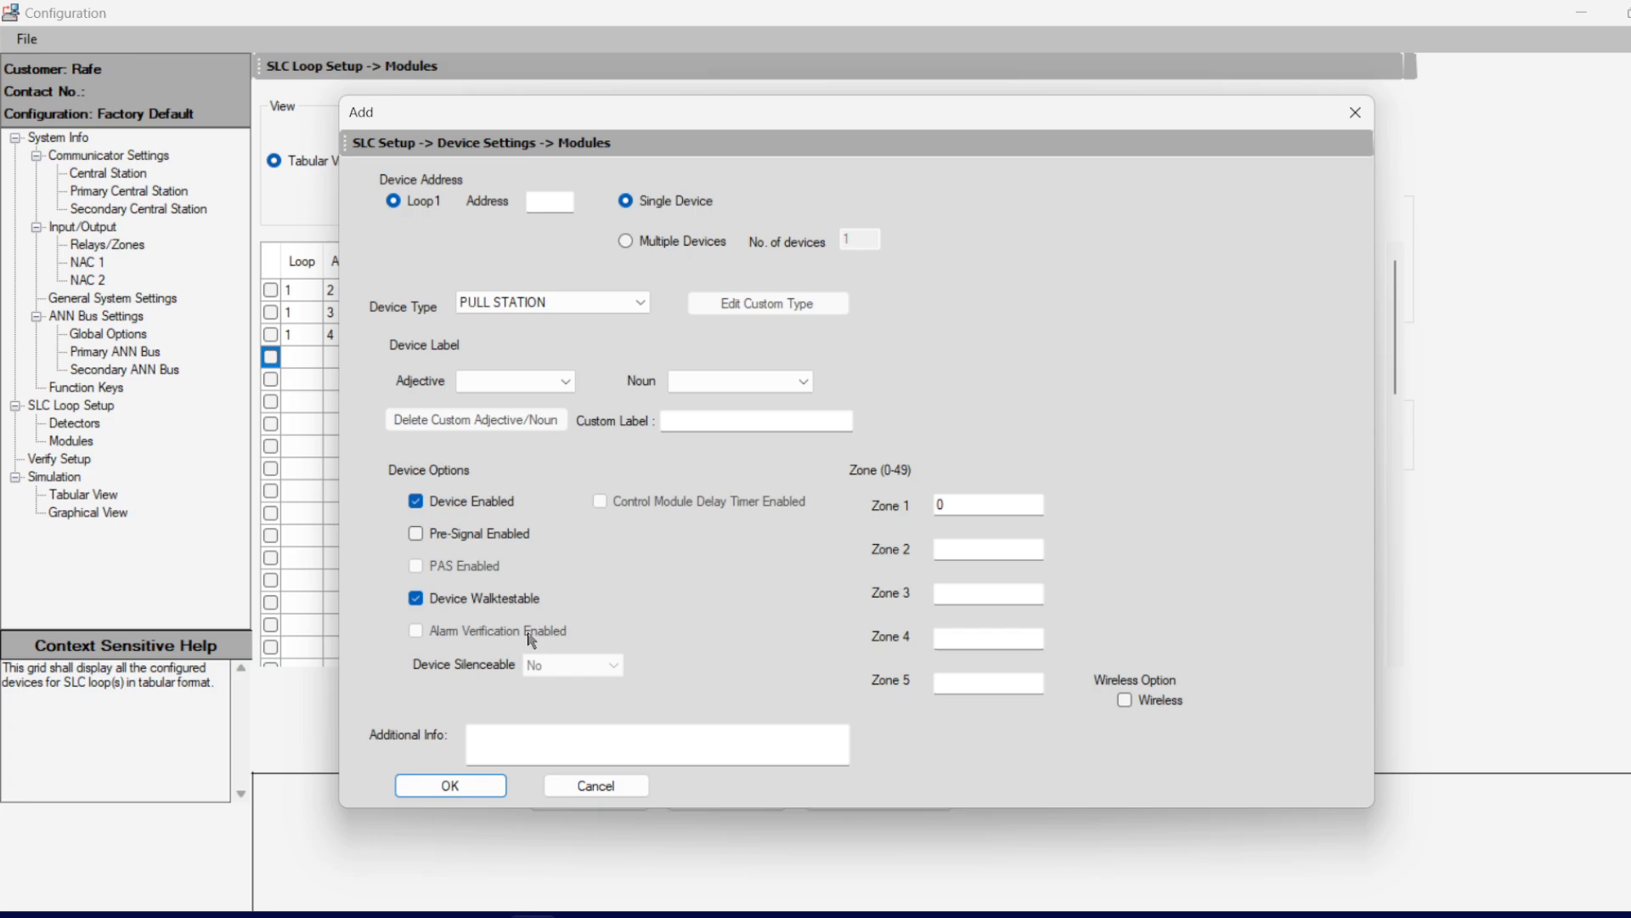
{"action": "left_click", "coordinate": [586, 308]}
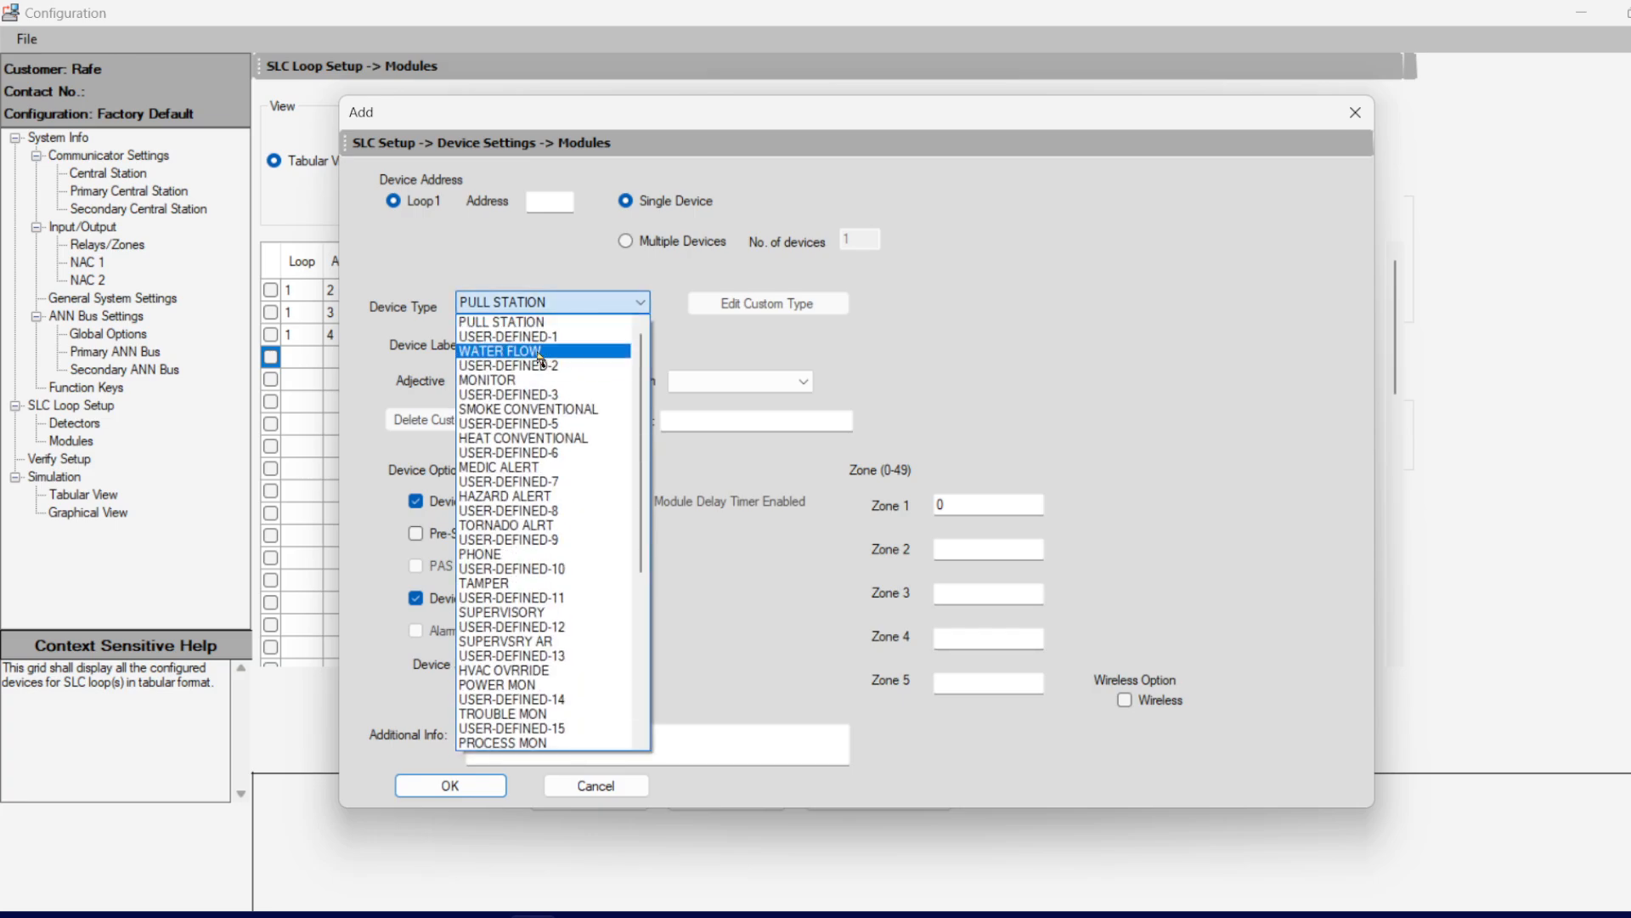
{"action": "left_click", "coordinate": [544, 351]}
{"action": "left_click", "coordinate": [541, 200]}
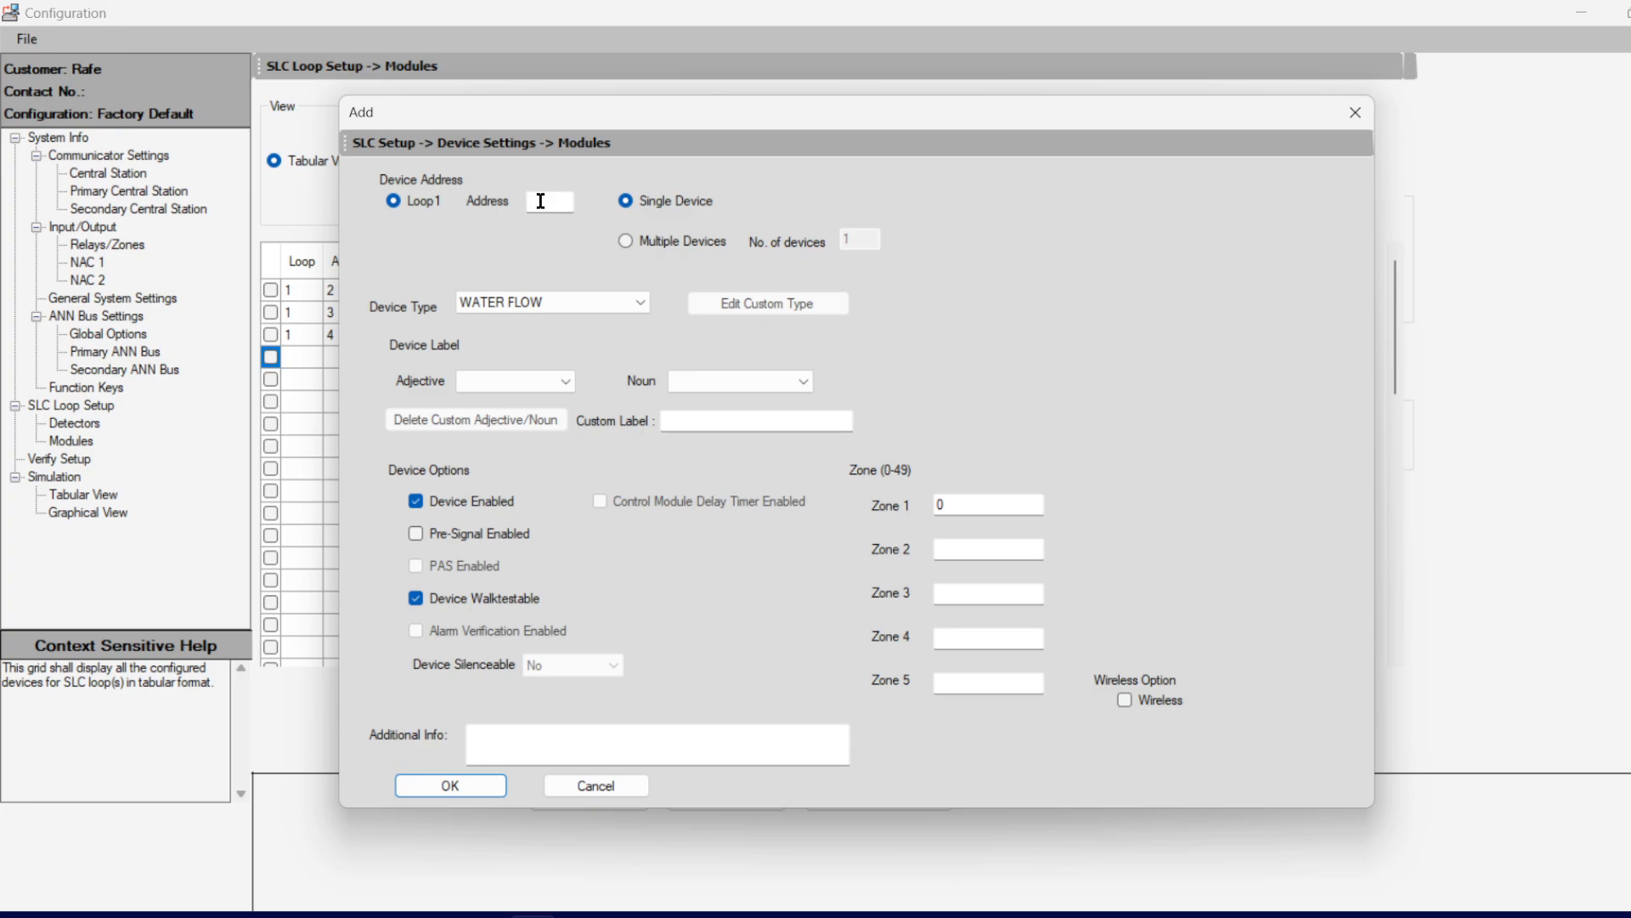
{"action": "type", "text": "5"}
Step: Label the second water flow module "SYSTEM 2 WATERFLOW", set its Zone 1 to 2, save it and check the modules' zone assignments
{"action": "left_click", "coordinate": [709, 418]}
{"action": "type", "text": "SYSTEM "}
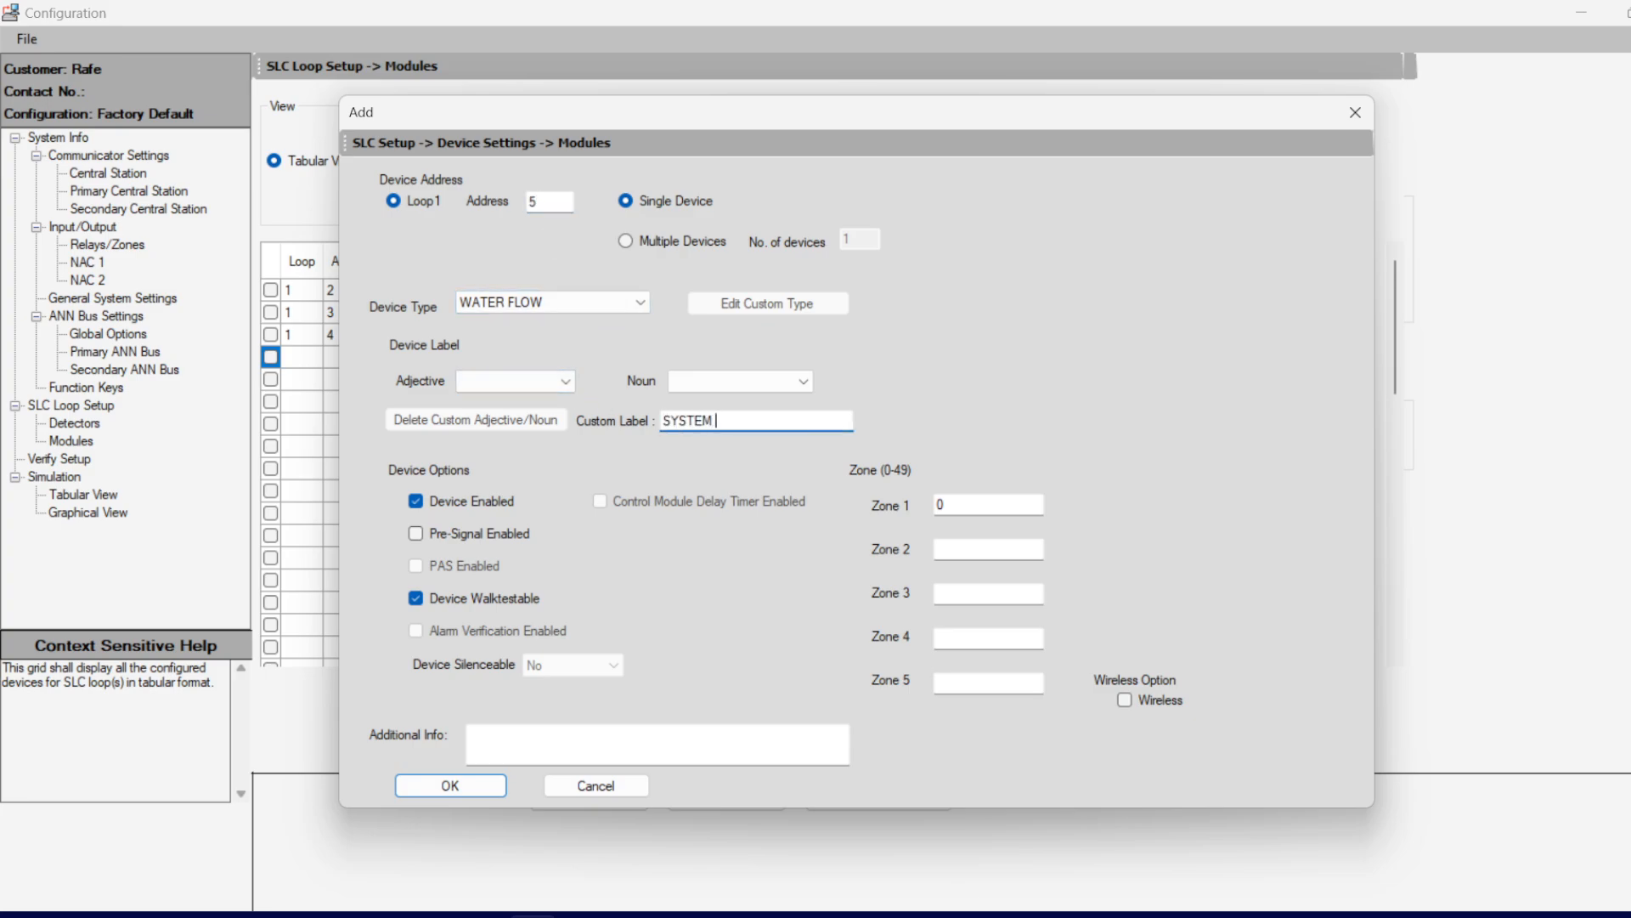
{"action": "type", "text": "2 WATERFLOW"}
{"action": "left_click", "coordinate": [987, 507]}
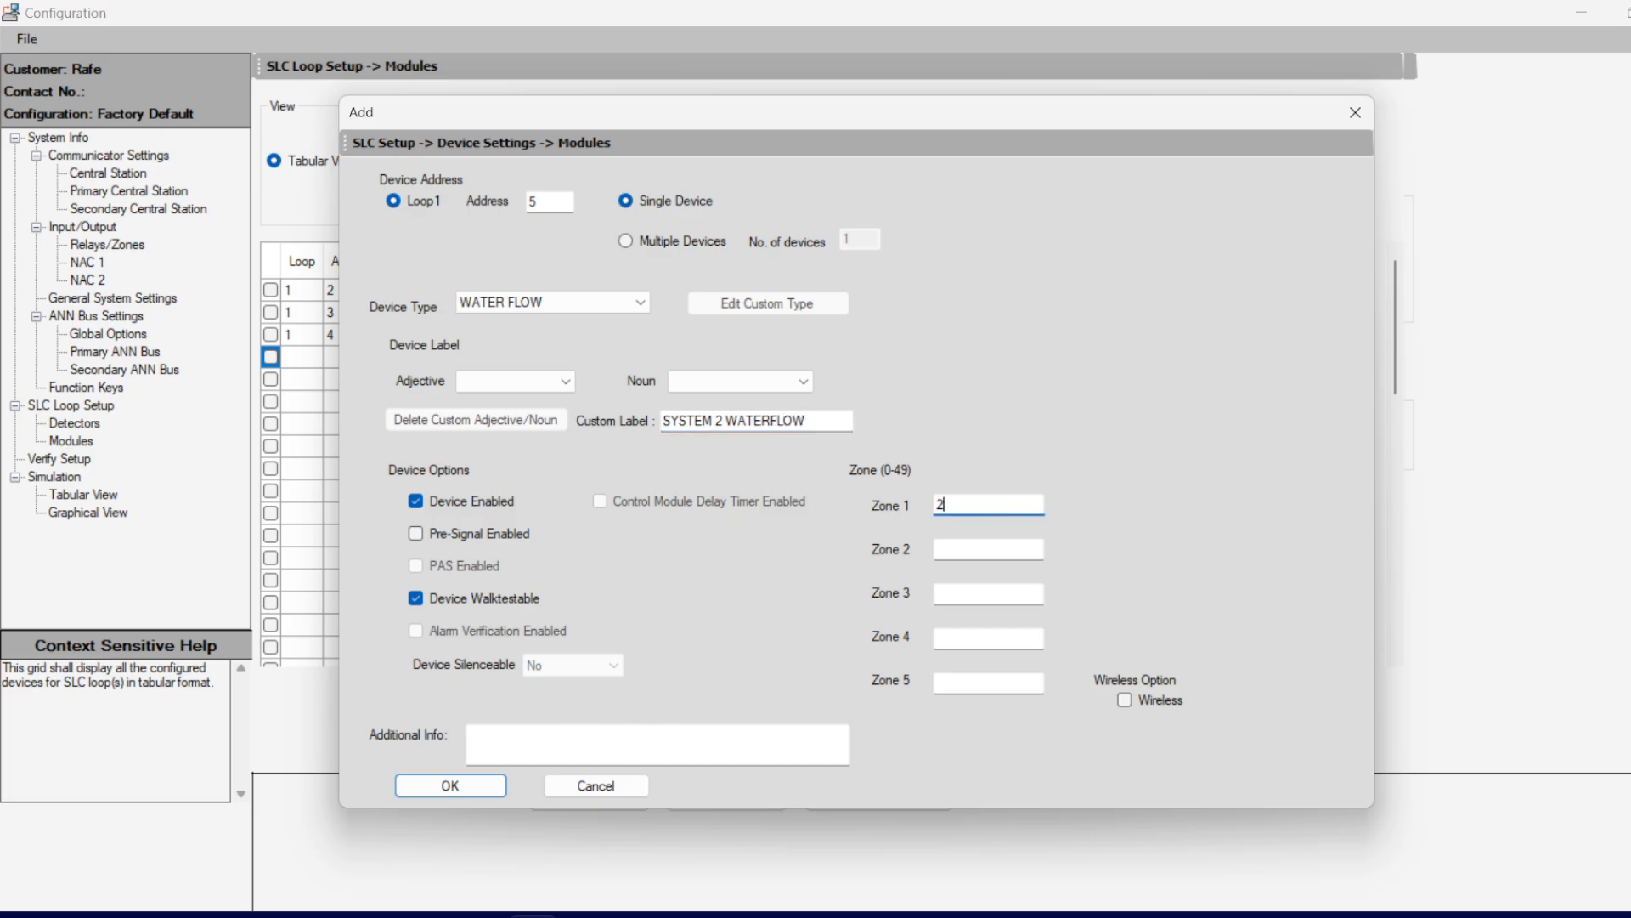
{"action": "type", "text": "2"}
{"action": "key", "text": "Return"}
{"action": "left_click", "coordinate": [1176, 285]}
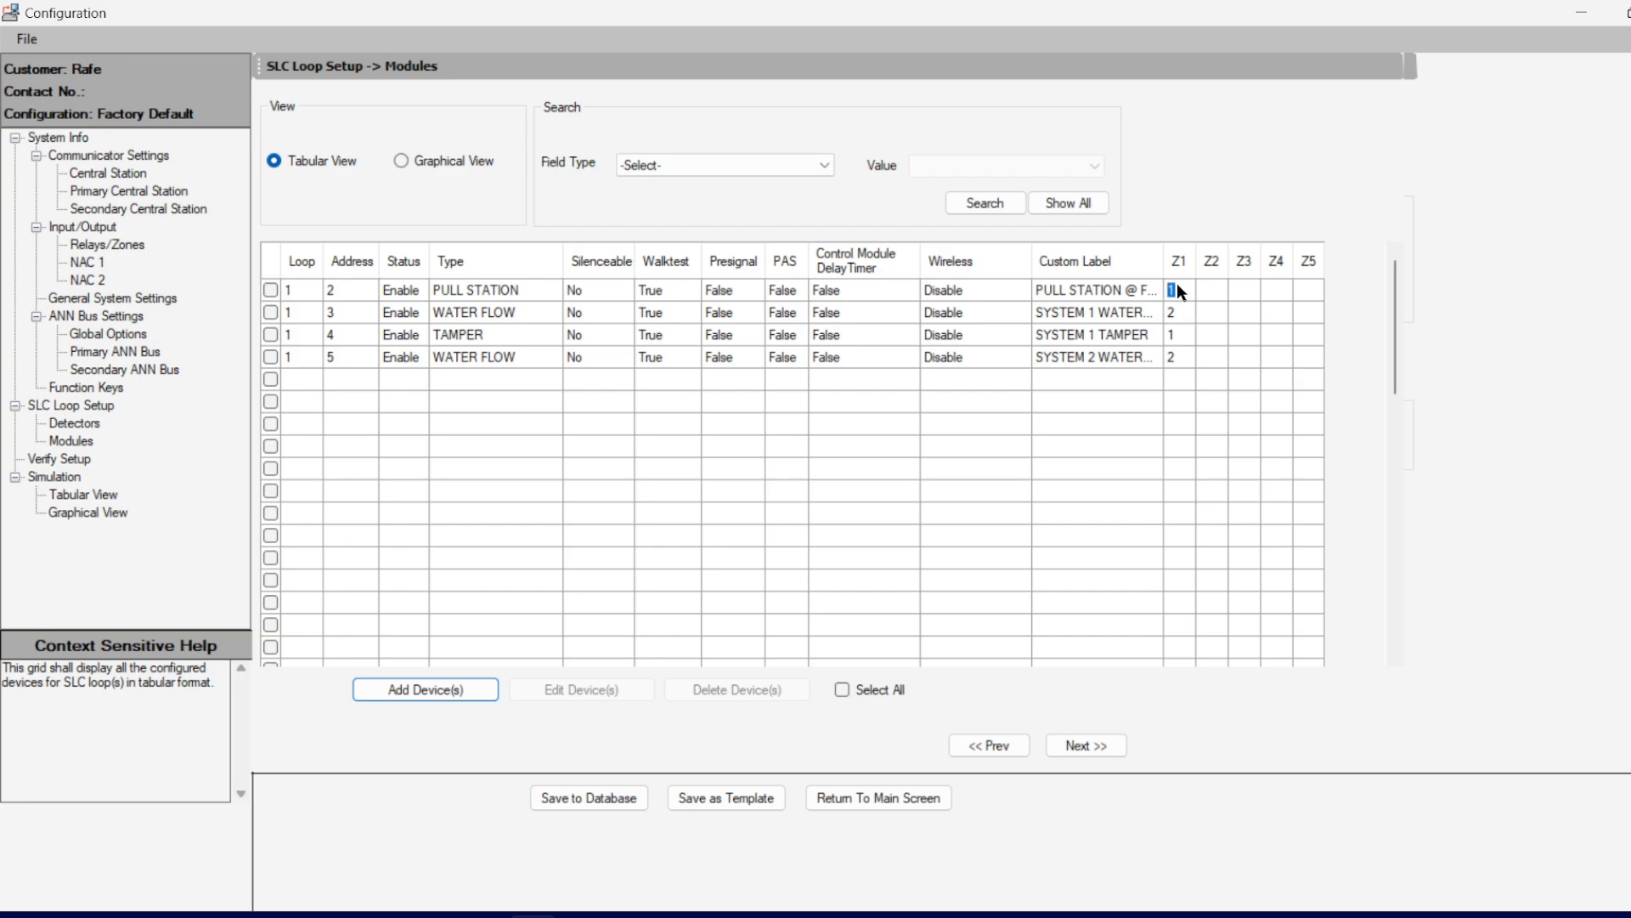
{"action": "left_click", "coordinate": [1180, 313]}
{"action": "left_click", "coordinate": [1181, 335]}
{"action": "left_click", "coordinate": [1181, 359]}
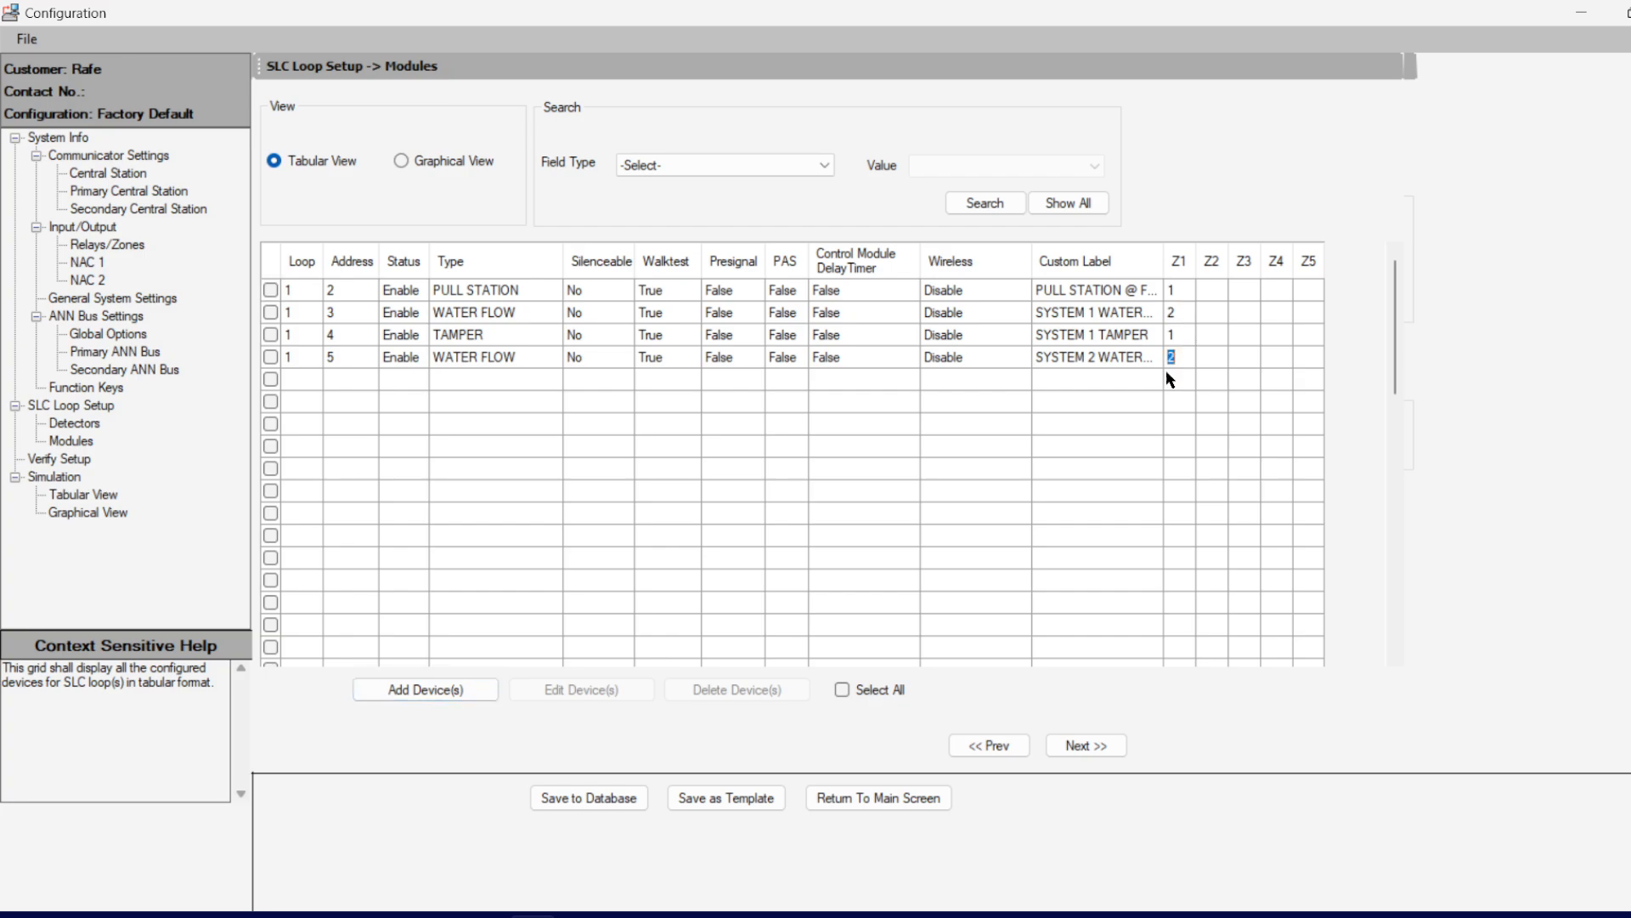
Step: Start adding a second TAMPER module on Loop 1 and give it the custom label "SYSTEM 2 TAMPER"
{"action": "left_click", "coordinate": [434, 368]}
{"action": "left_click", "coordinate": [436, 380]}
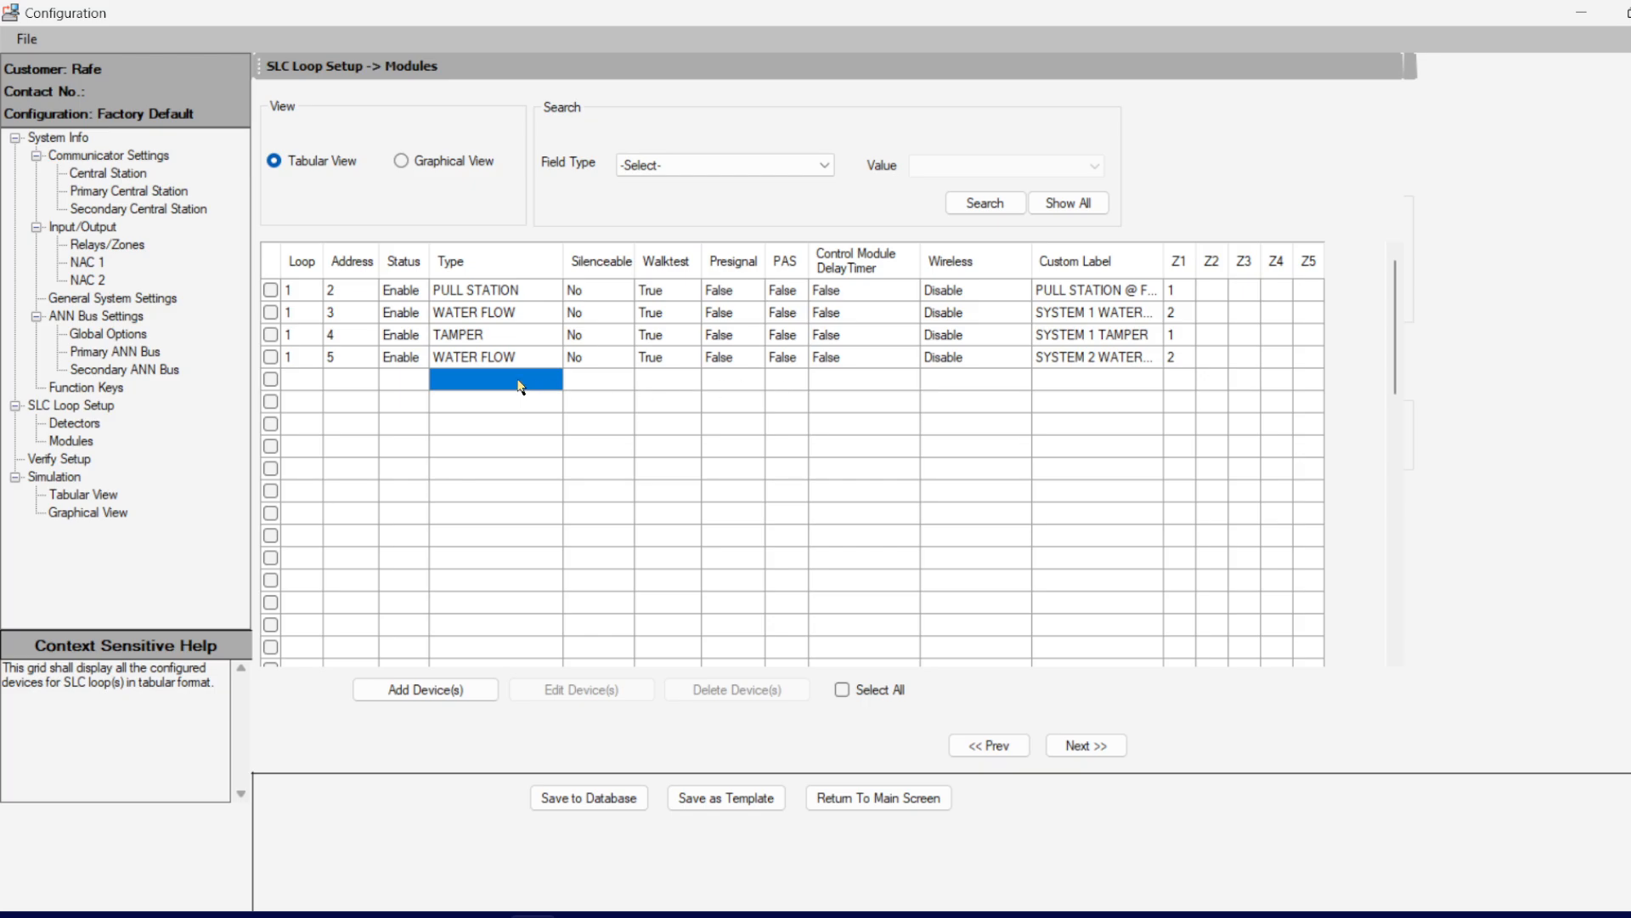
{"action": "left_click", "coordinate": [424, 689]}
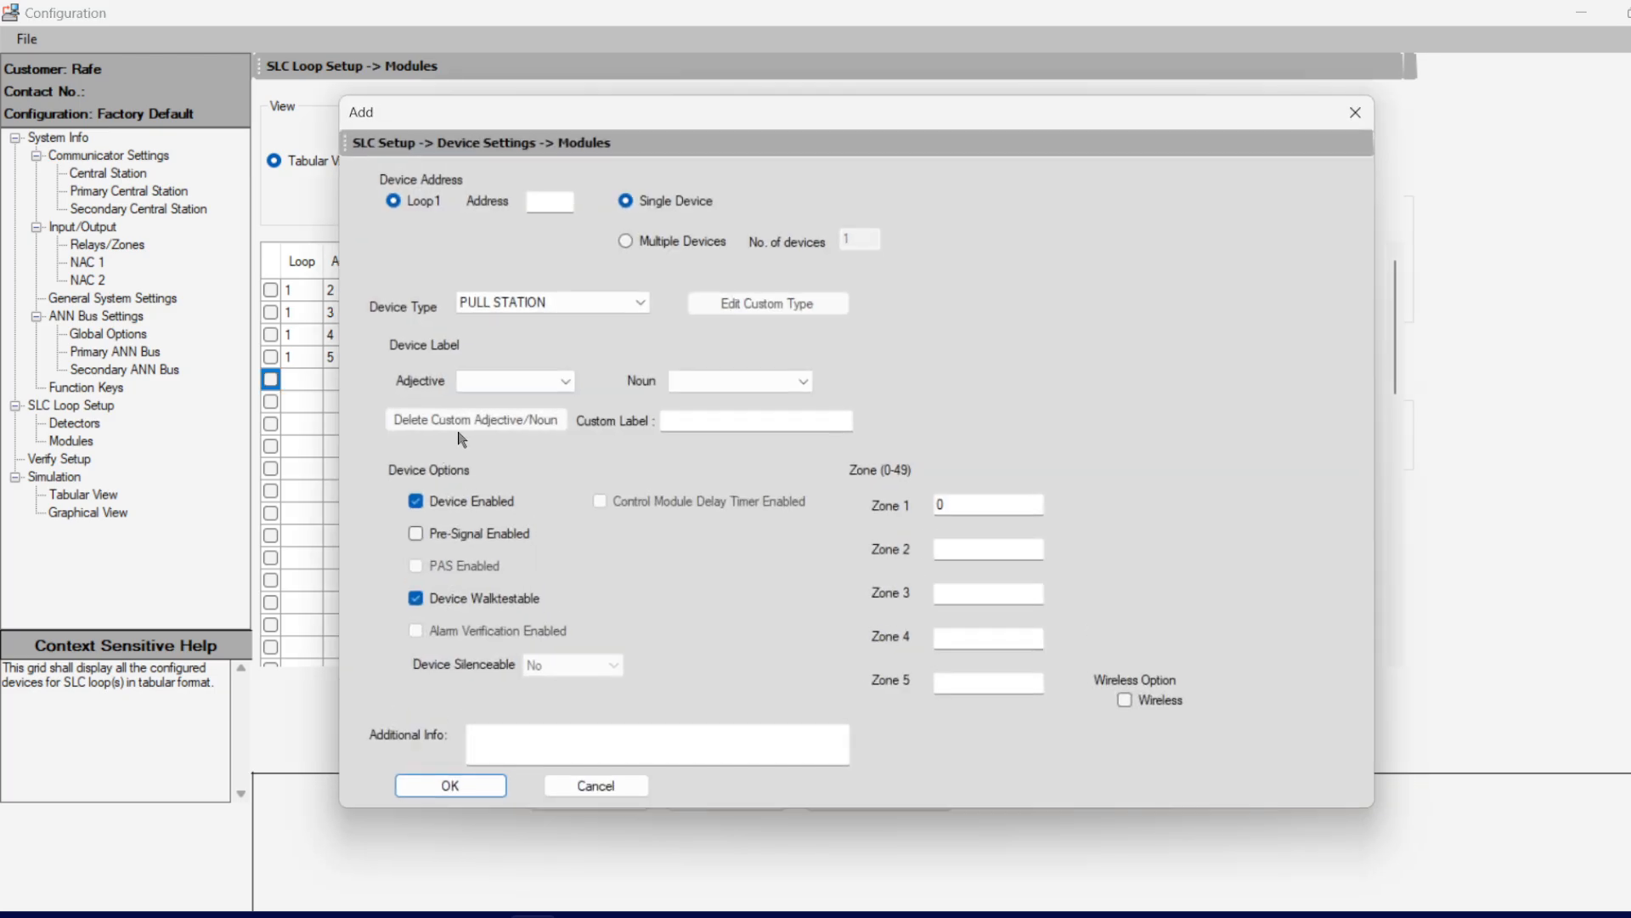
{"action": "left_click", "coordinate": [586, 303]}
{"action": "left_click", "coordinate": [518, 584]}
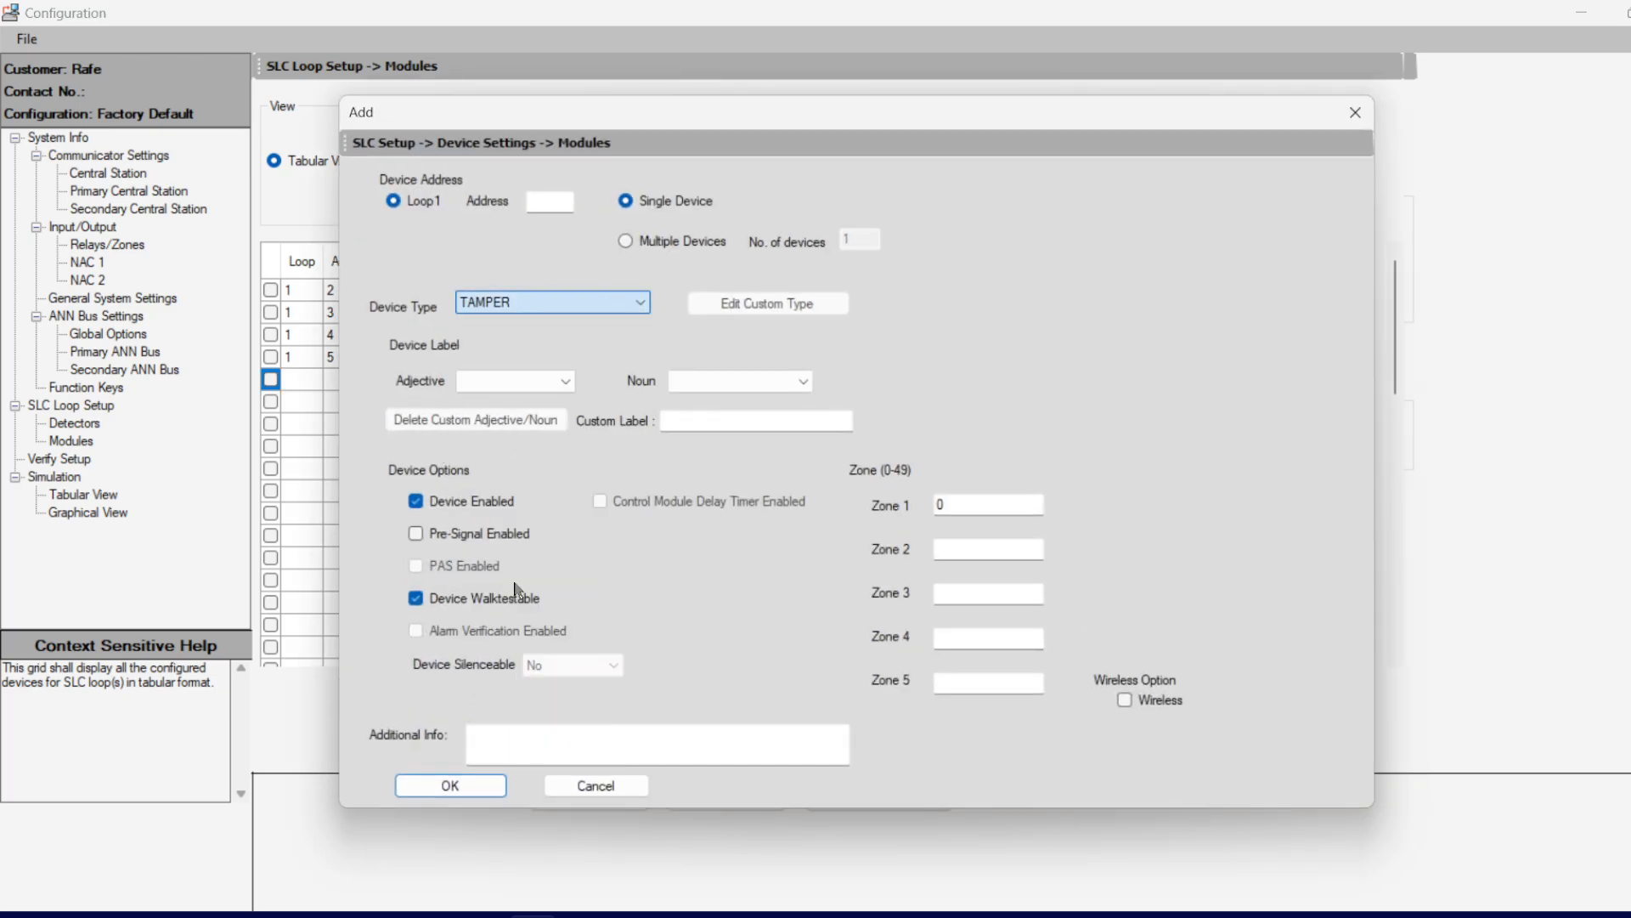
{"action": "left_click", "coordinate": [693, 419]}
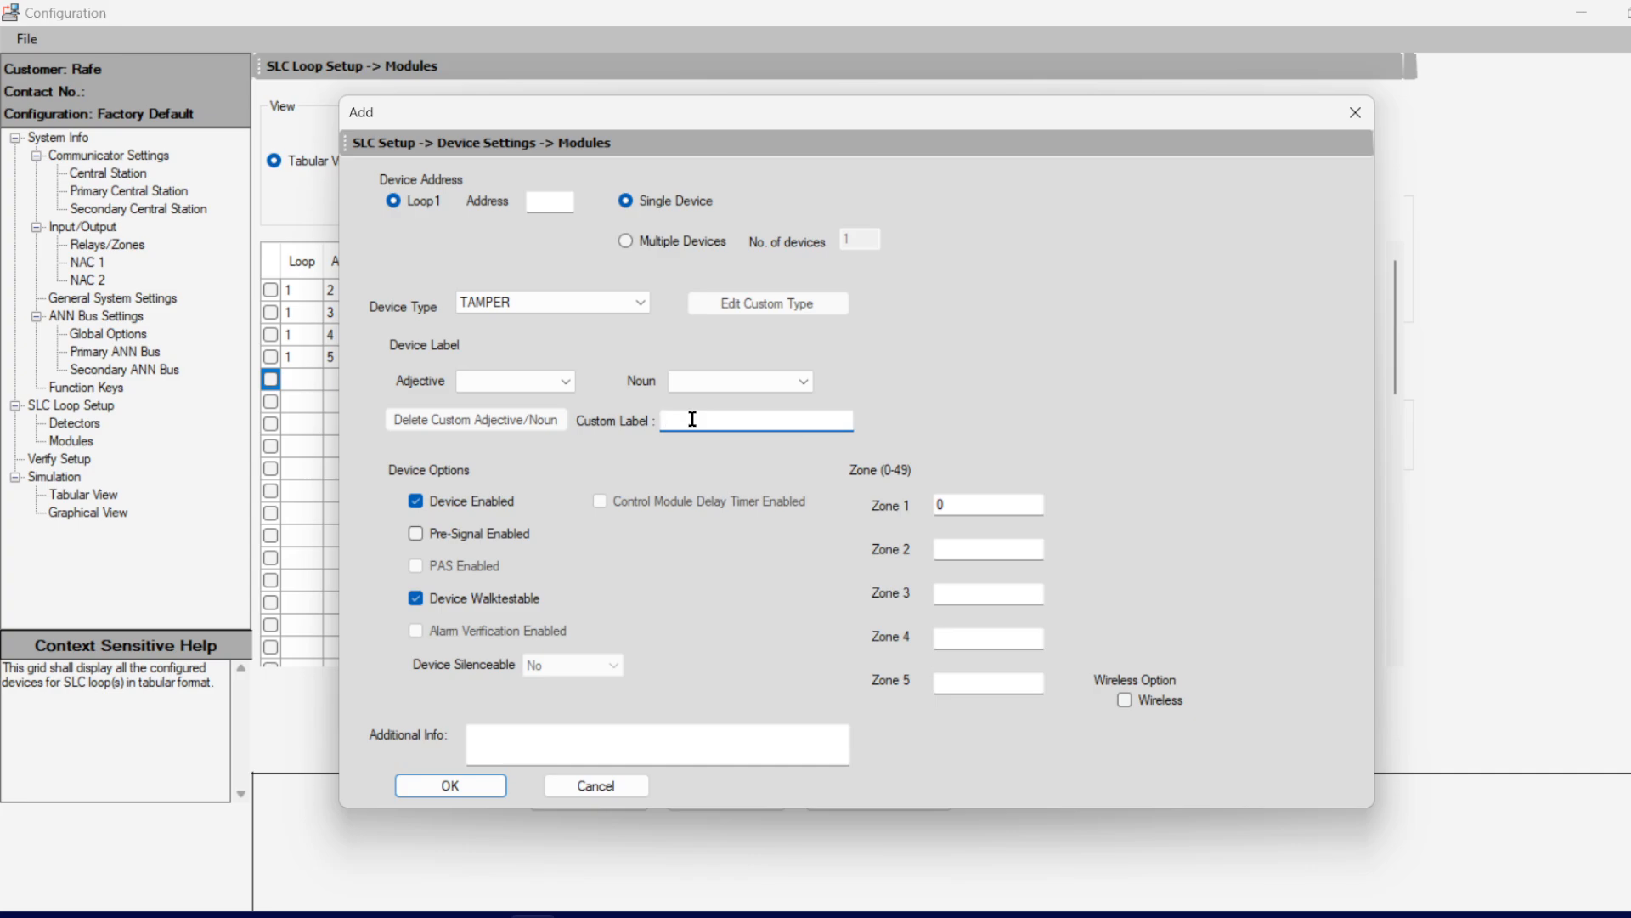
{"action": "type", "text": "SYSTEM 2 TAMPER"}
Step: Set the SYSTEM 2 TAMPER module's Zone 1 to 1 and its address to 6, and save the device
{"action": "left_click", "coordinate": [988, 505]}
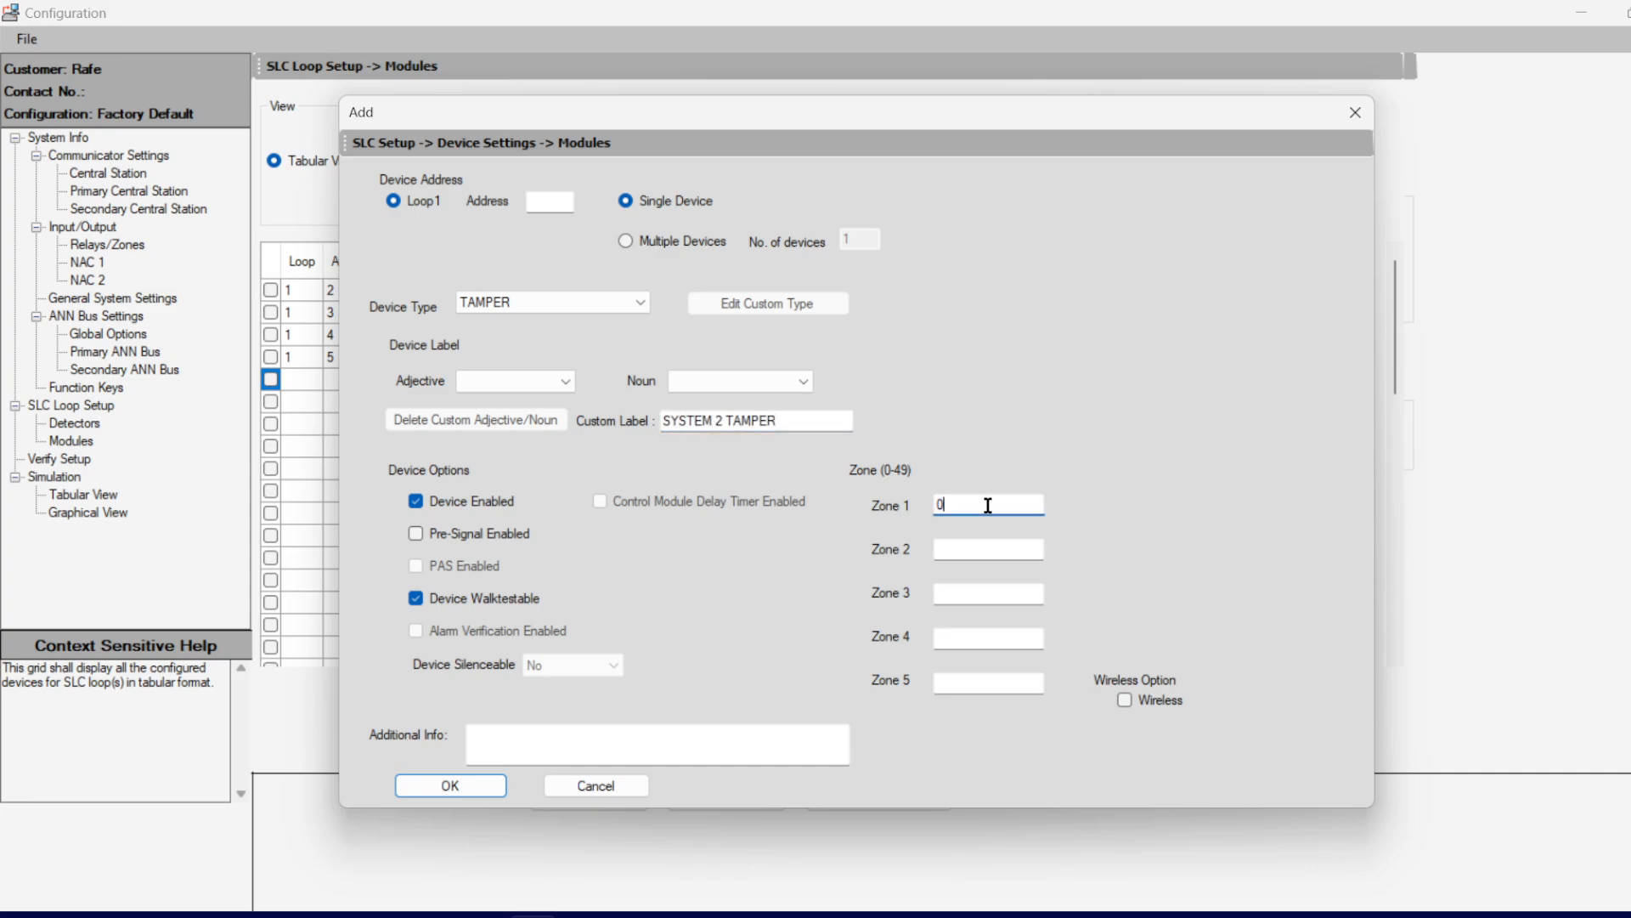
{"action": "type", "text": "1"}
{"action": "left_click", "coordinate": [557, 202]}
{"action": "type", "text": "7"}
{"action": "key", "text": "Return"}
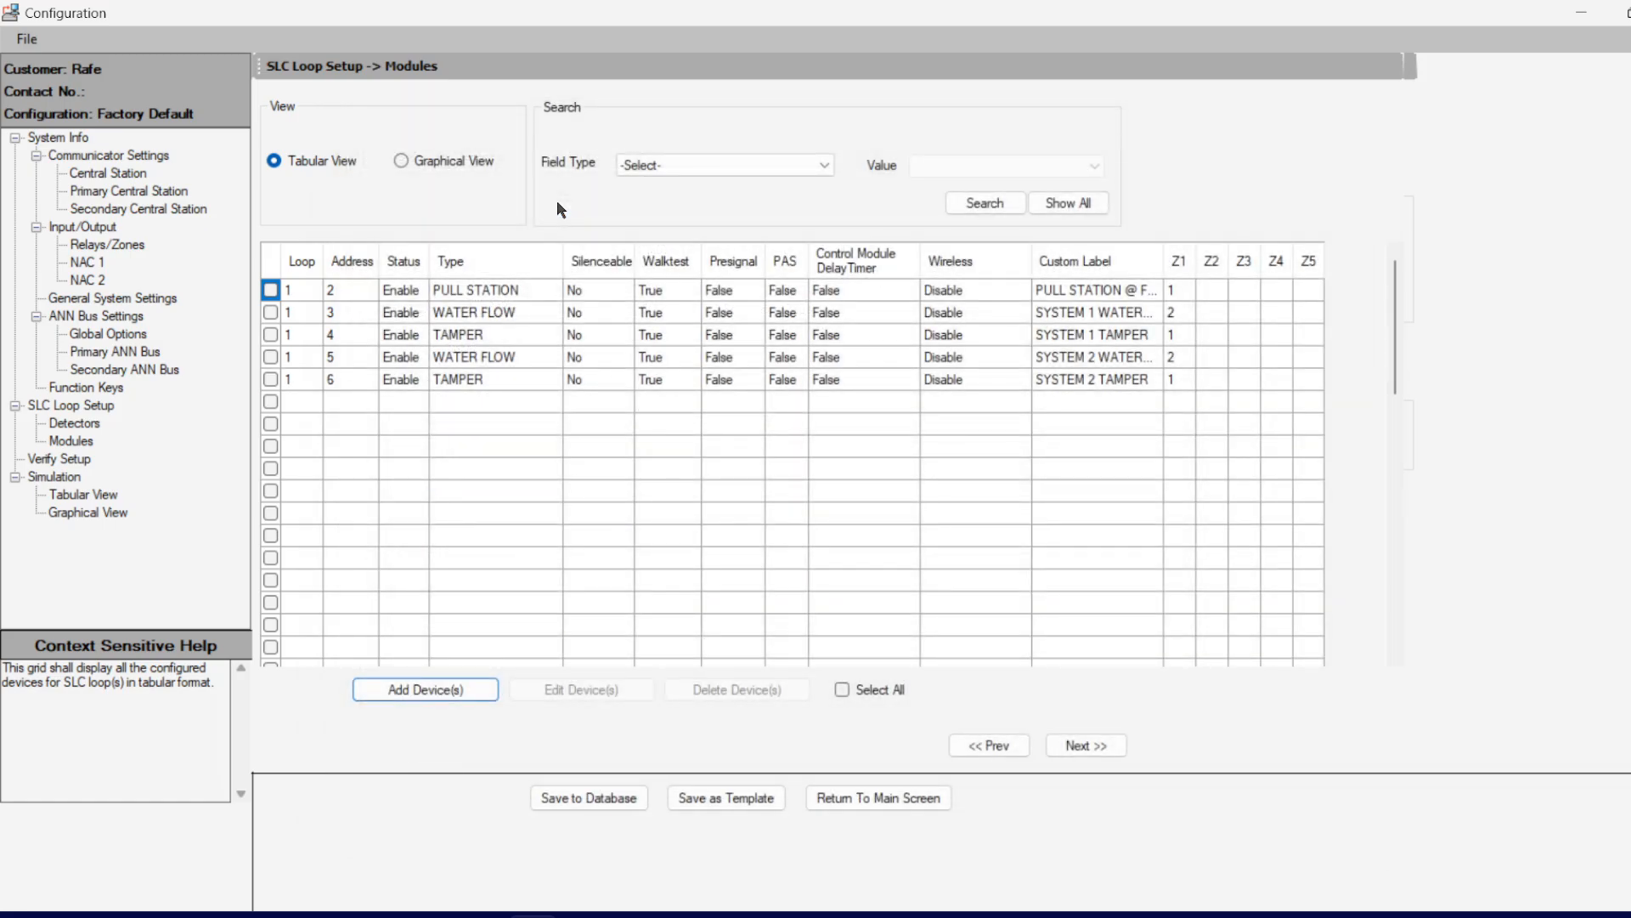
Step: Start adding a third WATER FLOW module on Loop 1 and set its address to 7
{"action": "left_click", "coordinate": [476, 405]}
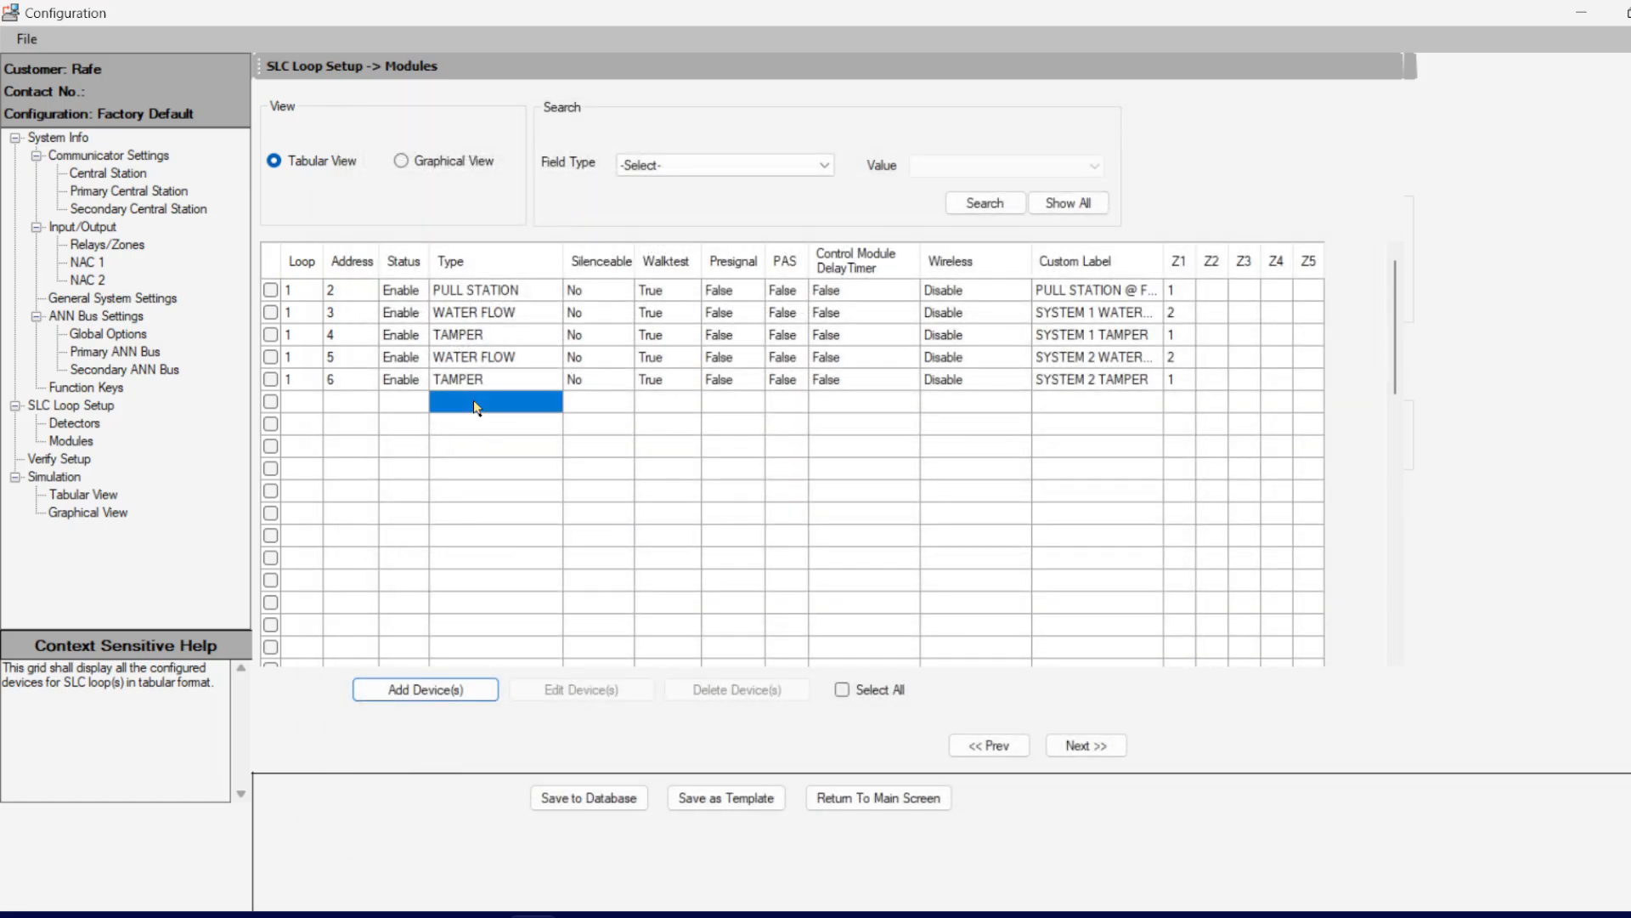
{"action": "left_click", "coordinate": [426, 691]}
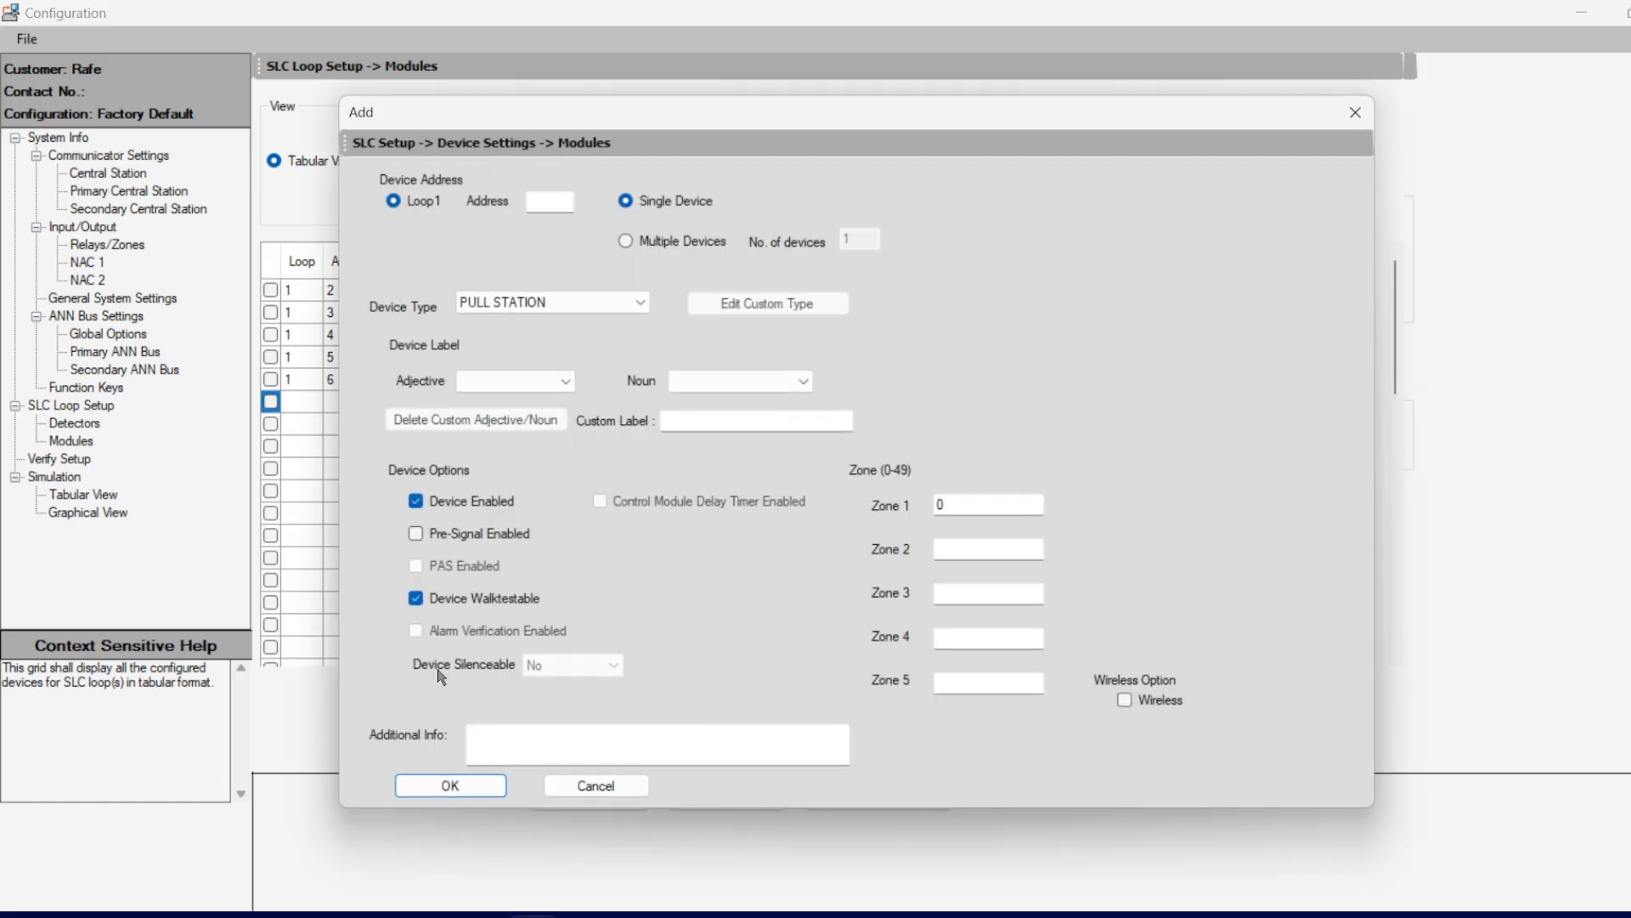
{"action": "left_click", "coordinate": [586, 303]}
{"action": "left_click", "coordinate": [544, 351]}
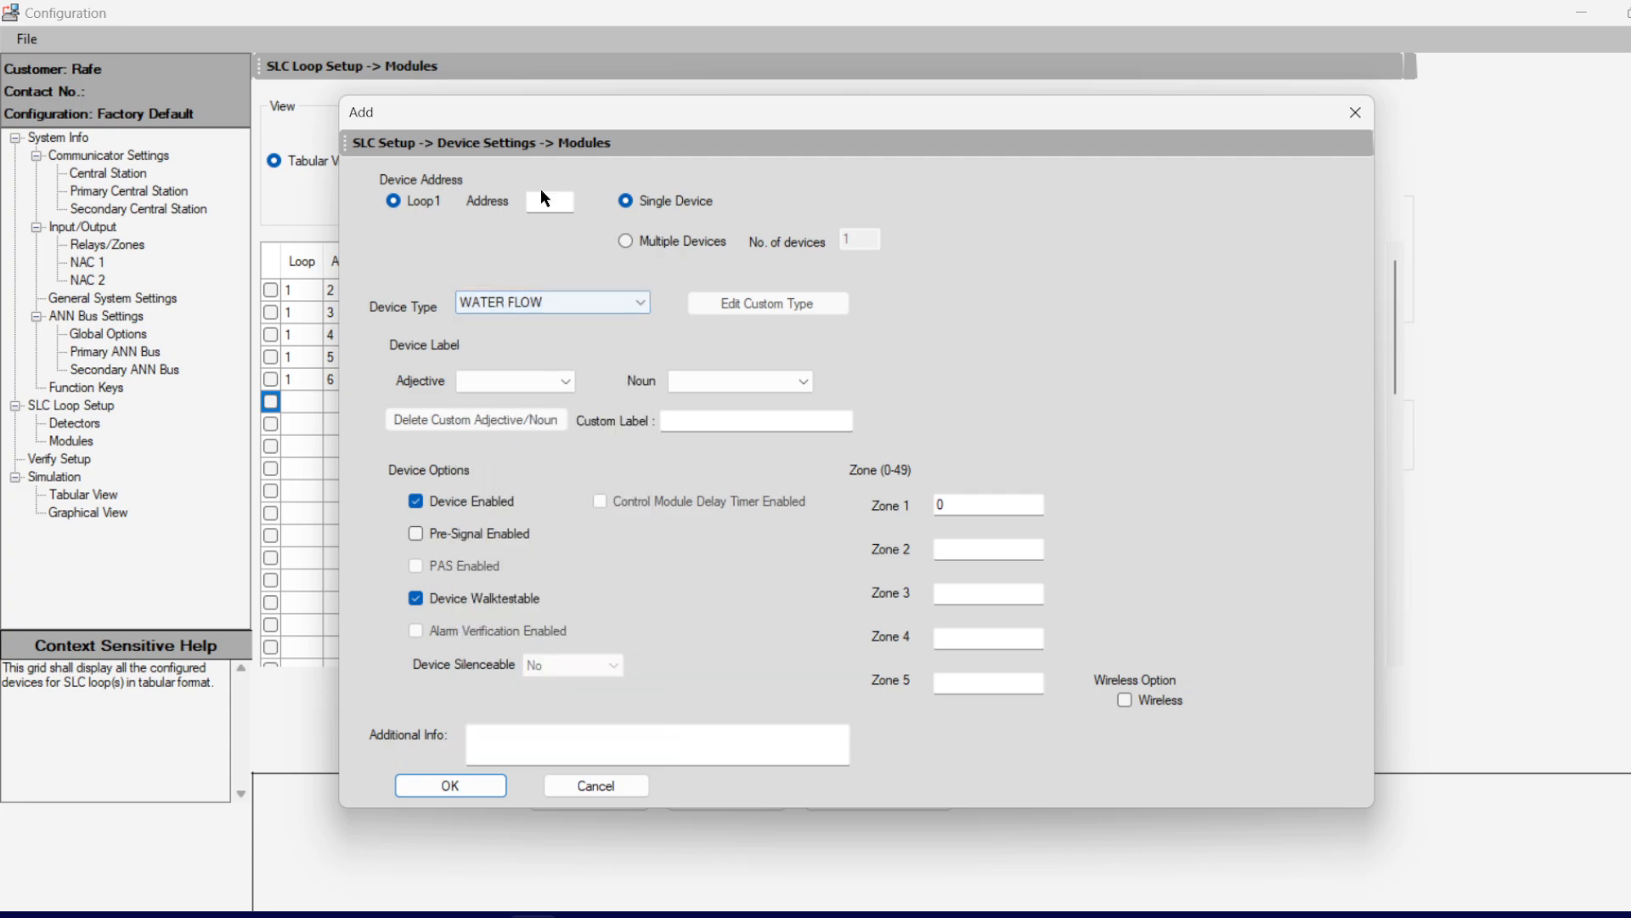
{"action": "left_click", "coordinate": [541, 201]}
{"action": "type", "text": "7"}
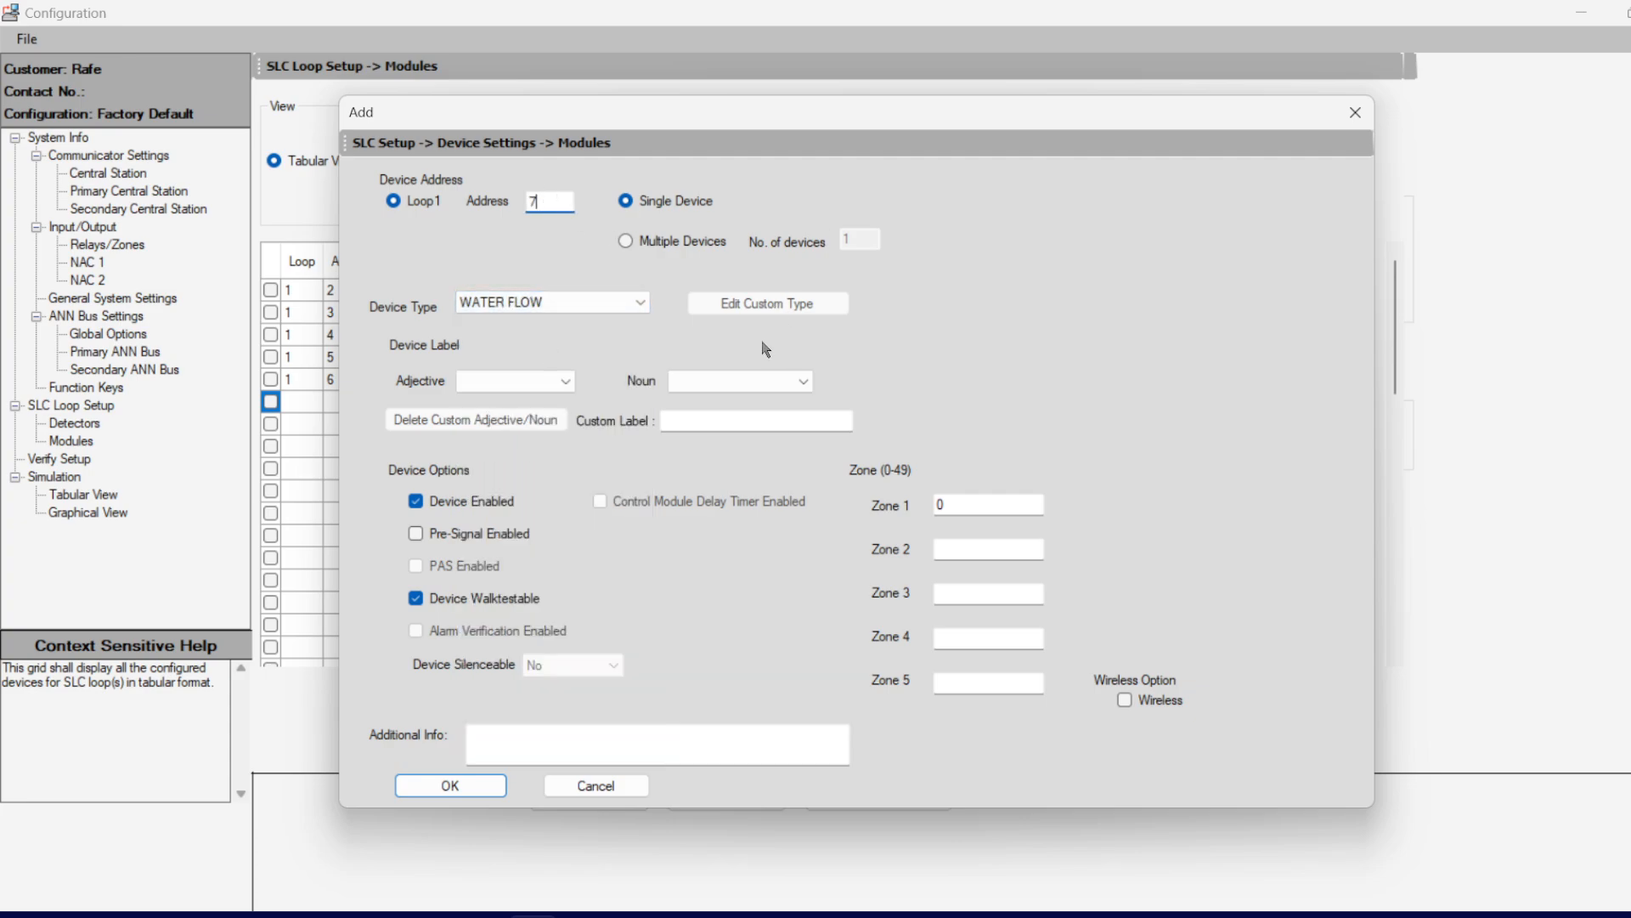
Step: Label the address 7 water flow module "SYSTEM 3 WATERFLOW", set its Zone 1 to 2 and save the device
{"action": "left_click", "coordinate": [731, 420]}
{"action": "type", "text": "SYSTEM "}
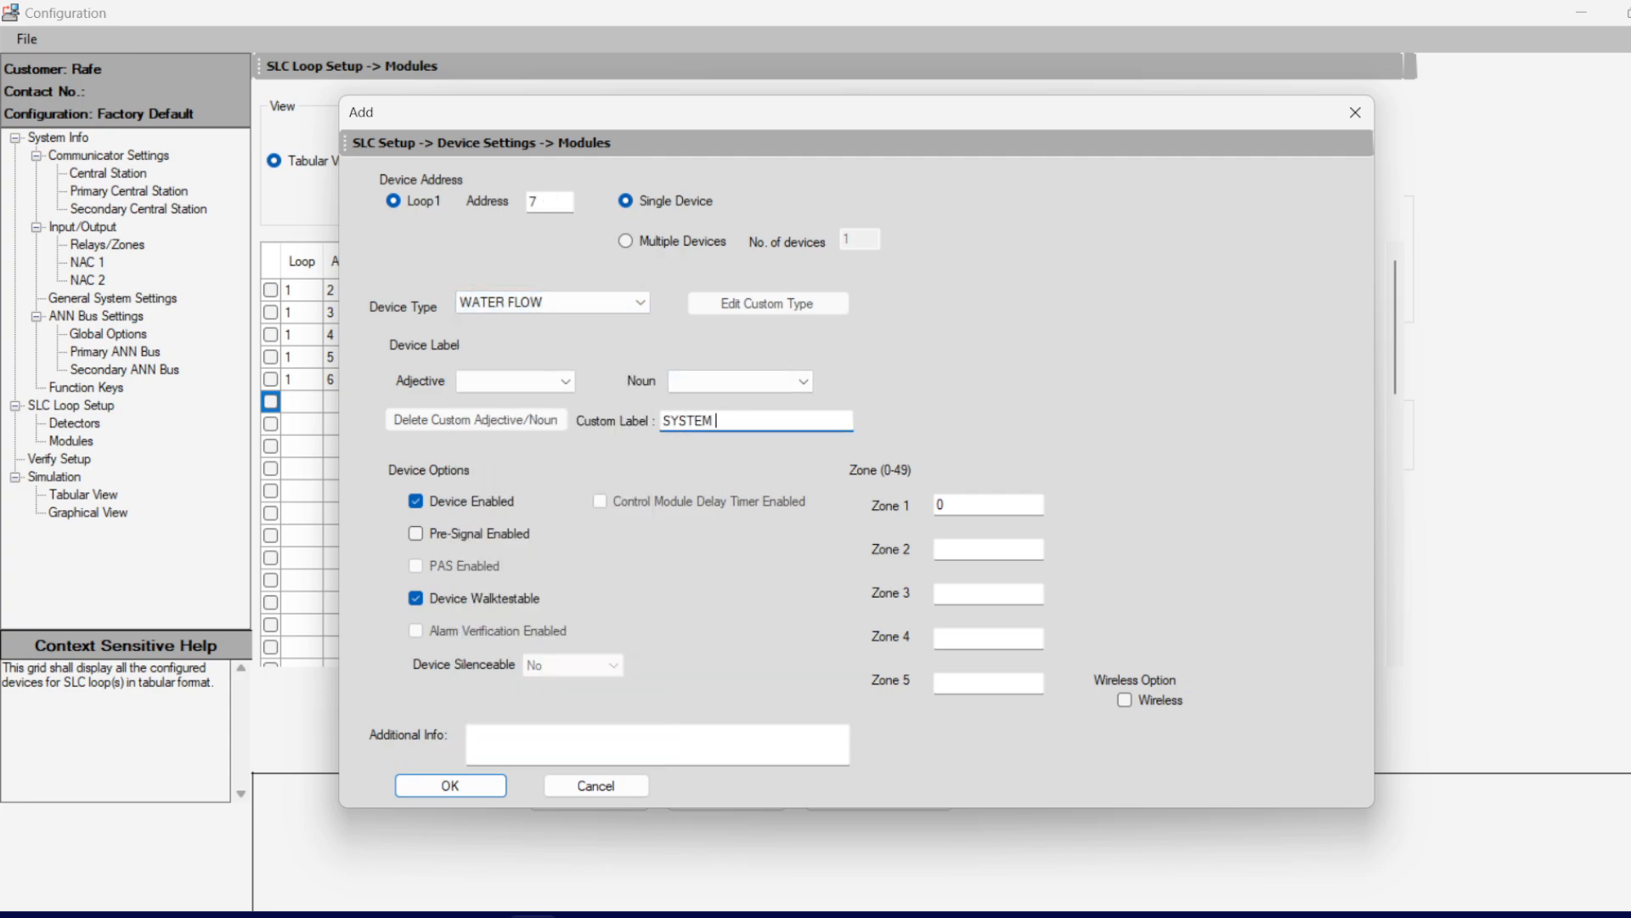
{"action": "type", "text": "3 WATERFLOW"}
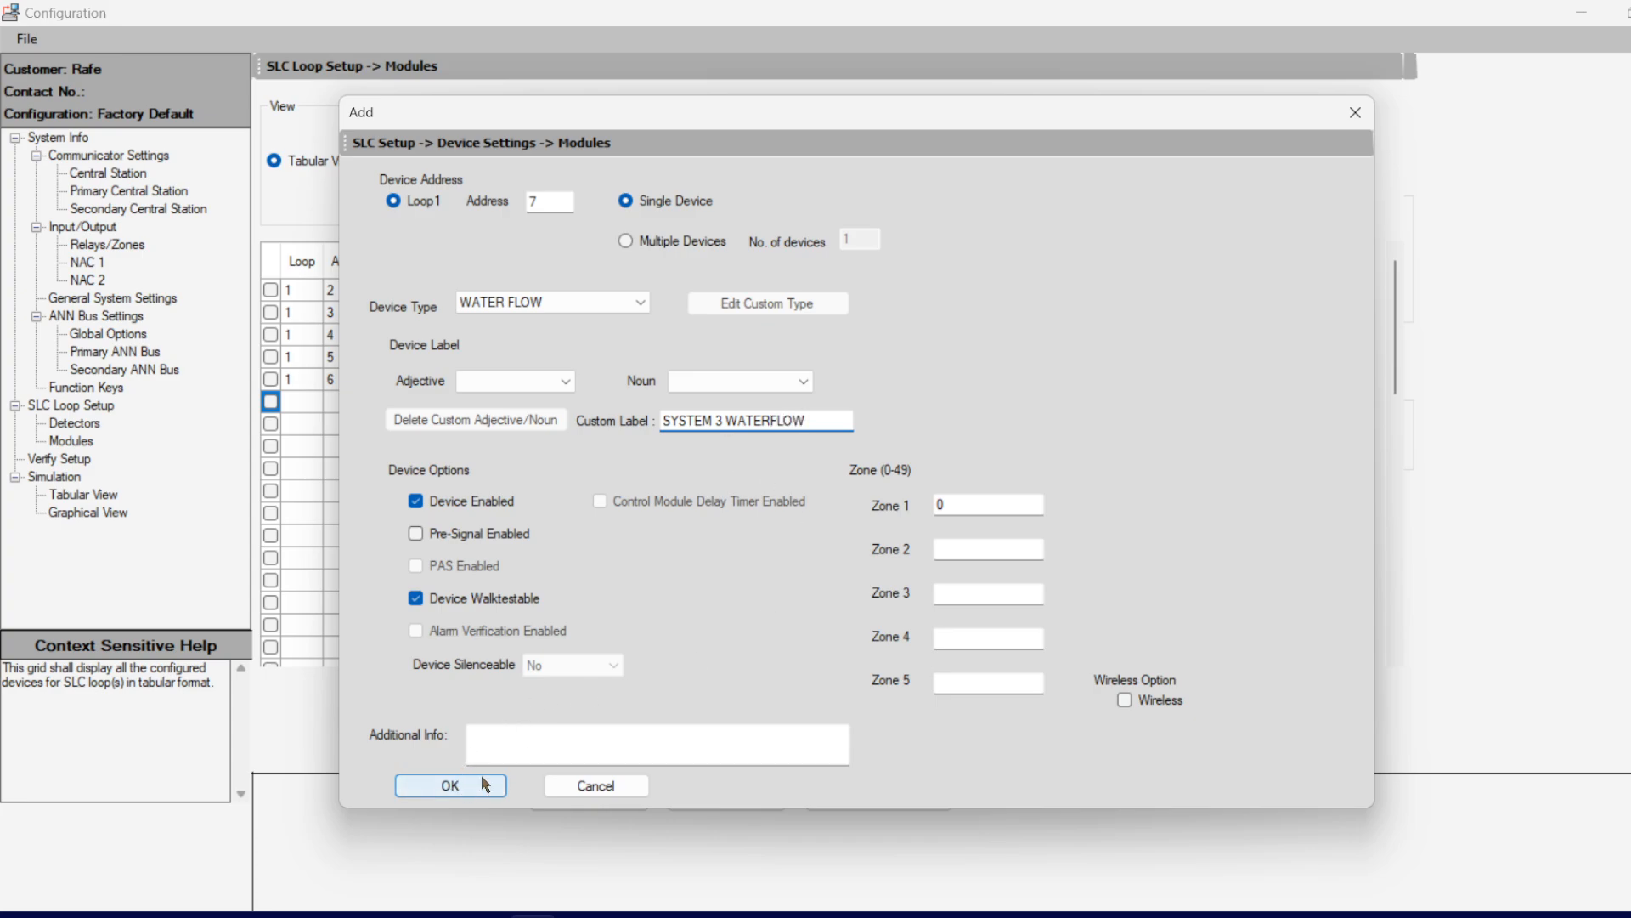
{"action": "left_click", "coordinate": [989, 502]}
{"action": "type", "text": "2"}
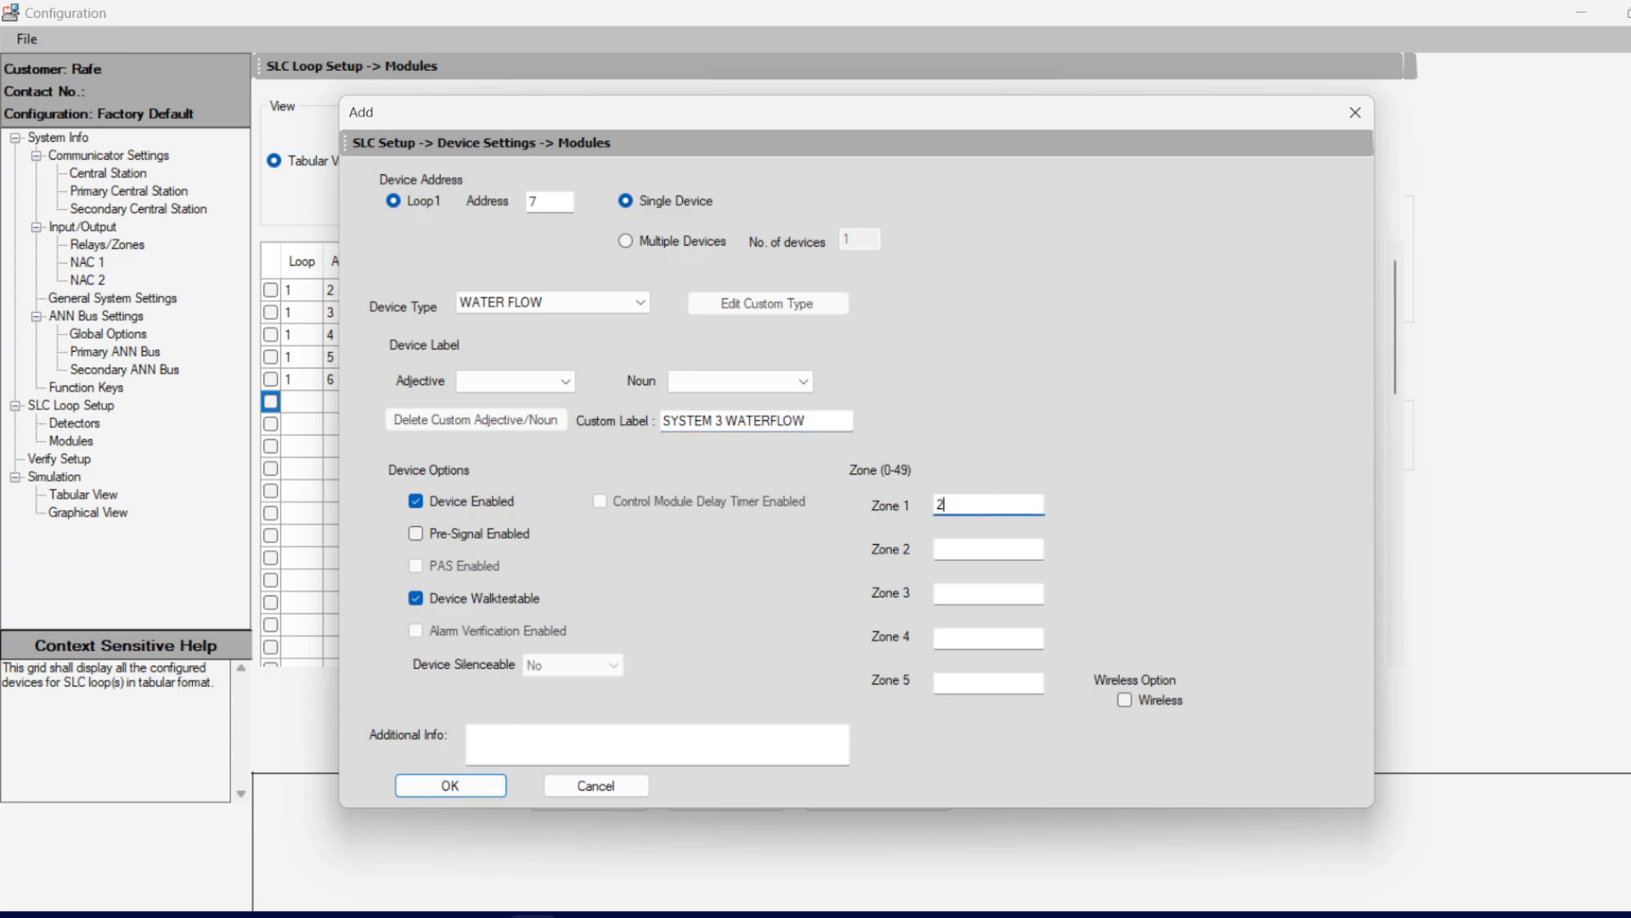
{"action": "left_click", "coordinate": [417, 786]}
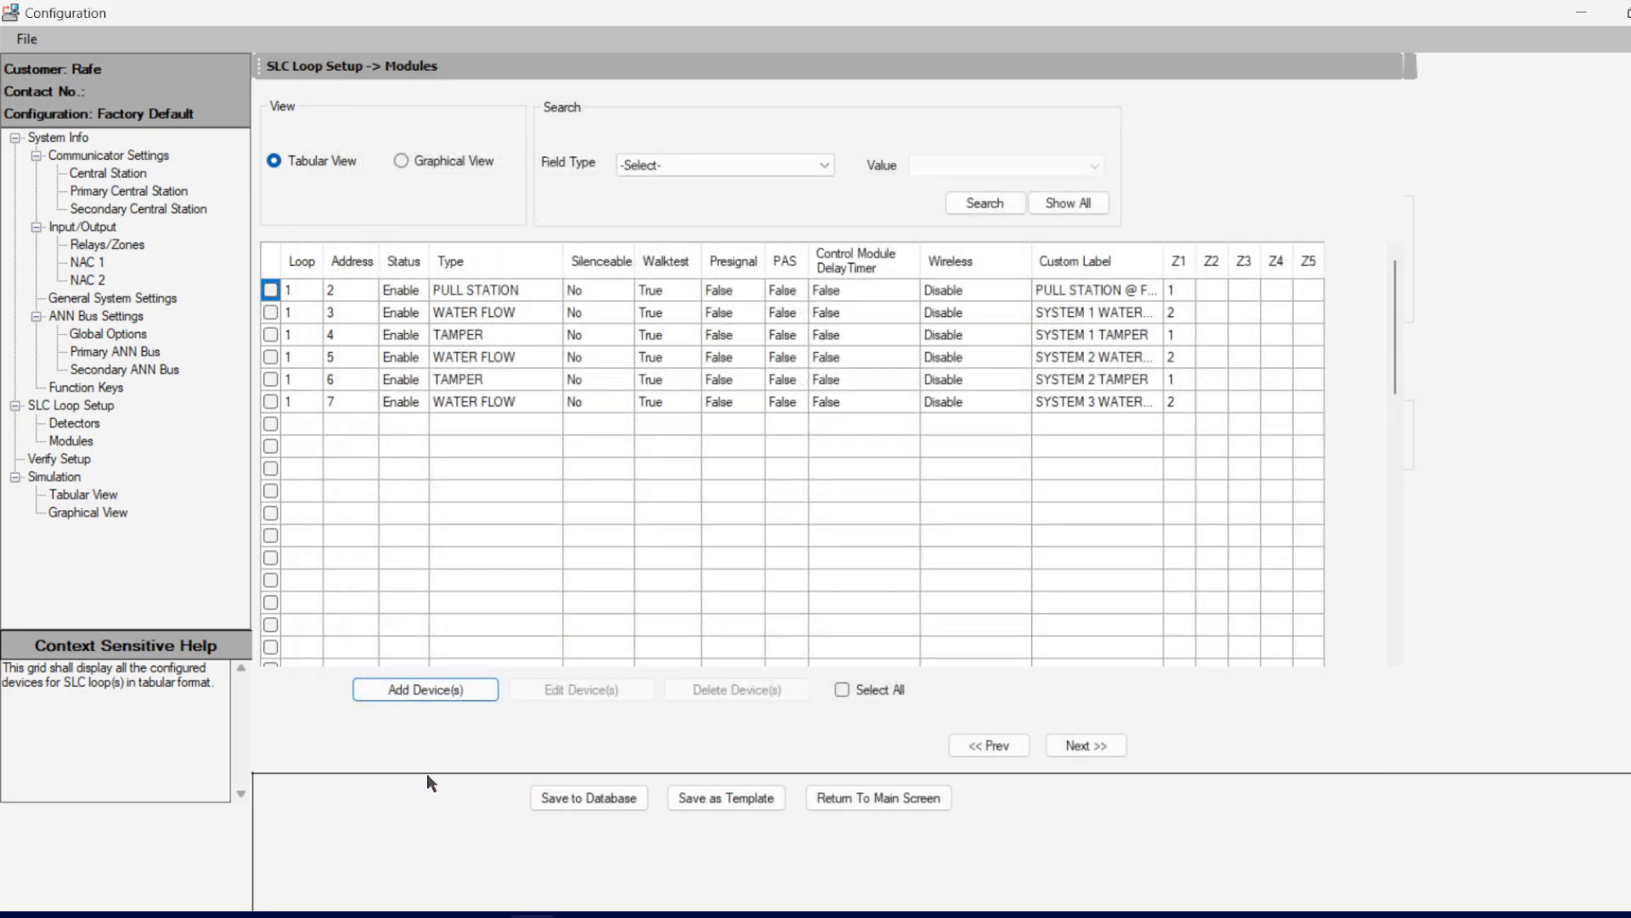
Step: Start adding a module at address 8 on Loop 1 and set its device type to TAMPER
{"action": "left_click", "coordinate": [437, 429]}
{"action": "left_click", "coordinate": [450, 689]}
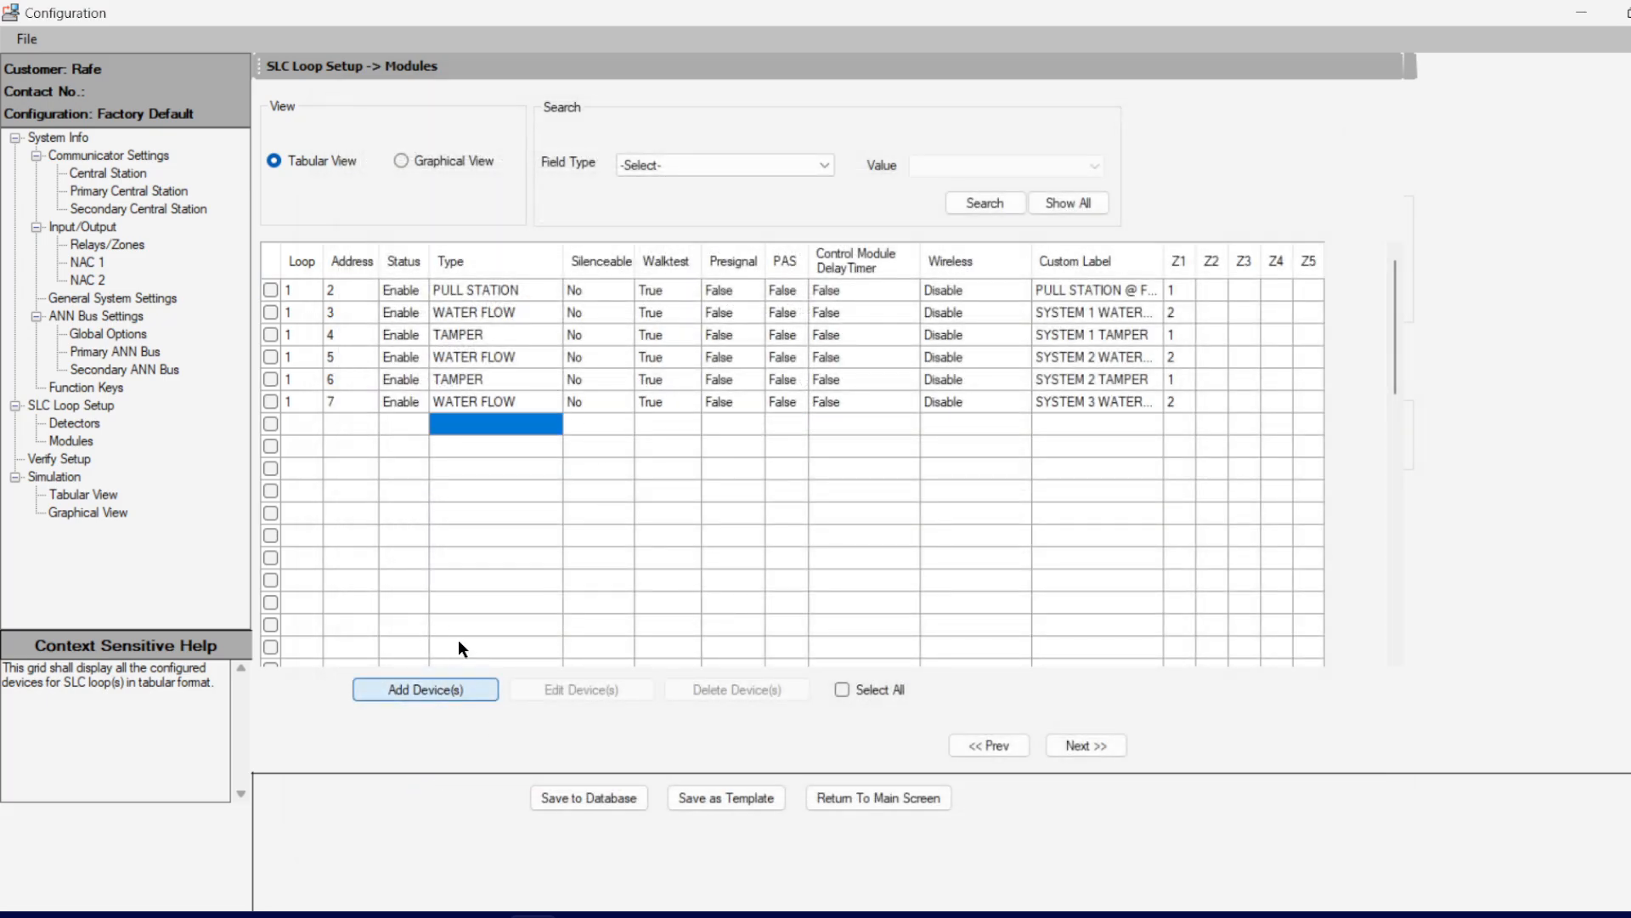
{"action": "left_click", "coordinate": [559, 204]}
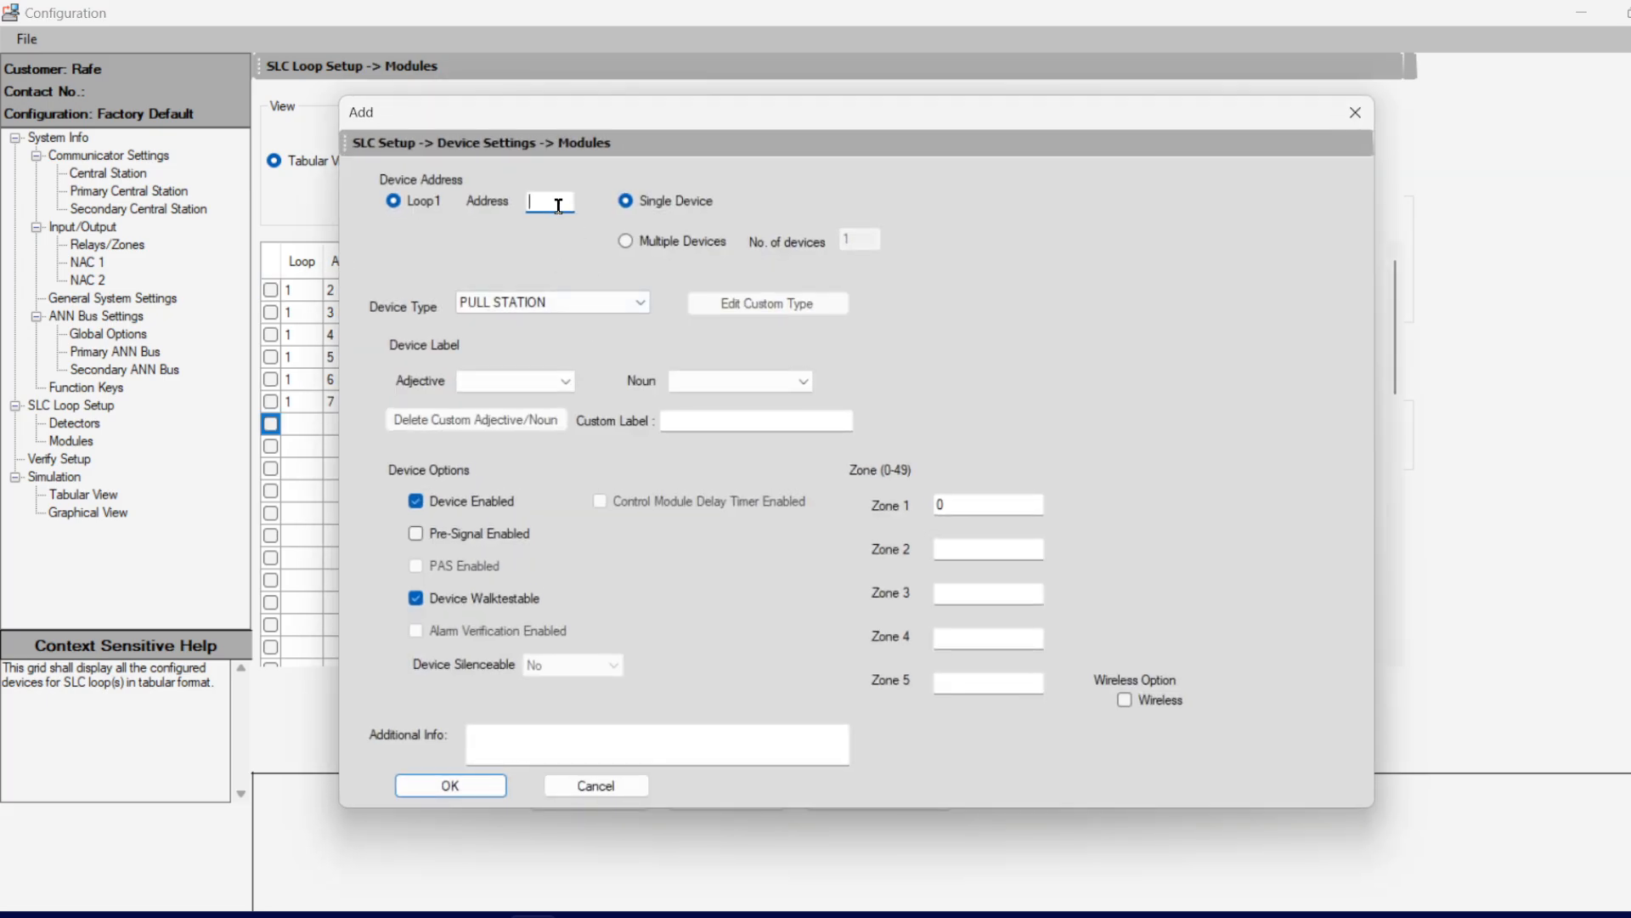
{"action": "type", "text": "8"}
{"action": "left_click", "coordinate": [564, 304]}
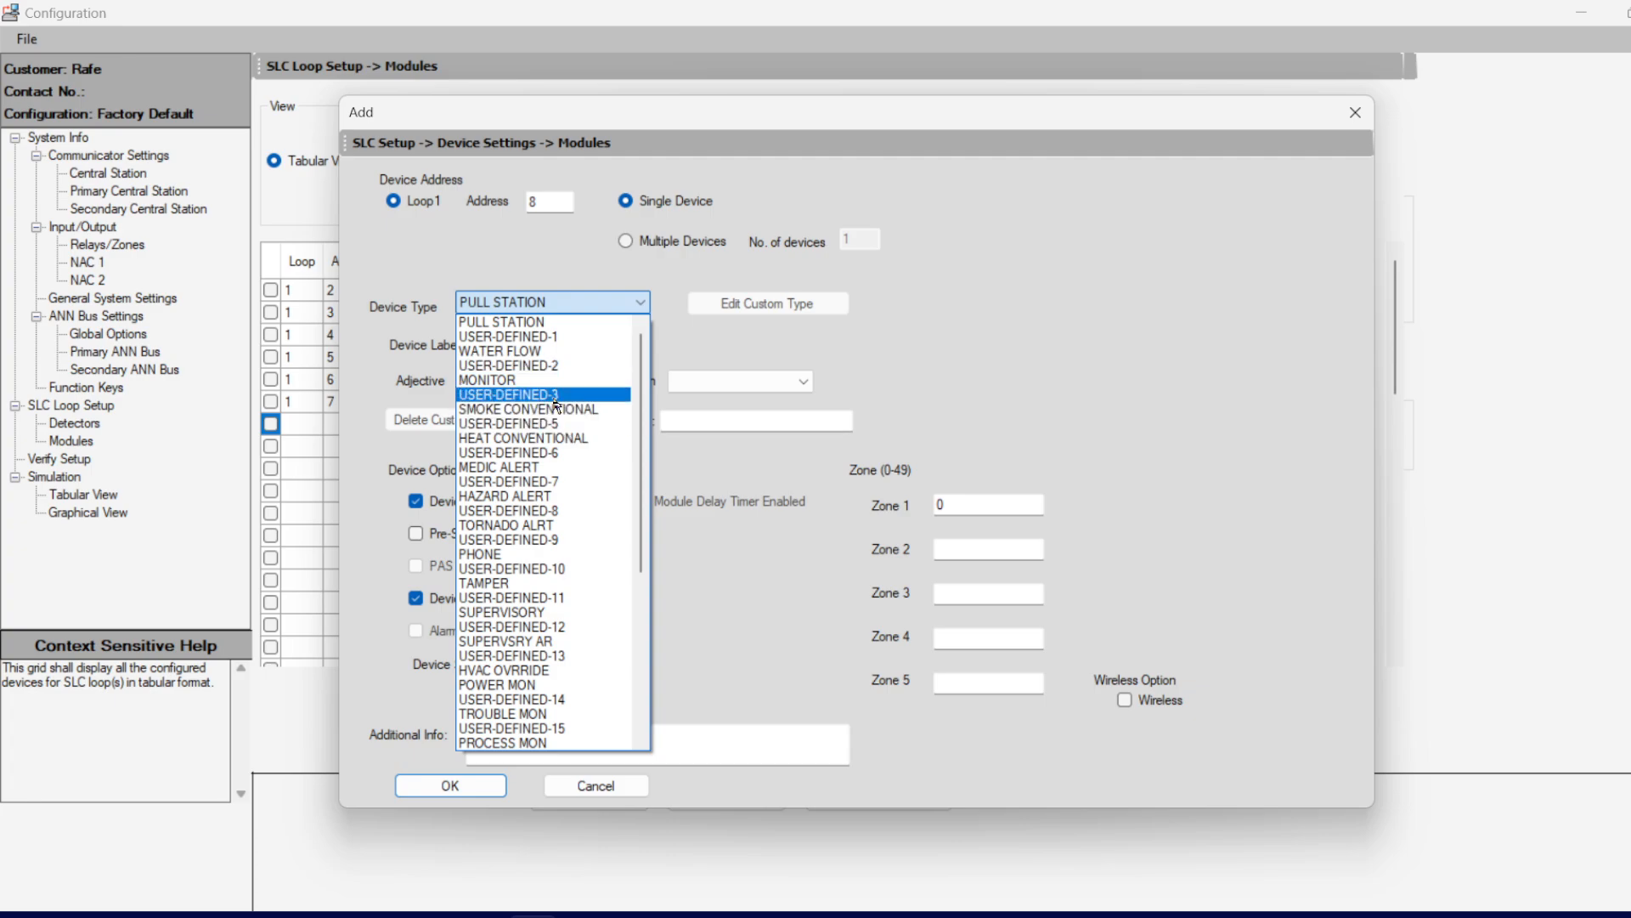
{"action": "left_click", "coordinate": [528, 586]}
Step: Label the address 8 tamper module "SYSTEM 3 TAMPER", set its Zone 1 to 1 and save the device
{"action": "left_click", "coordinate": [719, 420]}
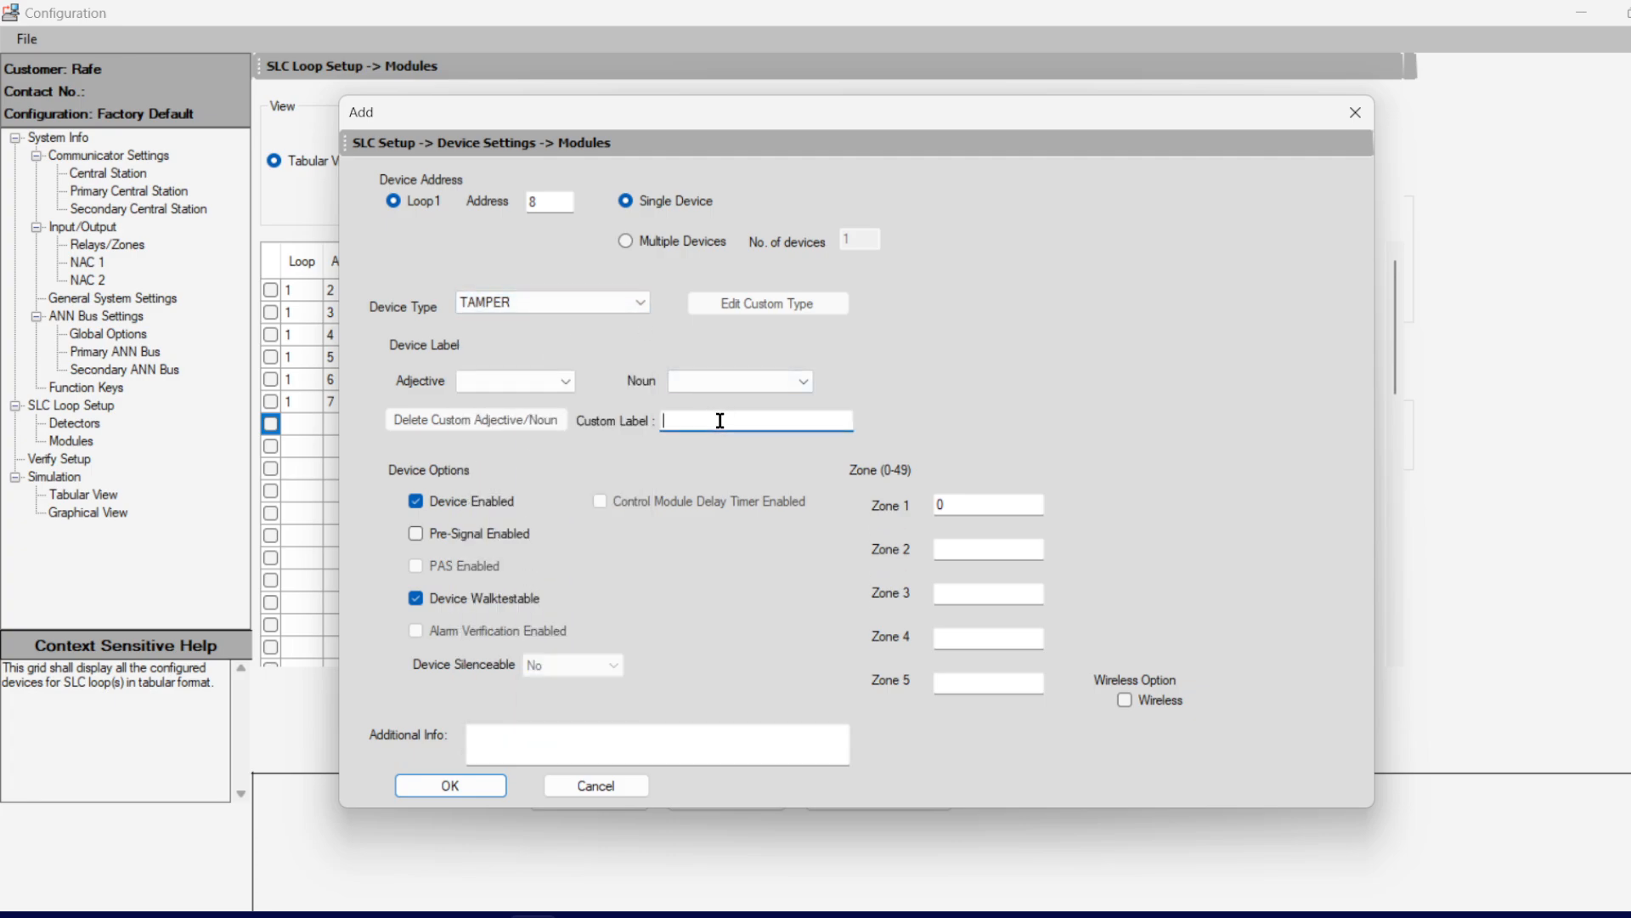
{"action": "type", "text": "SYSTEM 3 TAMPER"}
{"action": "double_click", "coordinate": [992, 504]}
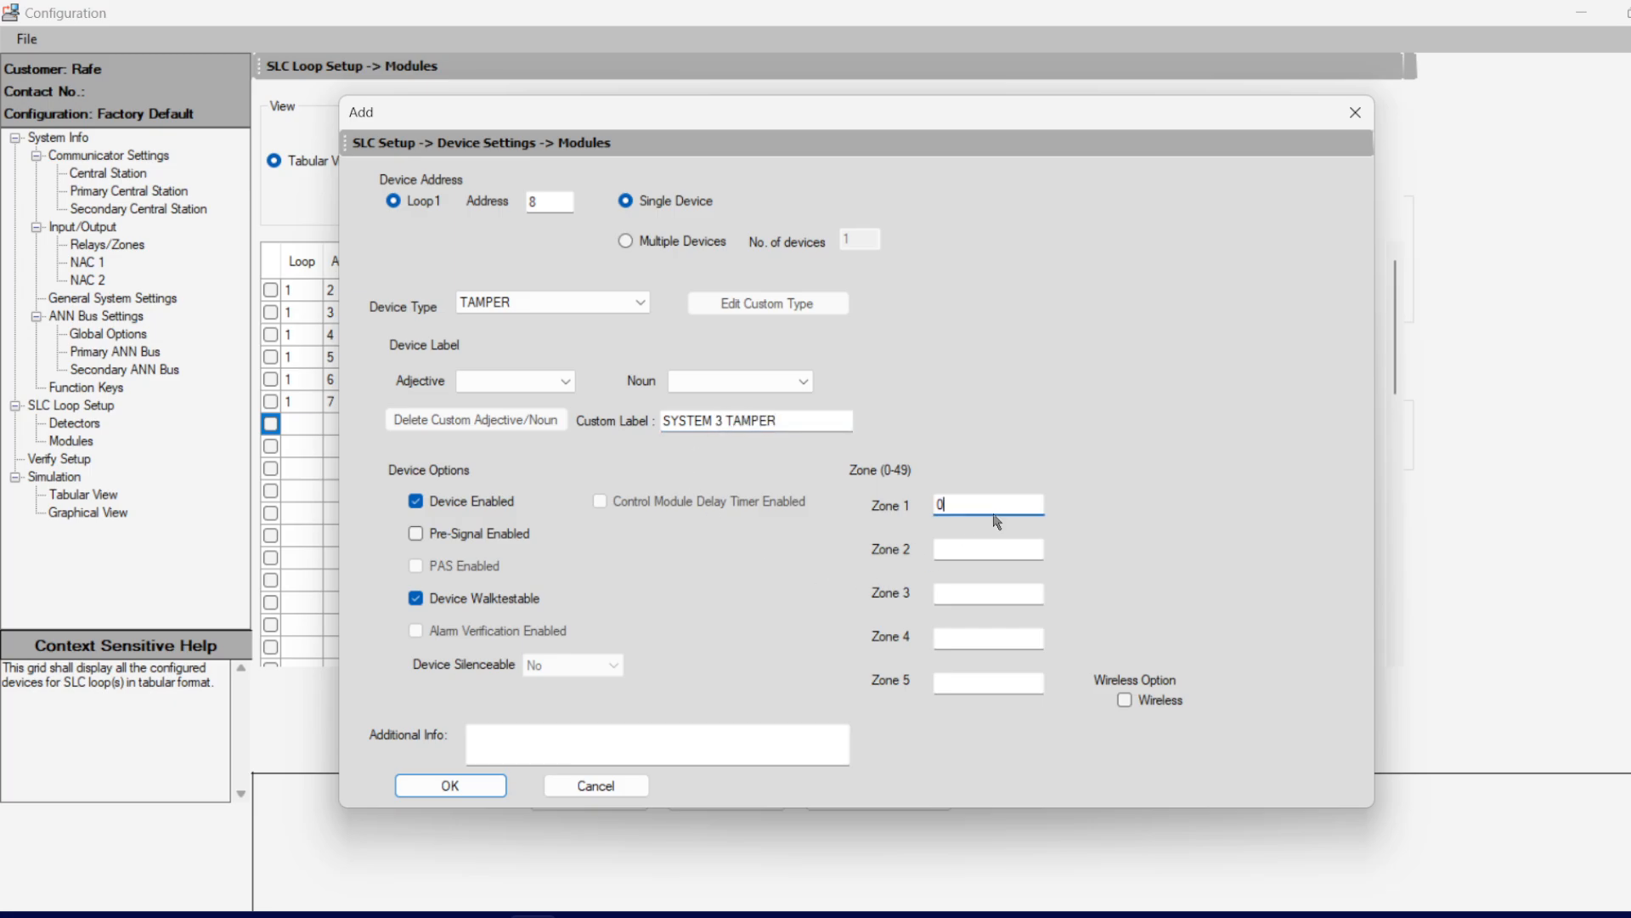
{"action": "type", "text": "1"}
{"action": "key", "text": "Return"}
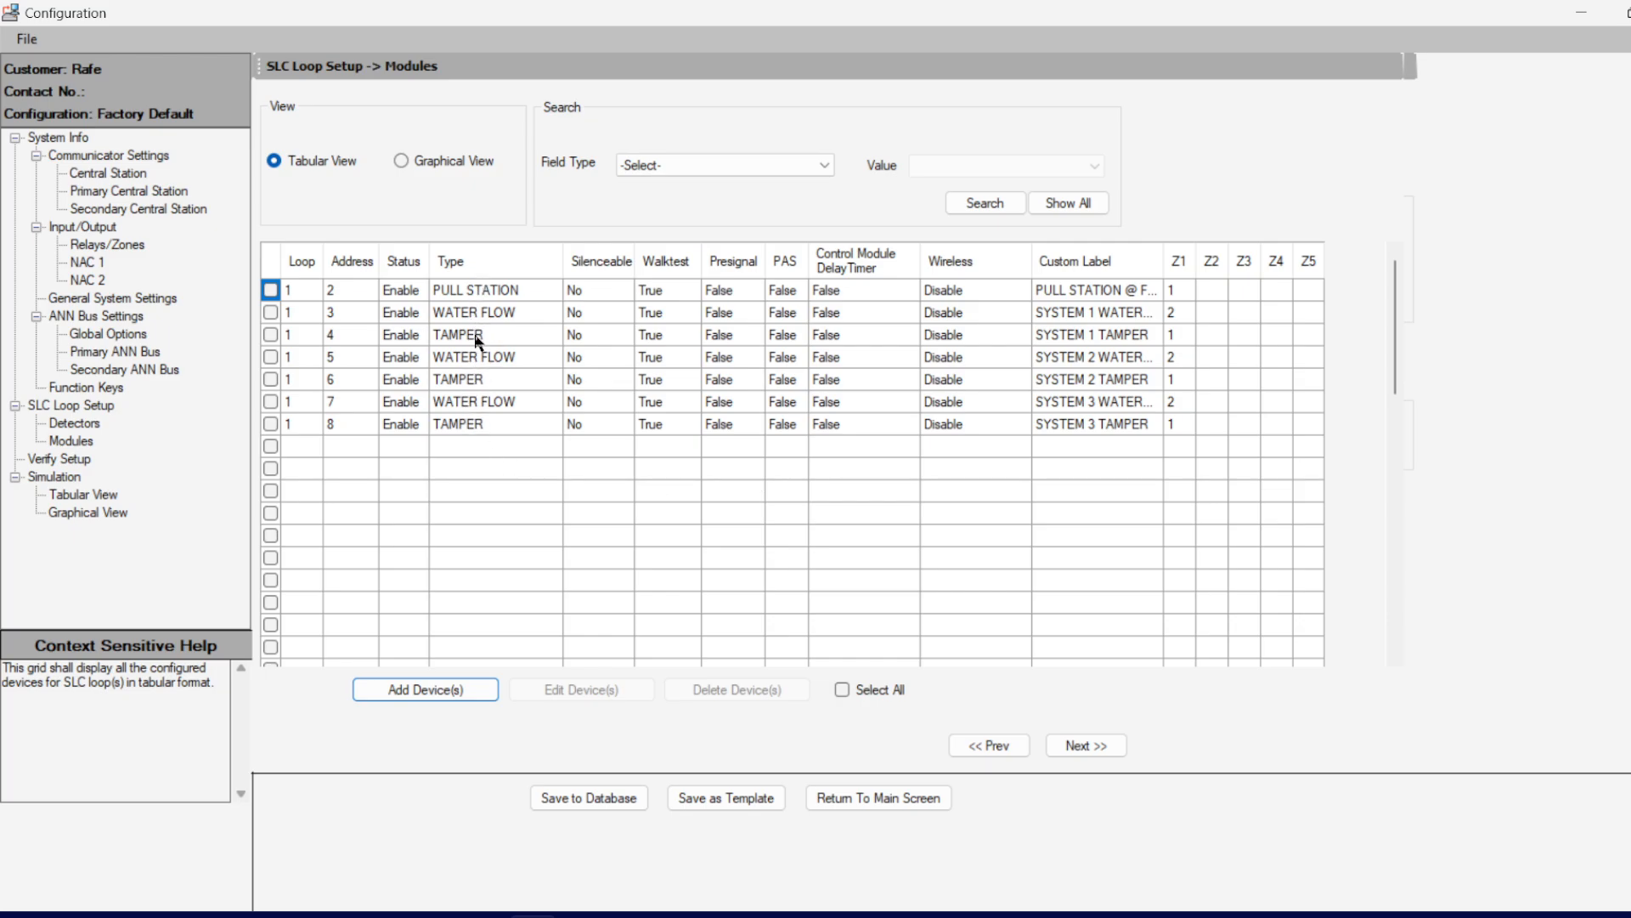
Step: Review the device types of the water flow and tamper modules in the Loop 1 module list
{"action": "left_click", "coordinate": [480, 313]}
{"action": "left_click", "coordinate": [463, 337]}
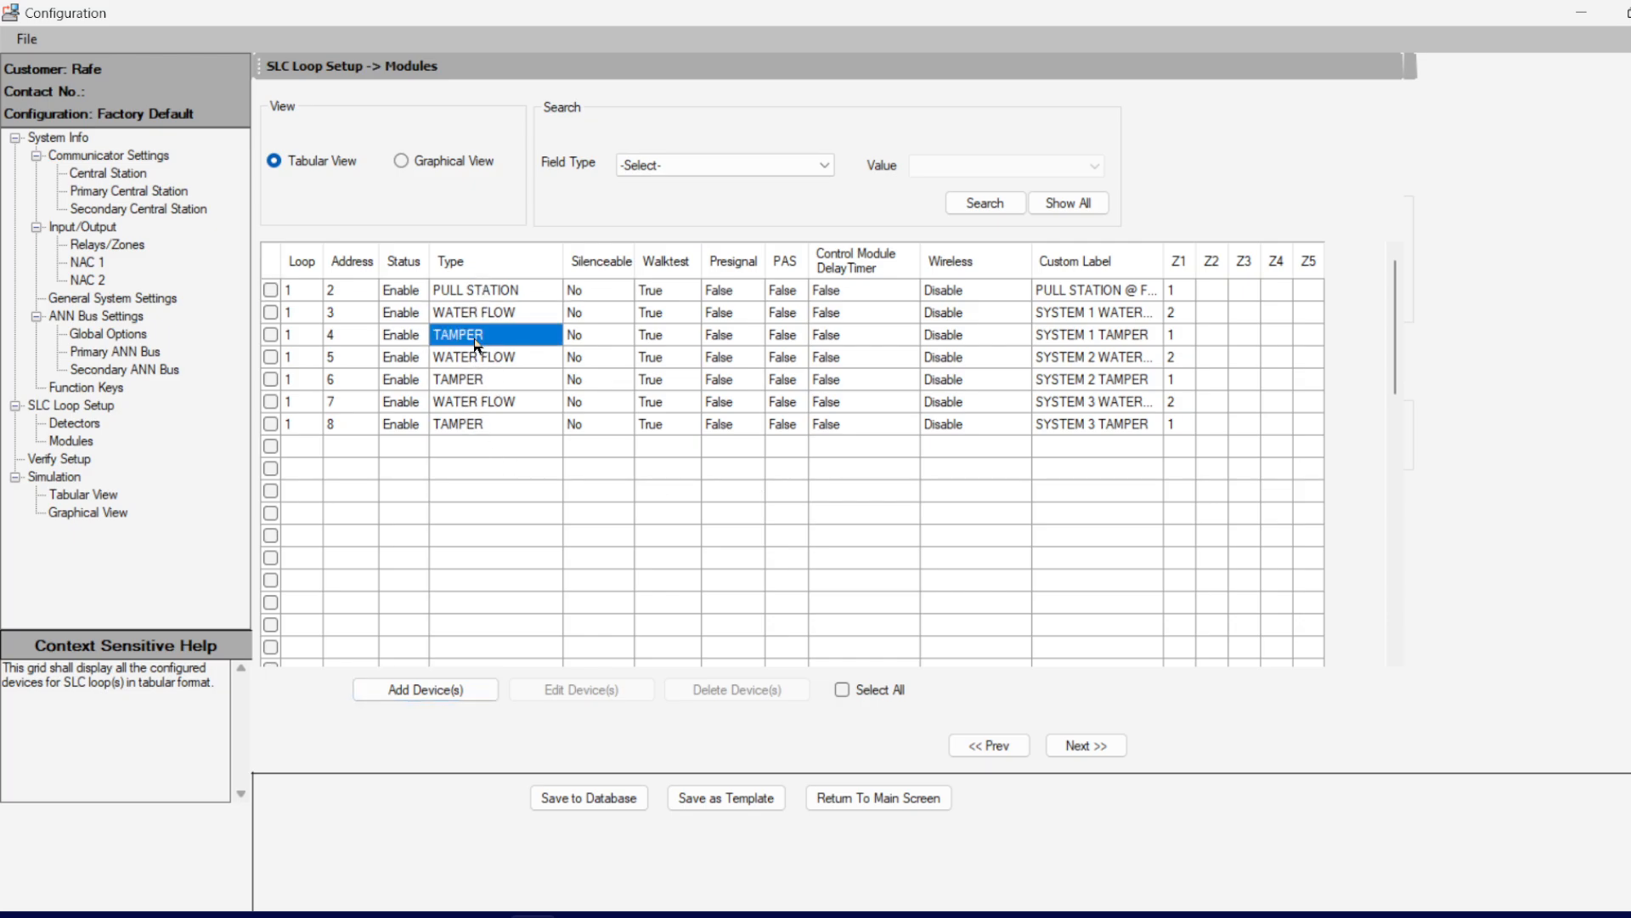
{"action": "key", "text": "Down"}
{"action": "key", "text": "Down"}
{"action": "key", "text": "Down"}
{"action": "key", "text": "Down"}
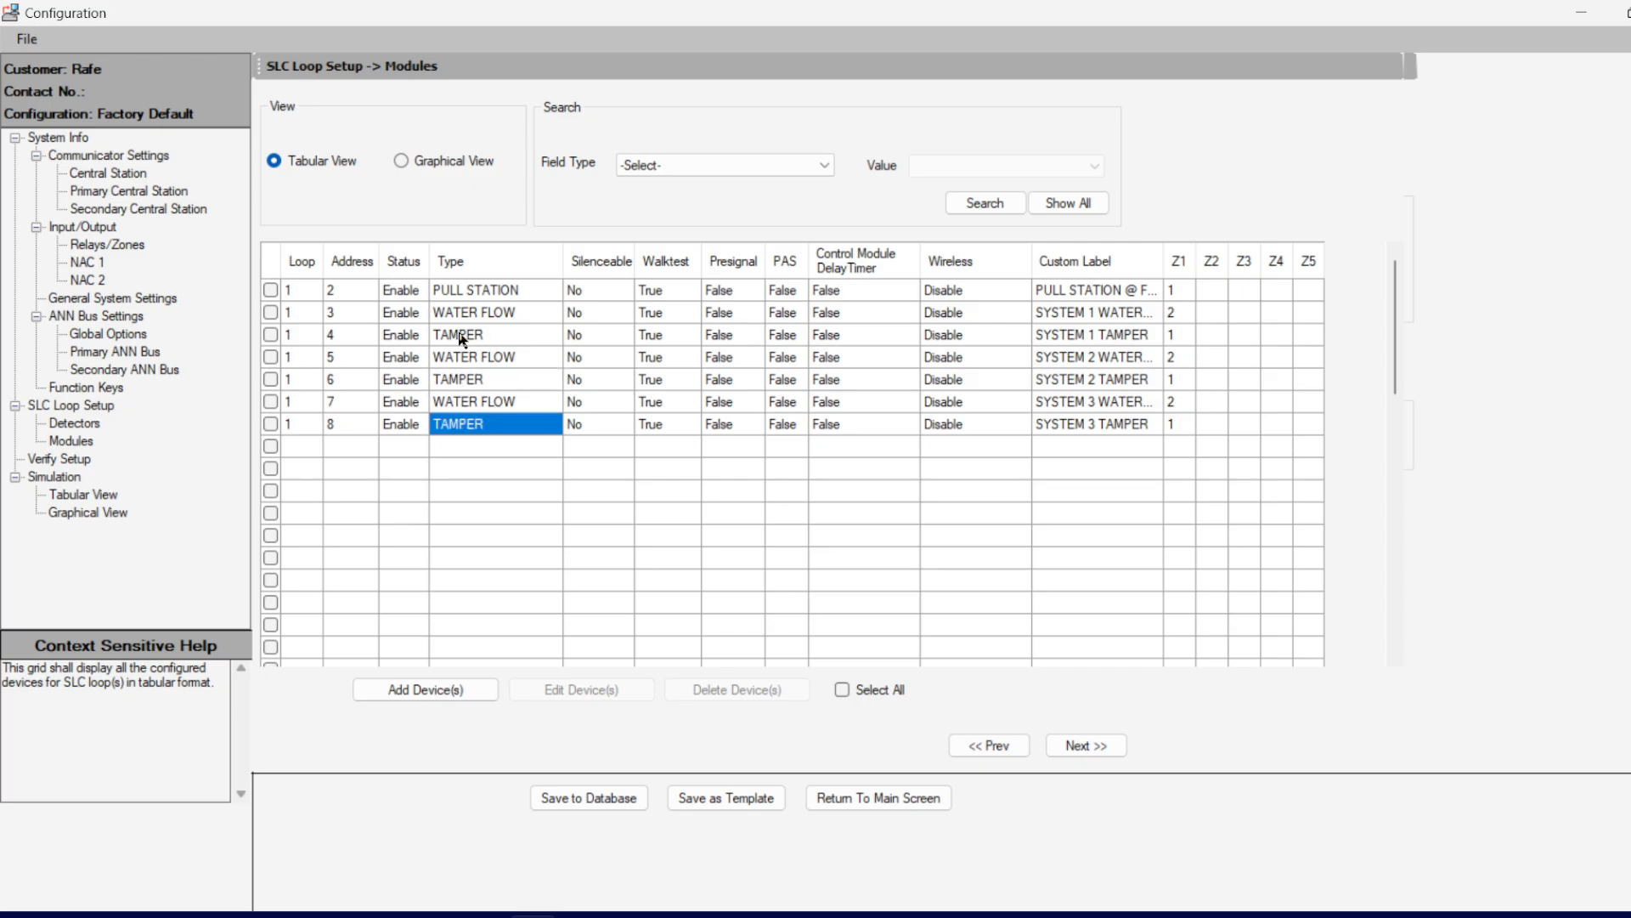
{"action": "key", "text": "Down"}
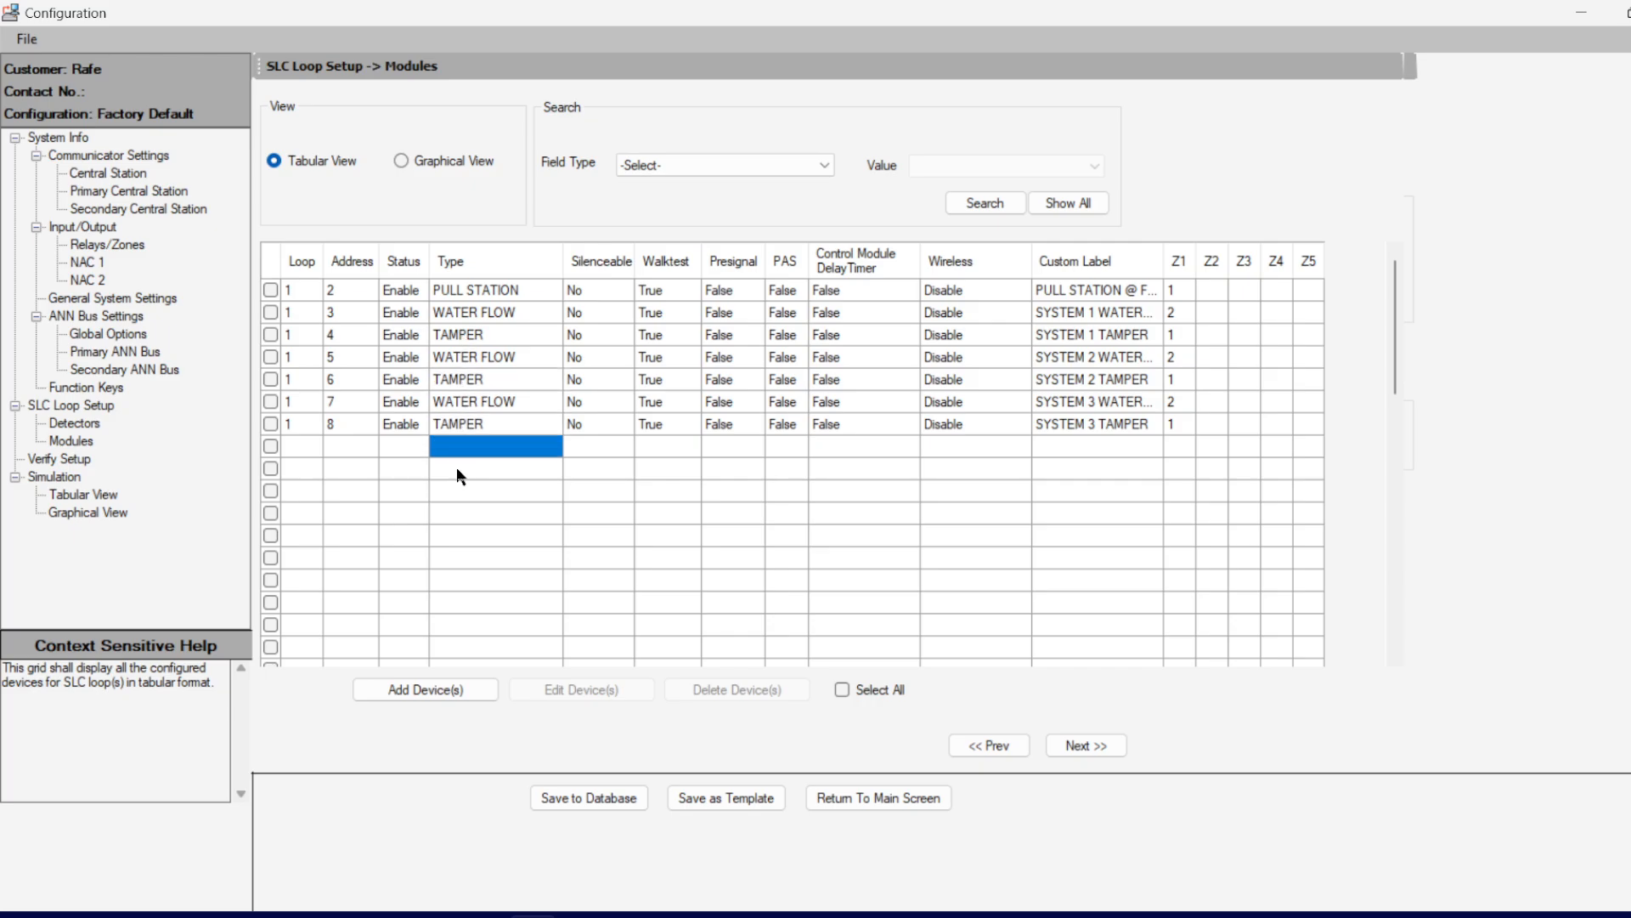
Step: Start adding a fourth WATER FLOW module on Loop 1 and give it the custom label "SYSTEM 4 WATERFLOW"
{"action": "left_click", "coordinate": [424, 687]}
{"action": "left_click", "coordinate": [600, 301]}
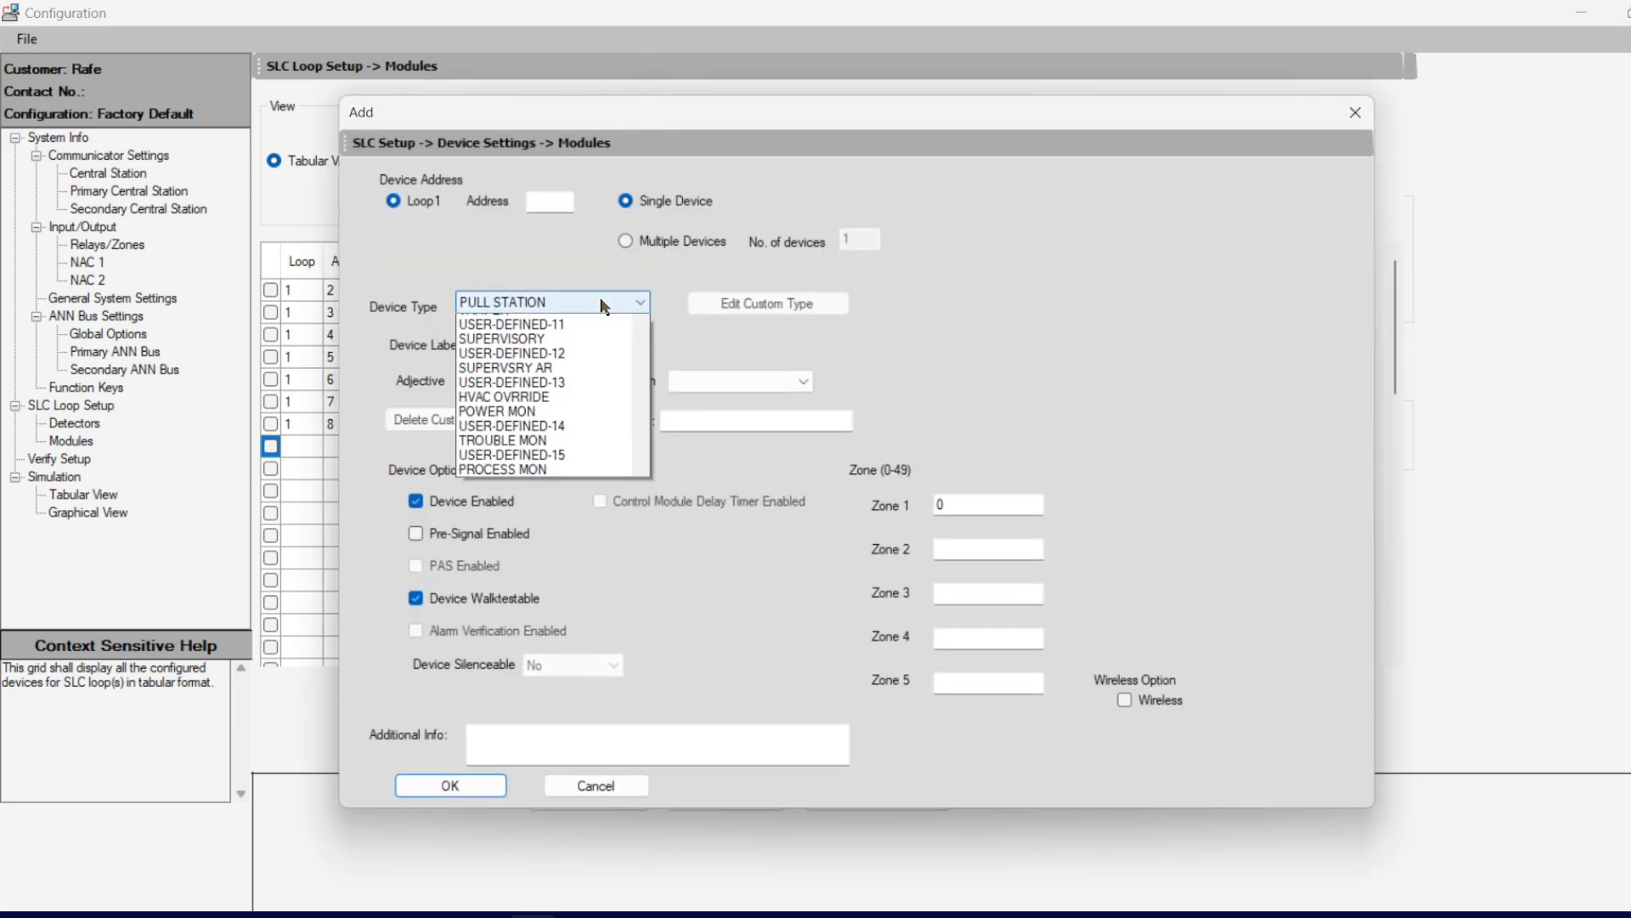
{"action": "left_click", "coordinate": [551, 355]}
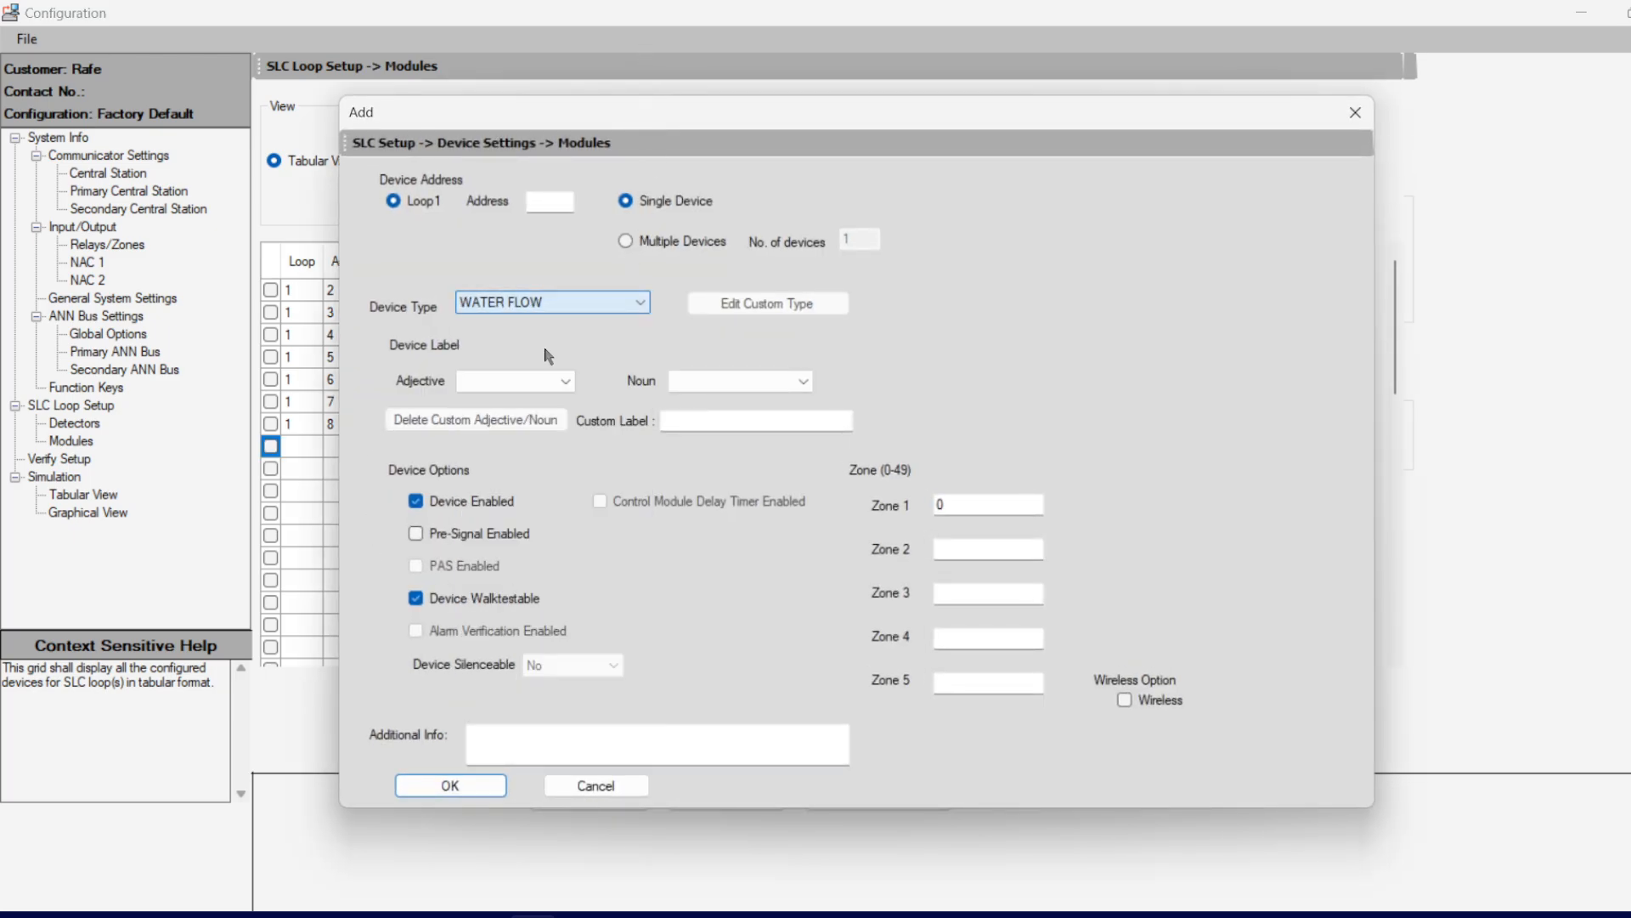
{"action": "left_click", "coordinate": [688, 416]}
{"action": "type", "text": "SYSTEM "}
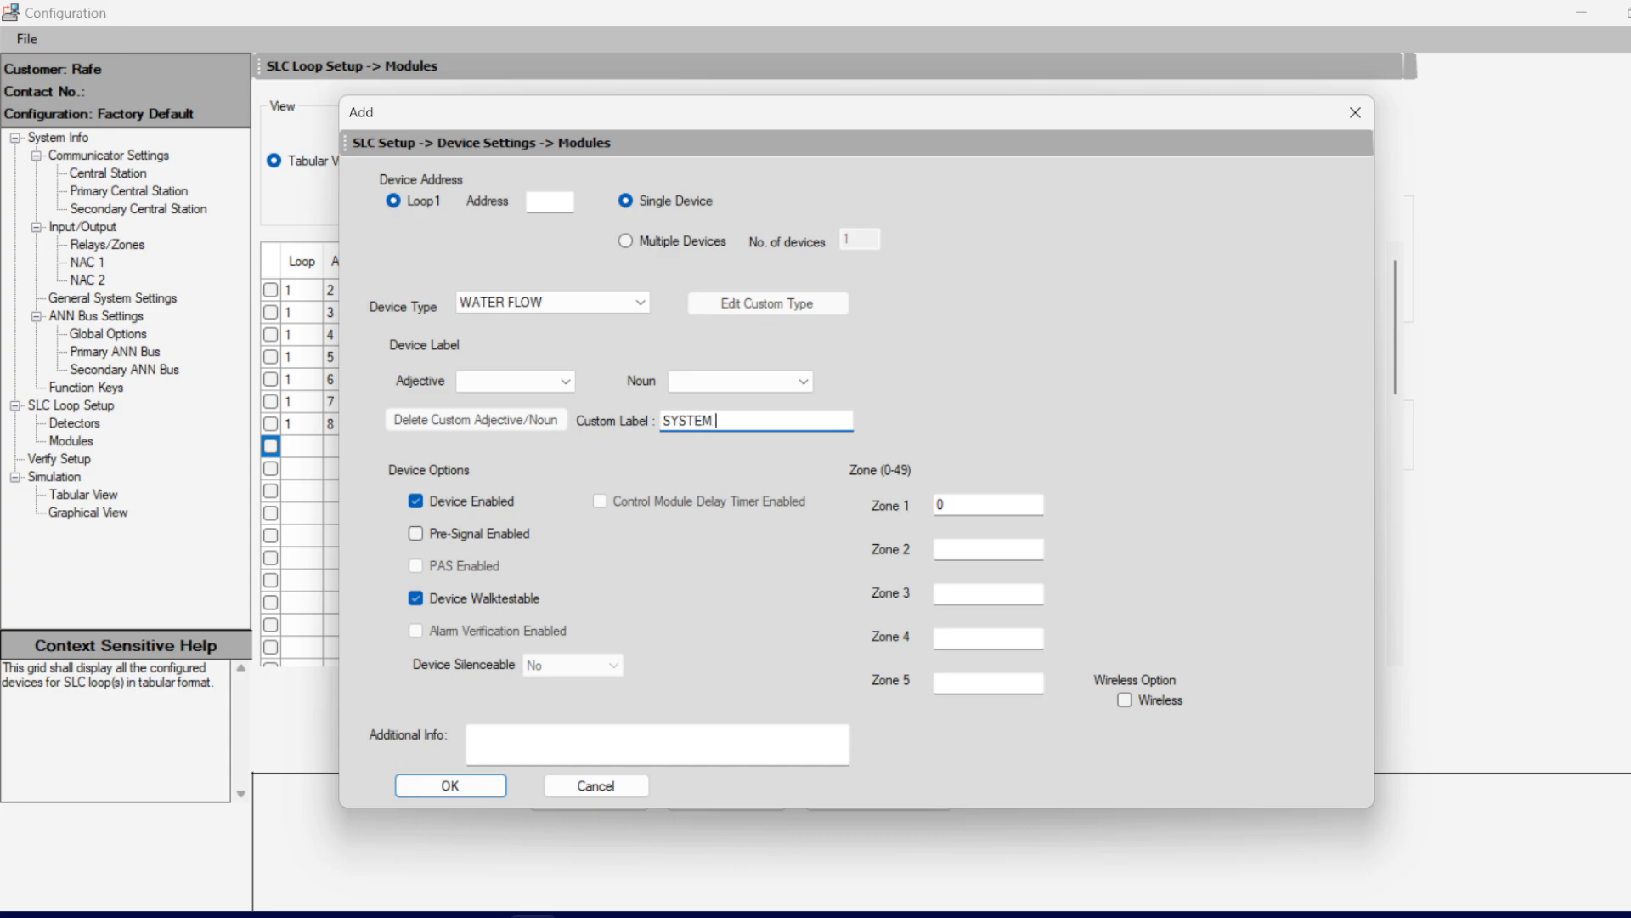
{"action": "type", "text": "4 WAT"}
{"action": "type", "text": "ERFLOW"}
{"action": "type", "text": "!"}
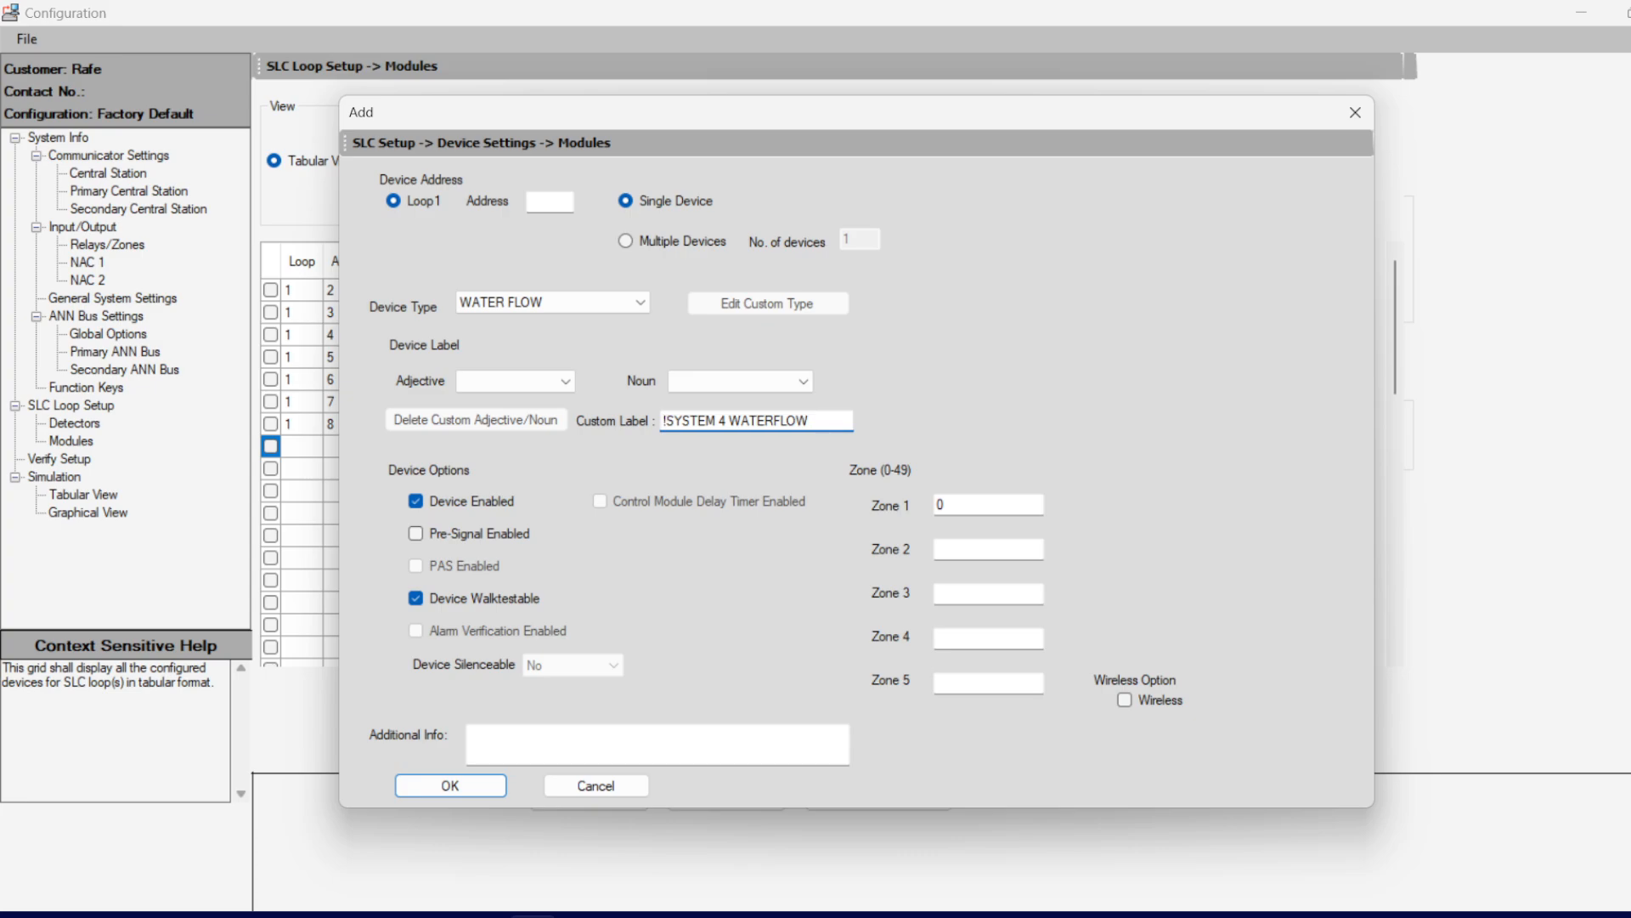
{"action": "key", "text": "BackSpace"}
Step: Set the SYSTEM 4 WATERFLOW module's Zone 1 to 2 and its address to 9, and save the device
{"action": "left_click", "coordinate": [964, 505]}
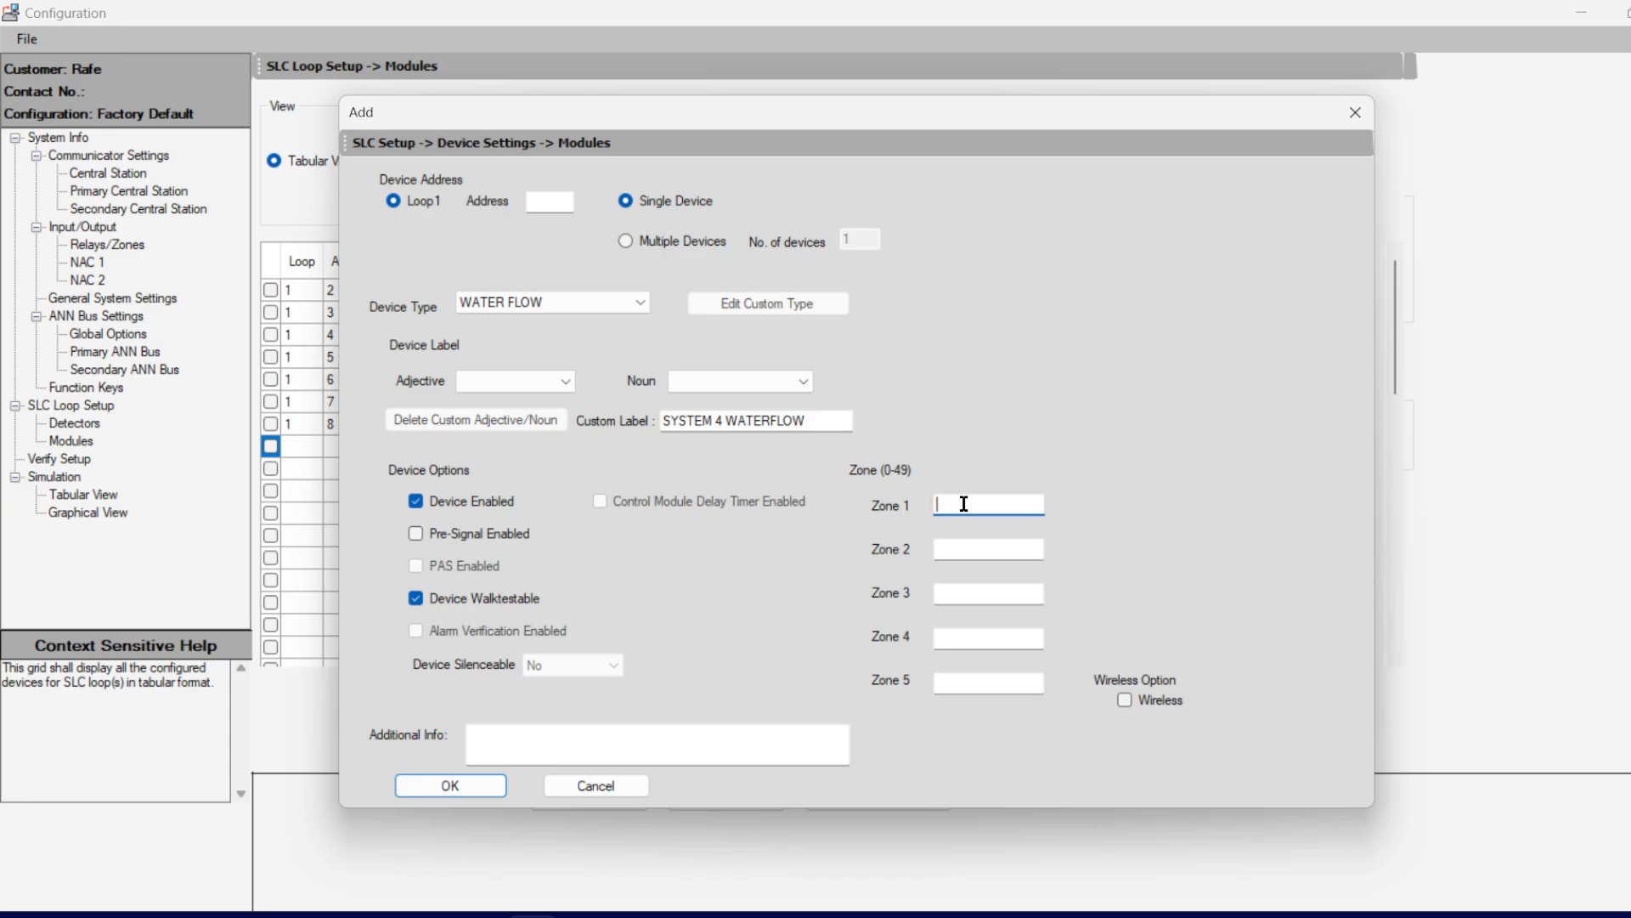
{"action": "type", "text": "2"}
{"action": "left_click", "coordinate": [540, 204]}
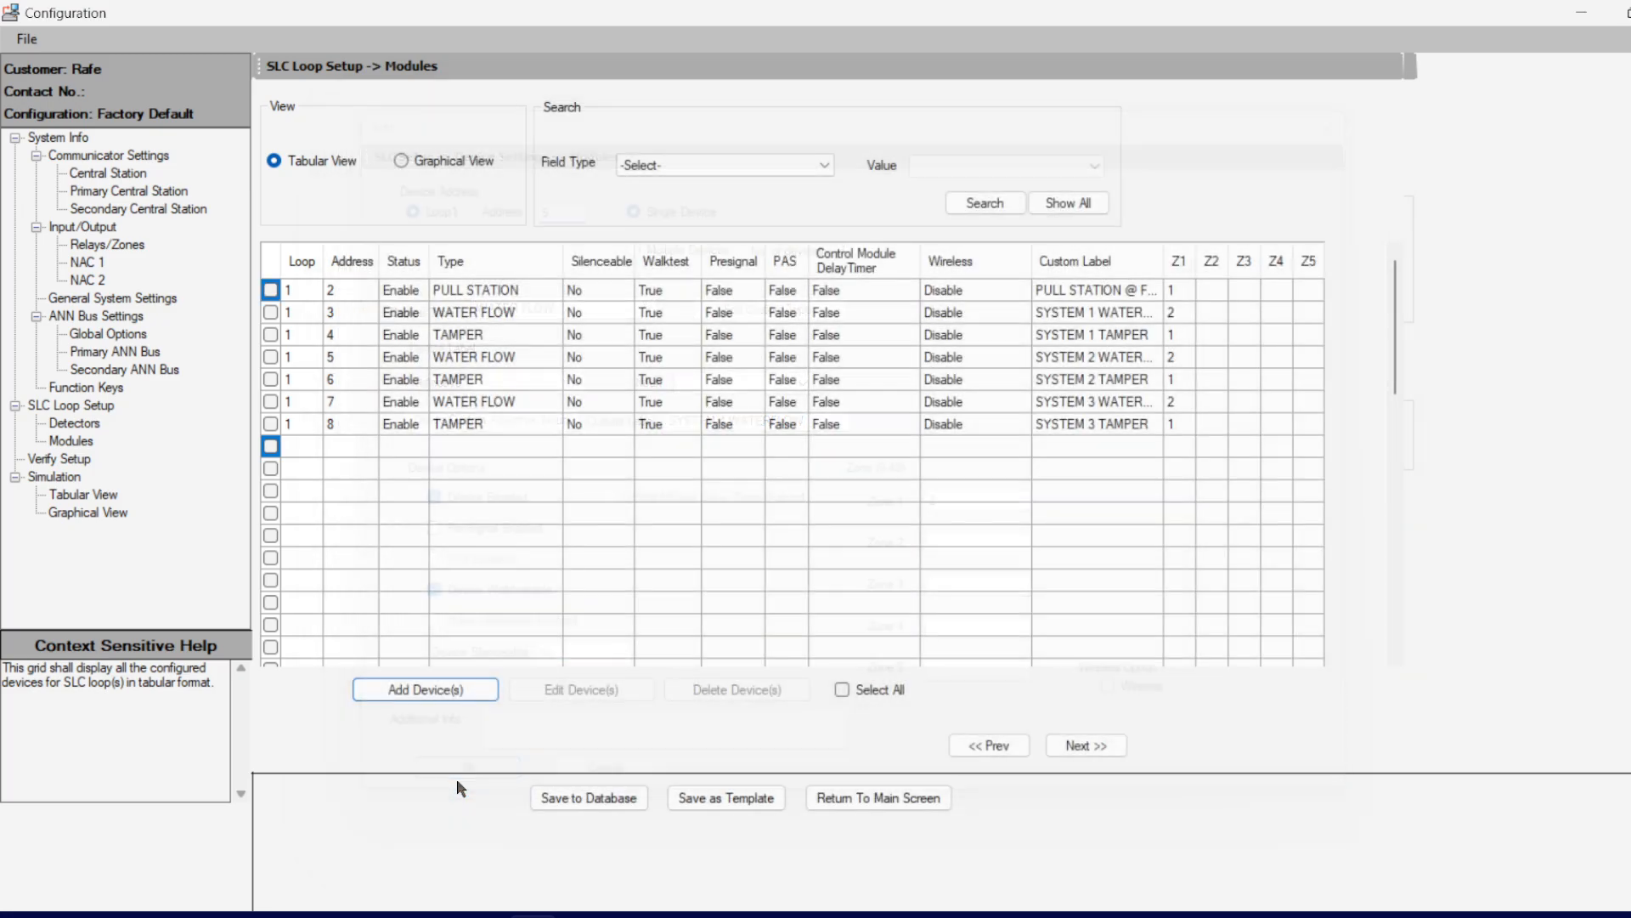
{"action": "left_click", "coordinate": [454, 782]}
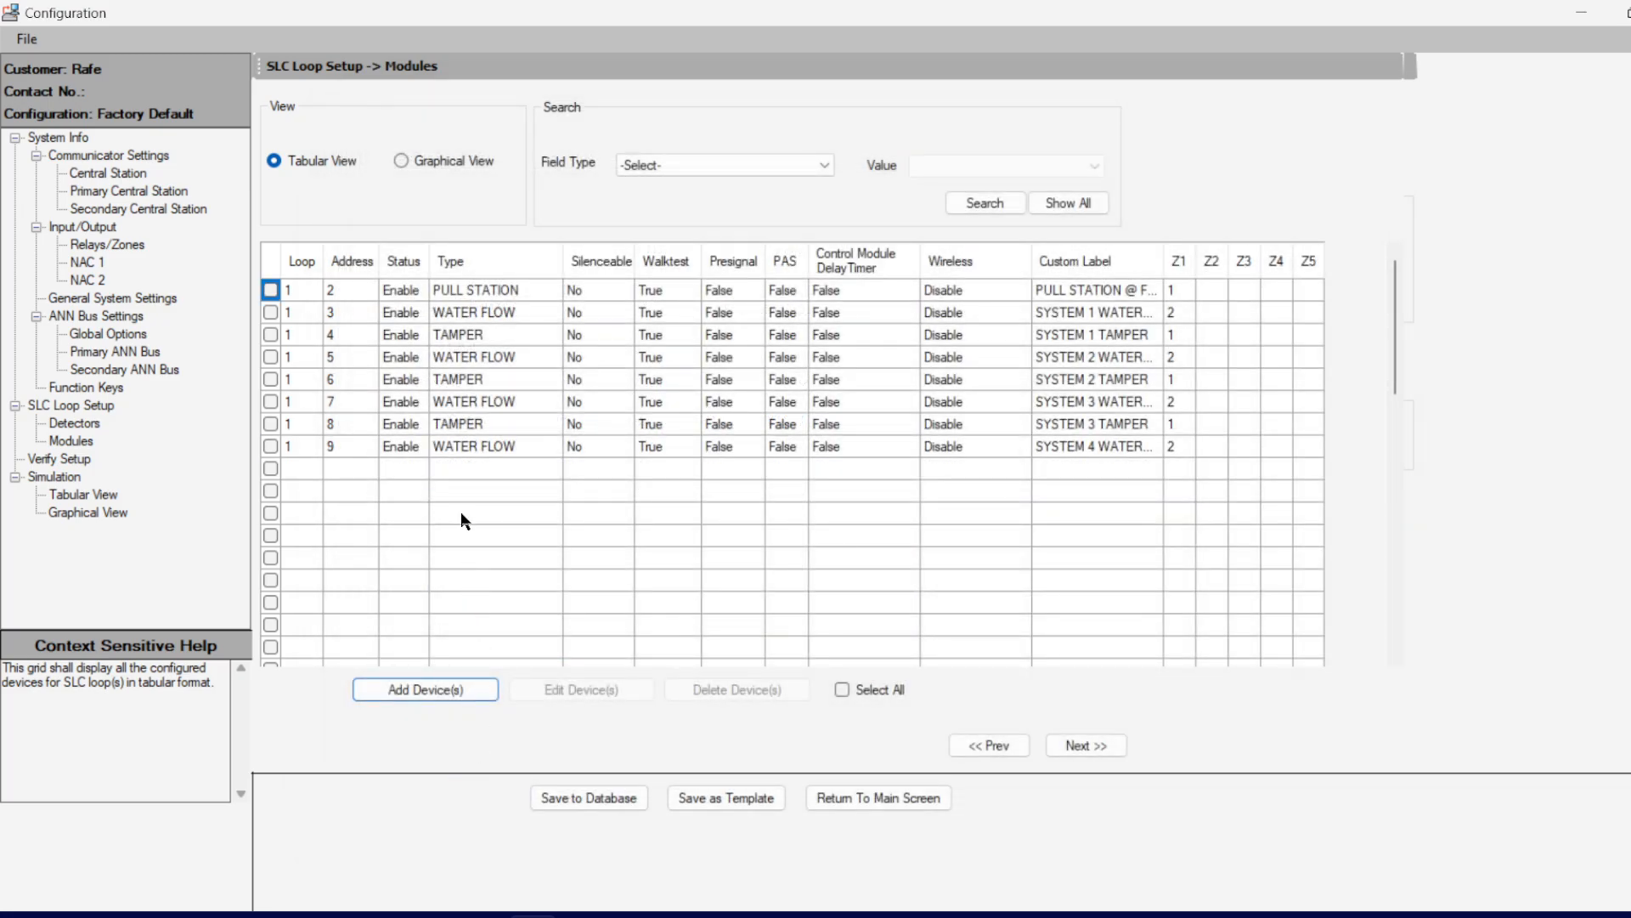
Step: Add a TAMPER module at address 10 on Loop 1 with Zone 1 set to 1 and the custom label left blank
{"action": "left_click", "coordinate": [465, 468]}
{"action": "left_click", "coordinate": [432, 691]}
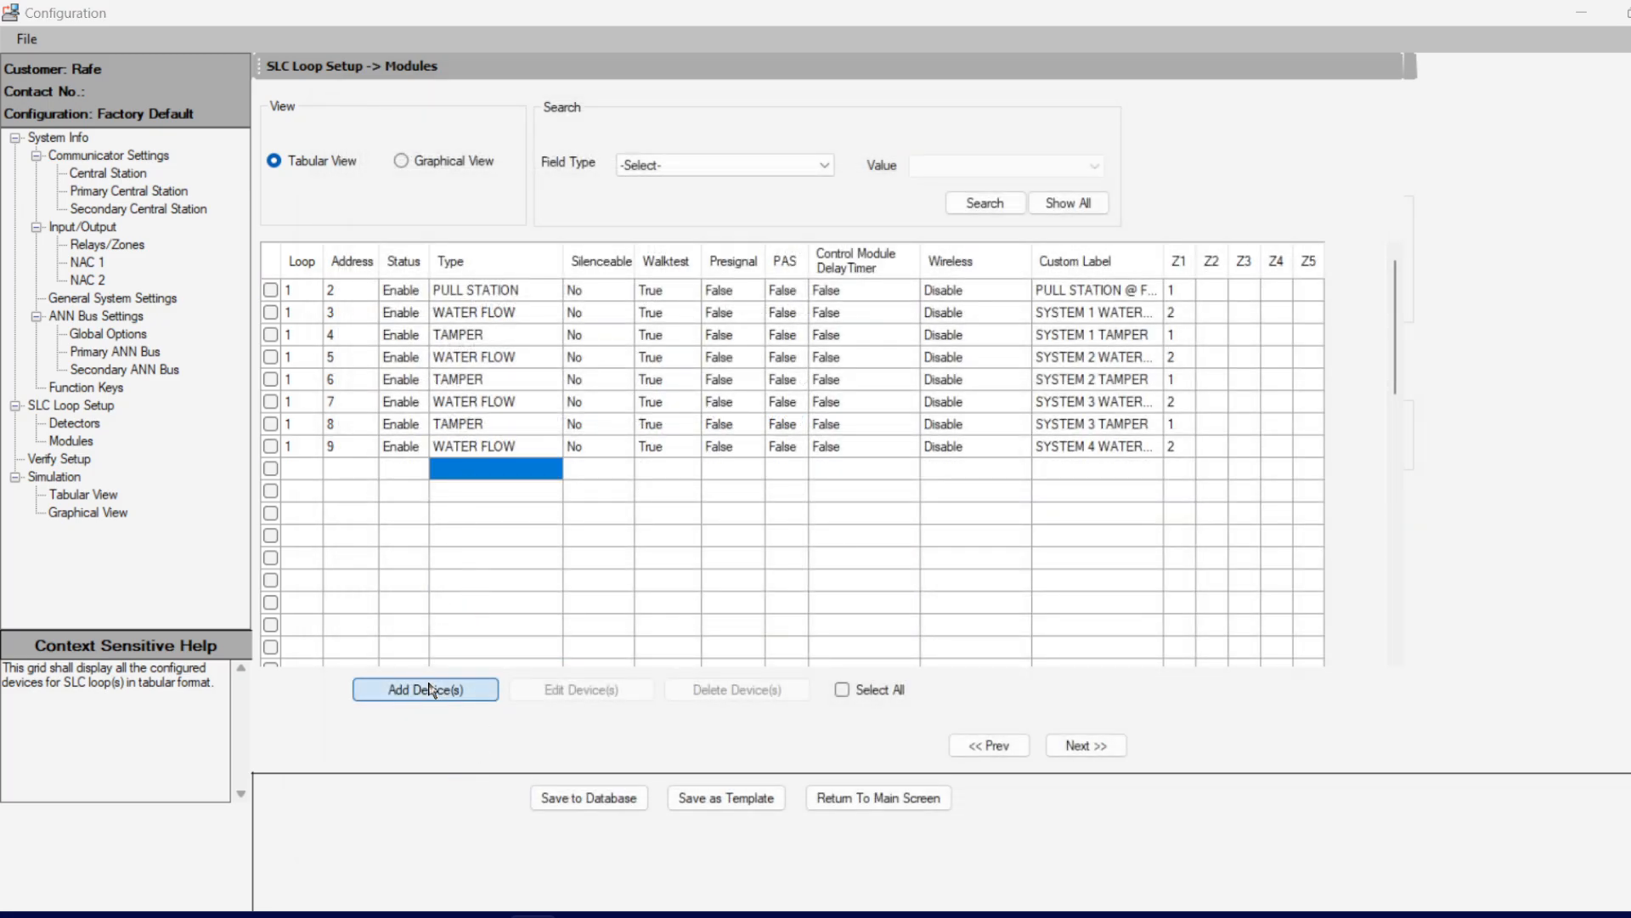
{"action": "left_click", "coordinate": [572, 203]}
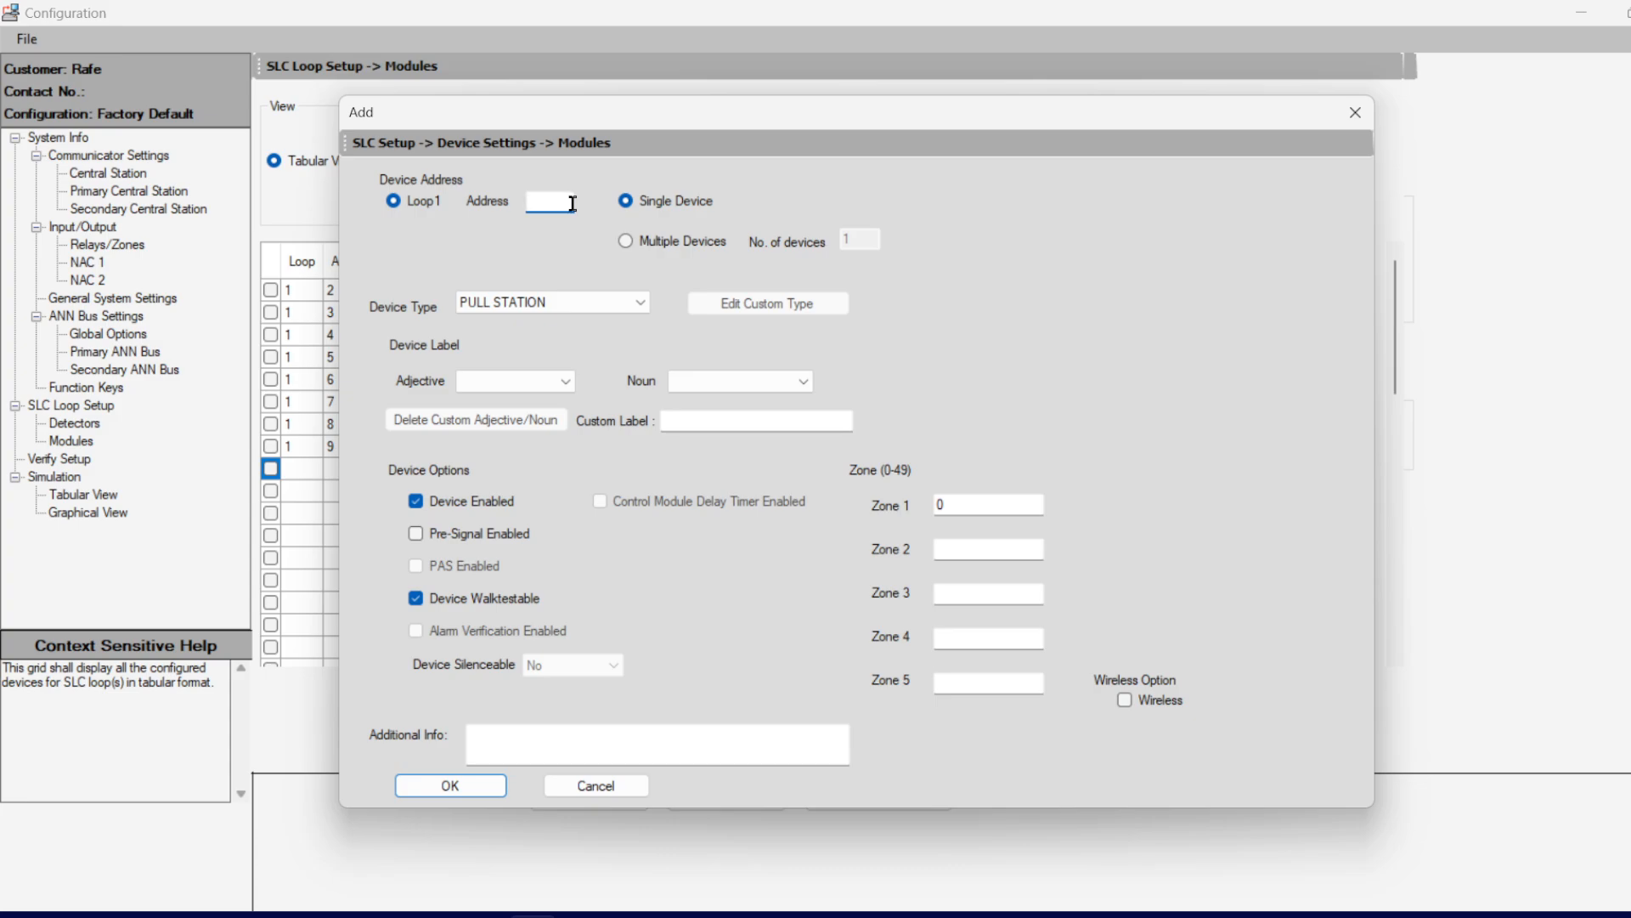
{"action": "type", "text": "10"}
{"action": "left_click", "coordinate": [552, 304]}
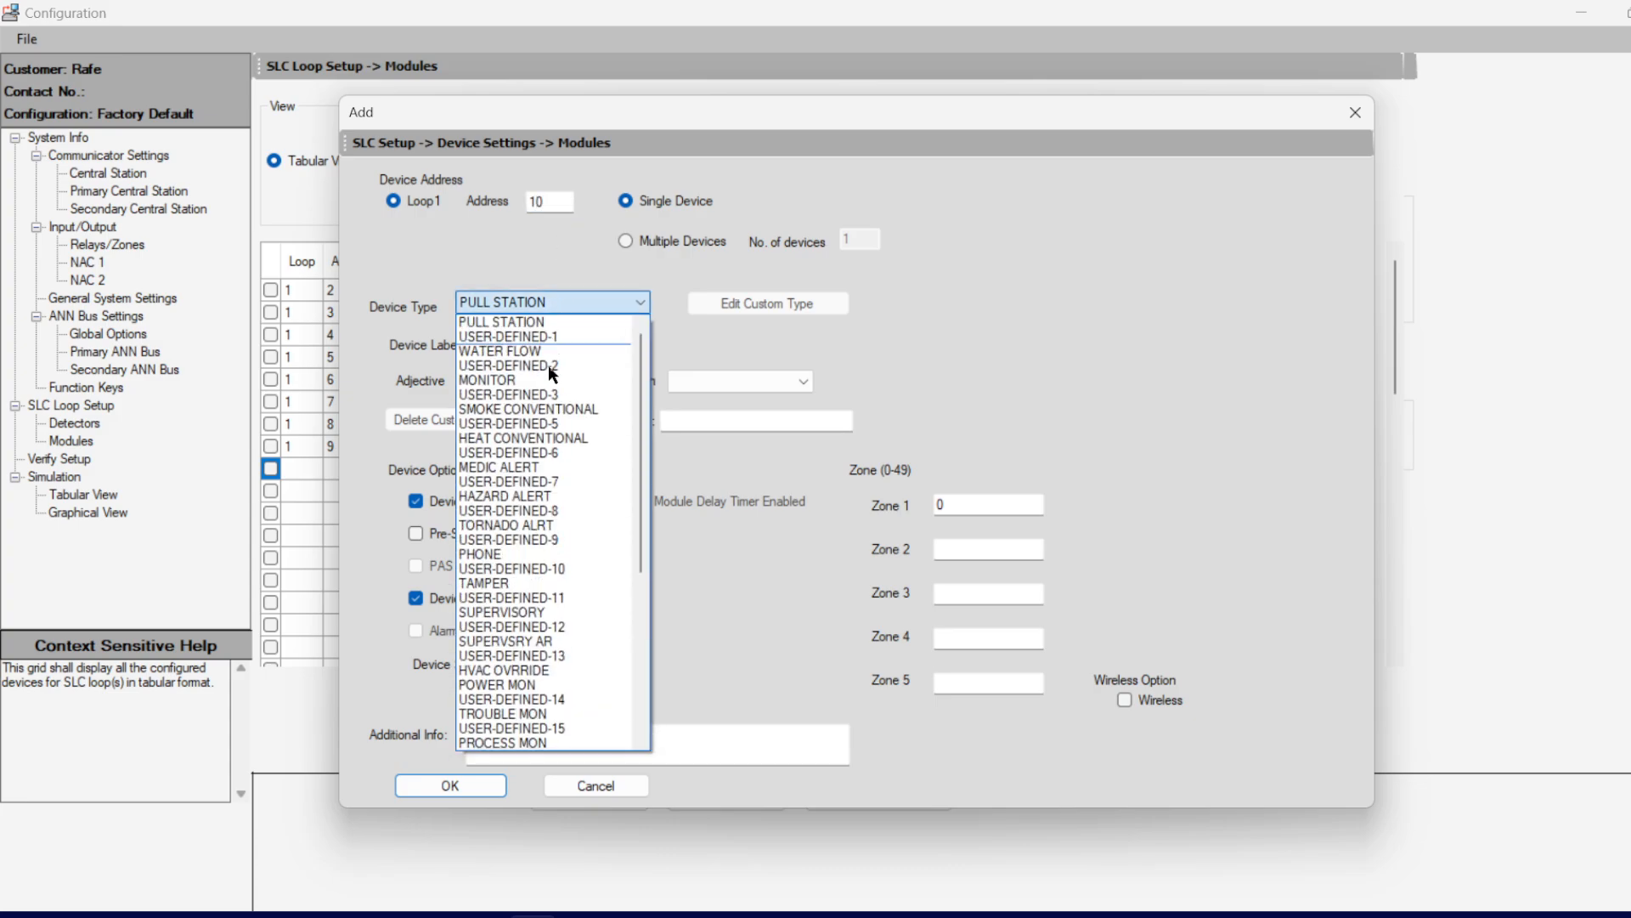
{"action": "left_click", "coordinate": [514, 583]}
{"action": "left_click", "coordinate": [984, 501]}
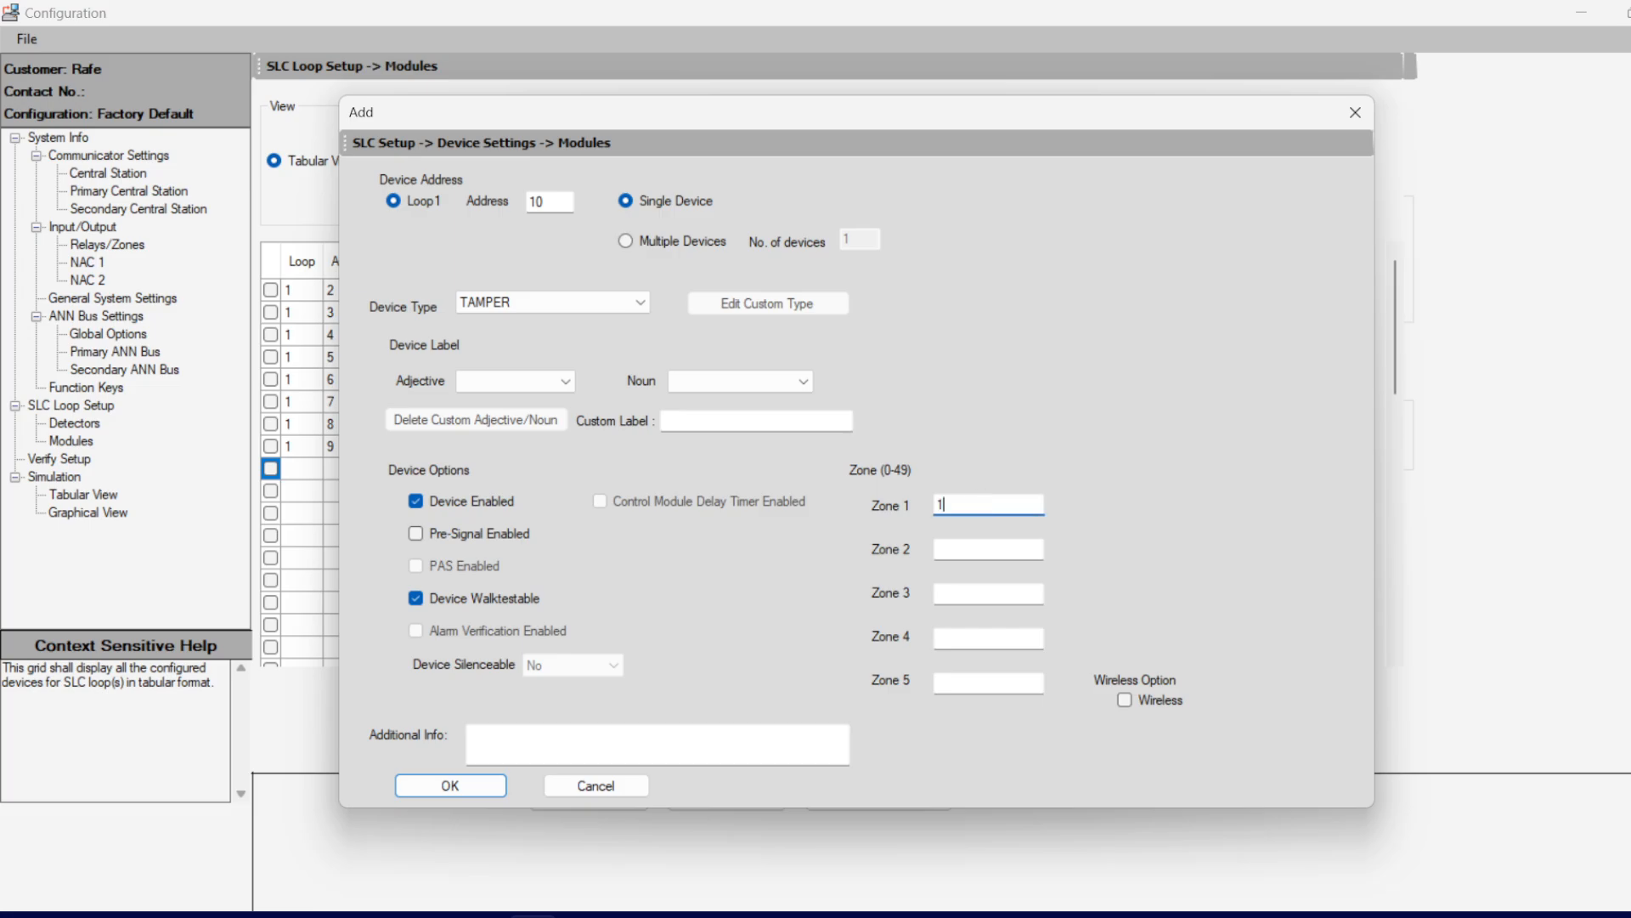
{"action": "key", "text": "Return"}
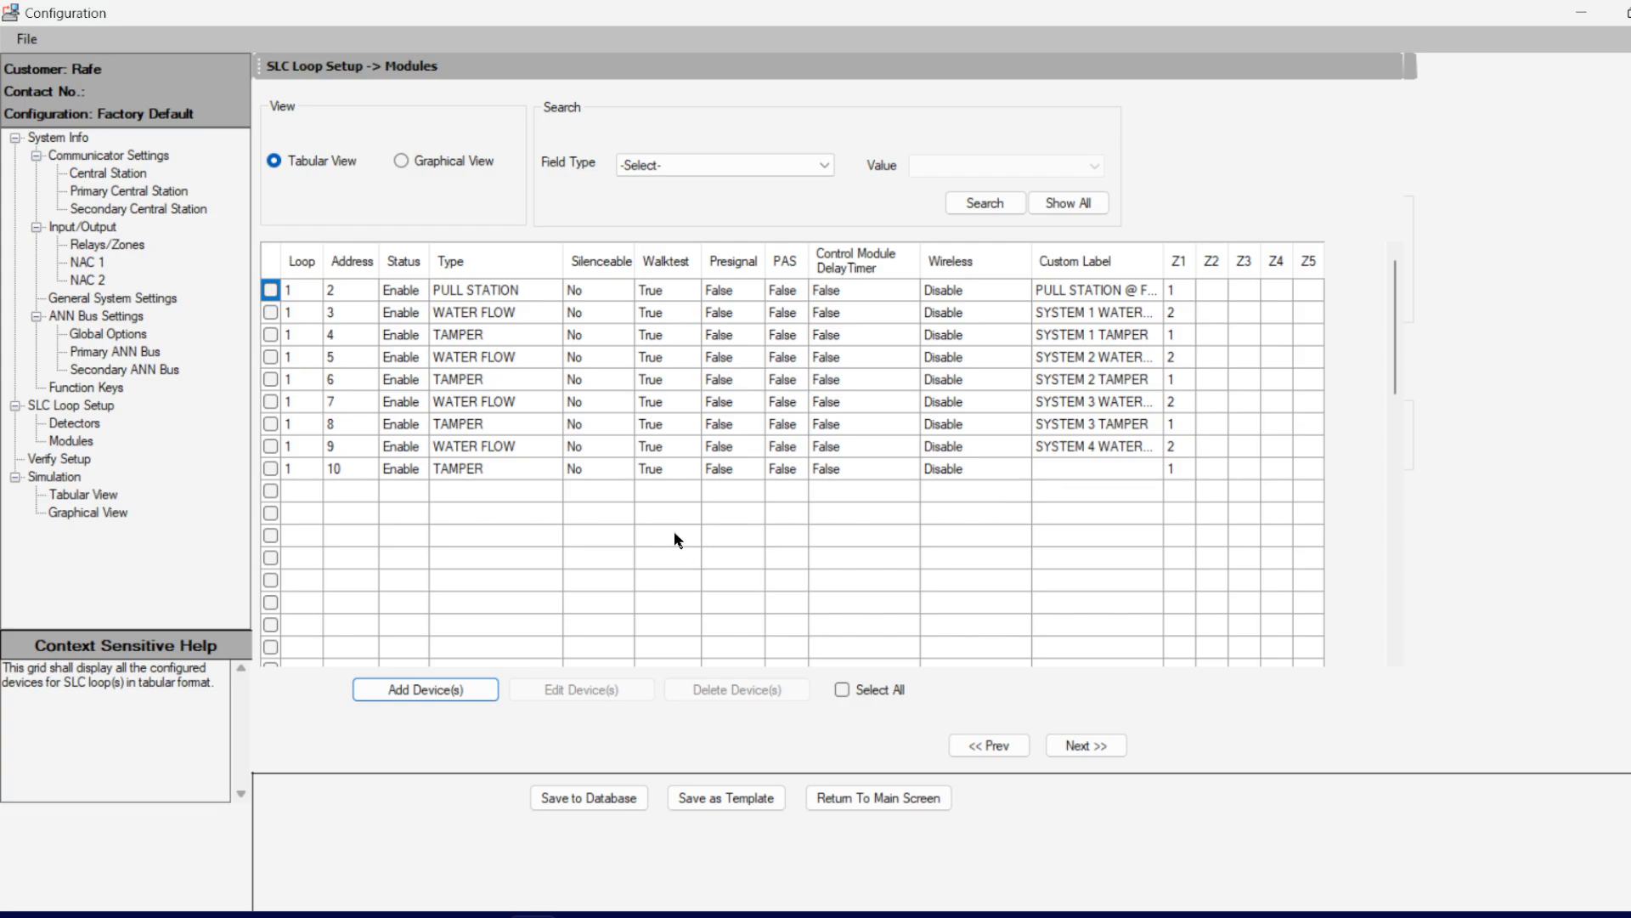
Step: Set the custom label of the TAMPER module at address 10 to "SYSTEM 4 TAMPER"
{"action": "left_click", "coordinate": [1062, 468]}
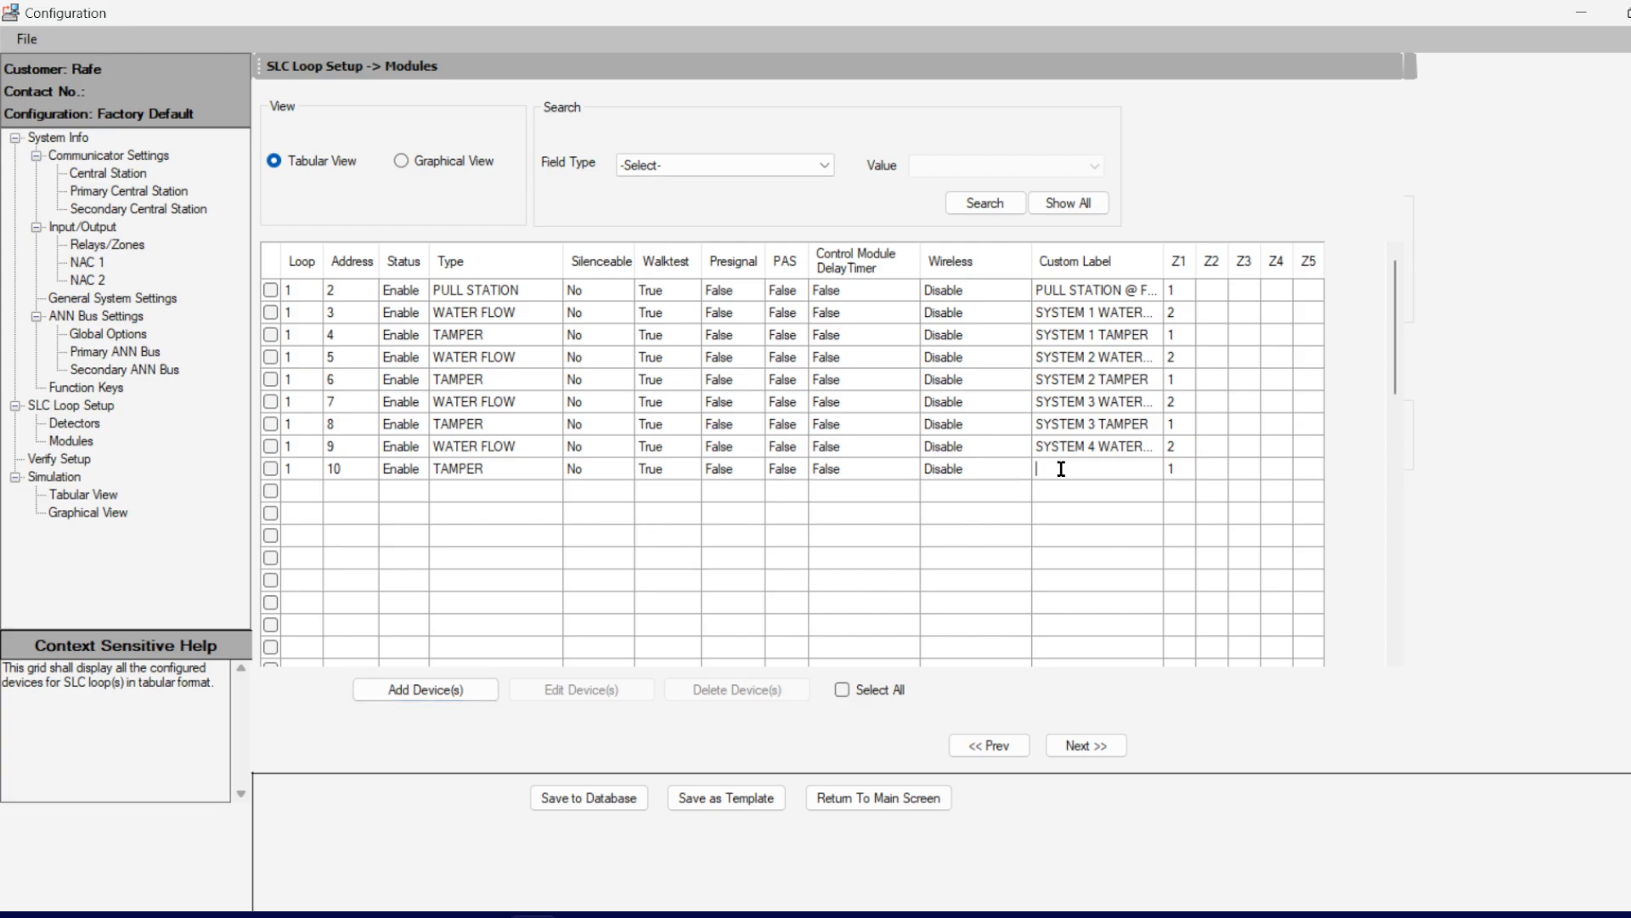
{"action": "type", "text": "SYSTEM"}
{"action": "type", "text": "4 TAMO"}
{"action": "type", "text": "ER"}
{"action": "left_click", "coordinate": [472, 494]}
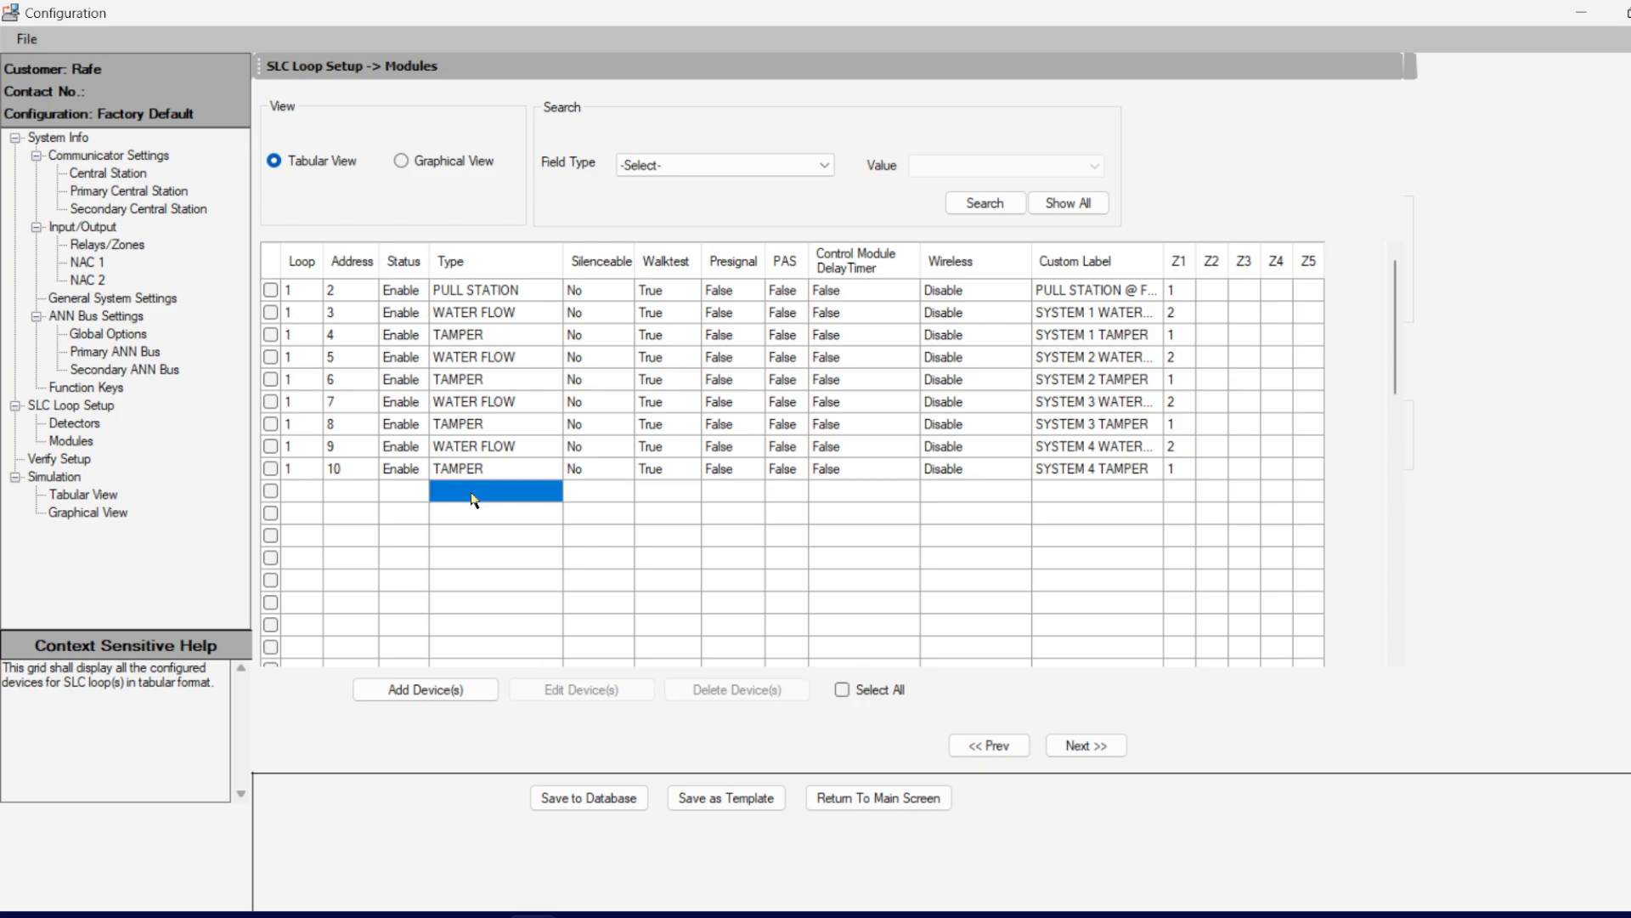
Step: Add a WATER FLOW module at address 11 on Loop 1 with custom label "SYSTEM 5 WATERFLOW" and Zone 1 set to 2
{"action": "left_click", "coordinate": [446, 689]}
{"action": "left_click", "coordinate": [609, 309]}
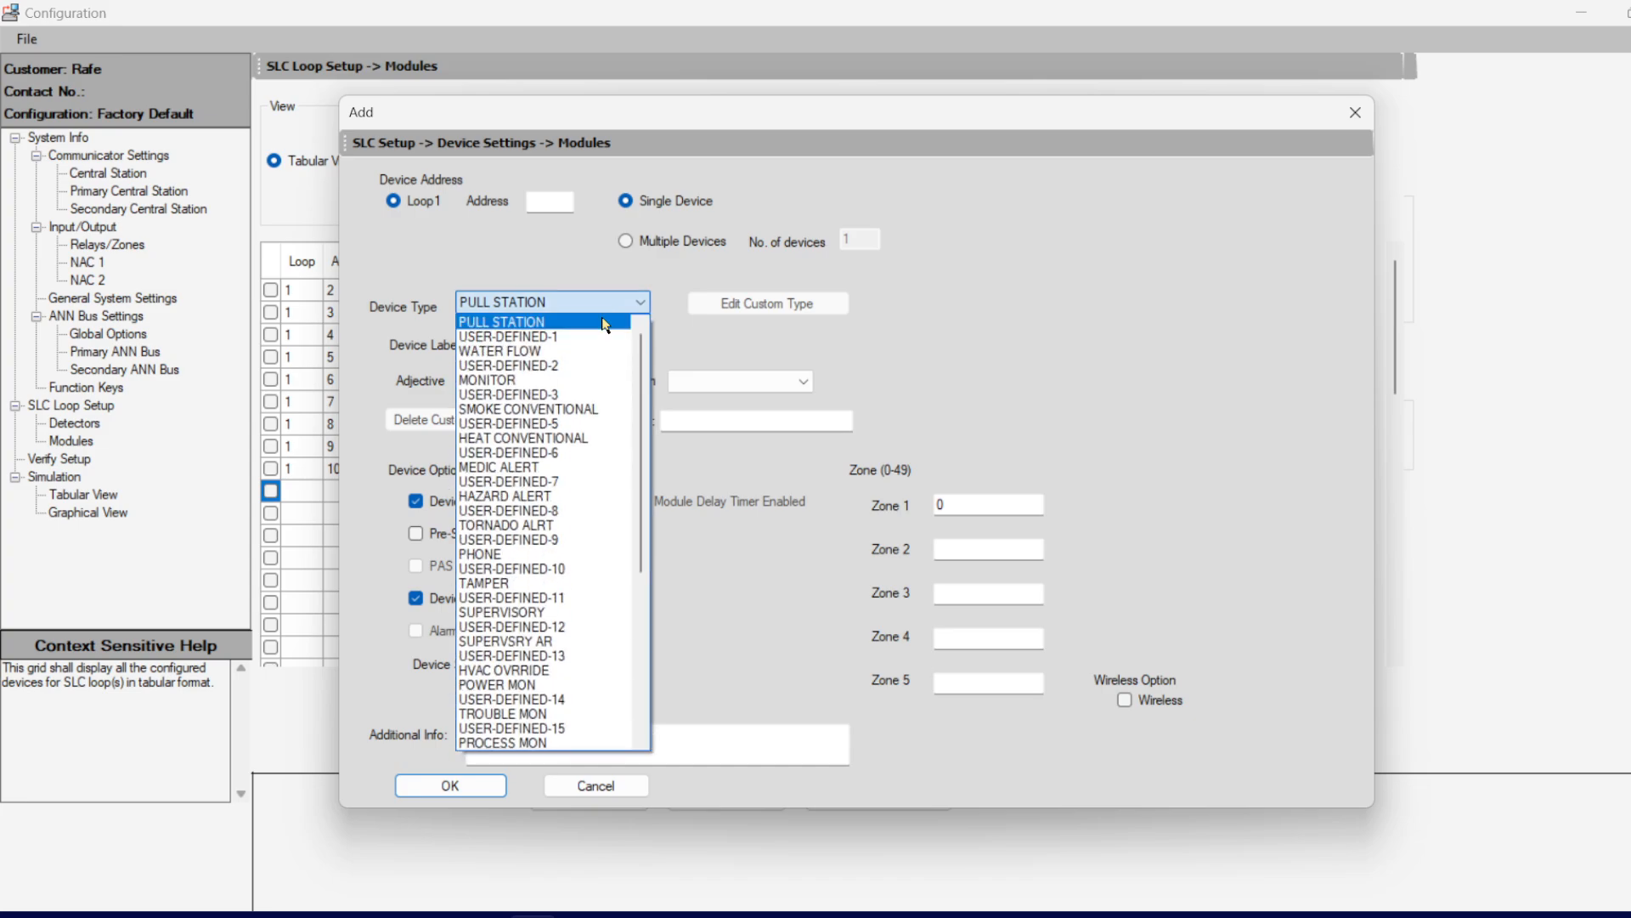
{"action": "left_click", "coordinate": [541, 351]}
{"action": "left_click", "coordinate": [558, 202]}
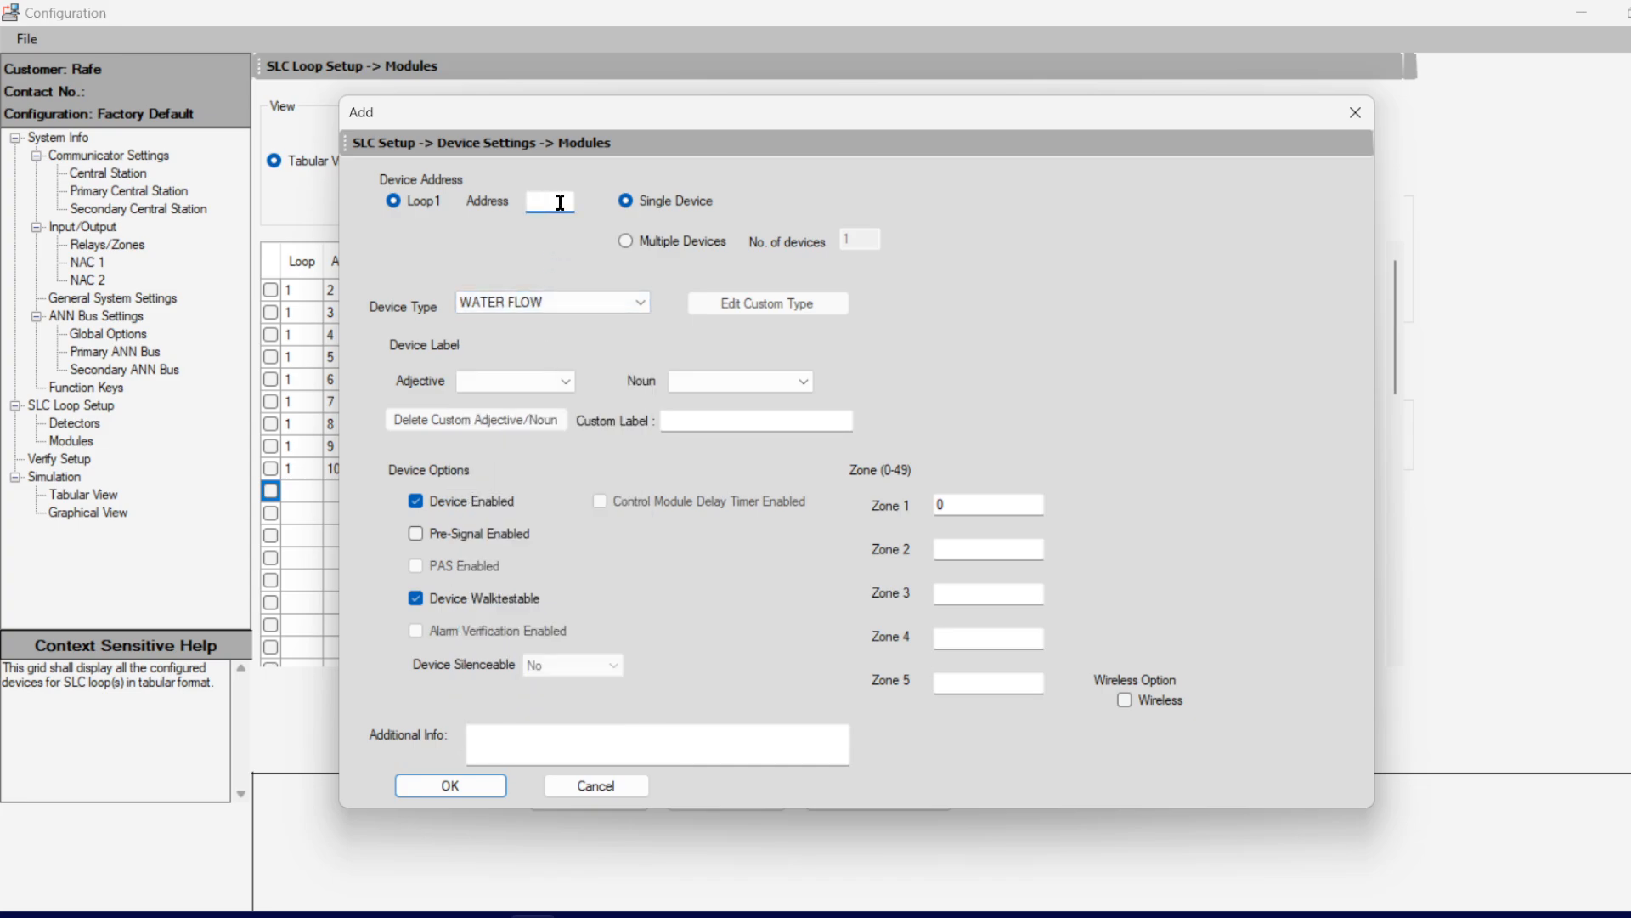
{"action": "type", "text": "11"}
{"action": "left_click", "coordinate": [696, 422]}
{"action": "type", "text": "SYSTEM "}
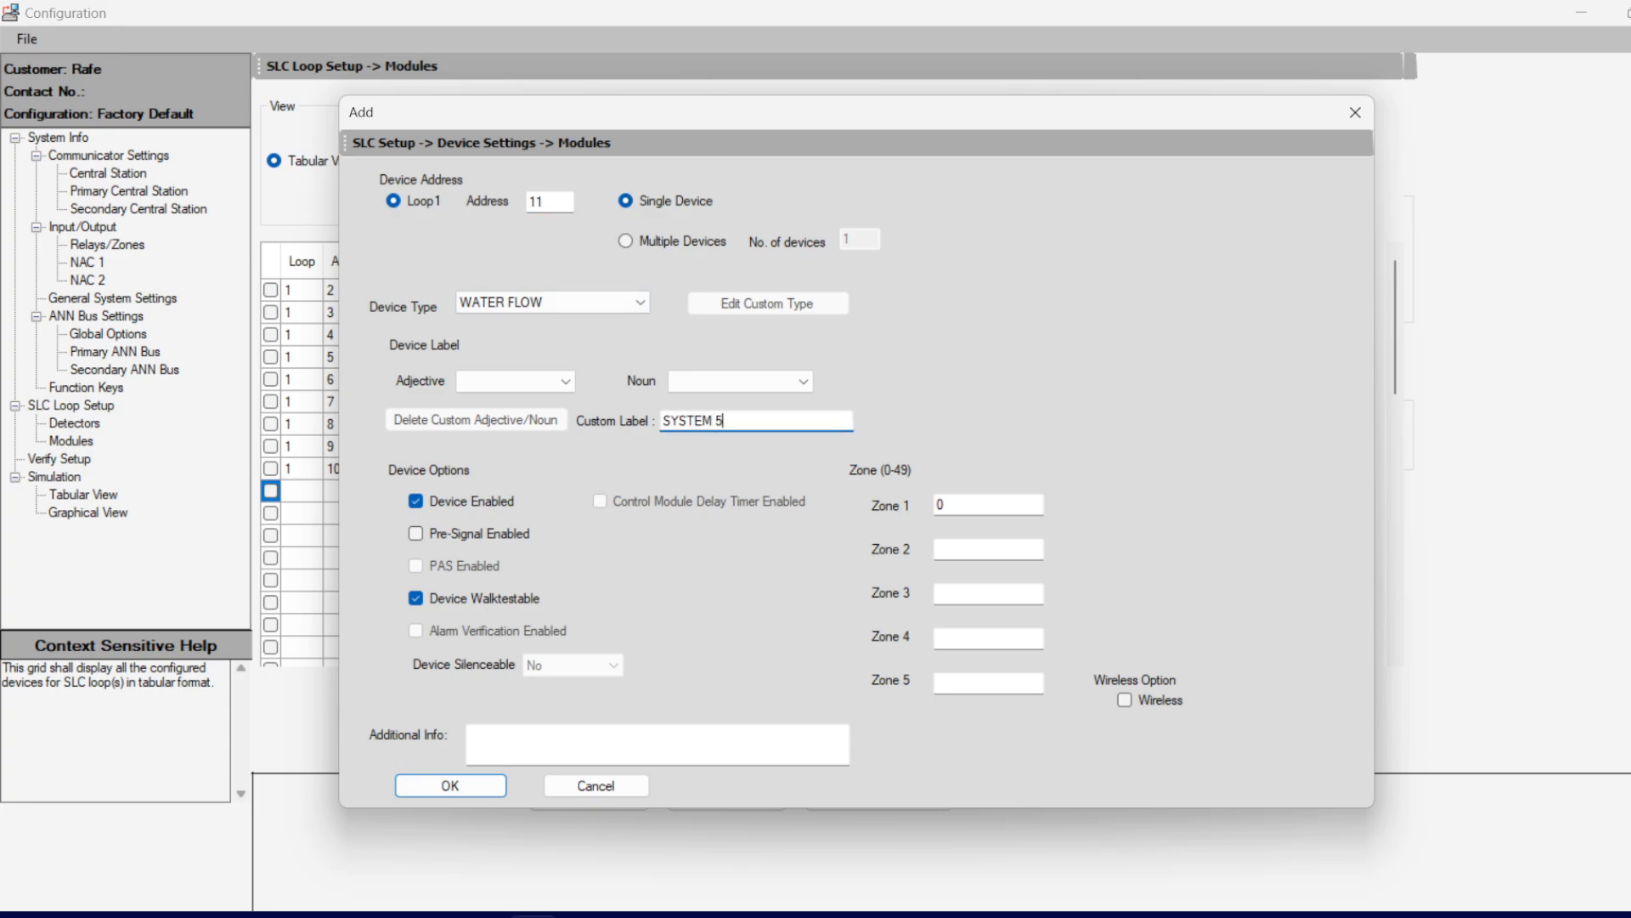
{"action": "type", "text": "5 WATERFLOW"}
{"action": "left_click", "coordinate": [1012, 503]}
{"action": "type", "text": "2"}
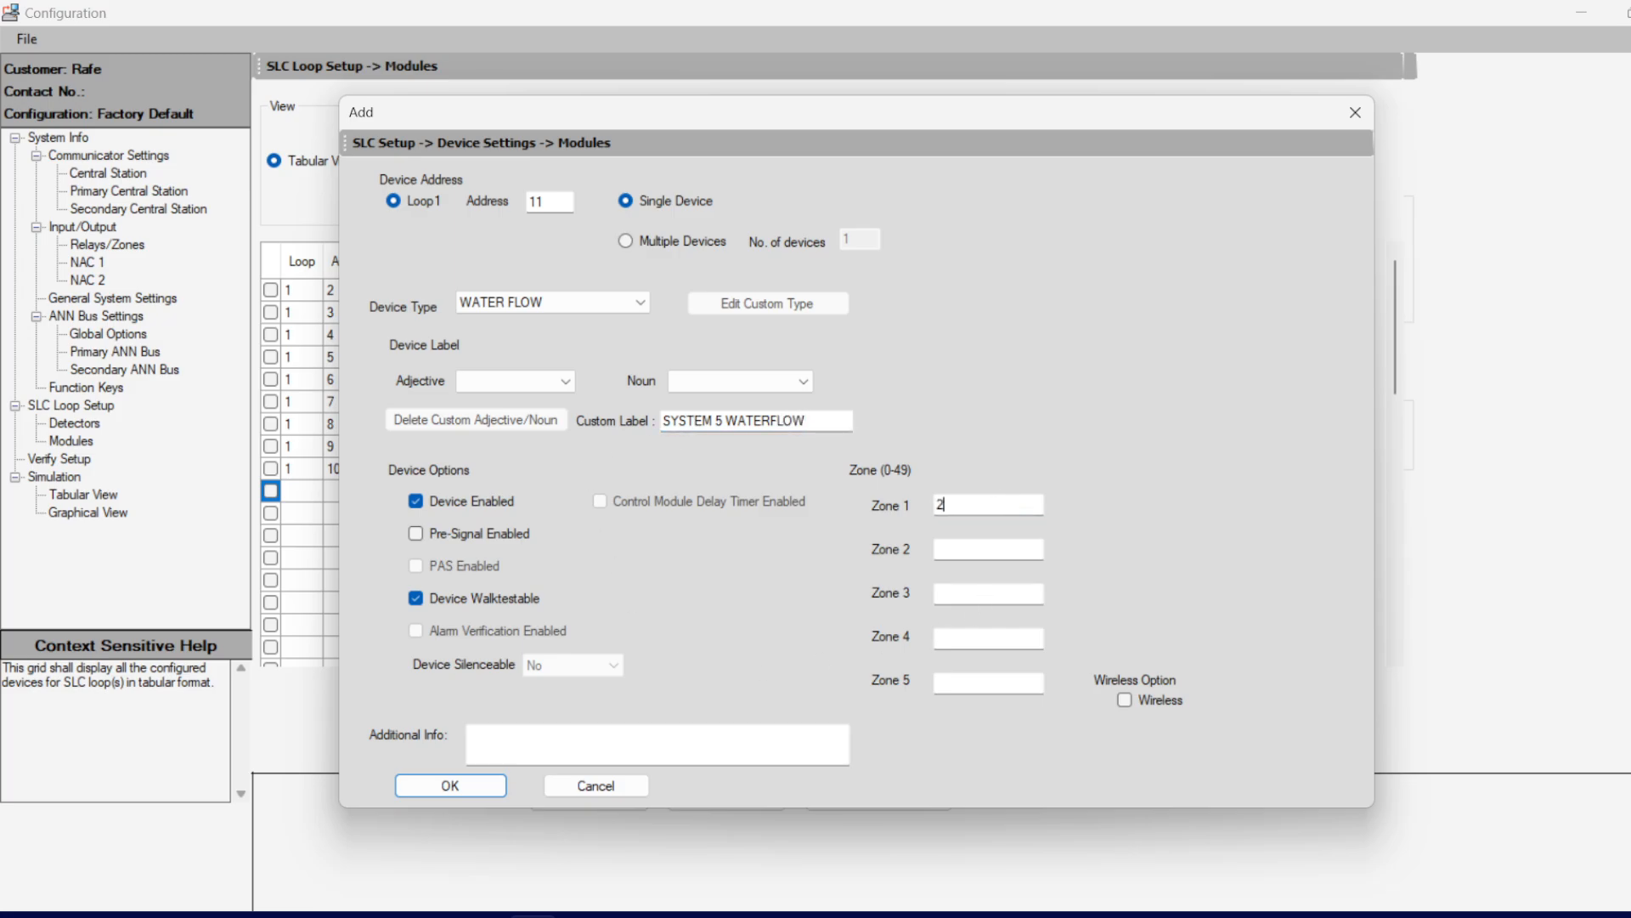
{"action": "key", "text": "Return"}
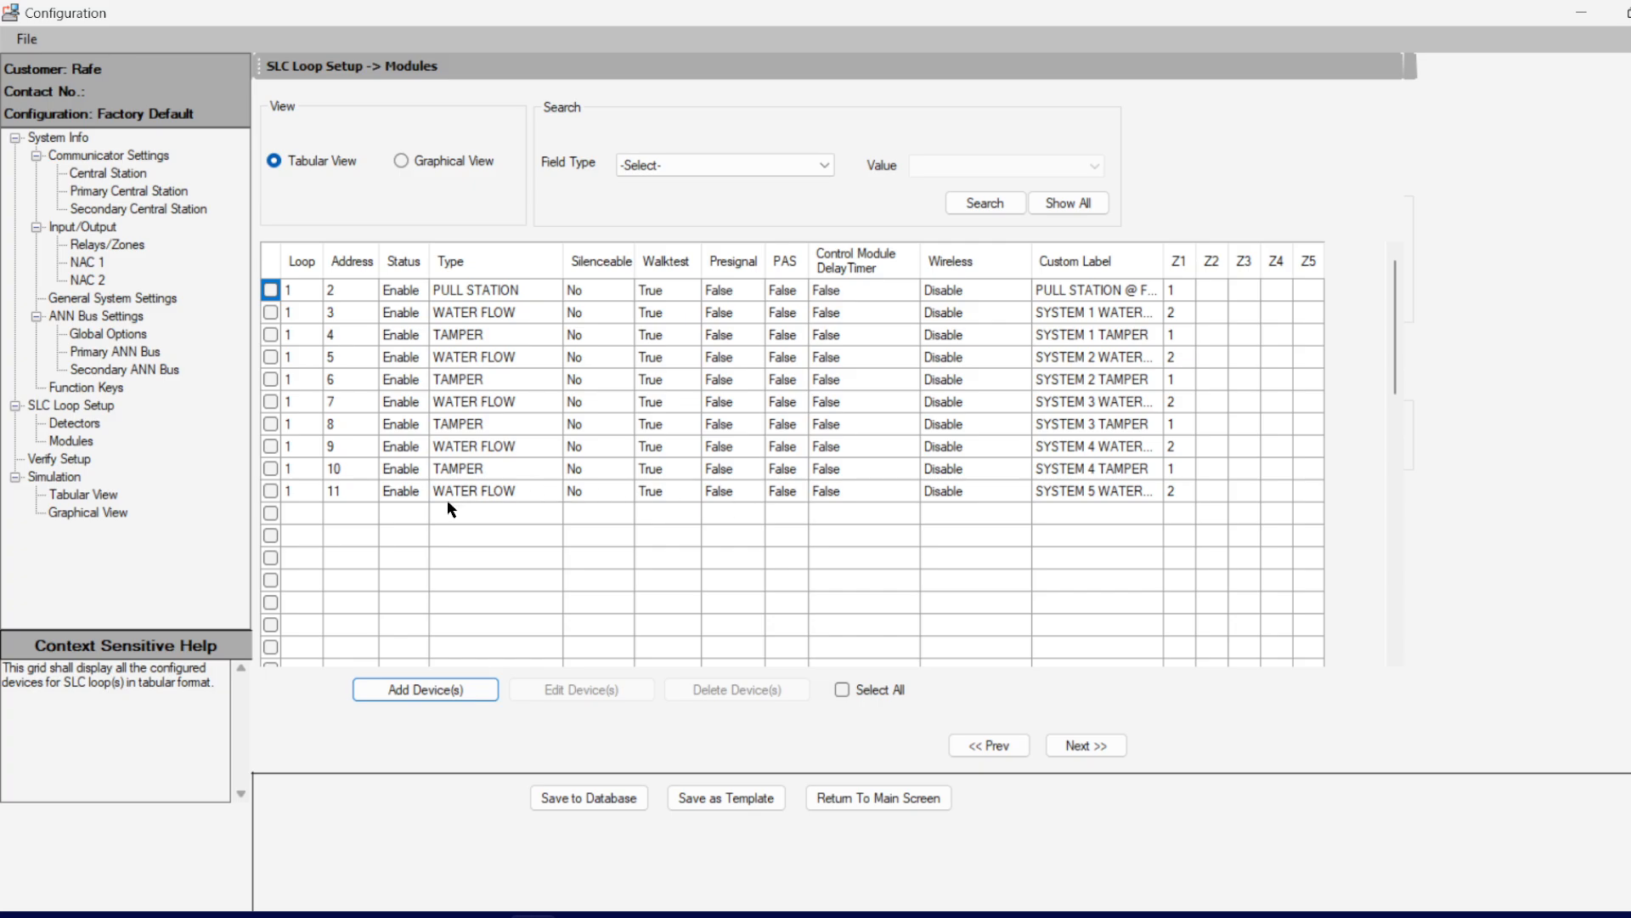
Step: Start adding a fifth TAMPER module on Loop 1 and give it the custom label "SYSTEM 5 TAMPER"
{"action": "left_click", "coordinate": [449, 508]}
{"action": "left_click", "coordinate": [437, 688]}
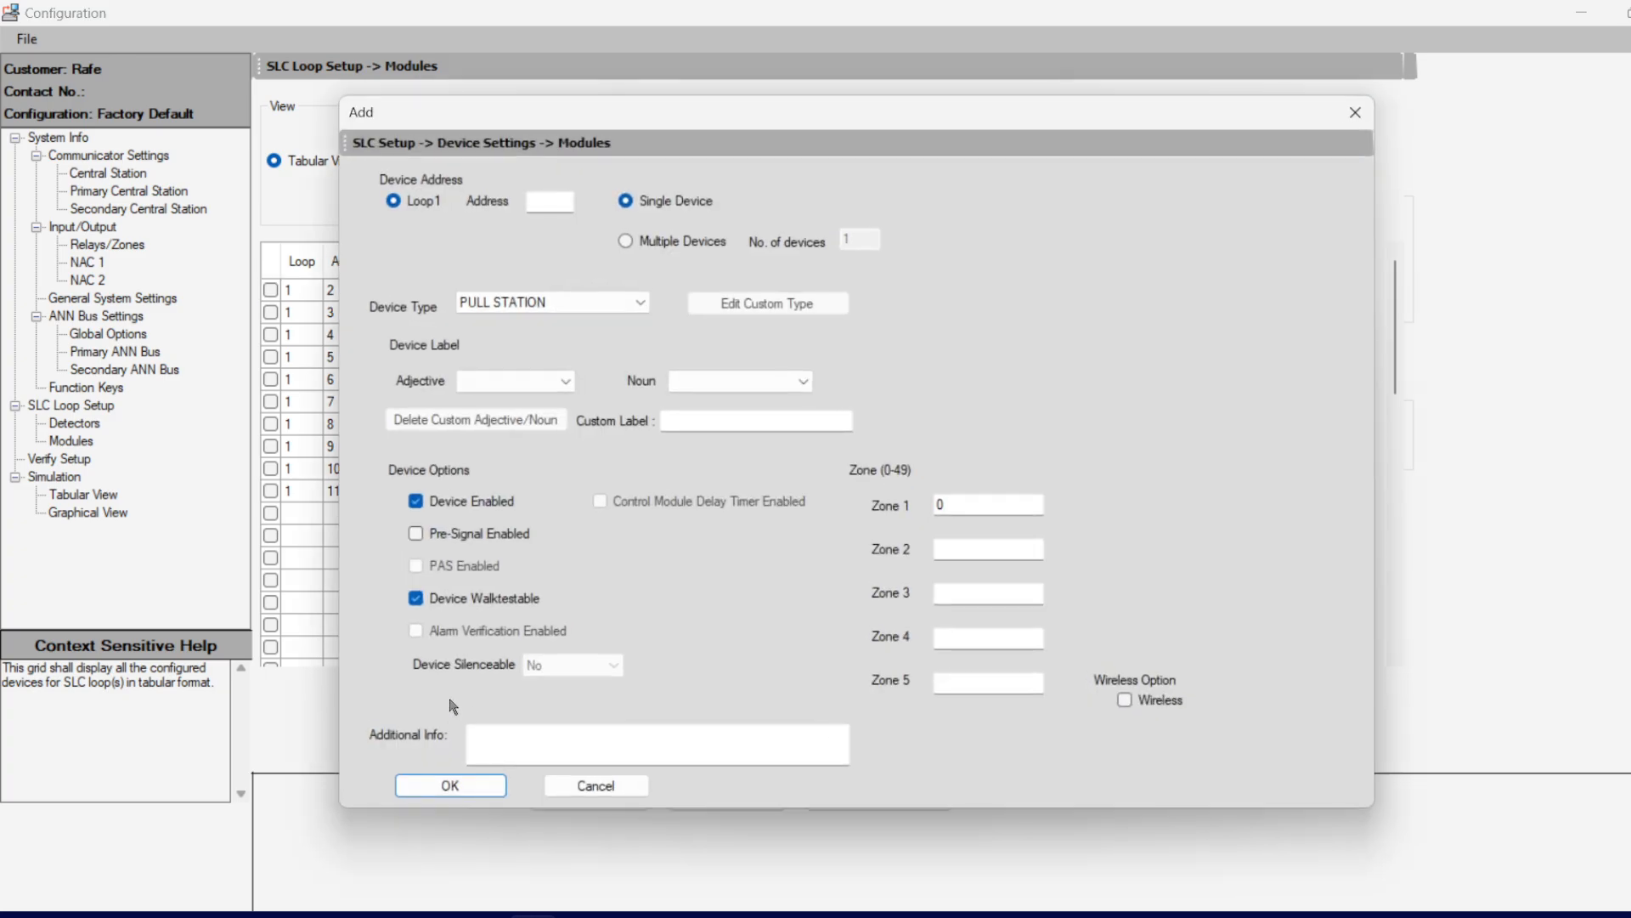
{"action": "left_click", "coordinate": [557, 302]}
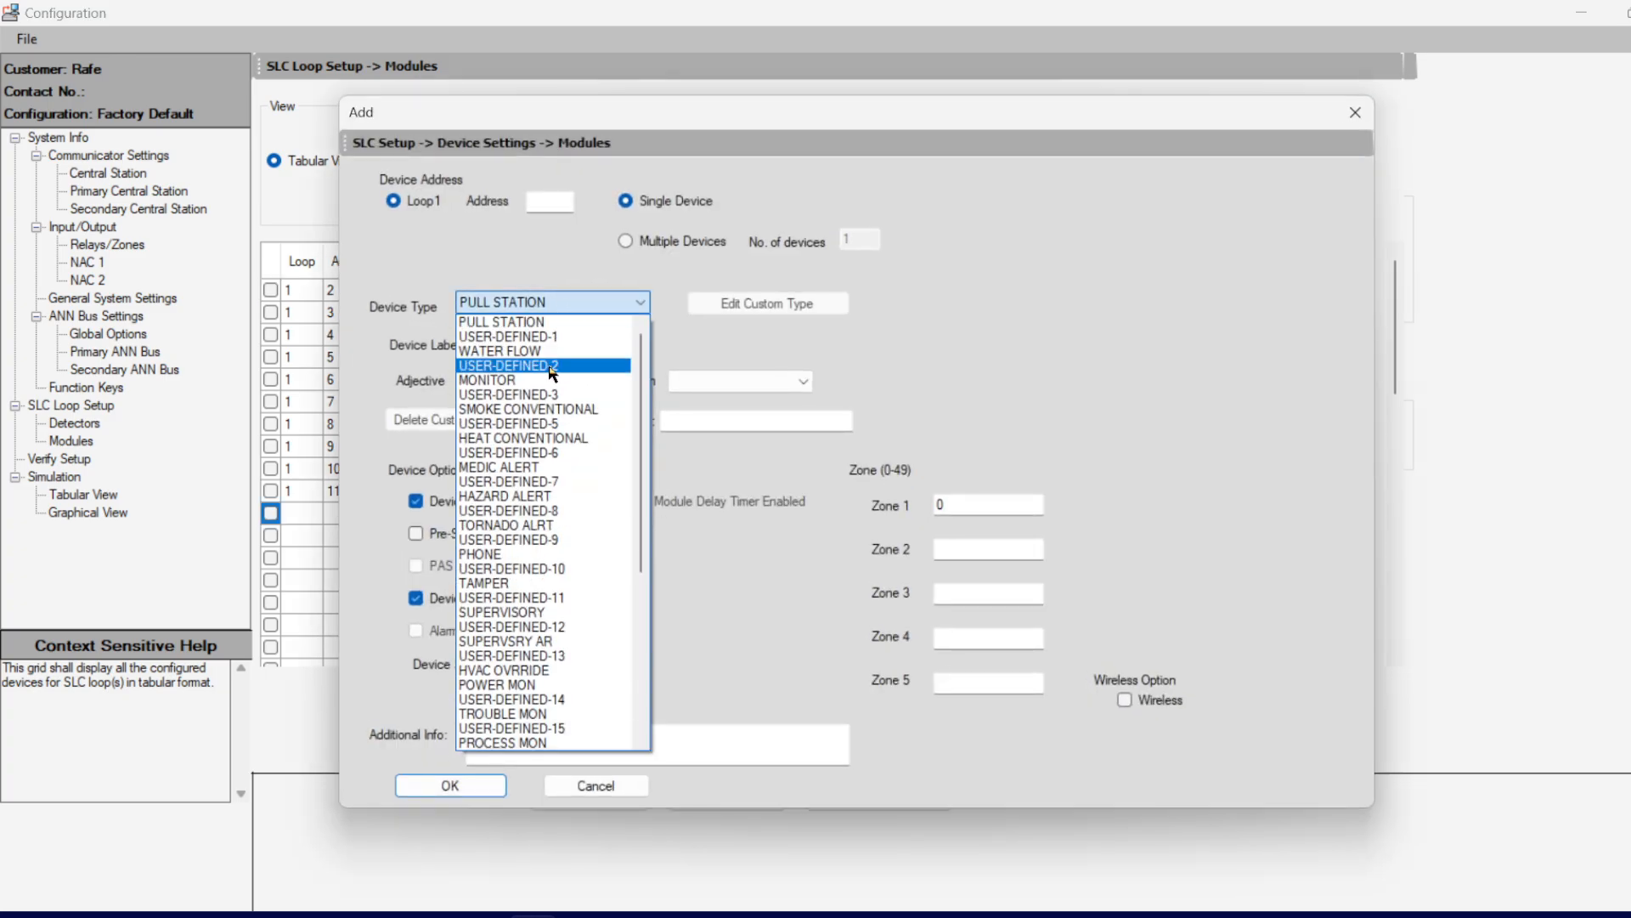
{"action": "left_click", "coordinate": [526, 583]}
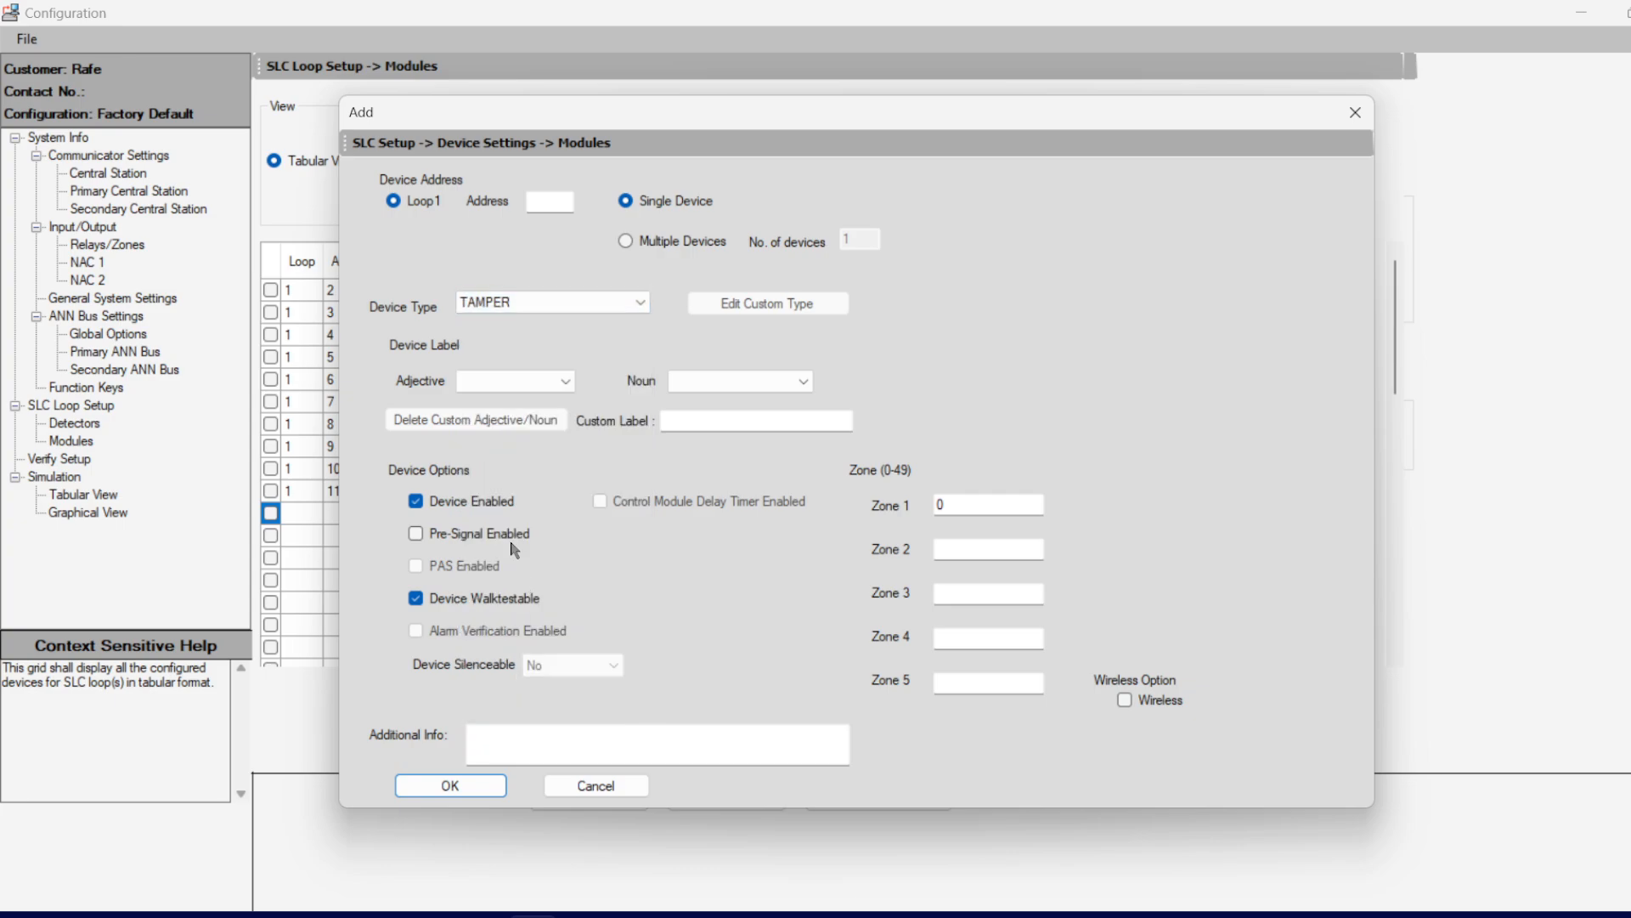
{"action": "left_click", "coordinate": [705, 419]}
{"action": "type", "text": "SYSTEM 5 TAMP"}
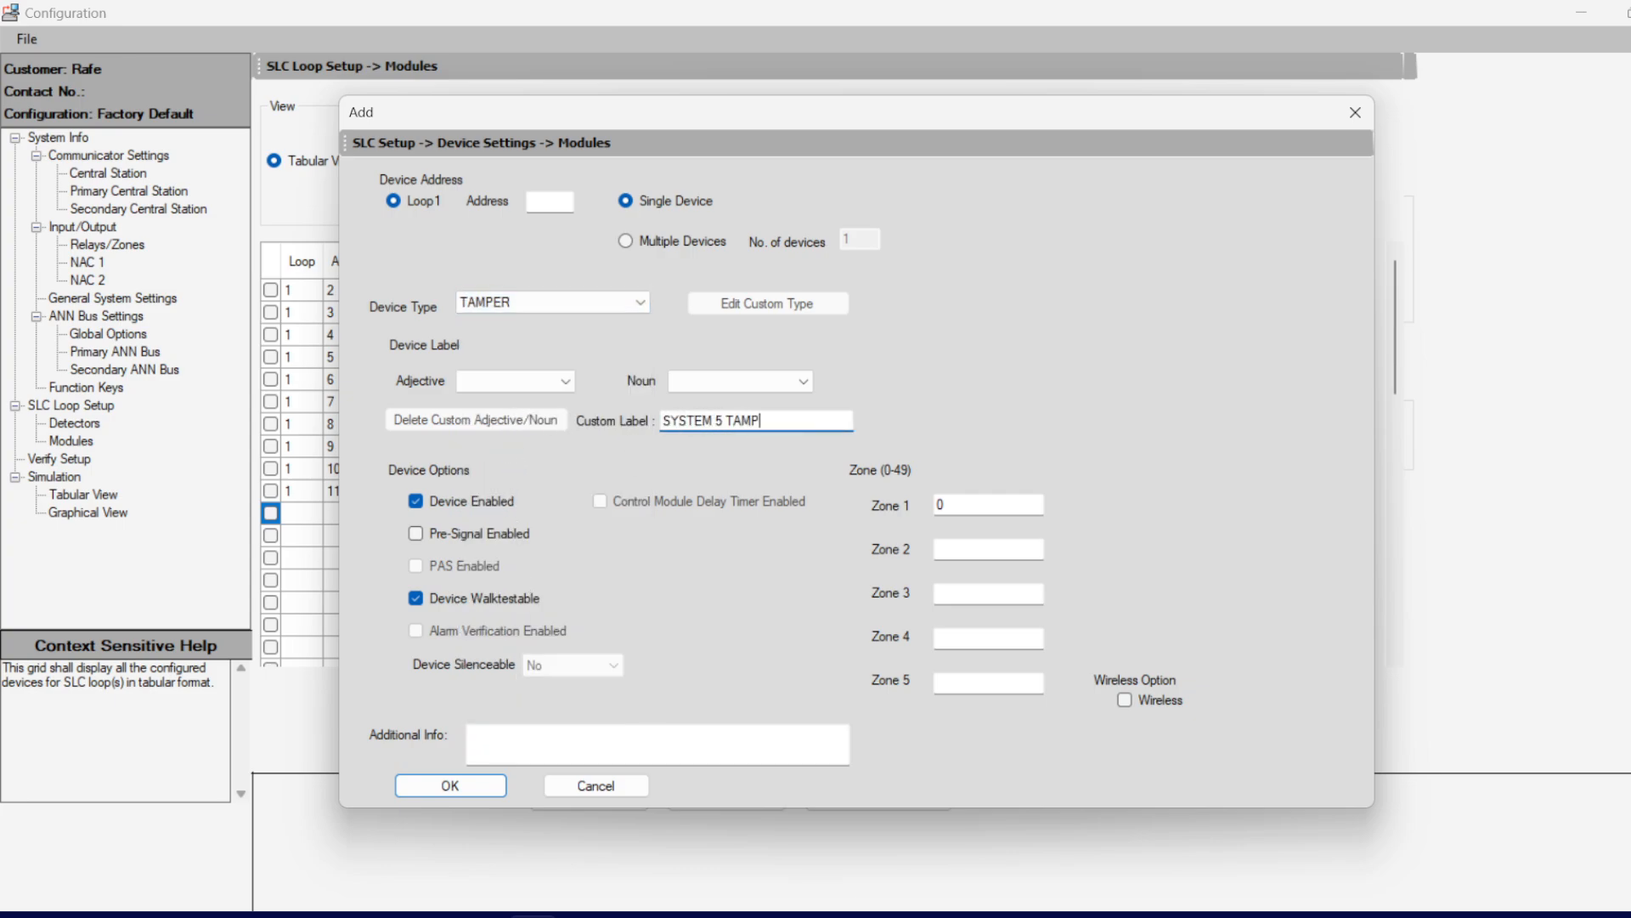
{"action": "type", "text": "ER"}
Step: Set the SYSTEM 5 TAMPER module's Zone 1 to 1 and its address to 12, and save the device
{"action": "left_click", "coordinate": [953, 502]}
{"action": "type", "text": "1"}
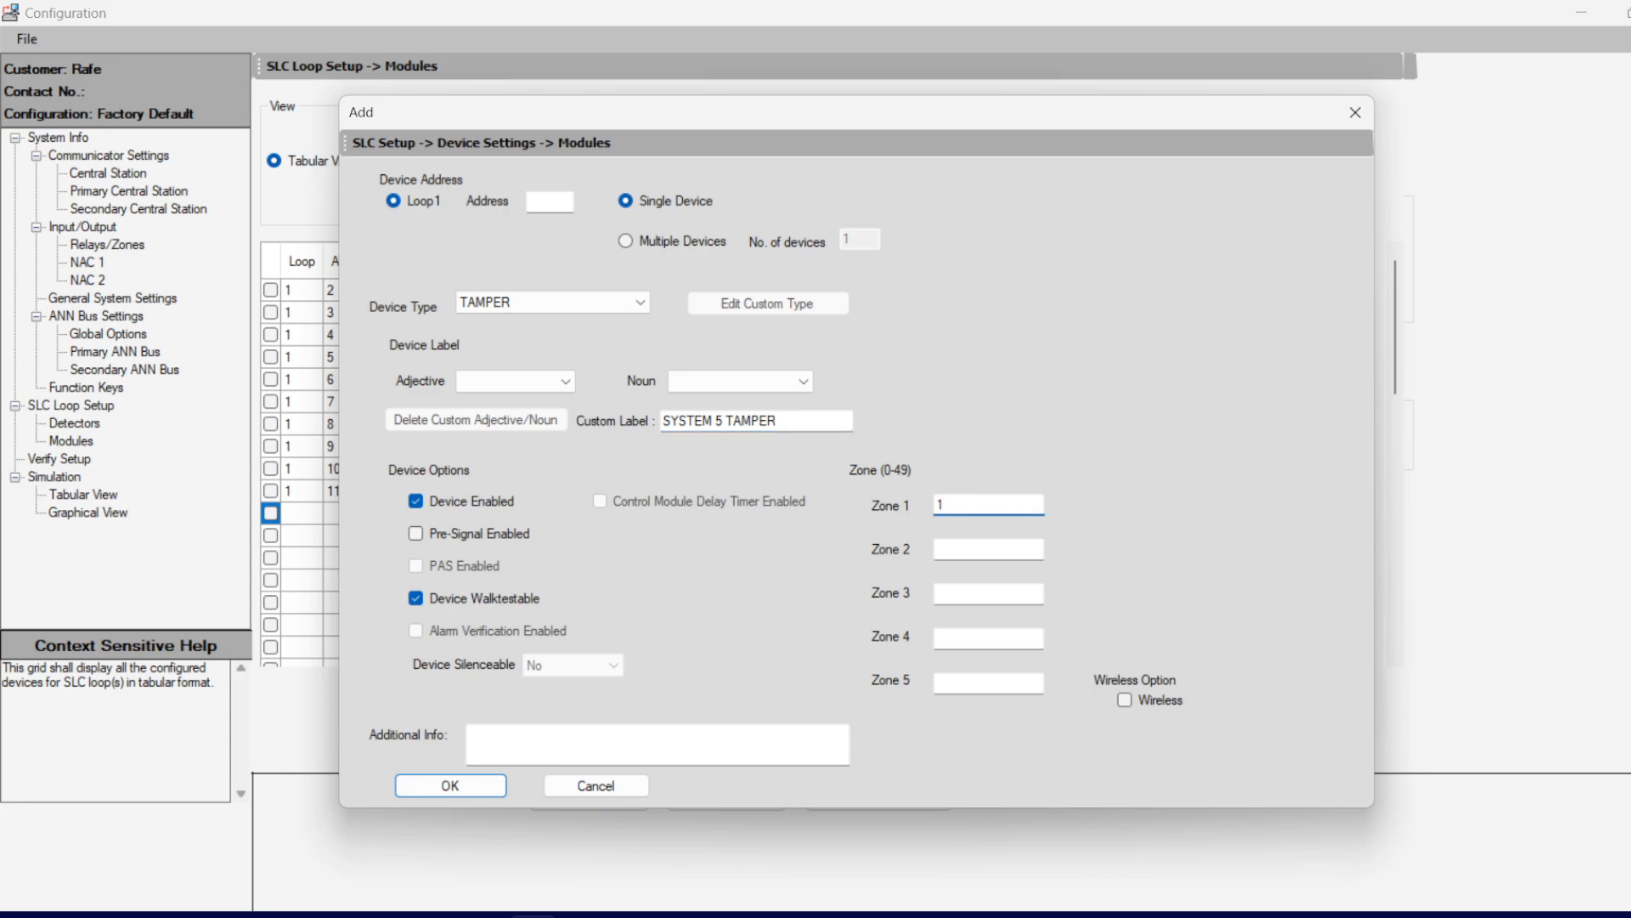
{"action": "key", "text": "Return"}
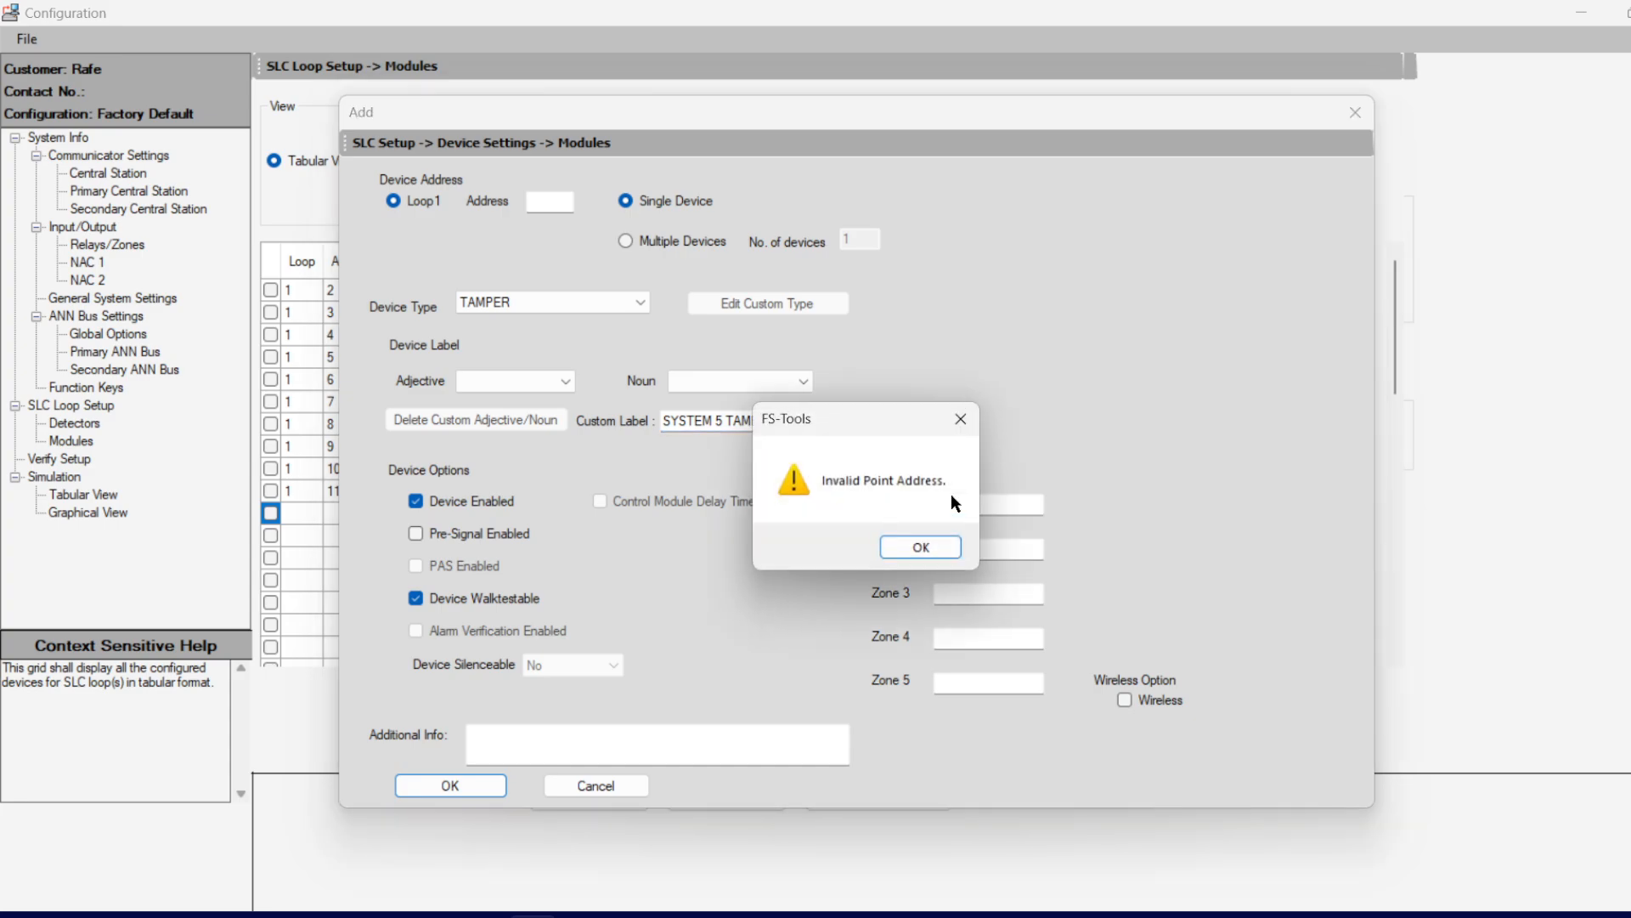
{"action": "key", "text": "Return"}
{"action": "left_click", "coordinate": [561, 202]}
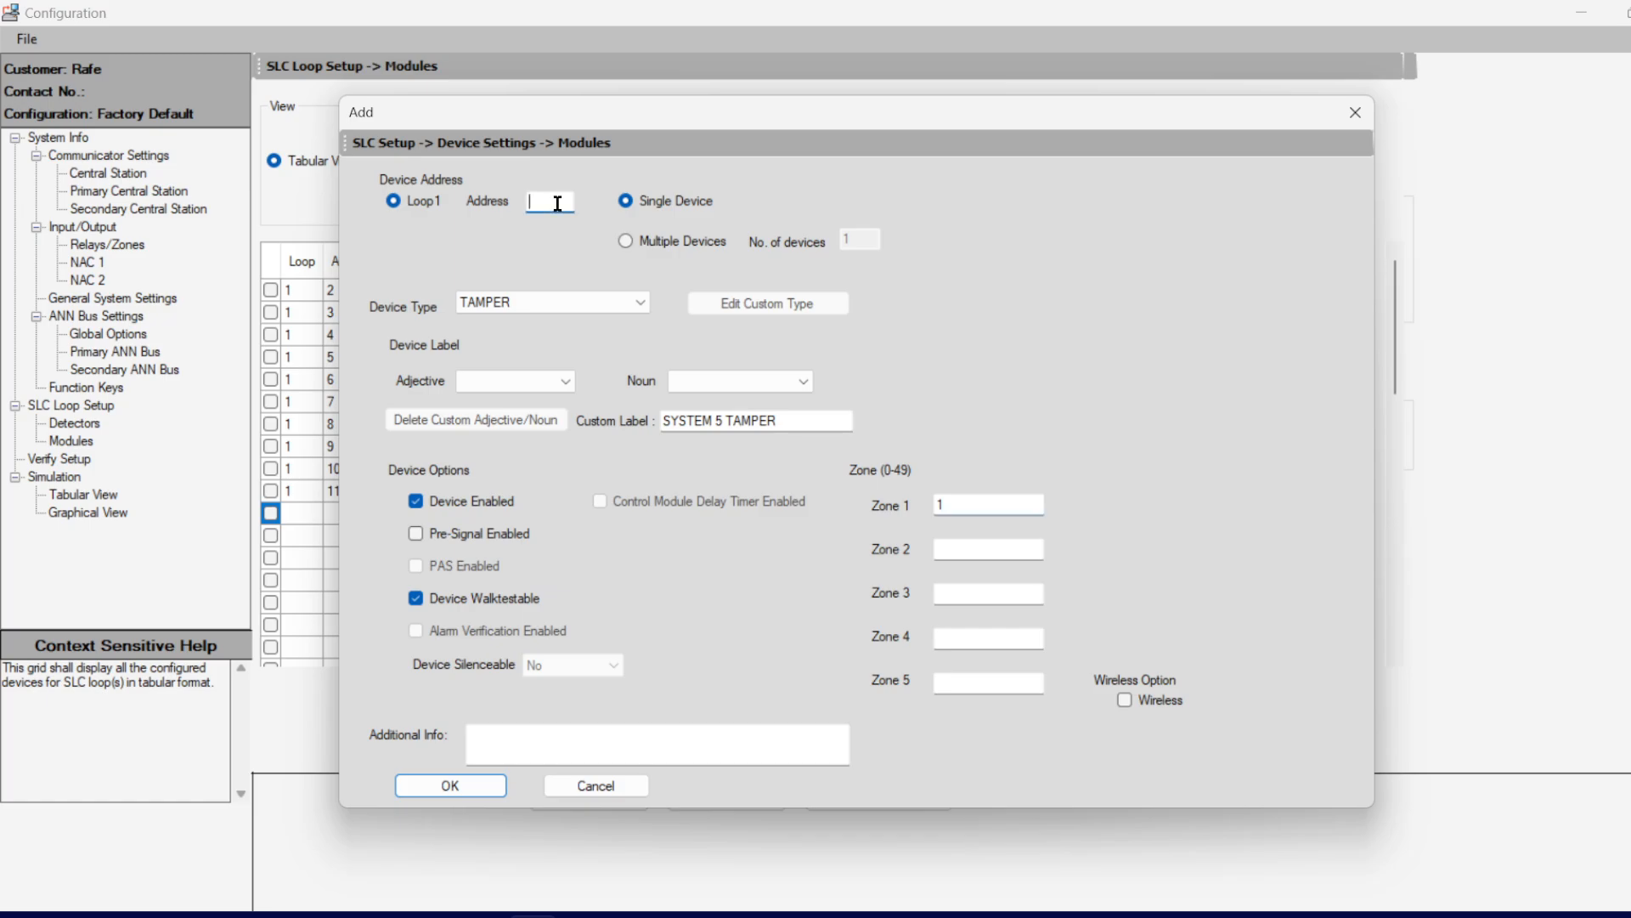
{"action": "type", "text": "12"}
{"action": "key", "text": "Return"}
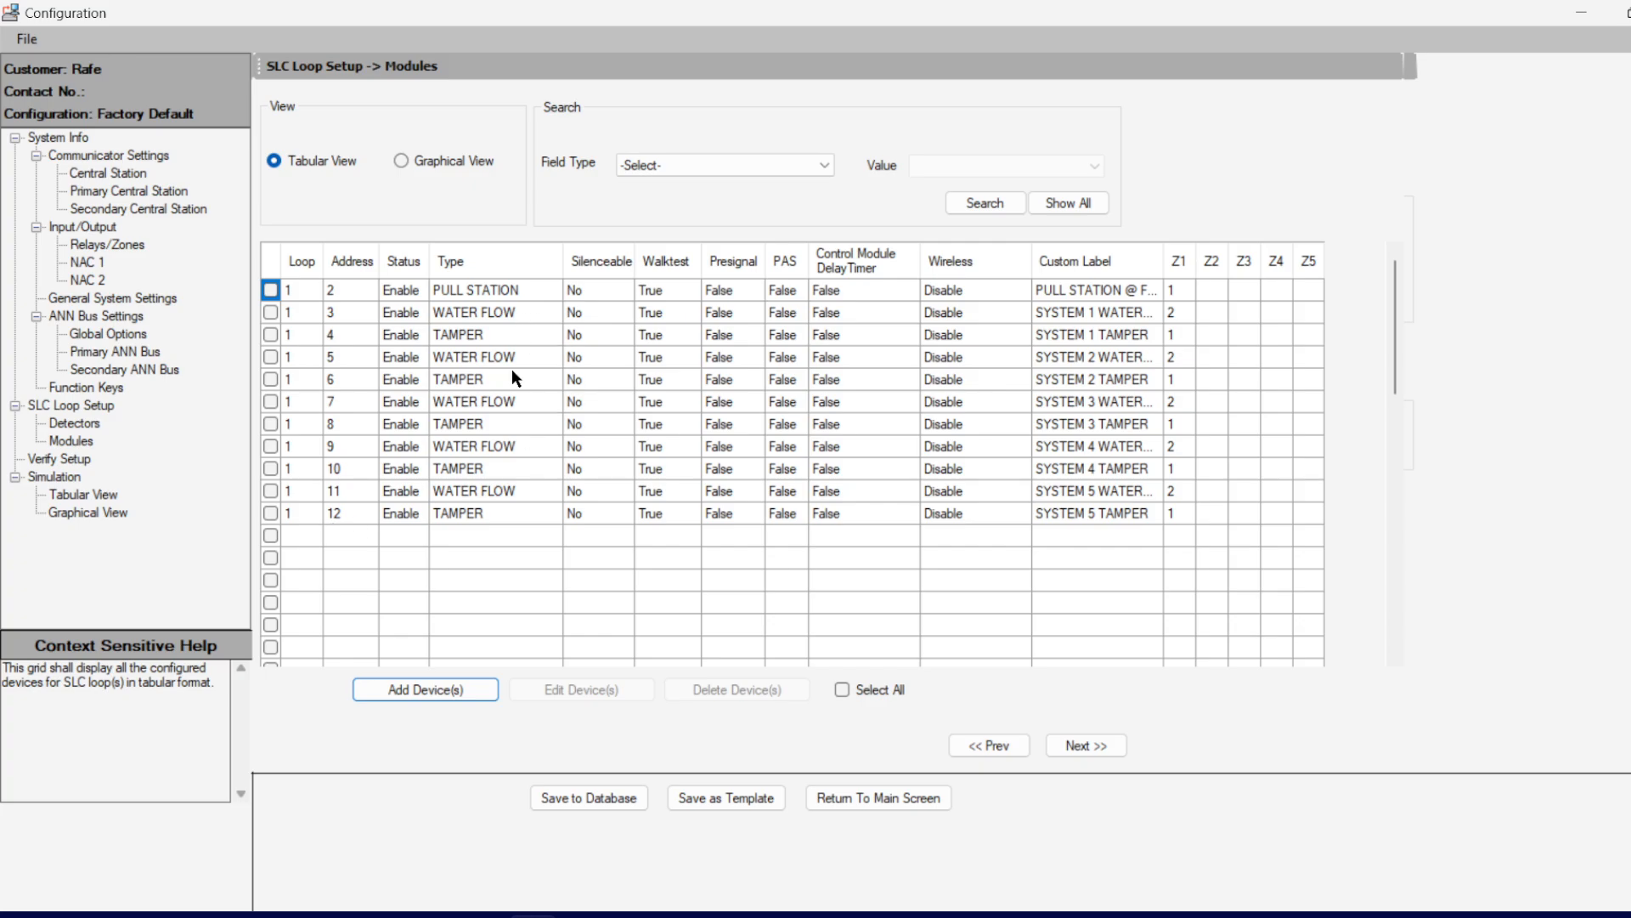
Step: Start adding multiple RELAY-1FC modules on Loop 1, with 2 devices beginning at address 13
{"action": "left_click", "coordinate": [470, 541]}
{"action": "left_click", "coordinate": [422, 690]}
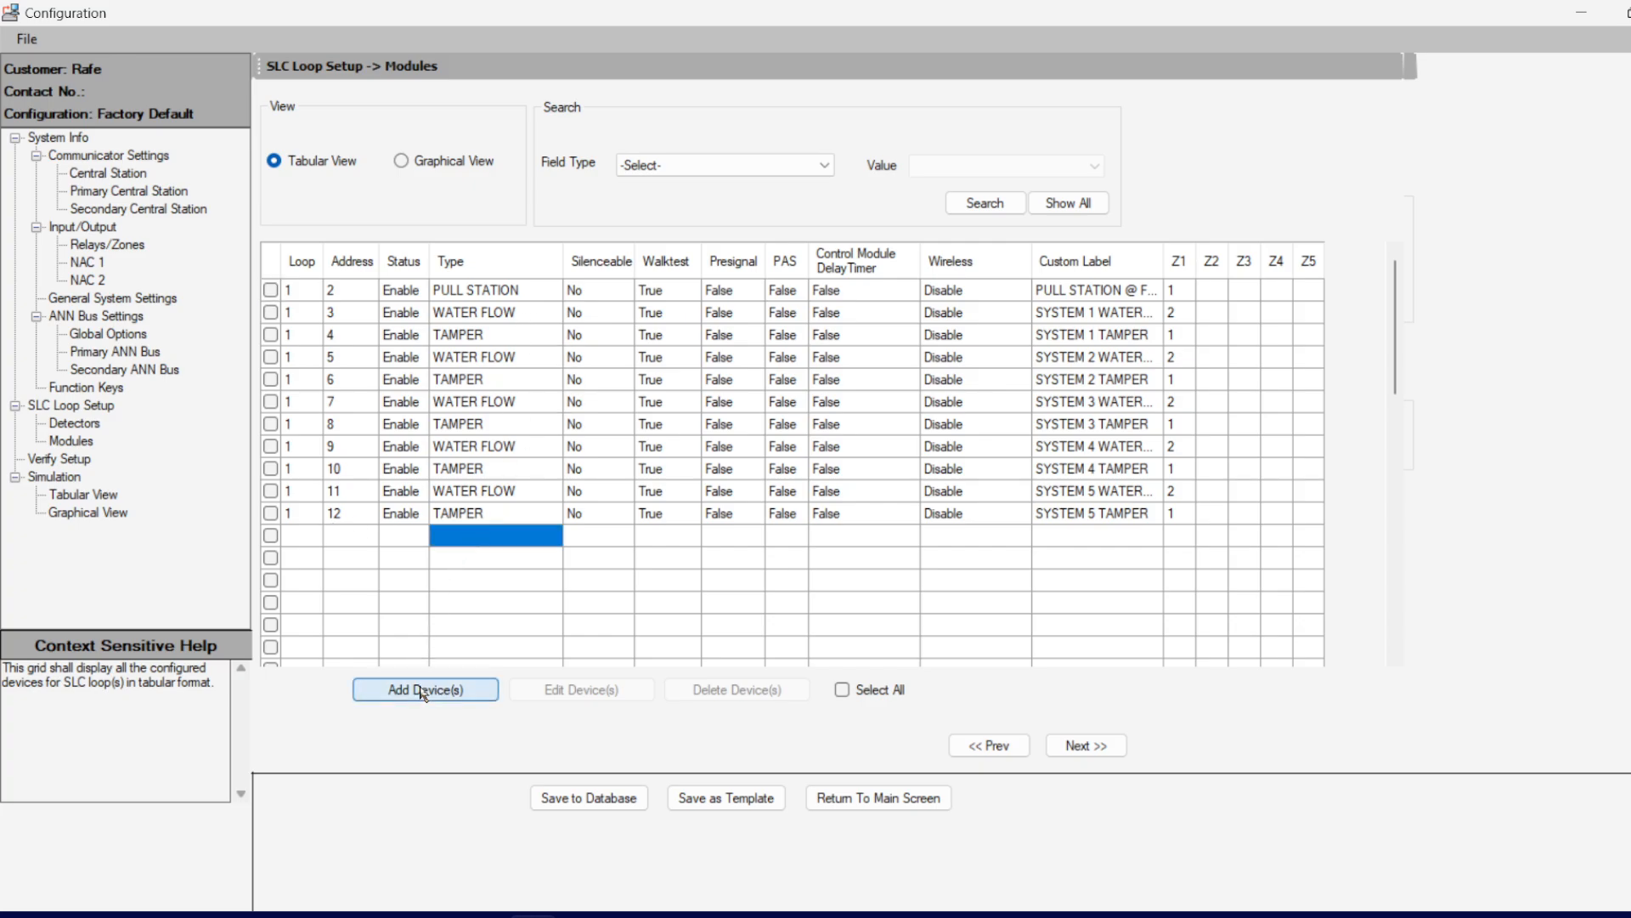
{"action": "left_click", "coordinate": [593, 303]}
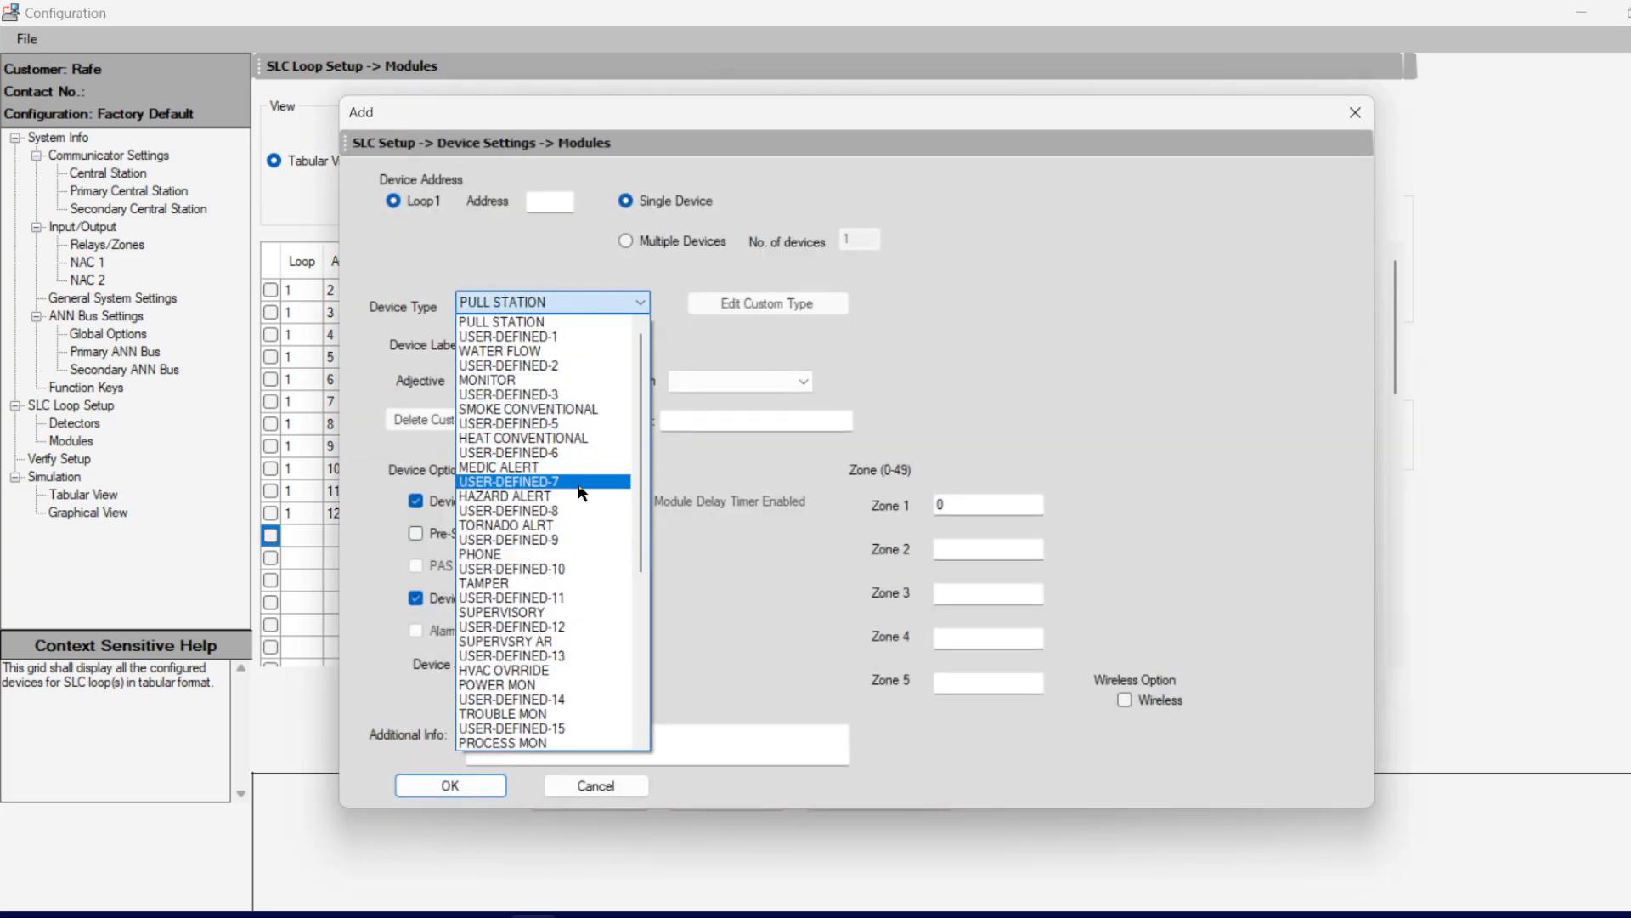
{"action": "scroll", "coordinate": [565, 640], "scroll_direction": "down", "scroll_amount": 4}
{"action": "scroll", "coordinate": [564, 641], "scroll_direction": "down", "scroll_amount": 3}
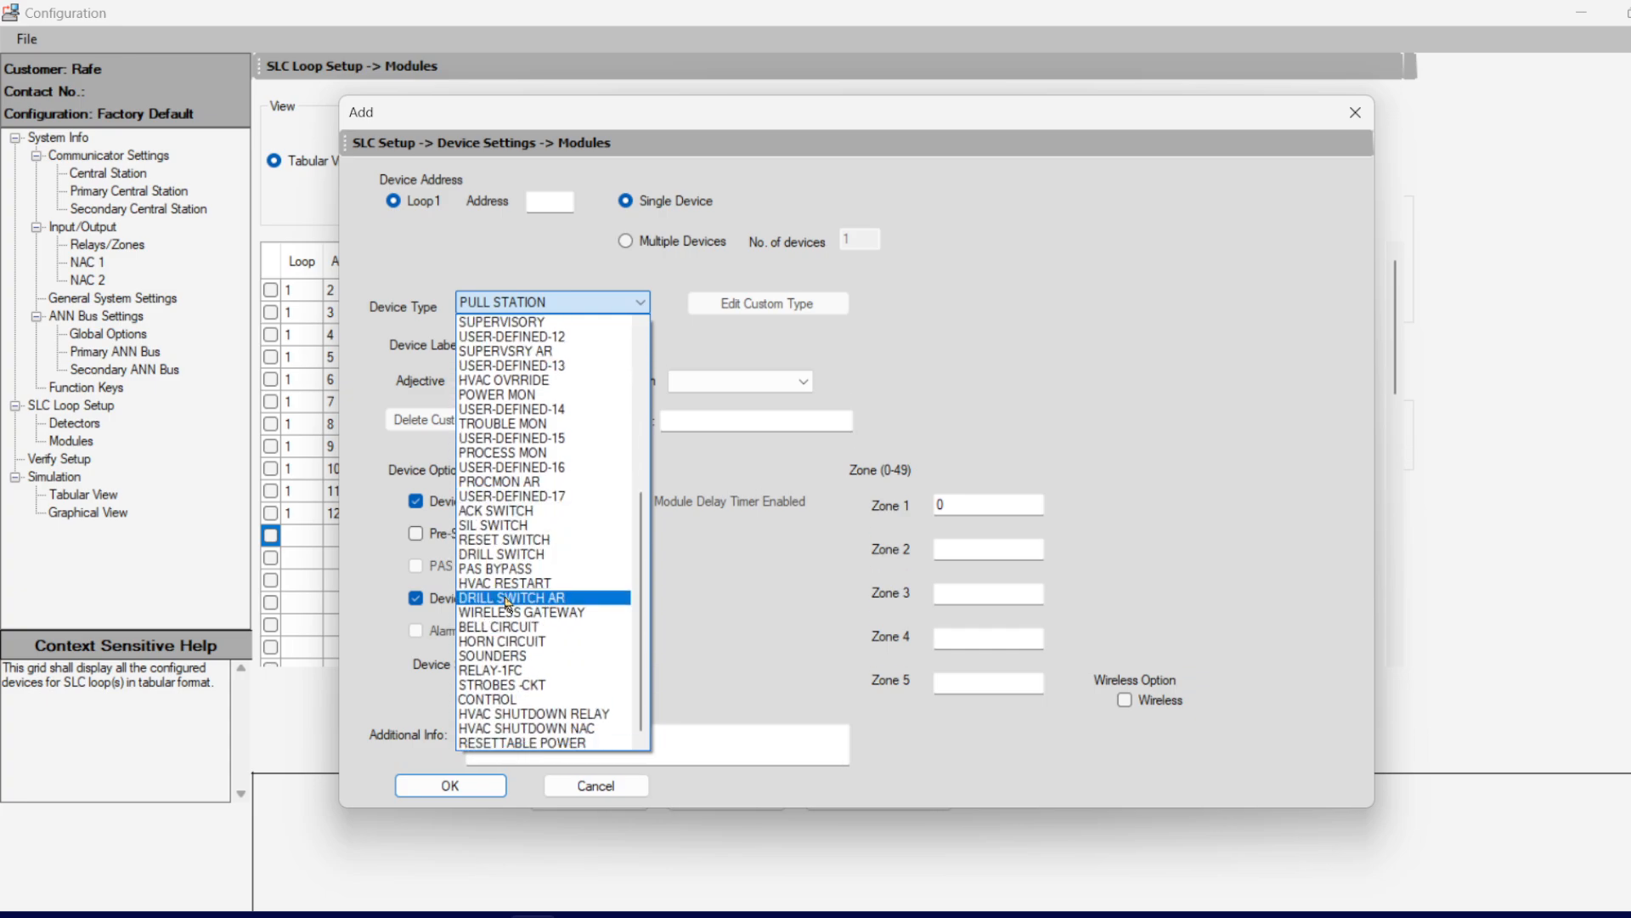
{"action": "left_click", "coordinate": [514, 673]}
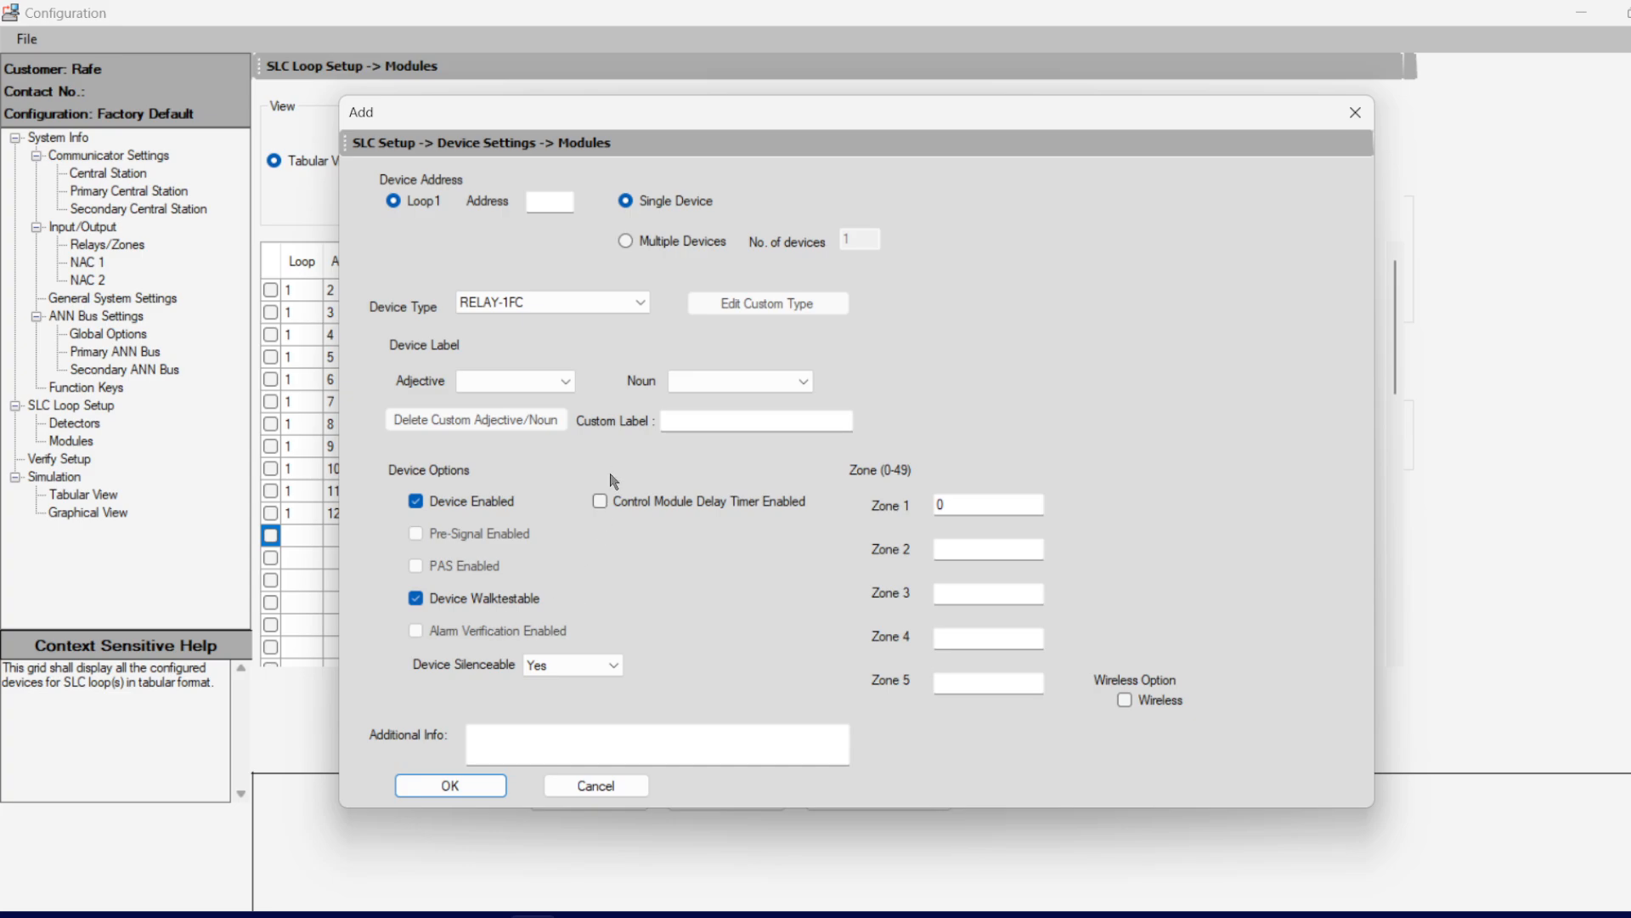
{"action": "left_click", "coordinate": [545, 200]}
{"action": "type", "text": "13"}
{"action": "left_click", "coordinate": [671, 241]}
{"action": "left_click", "coordinate": [855, 242]}
{"action": "type", "text": "2"}
Step: Label the relays "BIG ASS FAN SHUTDOWN", make them non-walktestable, set Zone 1 to 1 and Zone 2 to 2, and save them
{"action": "left_click", "coordinate": [691, 420]}
{"action": "type", "text": "BIG ASS"}
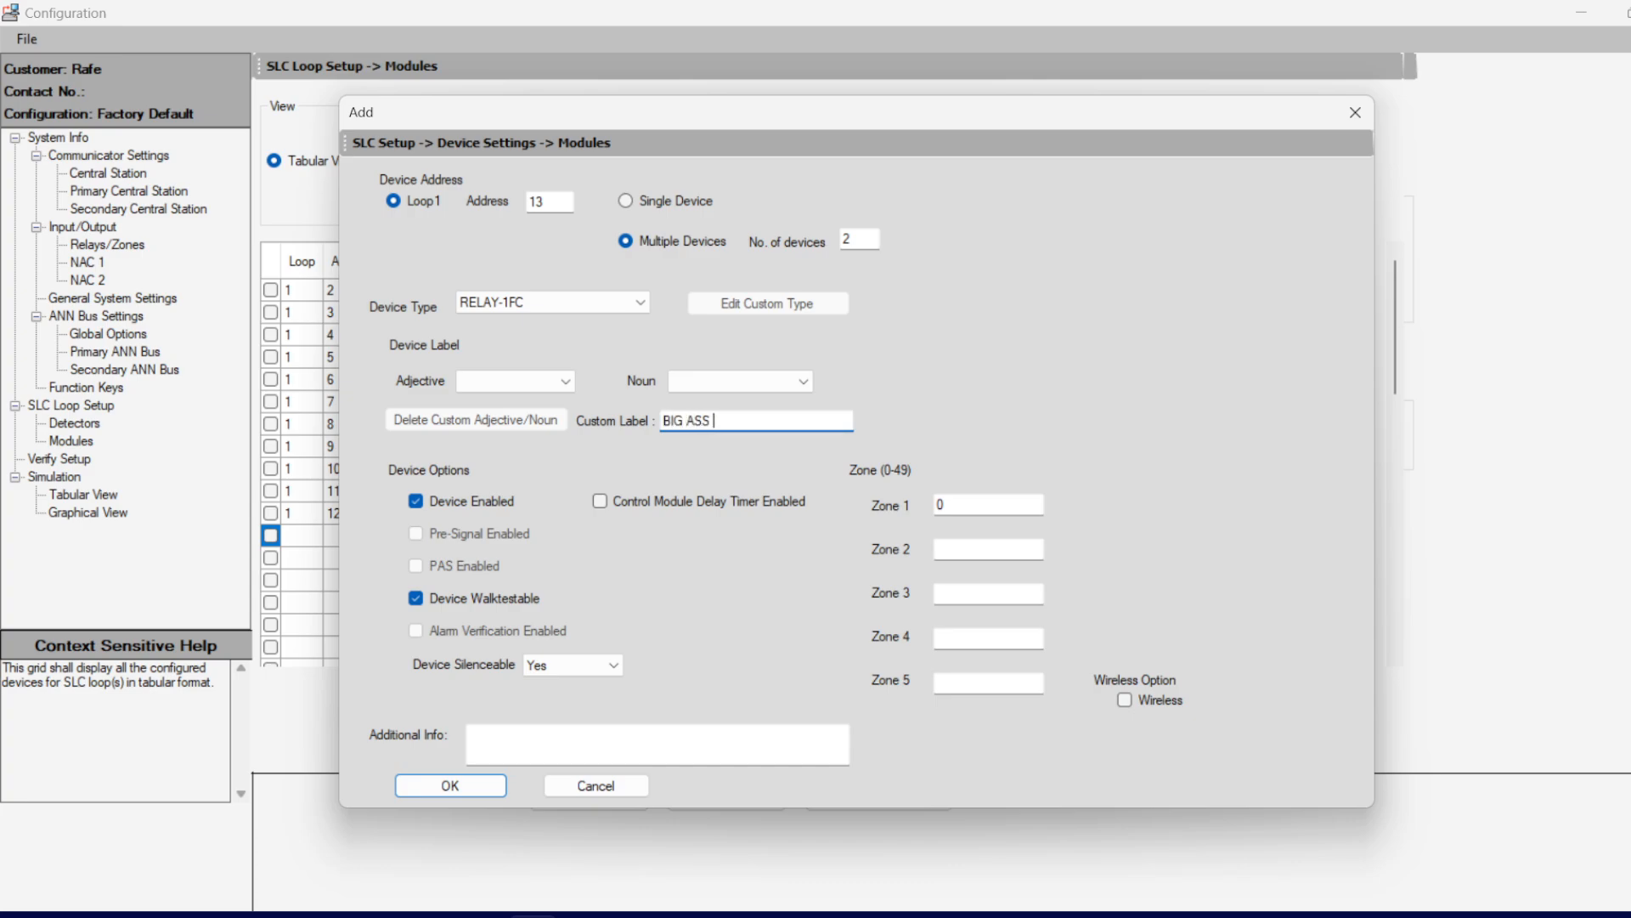
{"action": "type", "text": " FAN SHUTDOWN"}
{"action": "left_click", "coordinate": [417, 598]}
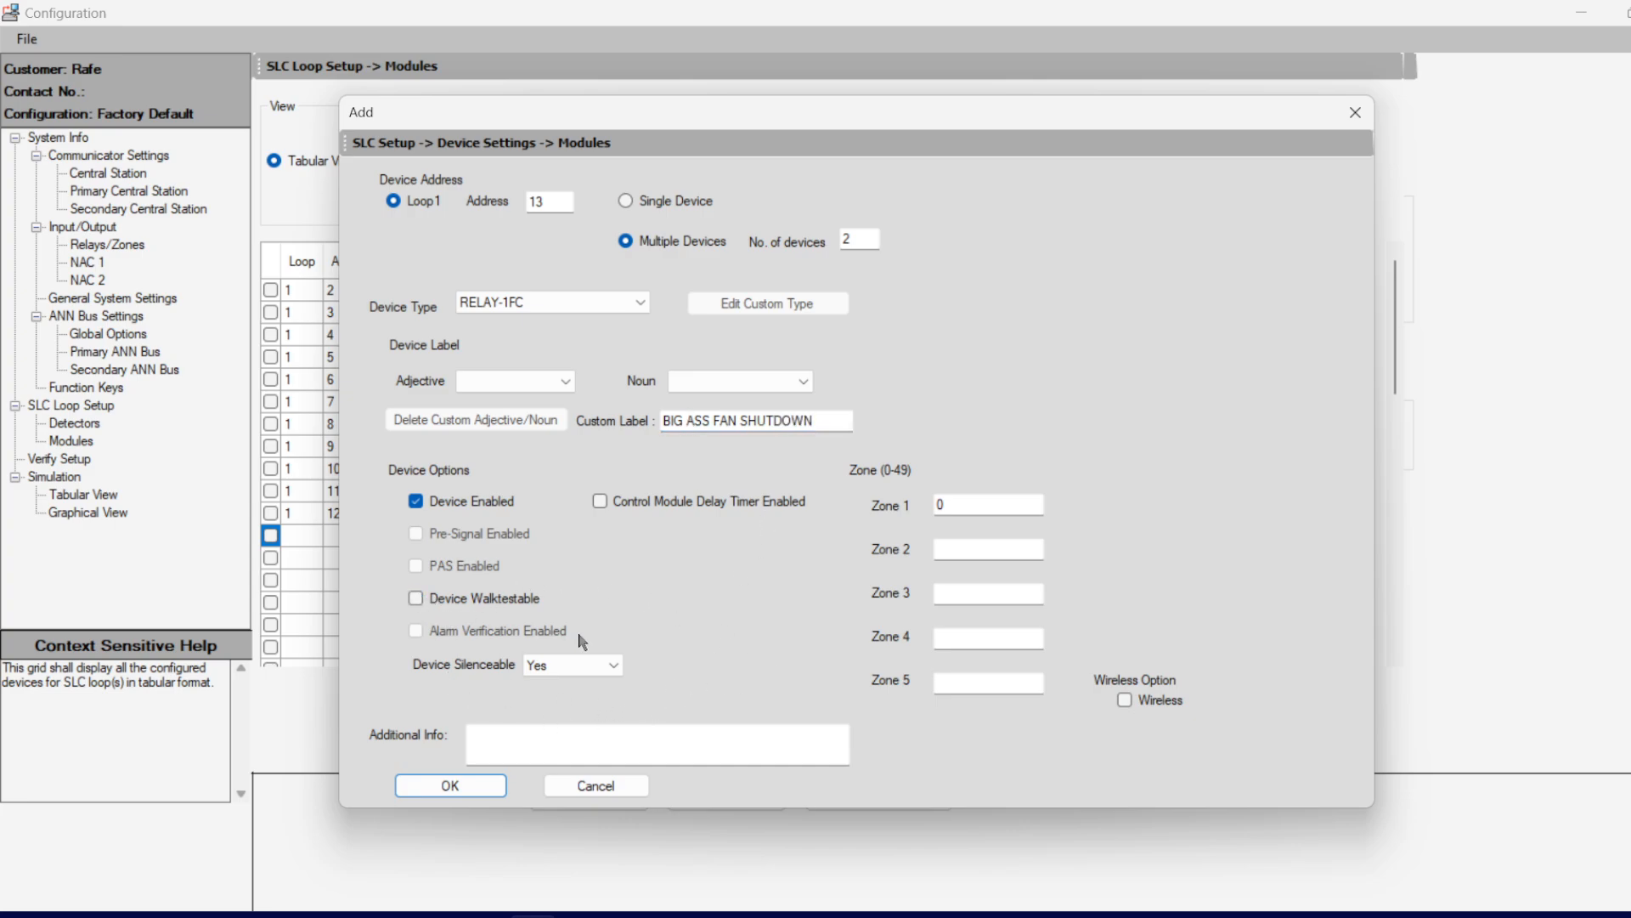
{"action": "left_click", "coordinate": [1005, 503]}
{"action": "type", "text": "1"}
{"action": "left_click", "coordinate": [979, 553]}
{"action": "type", "text": "2"}
{"action": "left_click", "coordinate": [434, 786]}
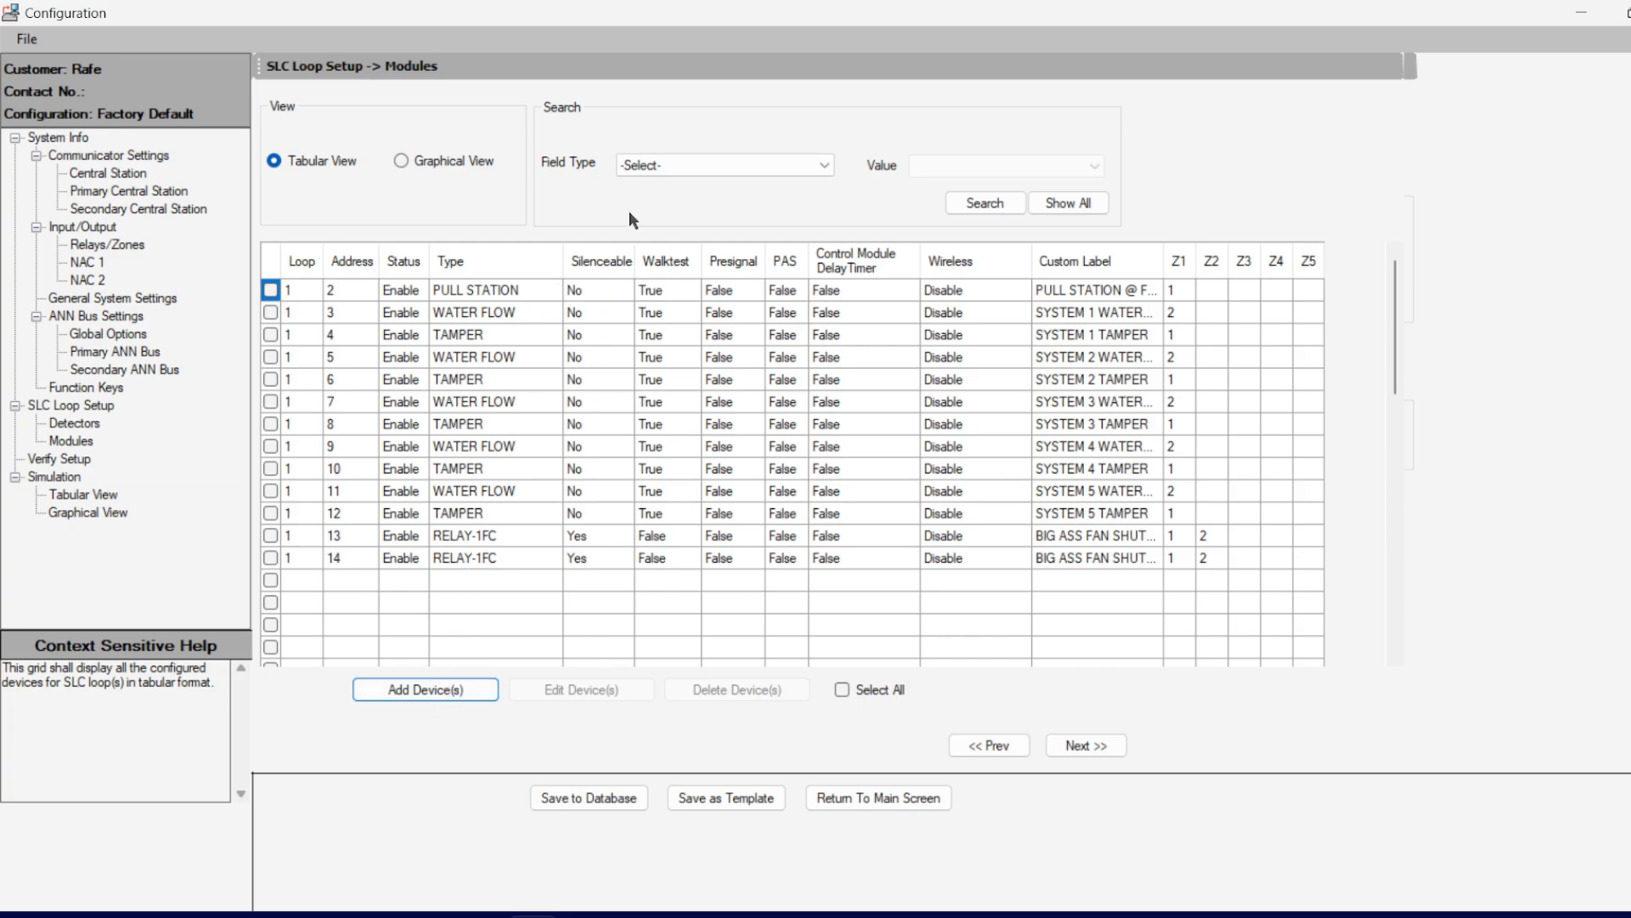
Step: Display the configured SLC modules and detectors in graphical view
{"action": "left_click", "coordinate": [436, 166]}
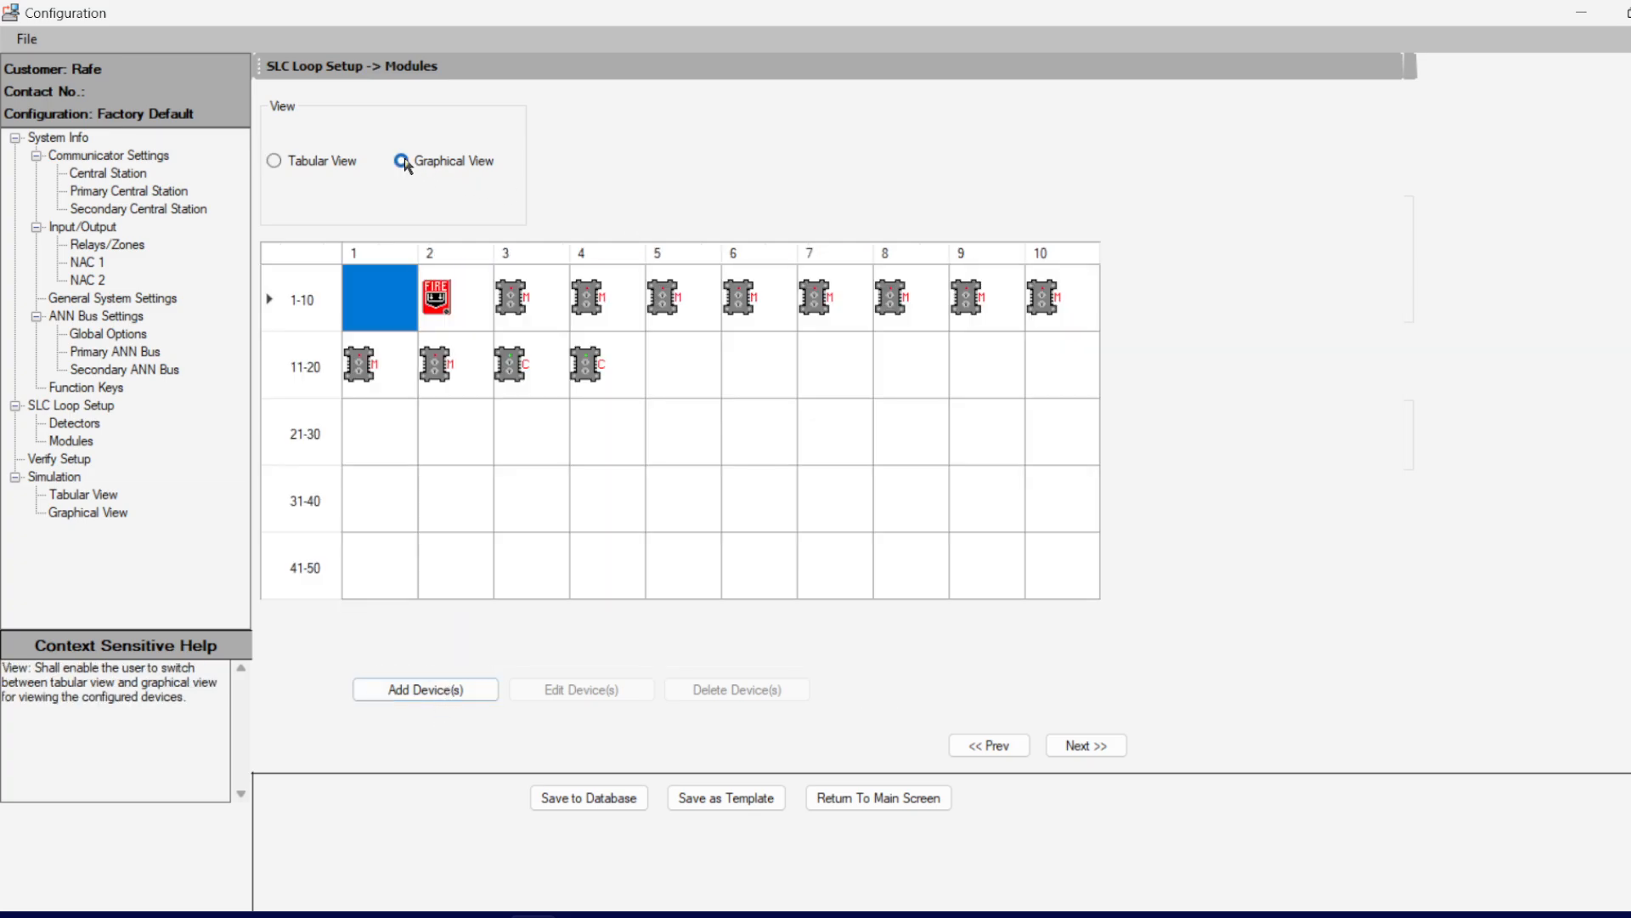
{"action": "left_click", "coordinate": [404, 288]}
{"action": "left_click", "coordinate": [448, 298]}
{"action": "left_click", "coordinate": [374, 299]}
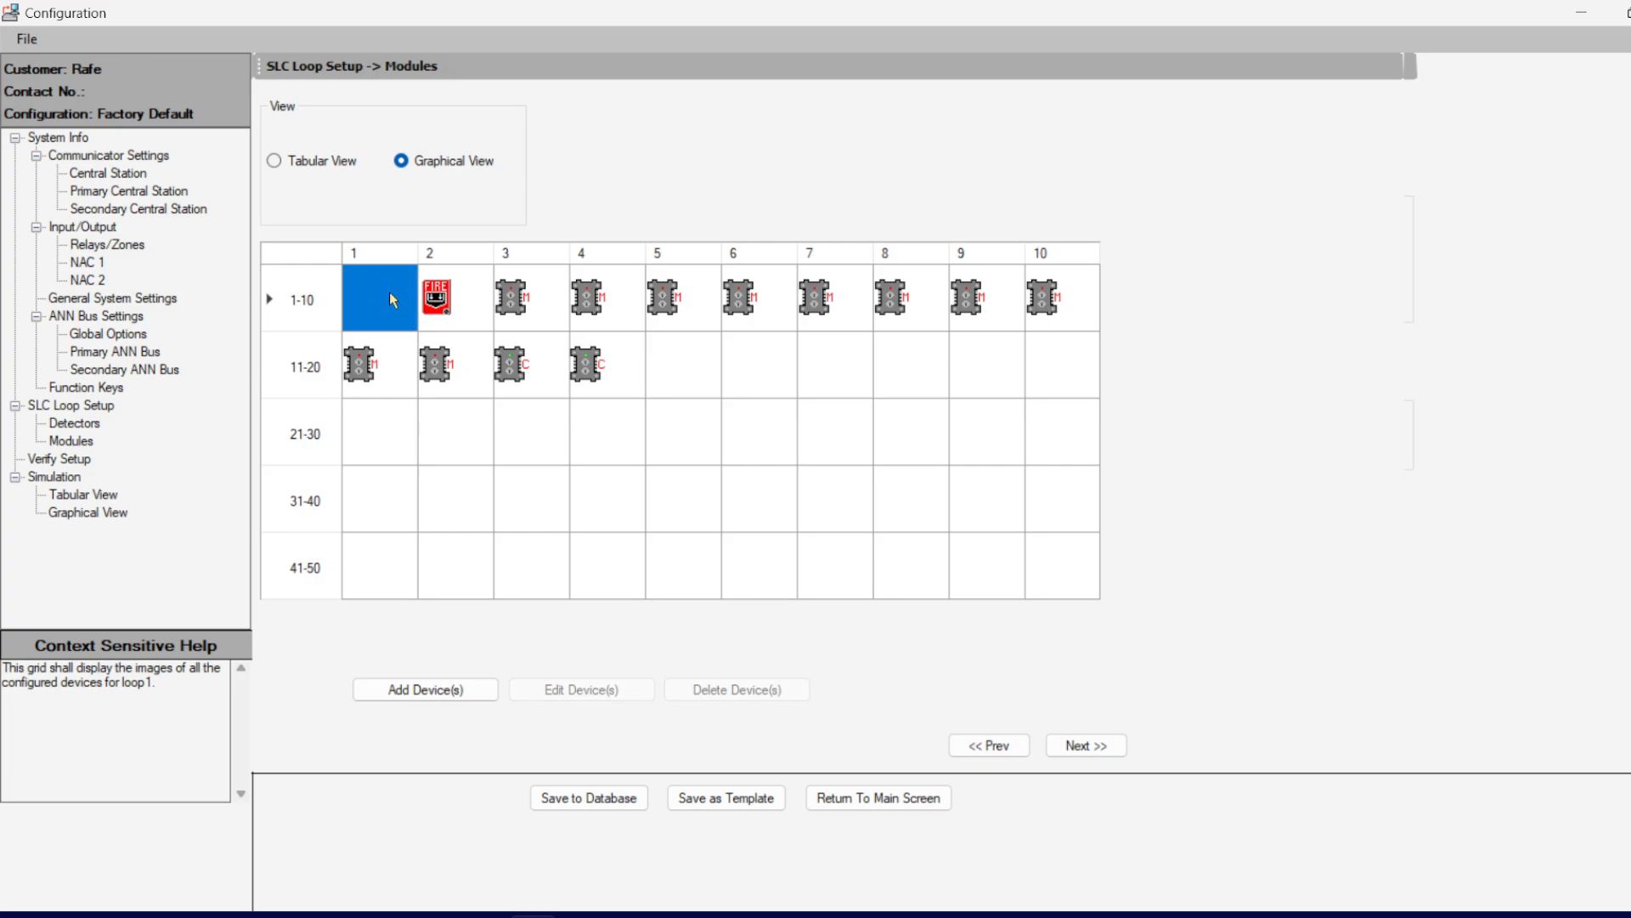
{"action": "left_click", "coordinate": [95, 422]}
{"action": "left_click", "coordinate": [401, 163]}
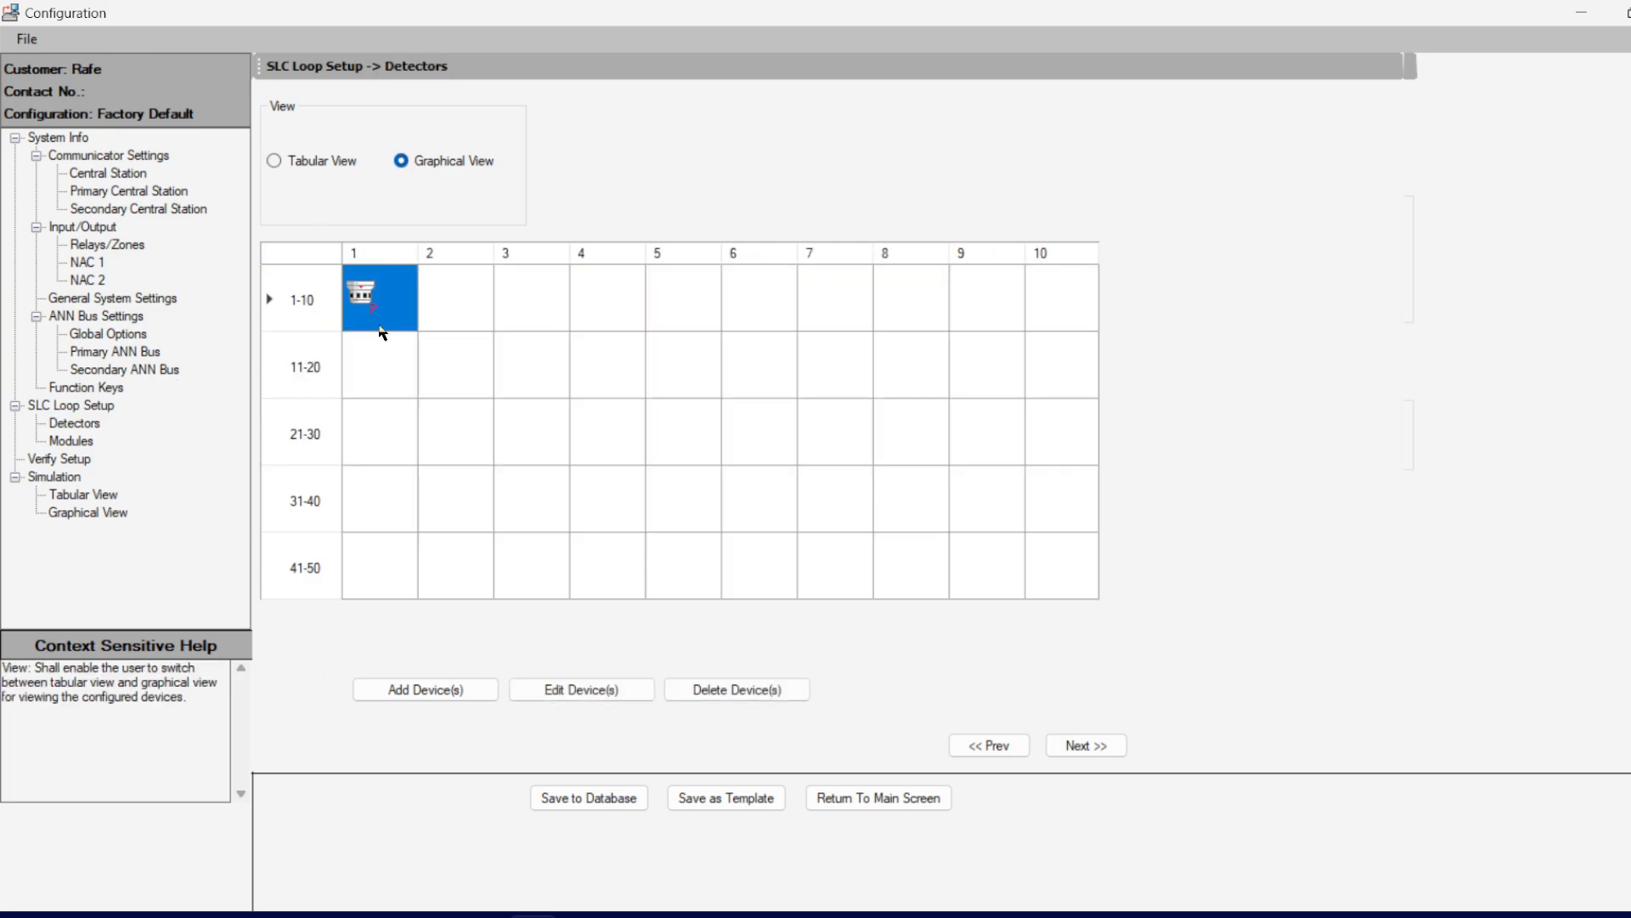
Step: Examine the configured modules at addresses 2 to 14 one by one in the Modules graphical view
{"action": "left_click", "coordinate": [56, 442]}
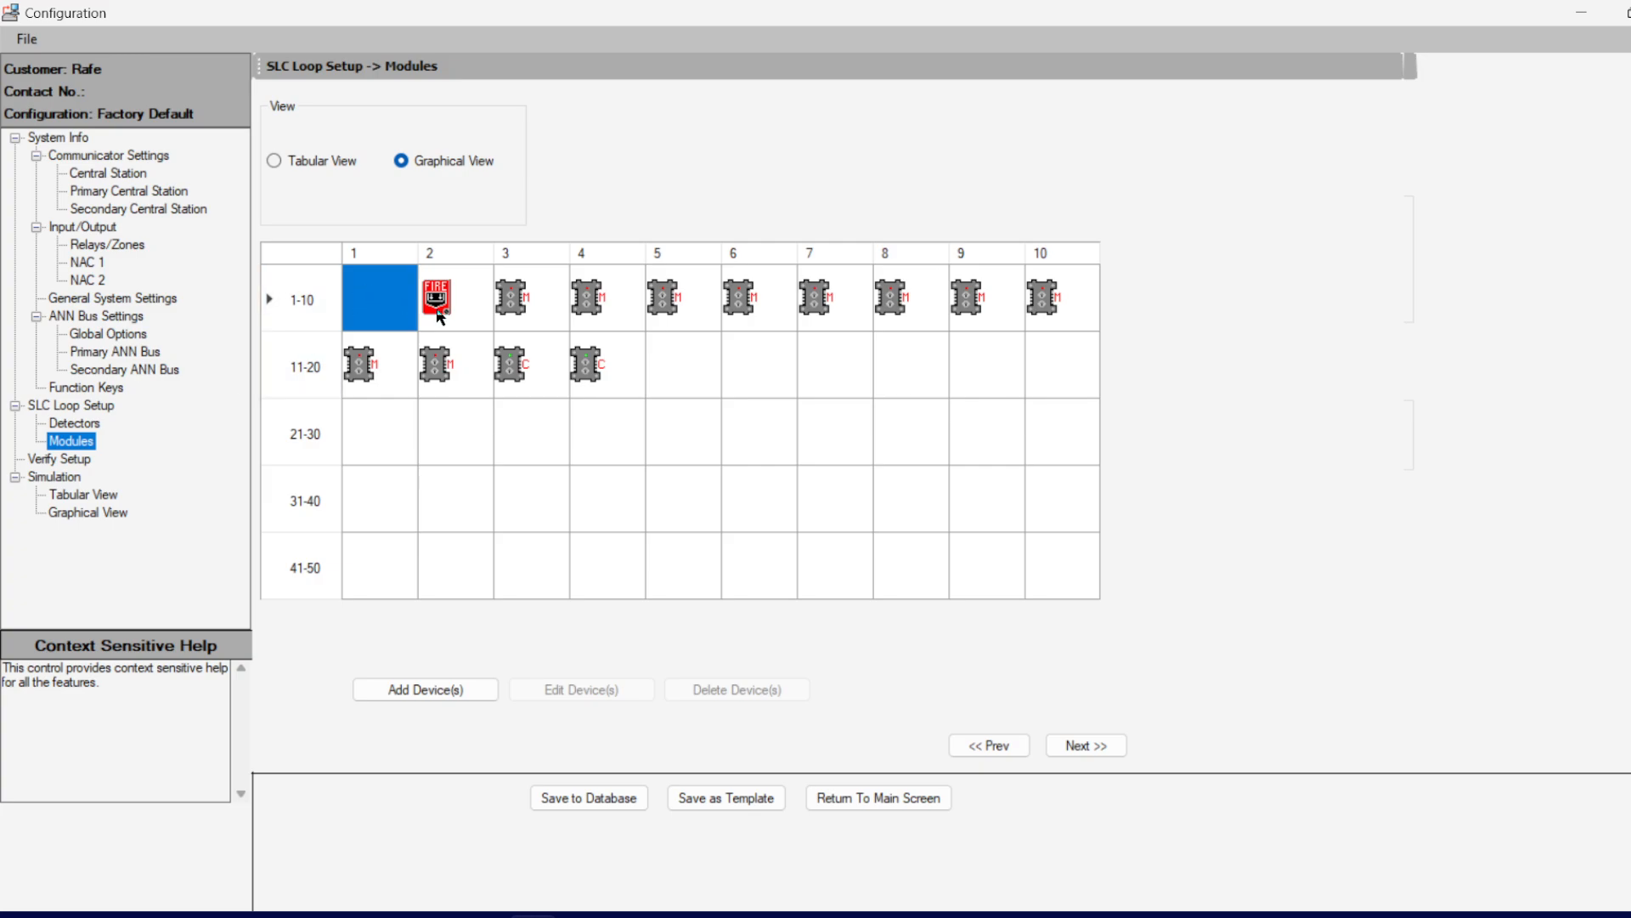
{"action": "left_click", "coordinate": [439, 314]}
{"action": "left_click", "coordinate": [512, 298]}
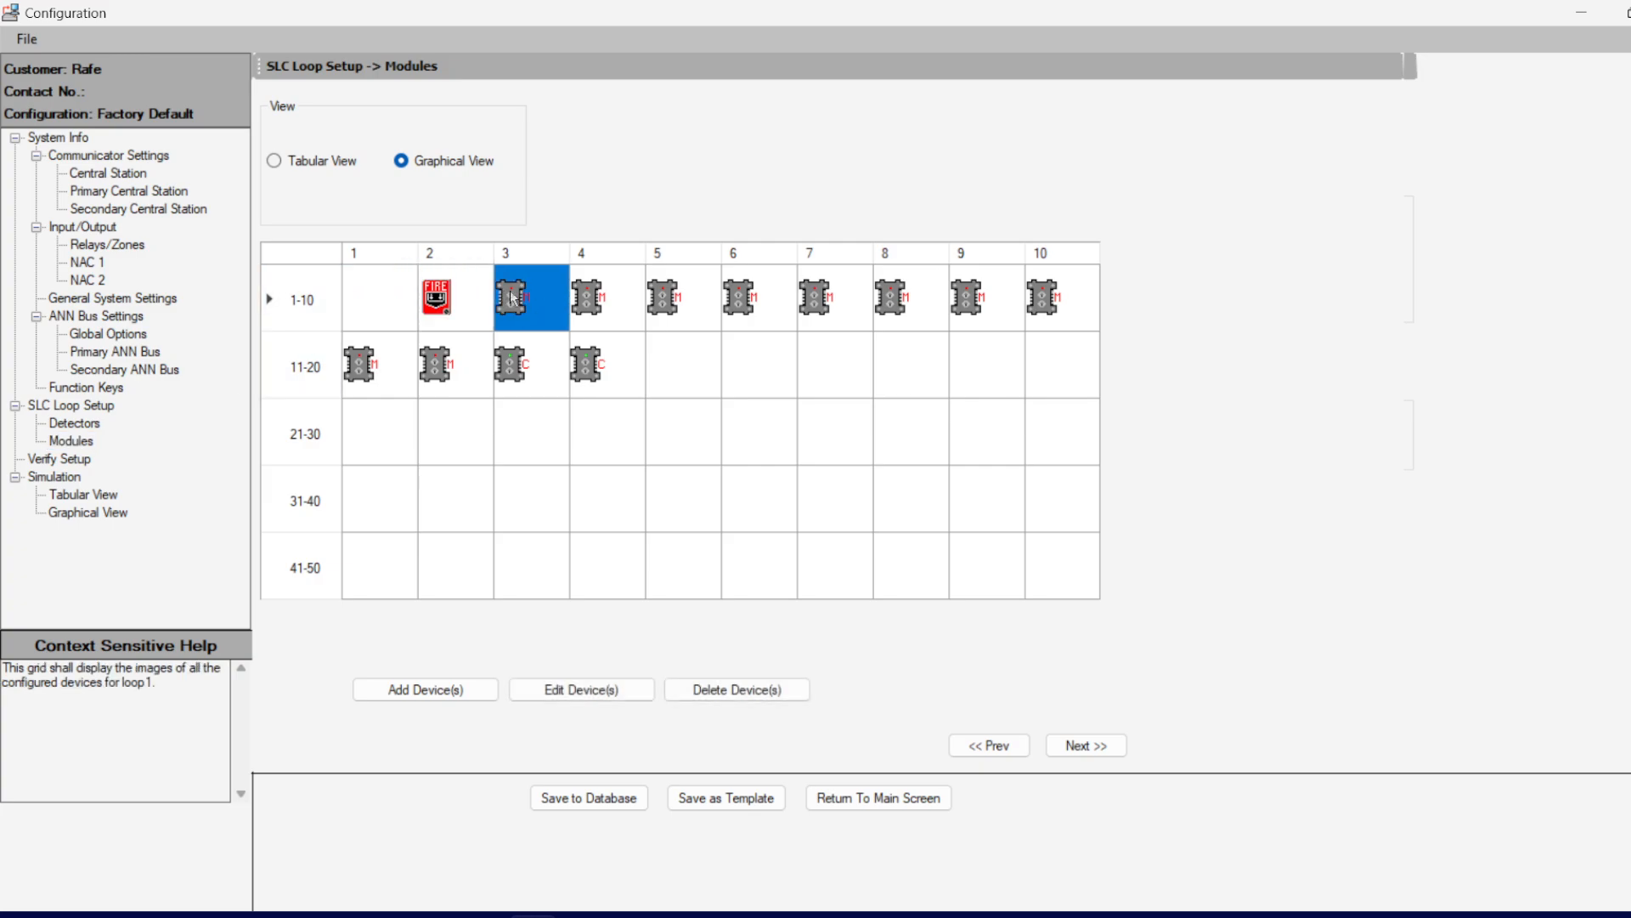
{"action": "left_click", "coordinate": [596, 302]}
{"action": "left_click", "coordinate": [672, 298]}
{"action": "left_click", "coordinate": [748, 295]}
{"action": "left_click", "coordinate": [850, 289]}
{"action": "left_click", "coordinate": [922, 293]}
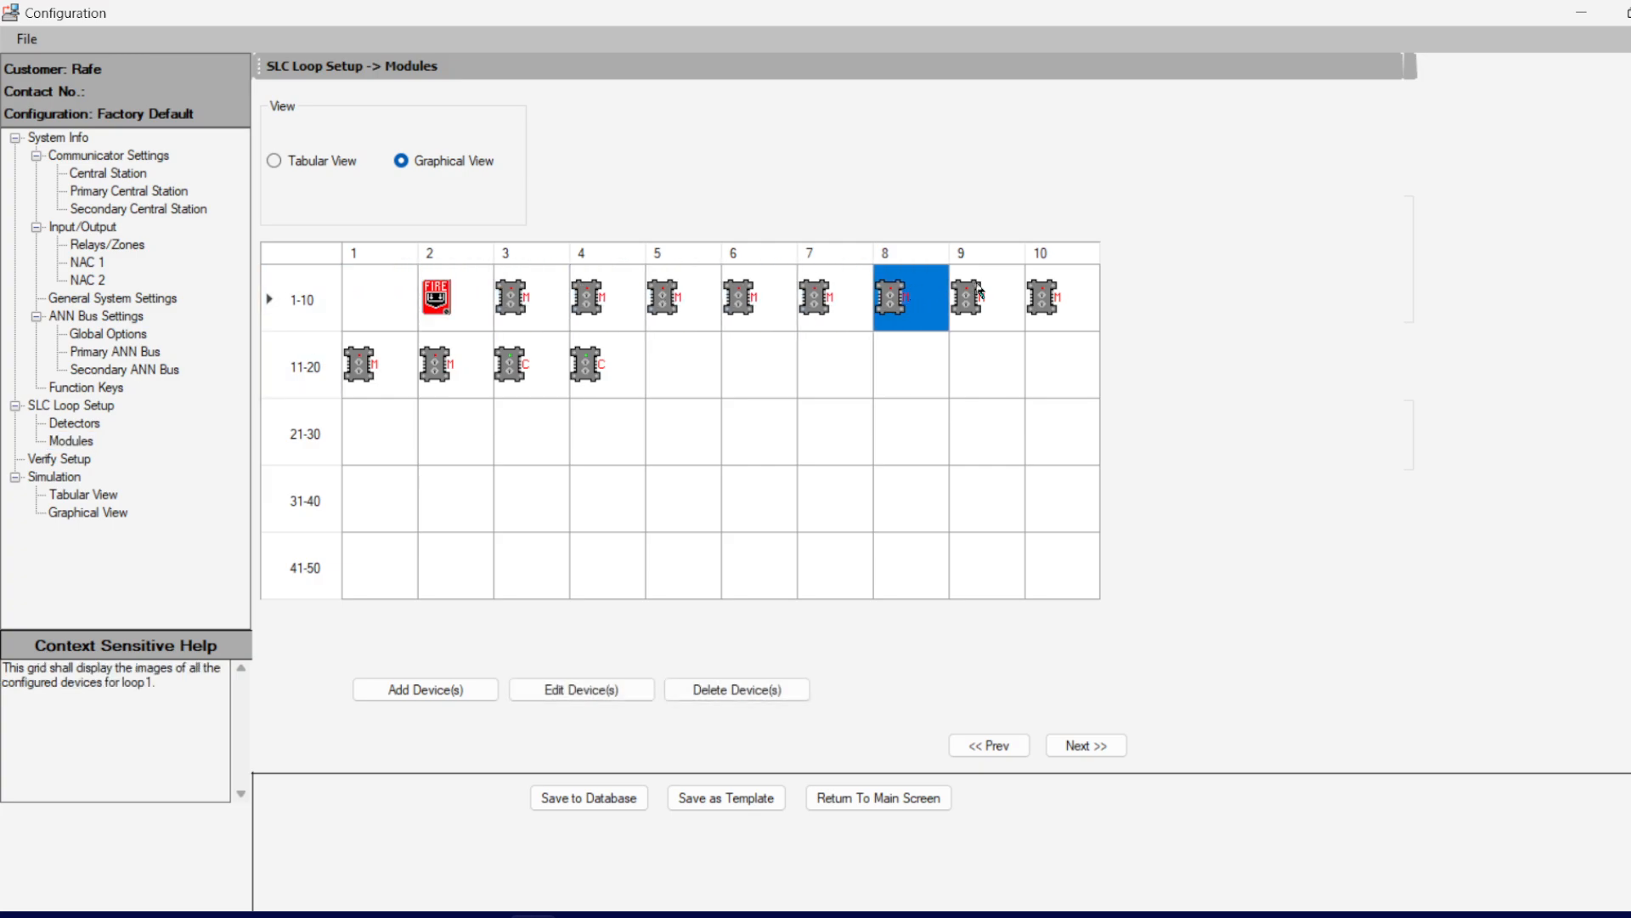
{"action": "left_click", "coordinate": [980, 293]}
{"action": "left_click", "coordinate": [1088, 299]}
{"action": "left_click", "coordinate": [370, 374]}
{"action": "left_click", "coordinate": [461, 374]}
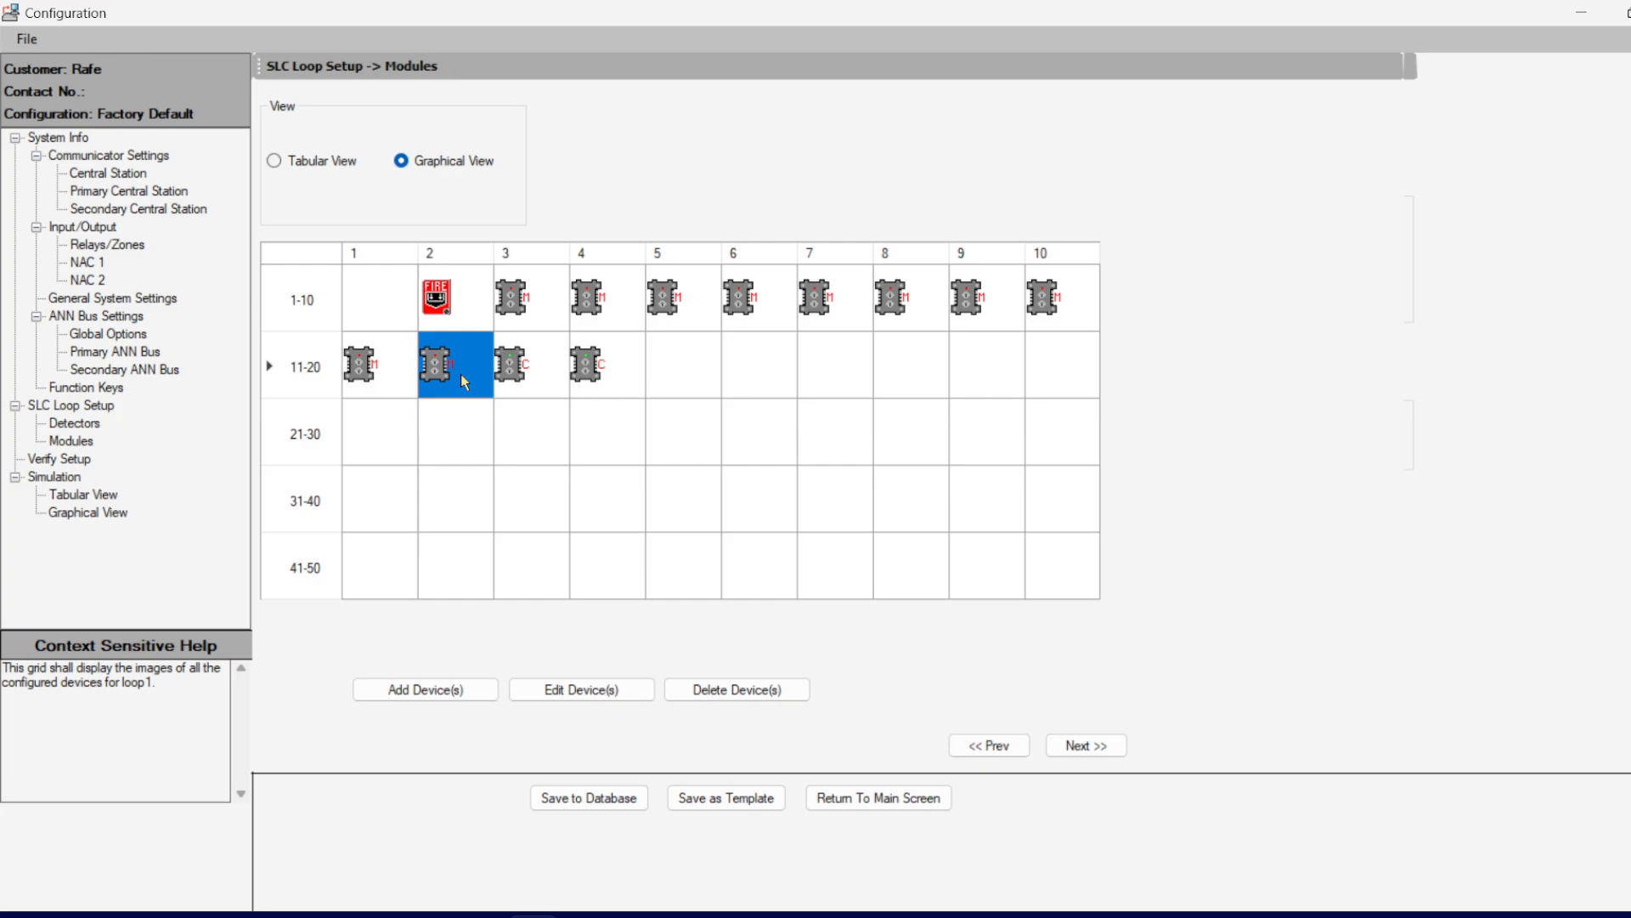
{"action": "left_click", "coordinate": [528, 363]}
{"action": "left_click", "coordinate": [615, 367]}
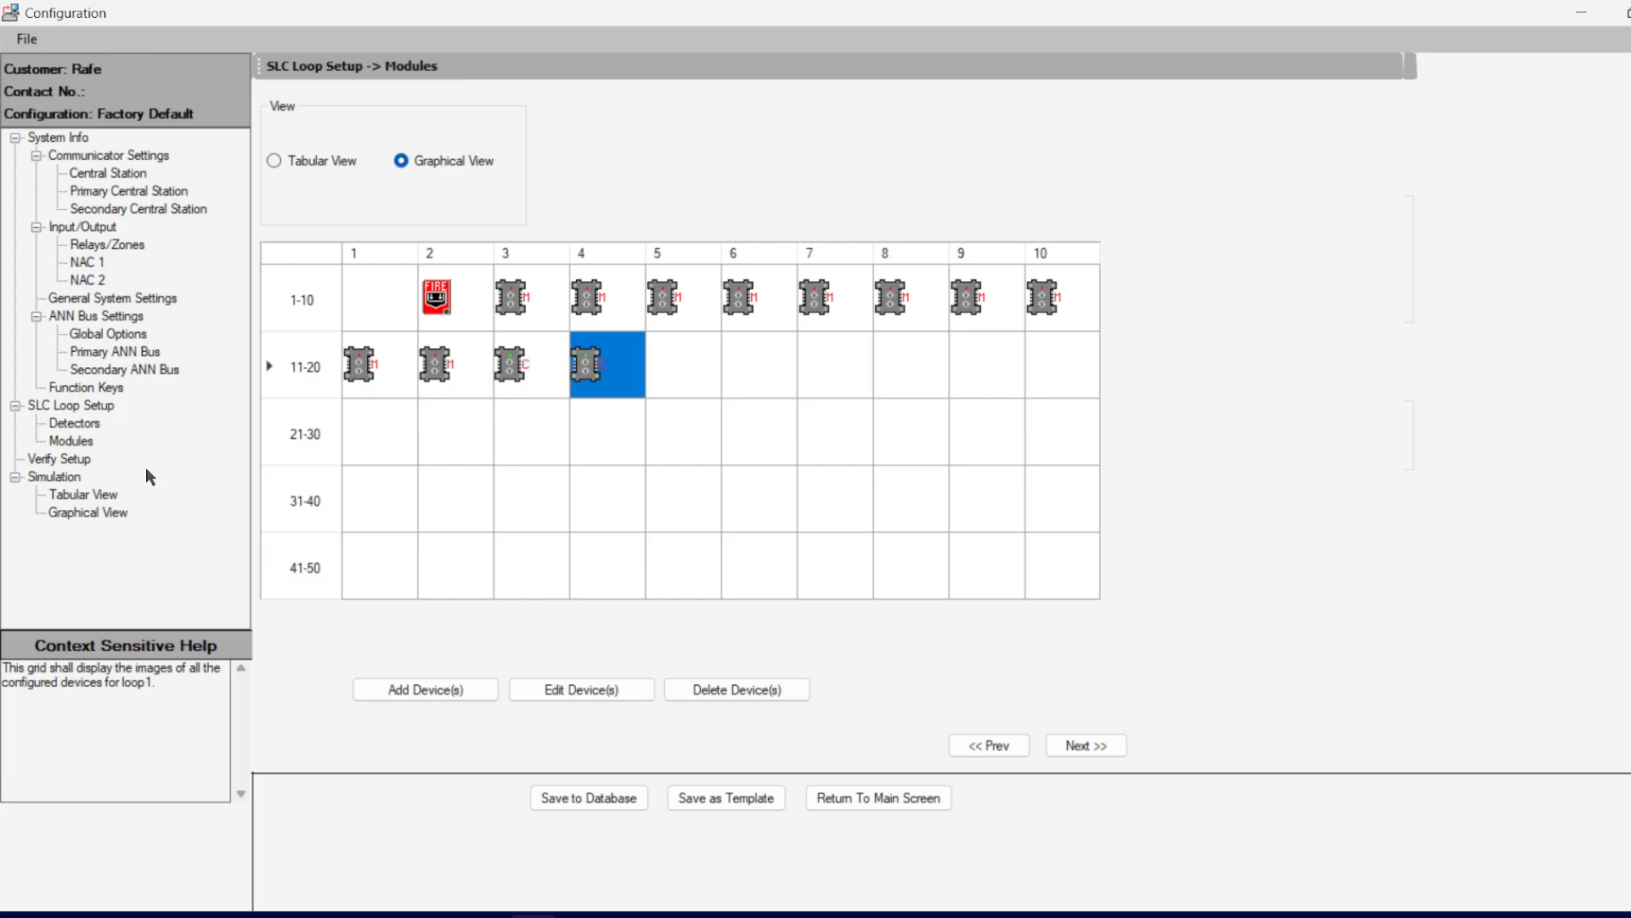
Step: Run the setup verification on the configuration and dismiss its result
{"action": "left_click", "coordinate": [56, 460]}
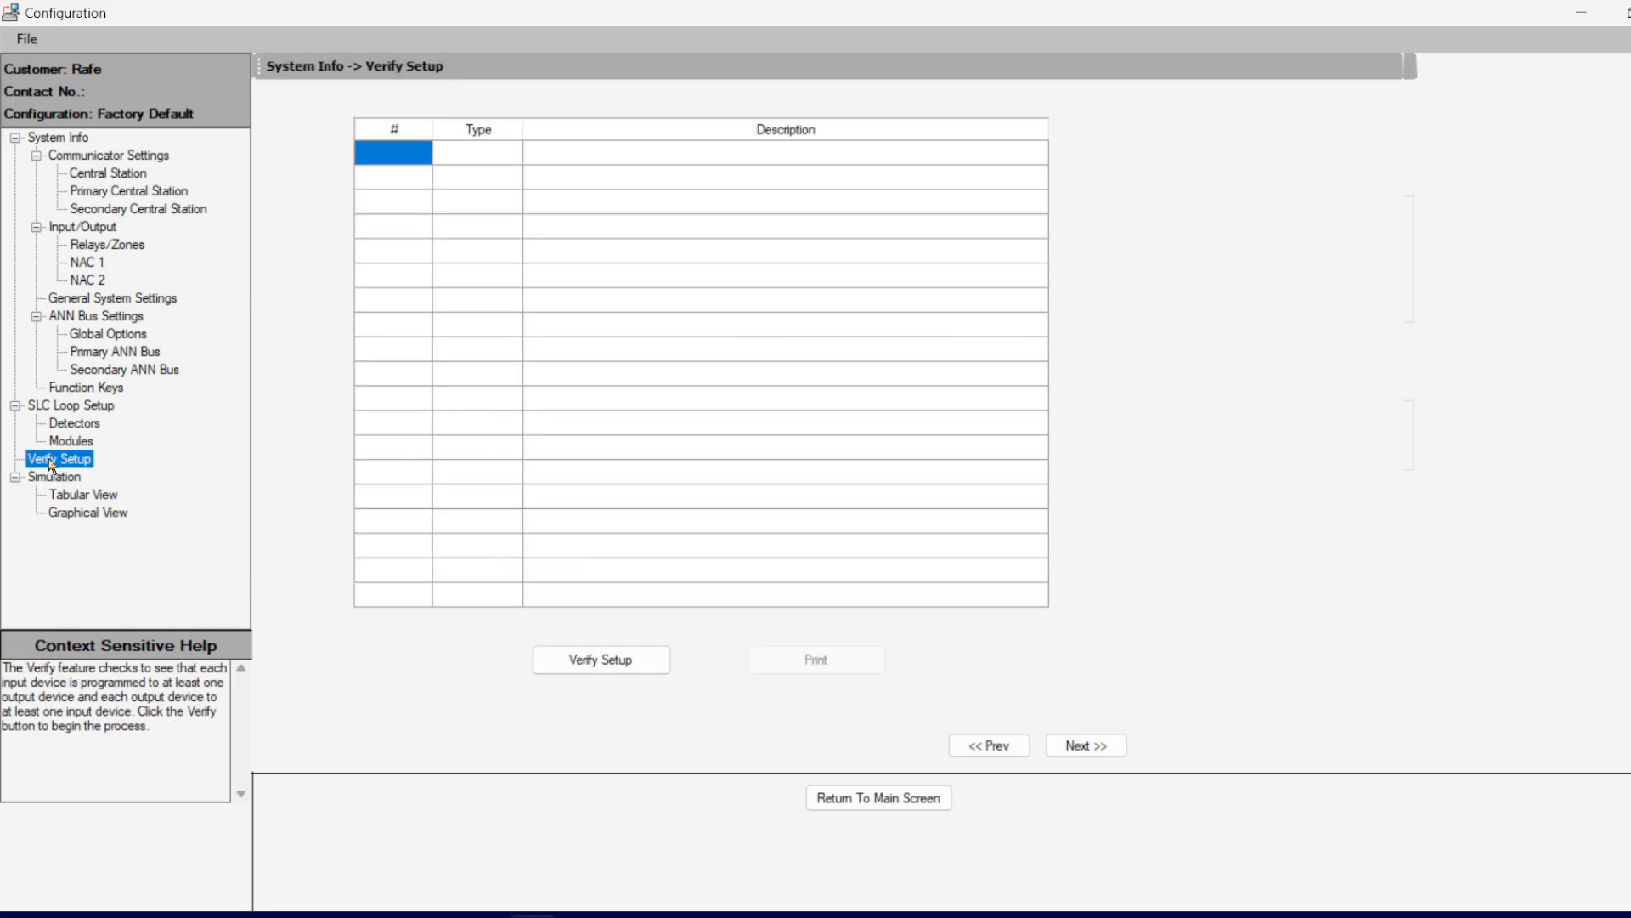
{"action": "left_click", "coordinate": [595, 656]}
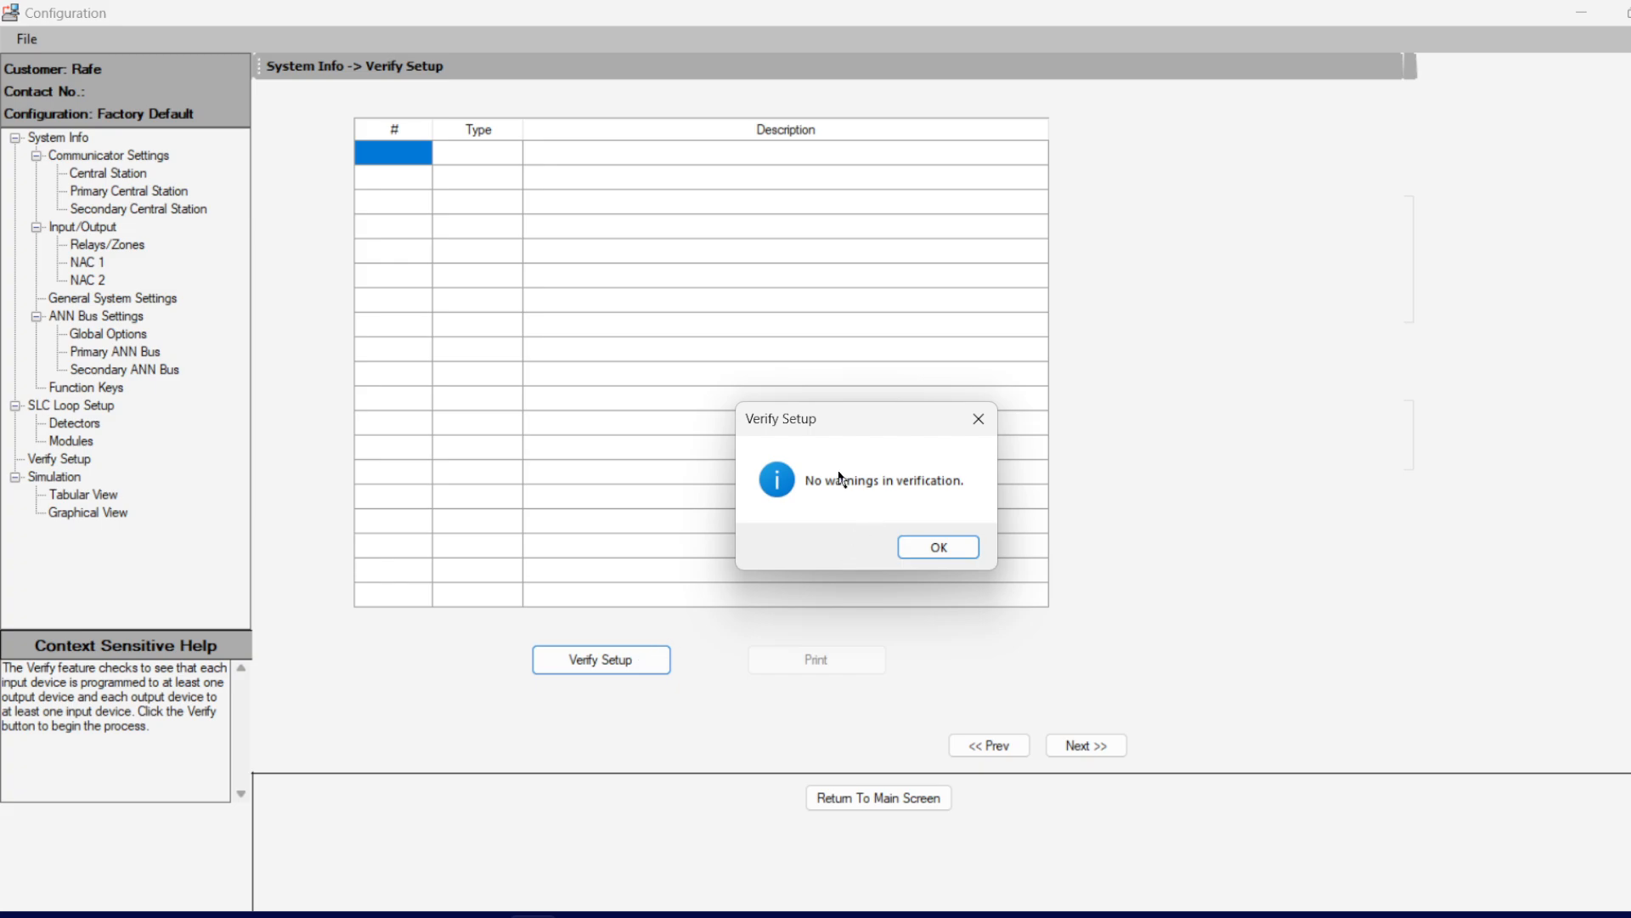
{"action": "left_click", "coordinate": [940, 549]}
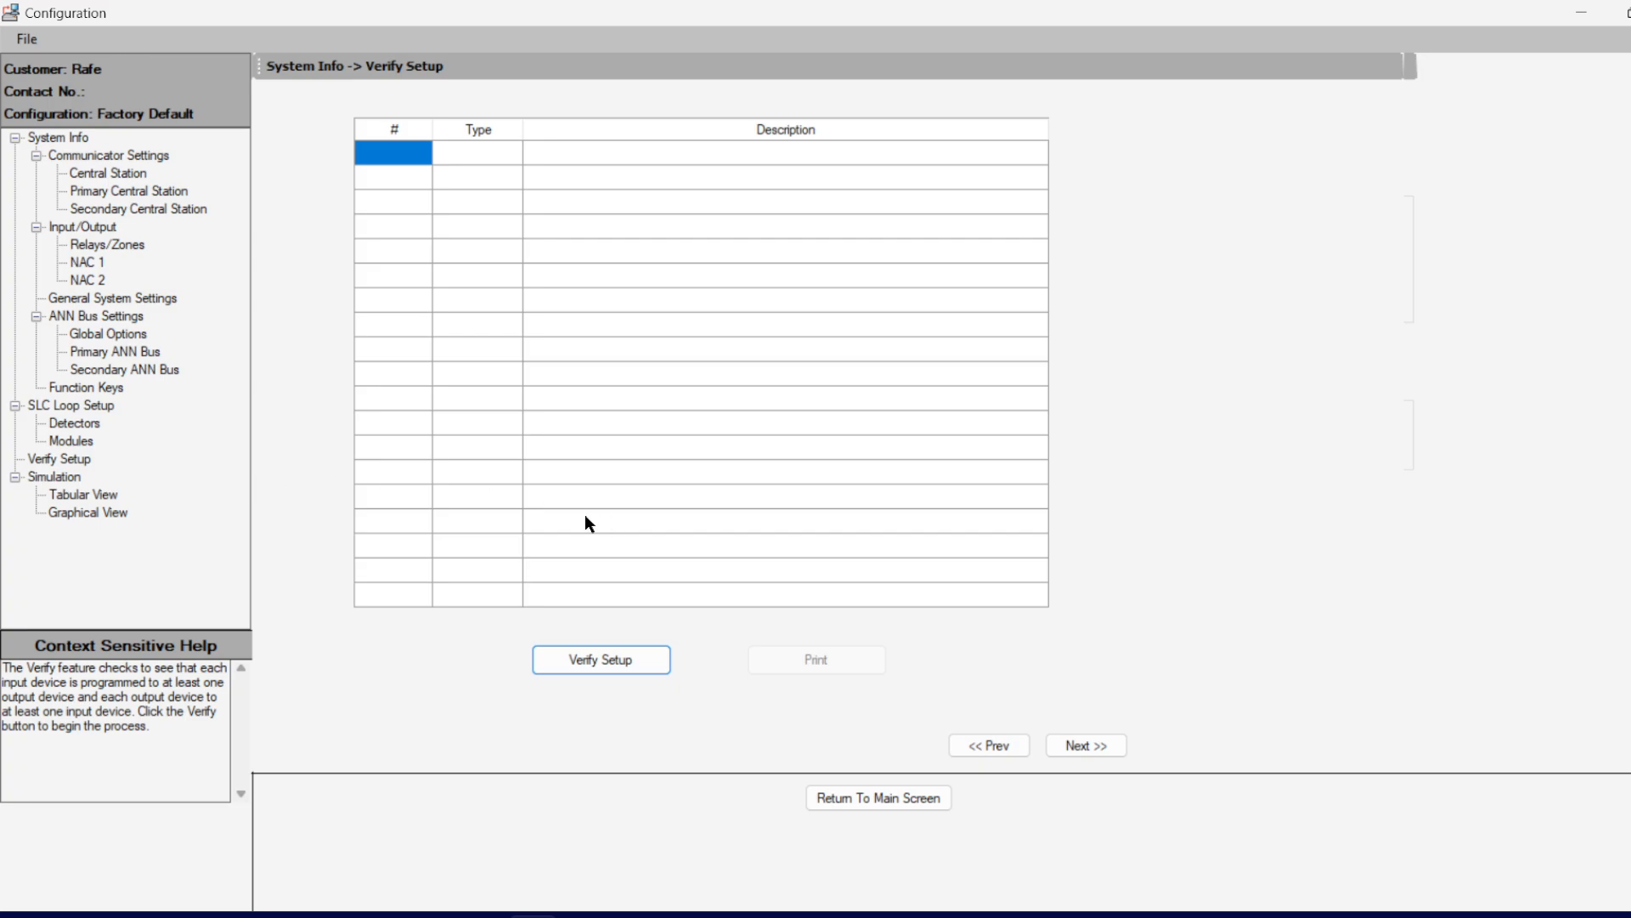
Step: Open the simulation's tabular view, check the NAC 2 settings, and return to the tabular simulation
{"action": "left_click", "coordinate": [58, 477]}
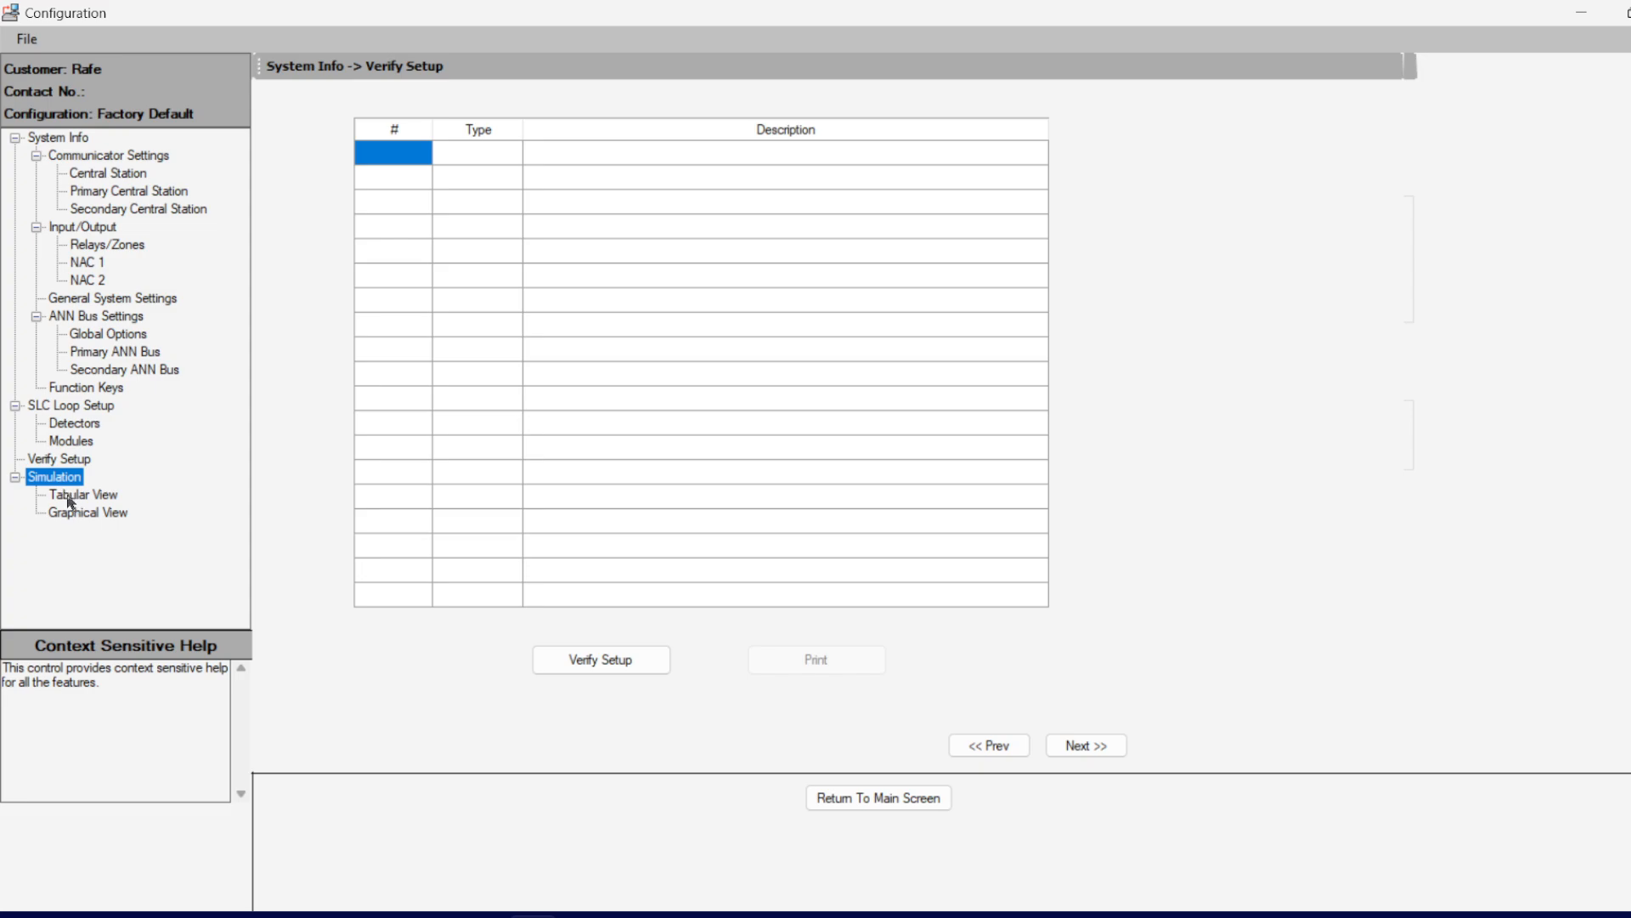
{"action": "left_click", "coordinate": [67, 494]}
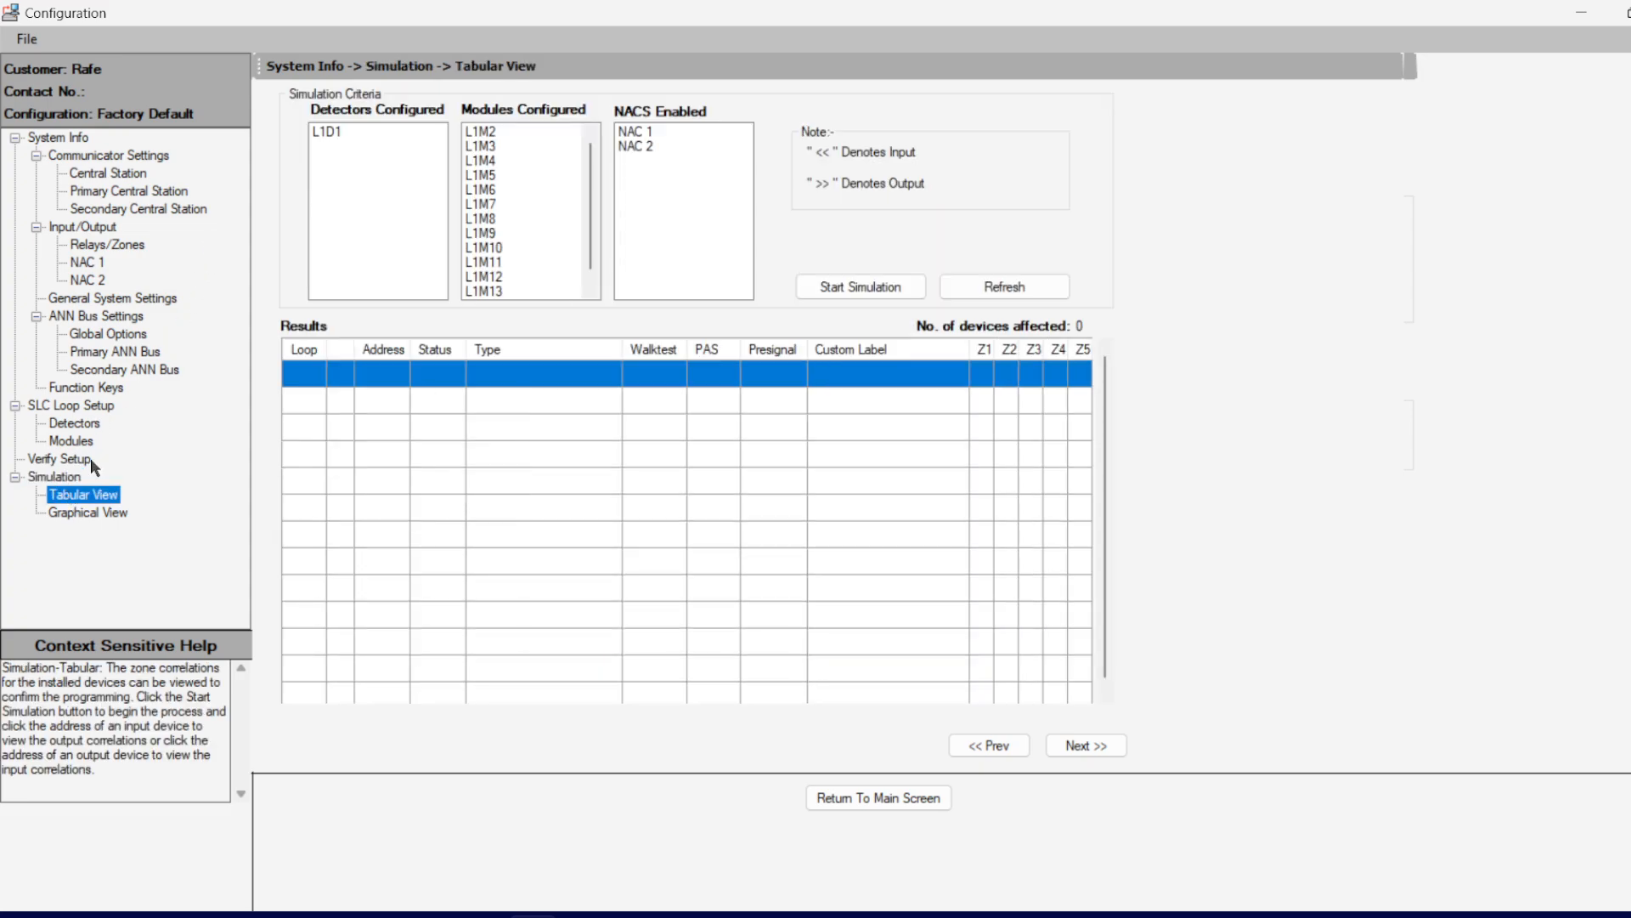
{"action": "left_click", "coordinate": [65, 478]}
{"action": "left_click", "coordinate": [95, 279]}
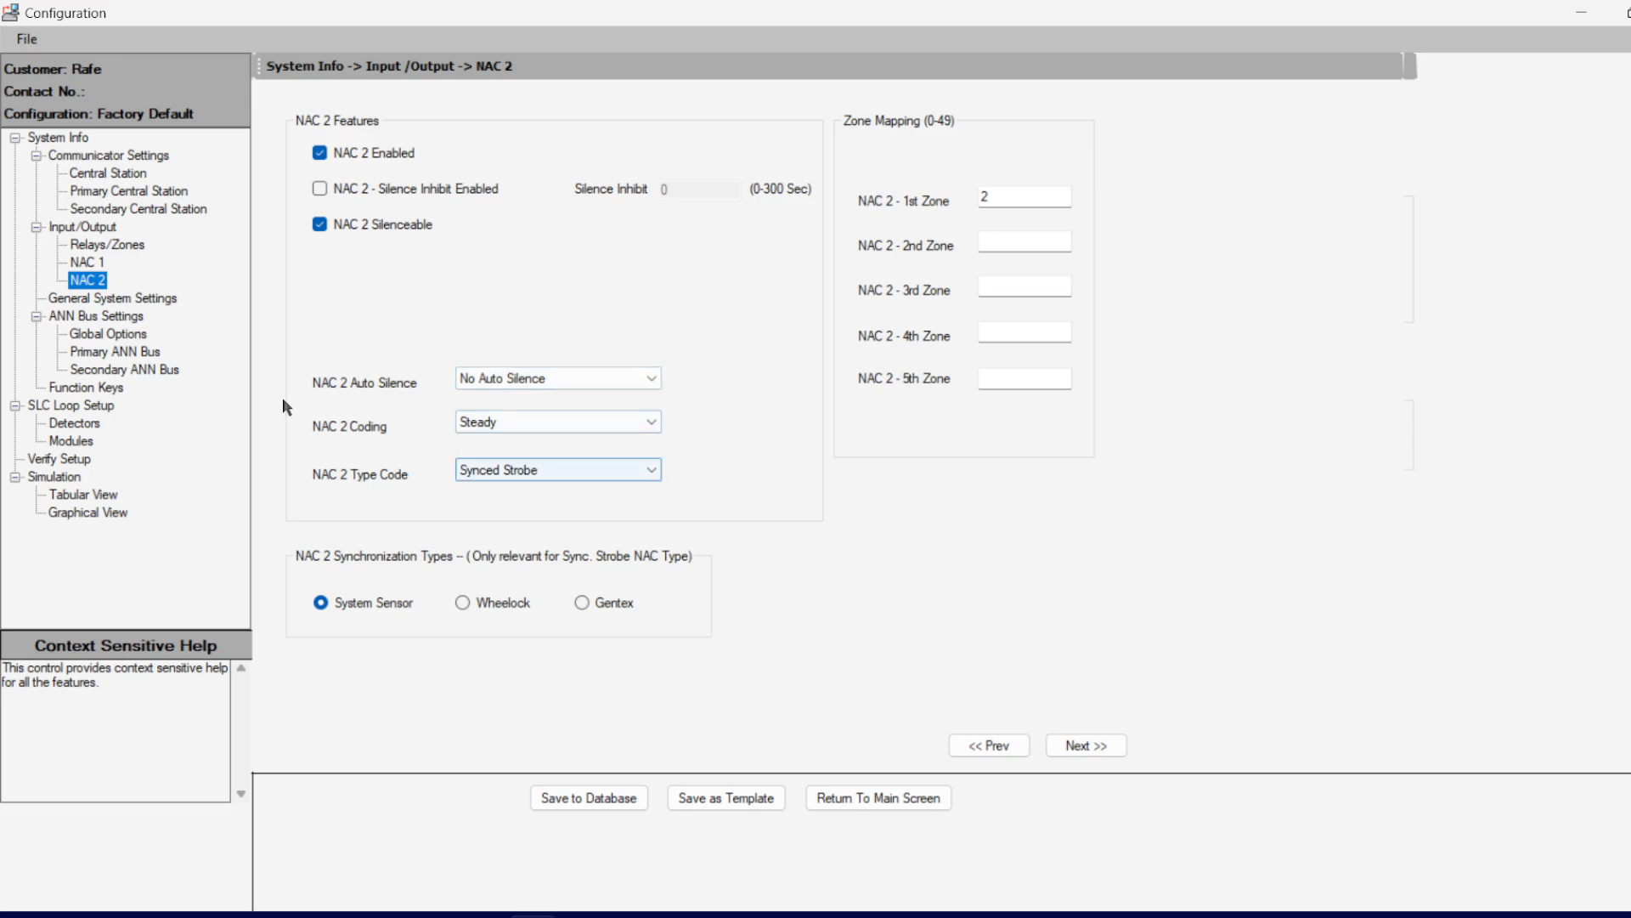
{"action": "left_click", "coordinate": [61, 496]}
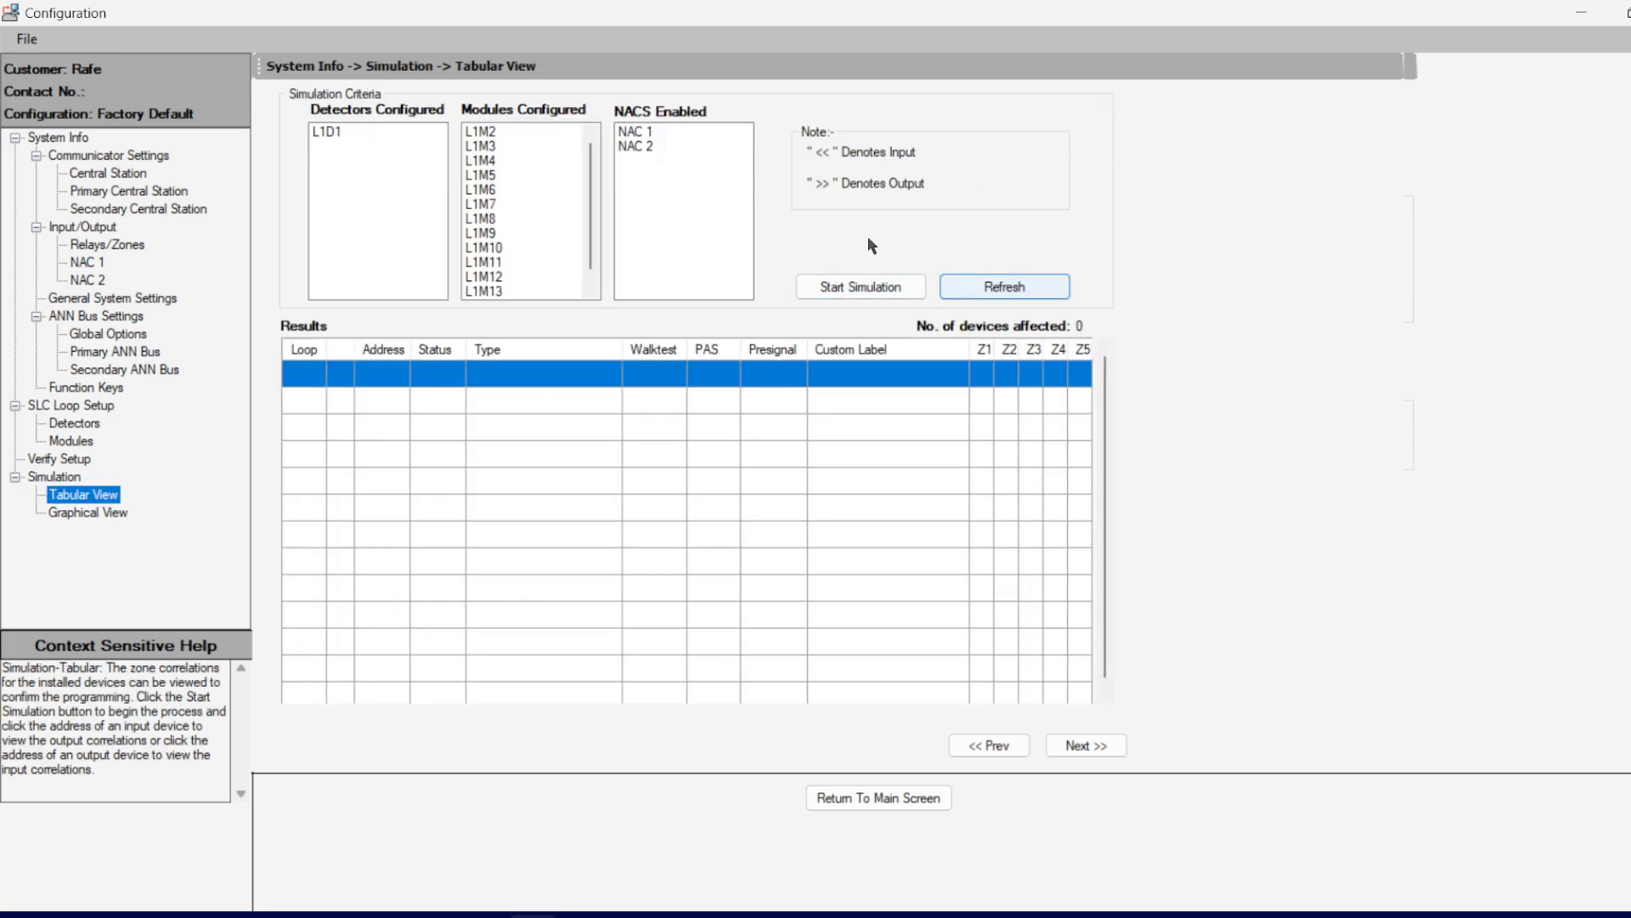
Step: Run the device-to-device I/O simulation in graphical view and examine detector 1's output correlations and a few empty addresses
{"action": "left_click", "coordinate": [89, 513]}
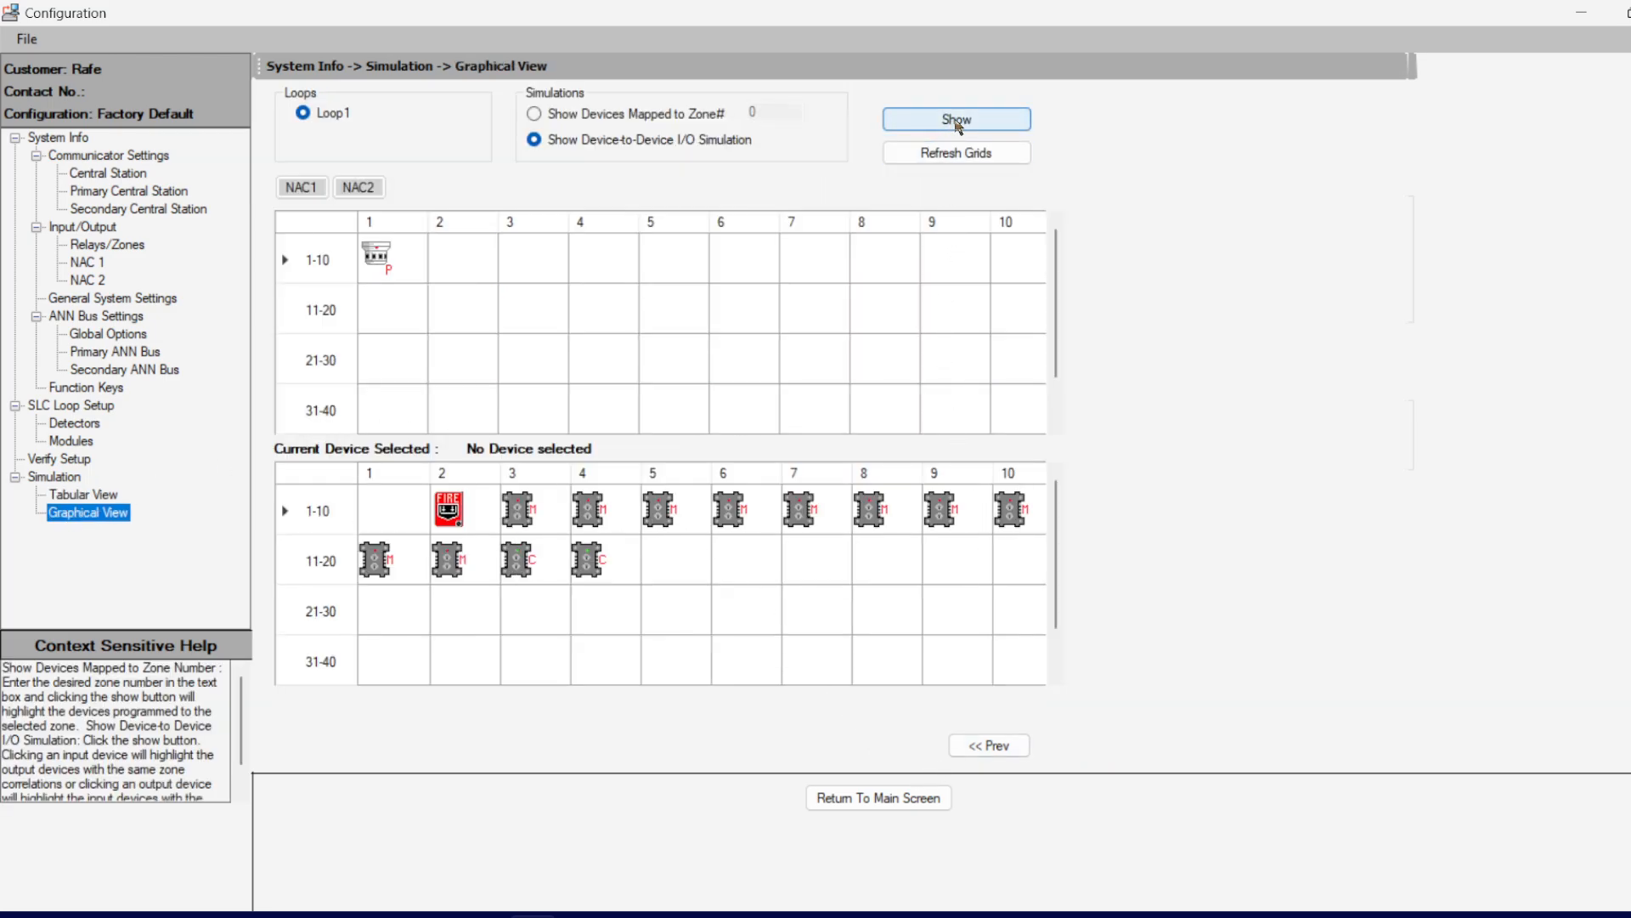
{"action": "left_click", "coordinate": [956, 120]}
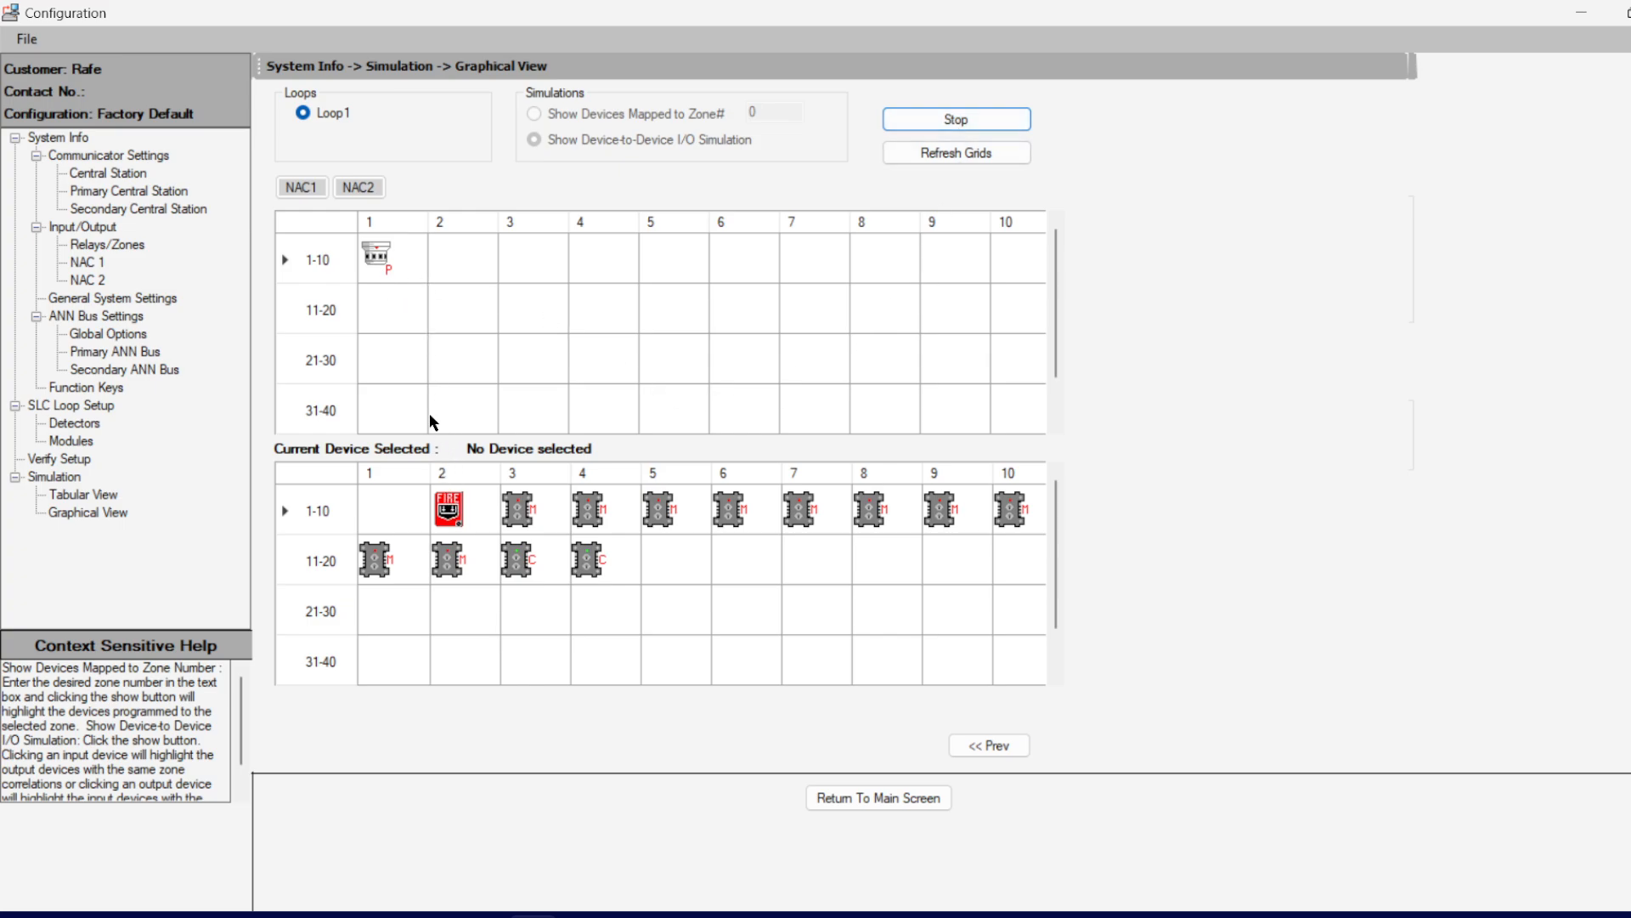
{"action": "left_click", "coordinate": [381, 269]}
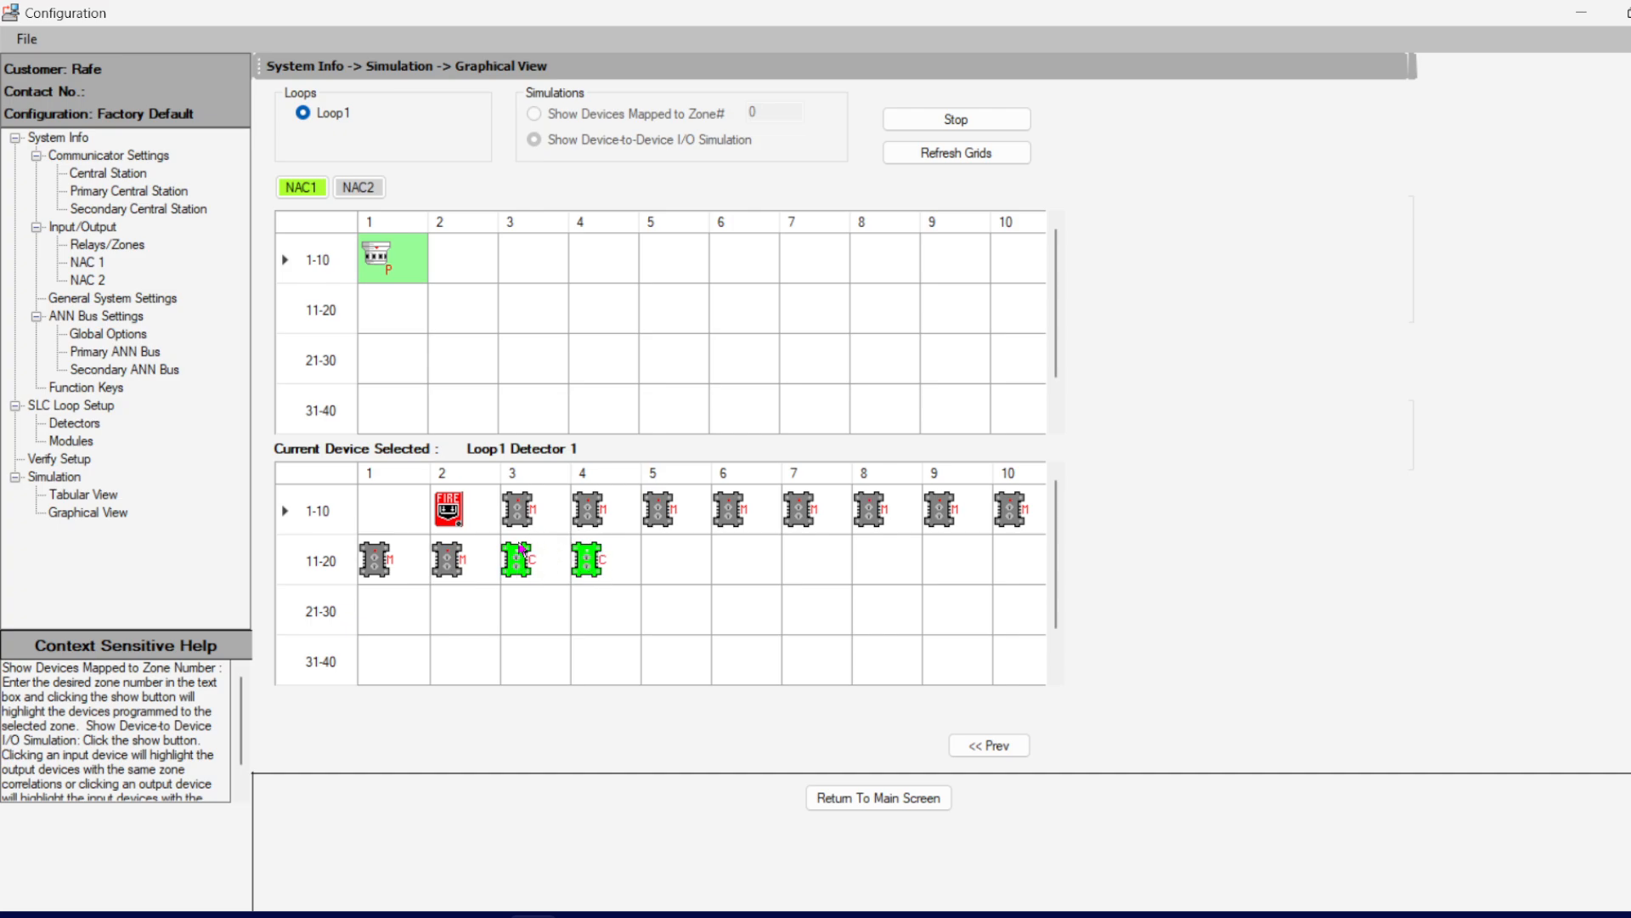
{"action": "left_click", "coordinate": [399, 323]}
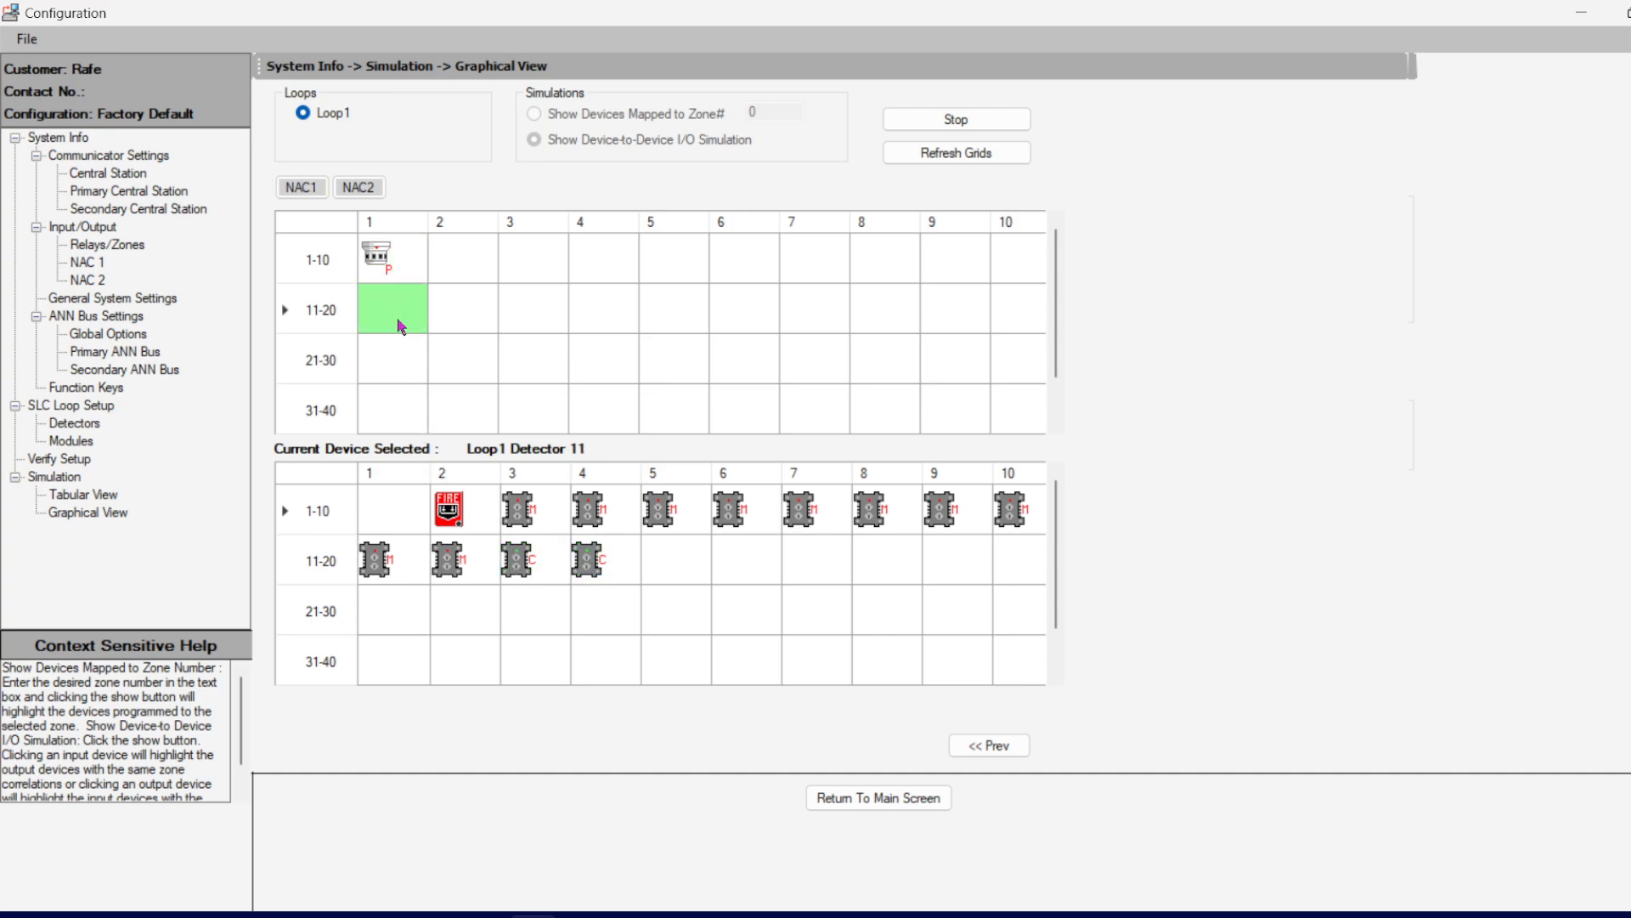
{"action": "left_click", "coordinate": [459, 512]}
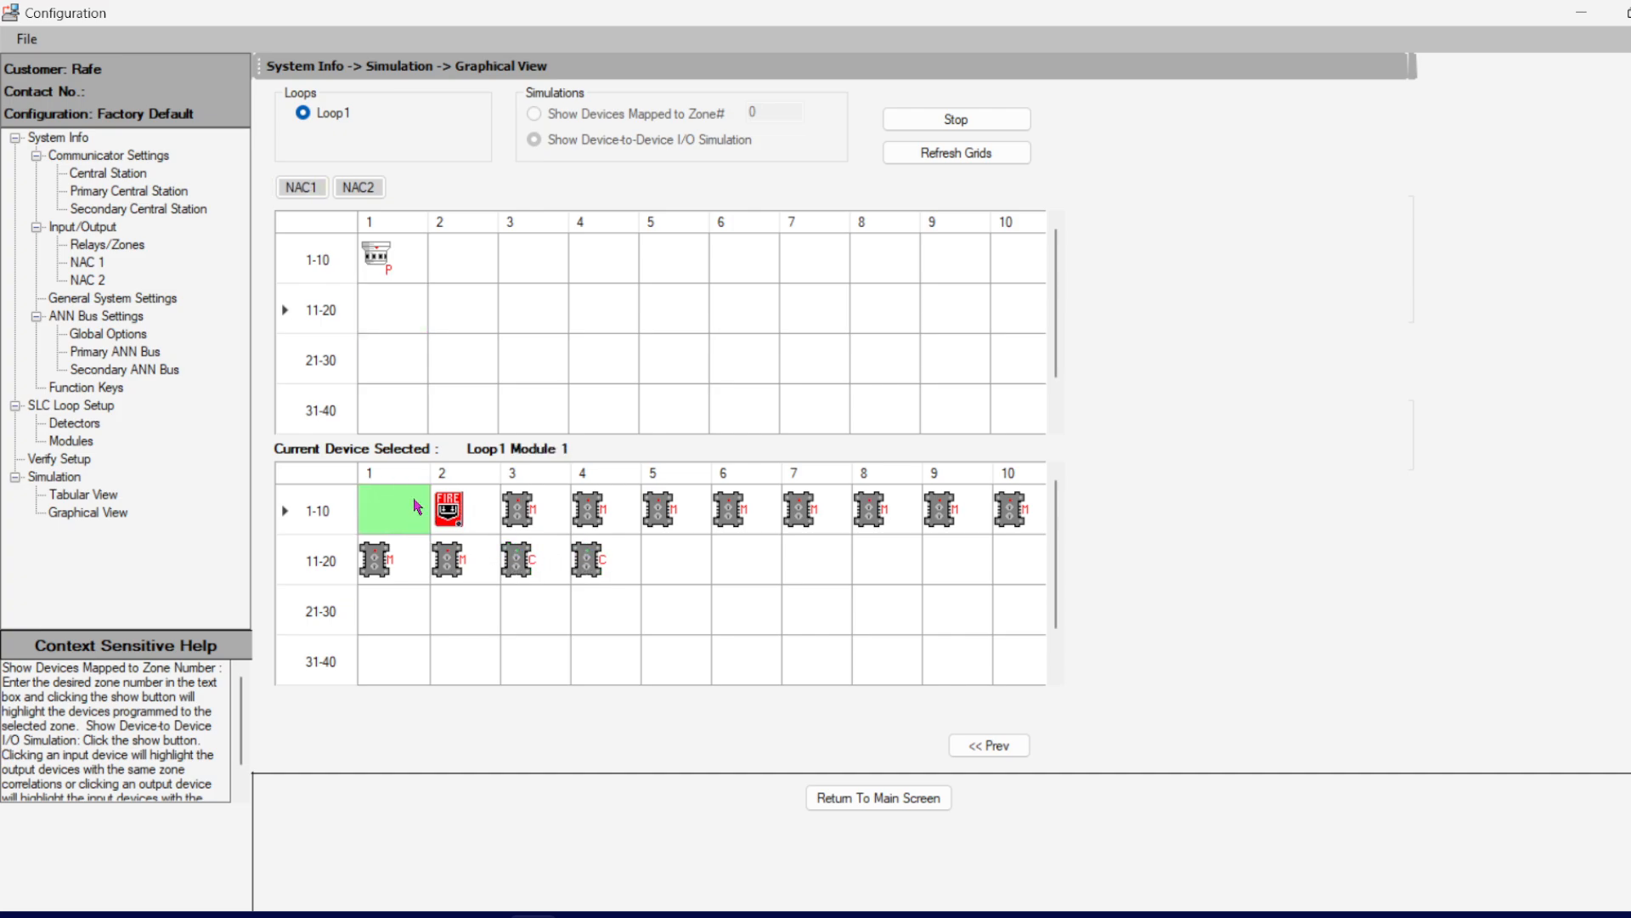
{"action": "left_click", "coordinate": [385, 304]}
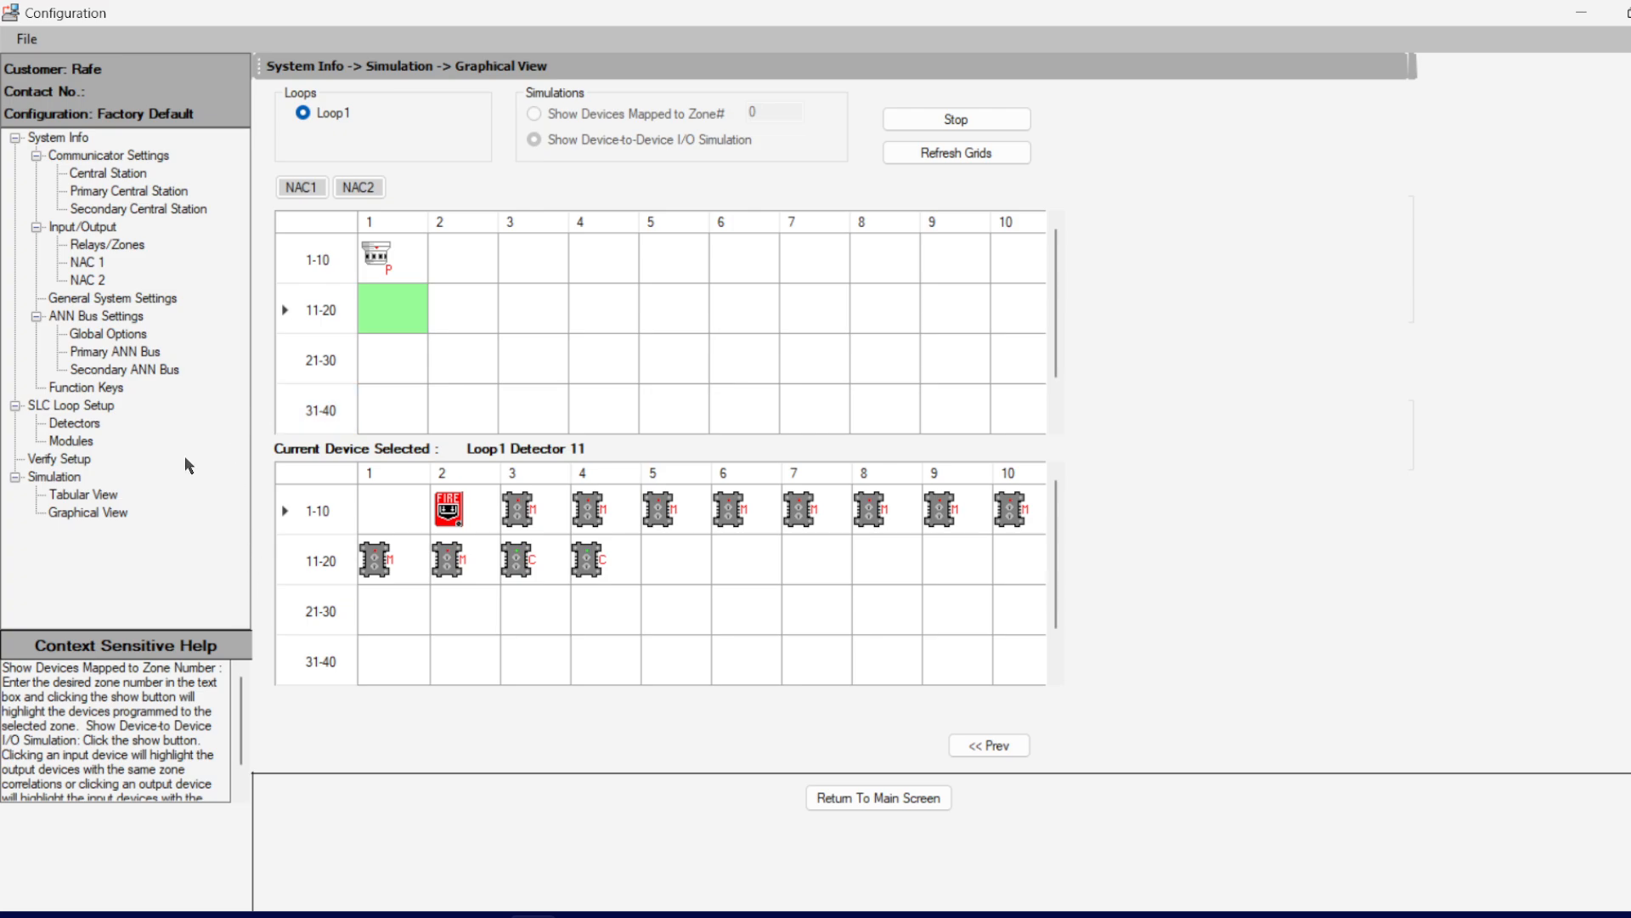
Step: Display the configured SLC modules in tabular view
{"action": "left_click", "coordinate": [73, 441]}
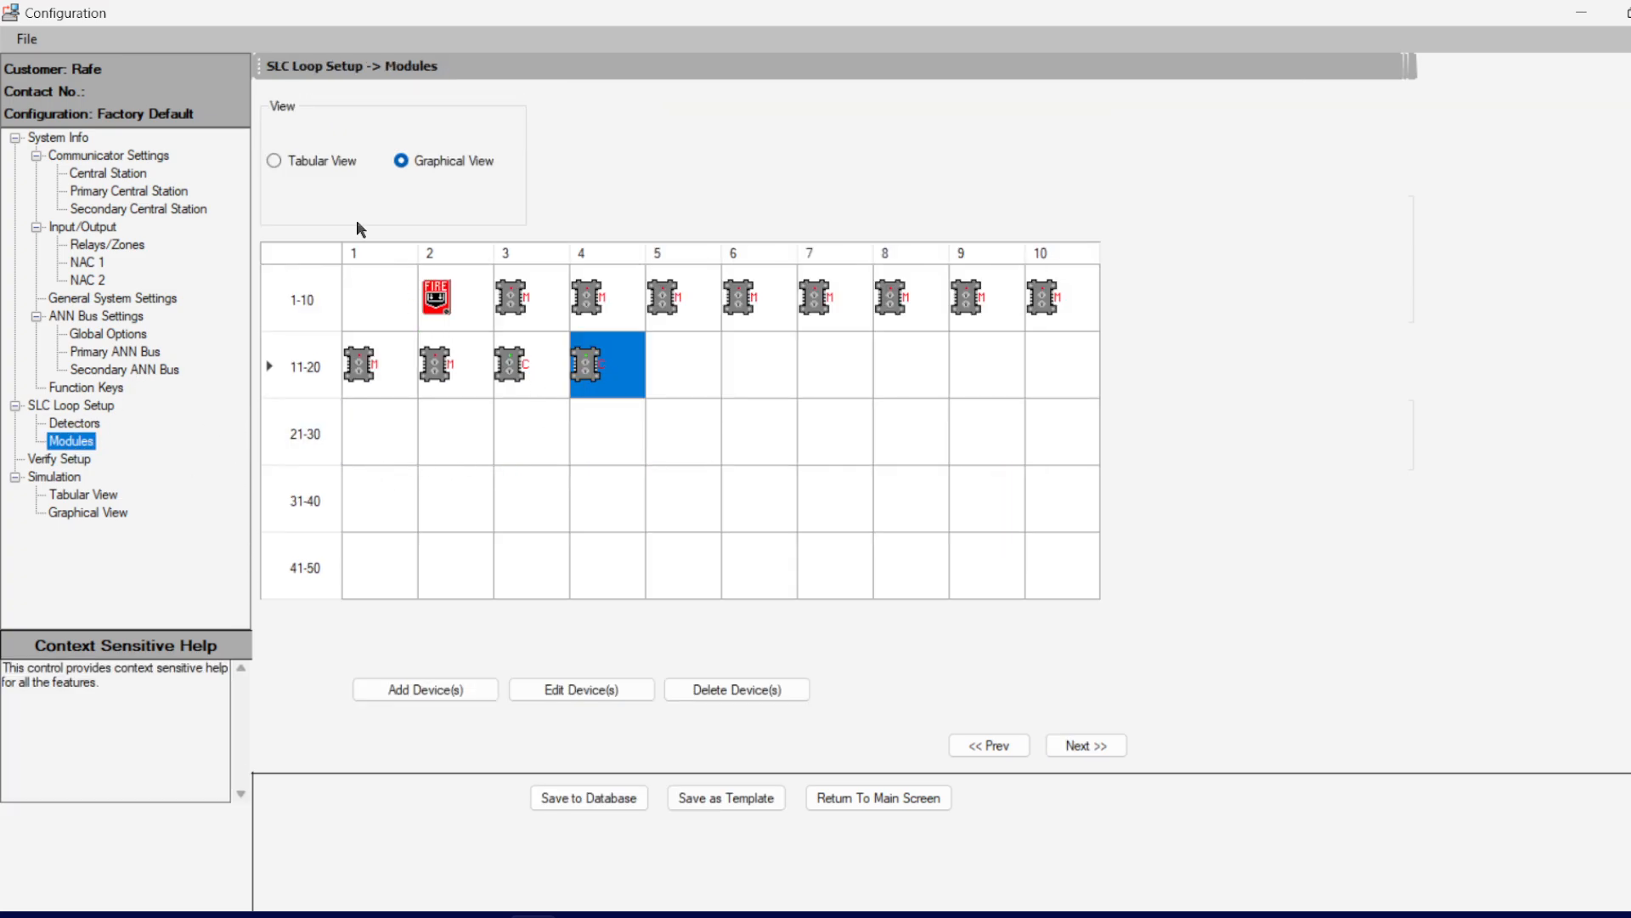
{"action": "left_click", "coordinate": [299, 161]}
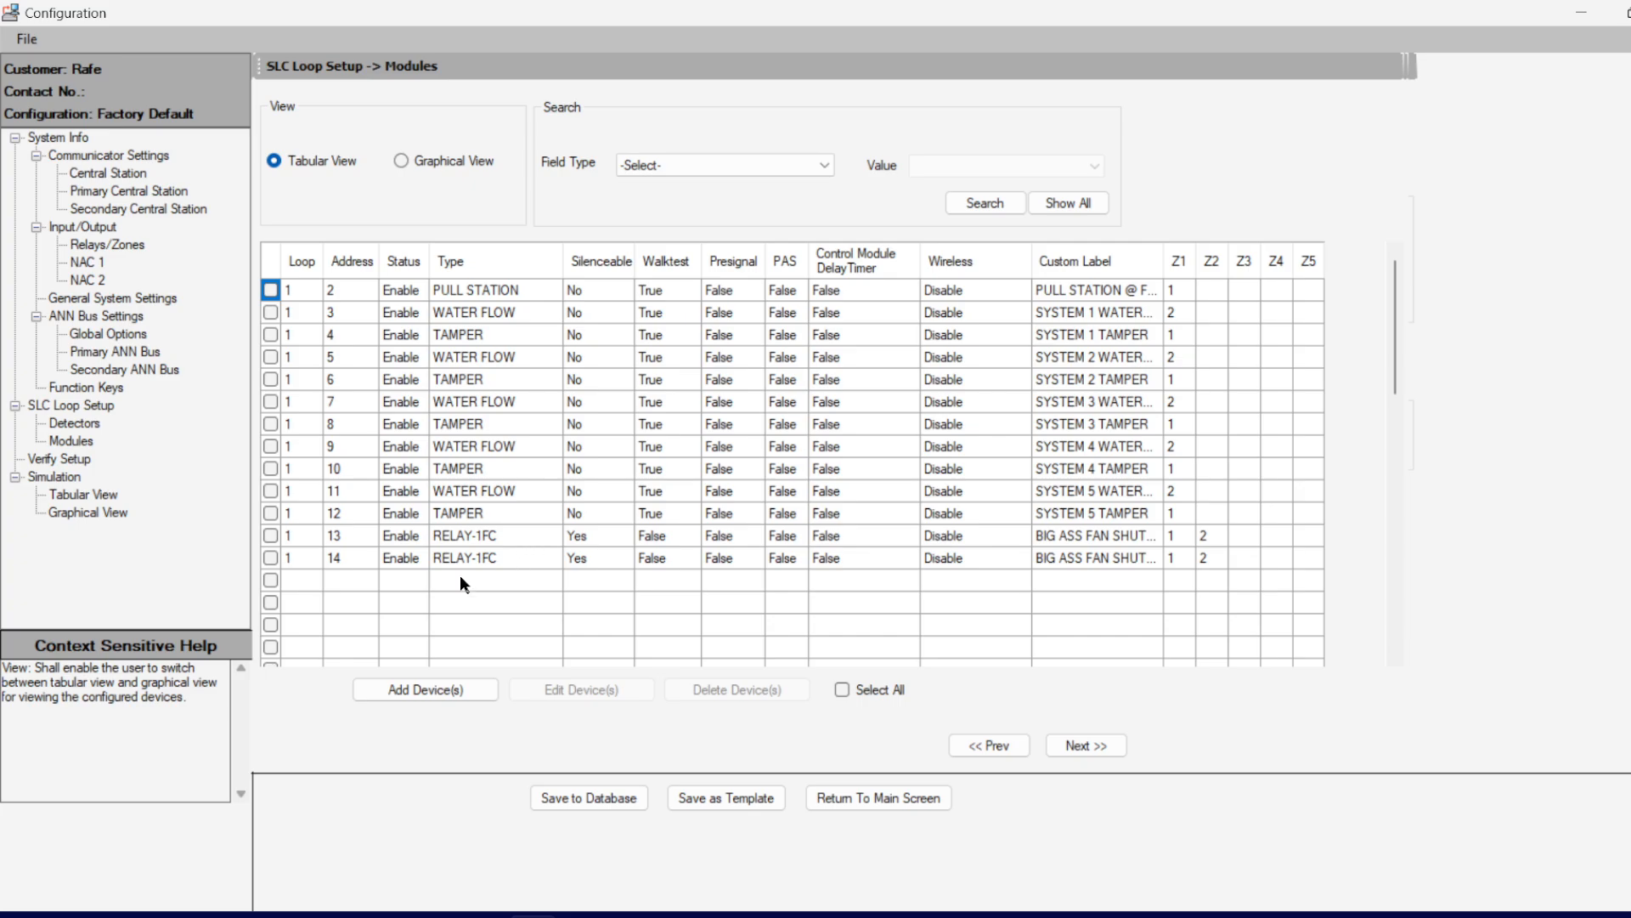
{"action": "left_click", "coordinate": [461, 578]}
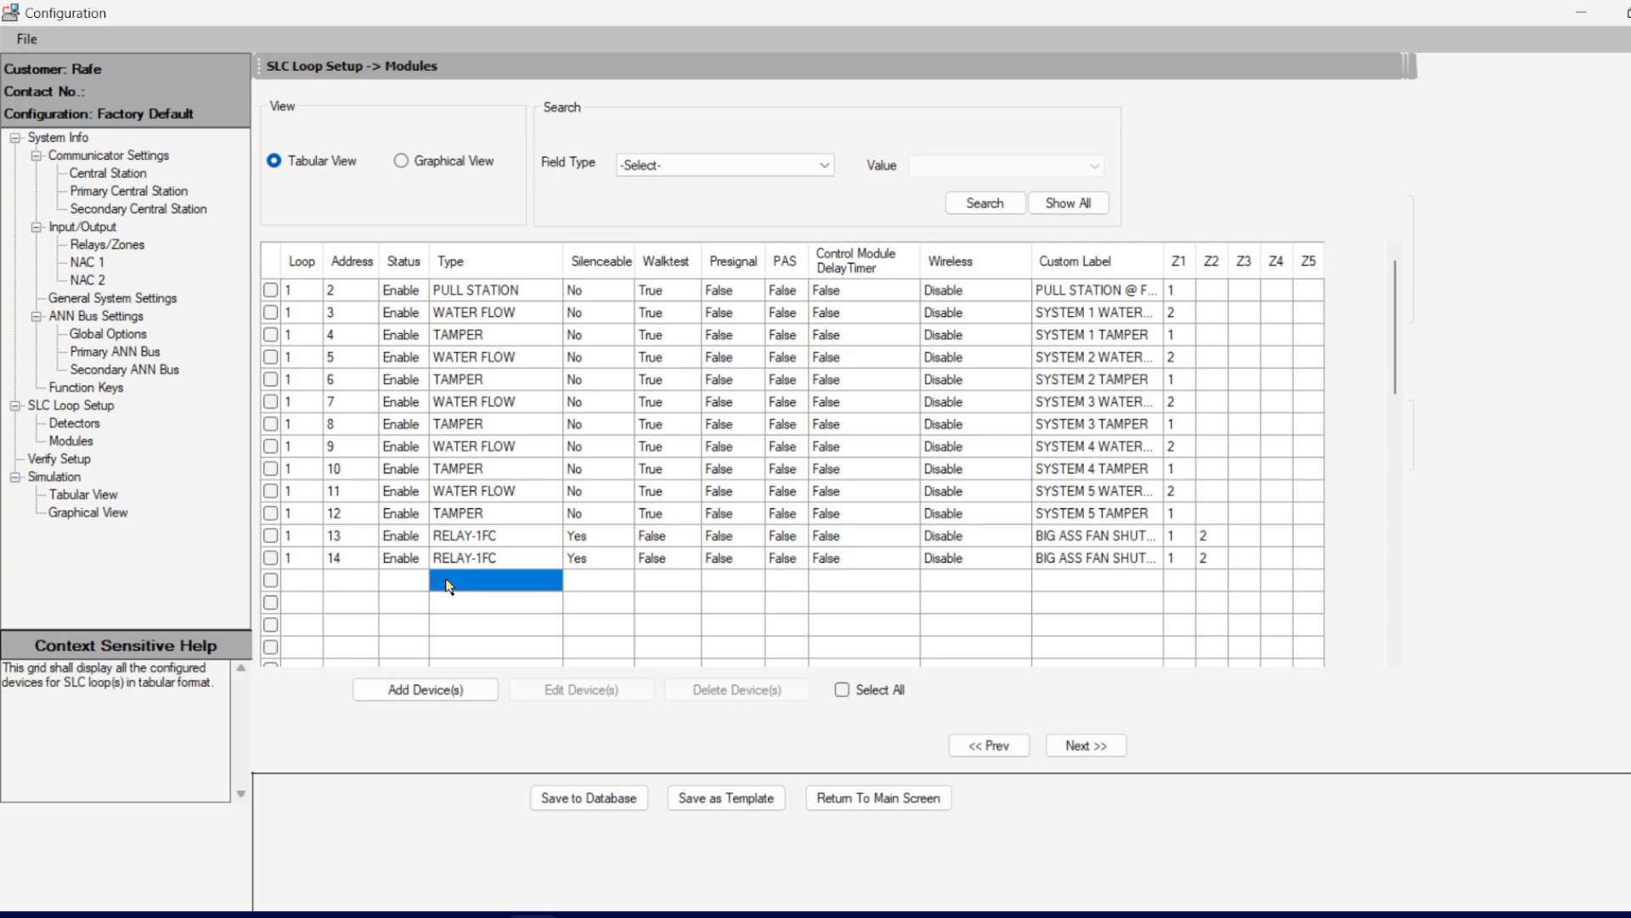
Step: Start adding an SLC module and set its device type to CONTROL
{"action": "left_click", "coordinate": [427, 689]}
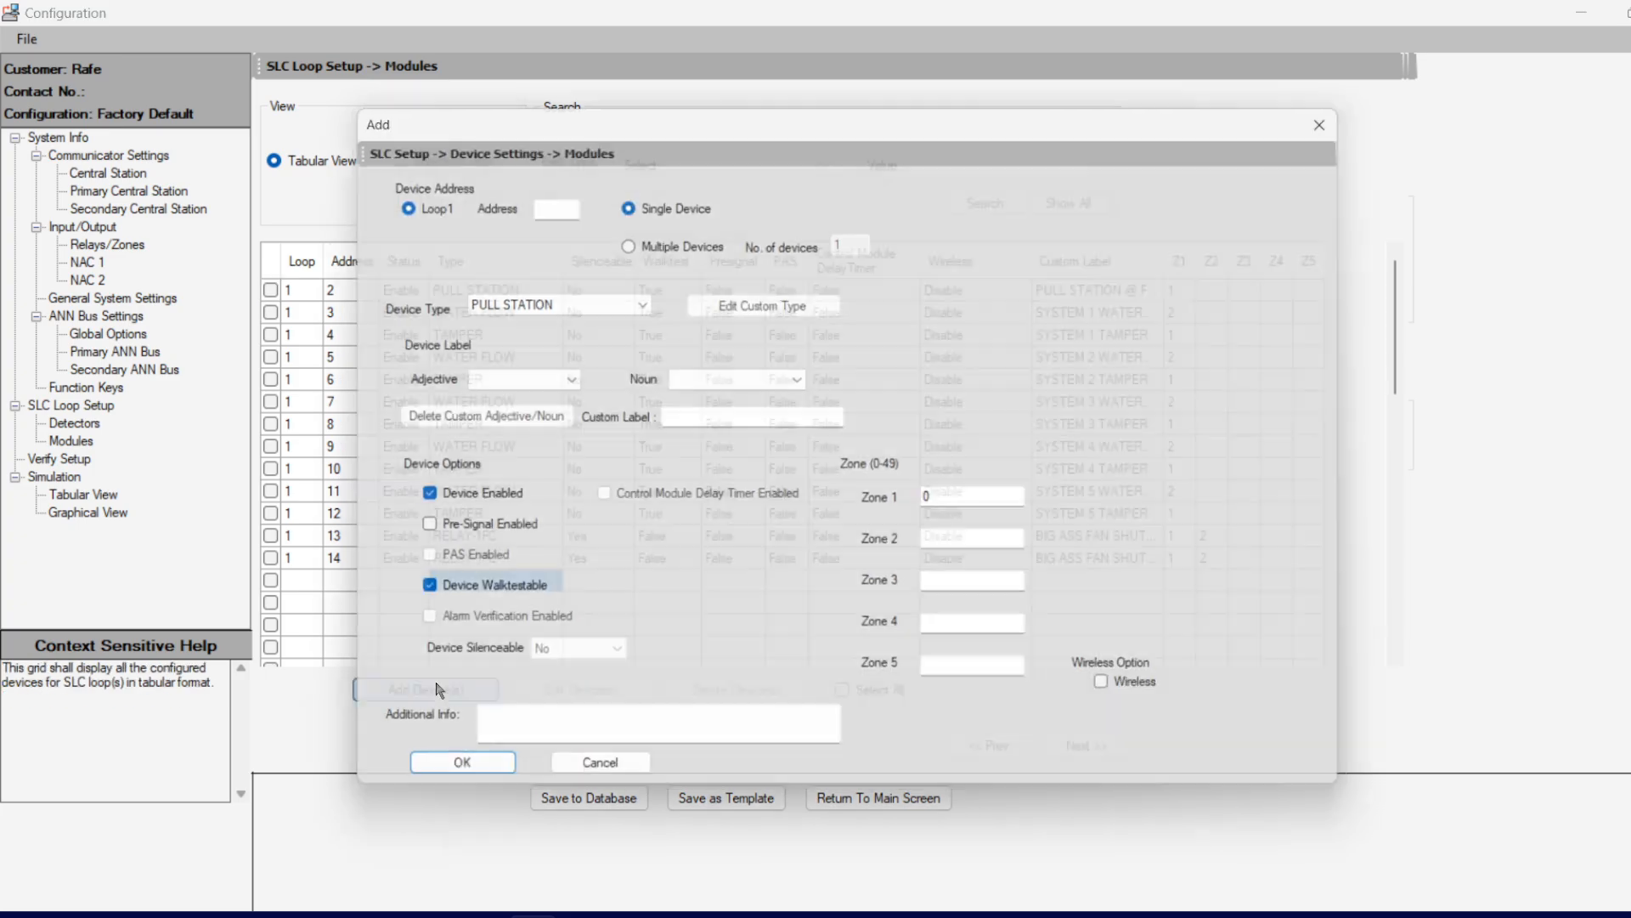
{"action": "left_click", "coordinate": [550, 304]}
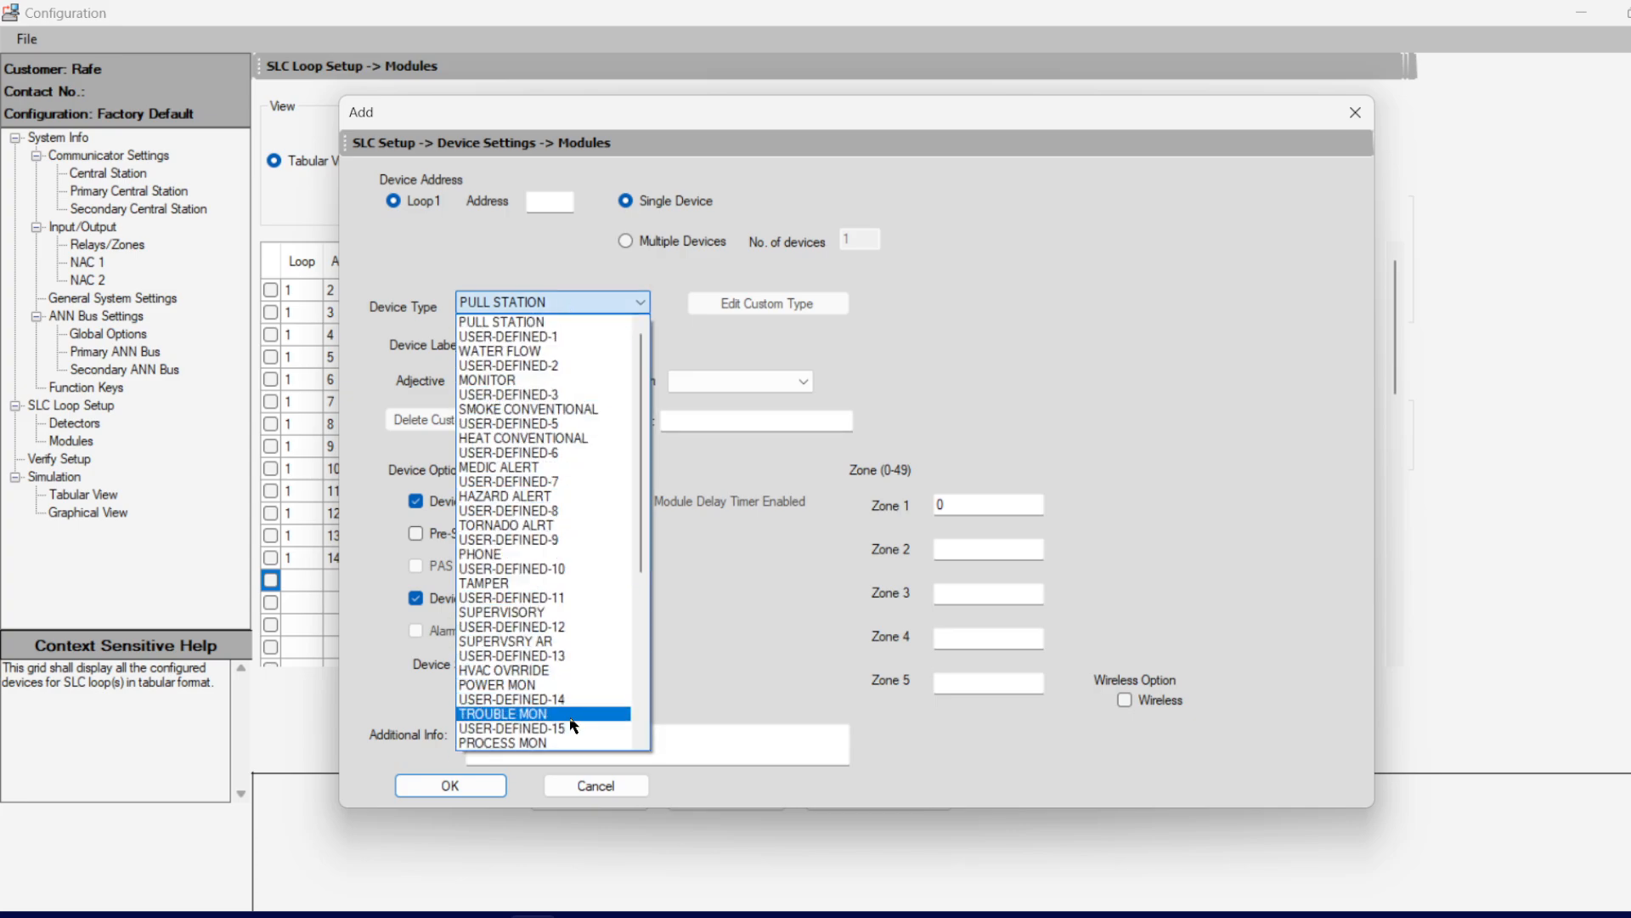
{"action": "scroll", "coordinate": [569, 717], "scroll_direction": "down", "scroll_amount": 1}
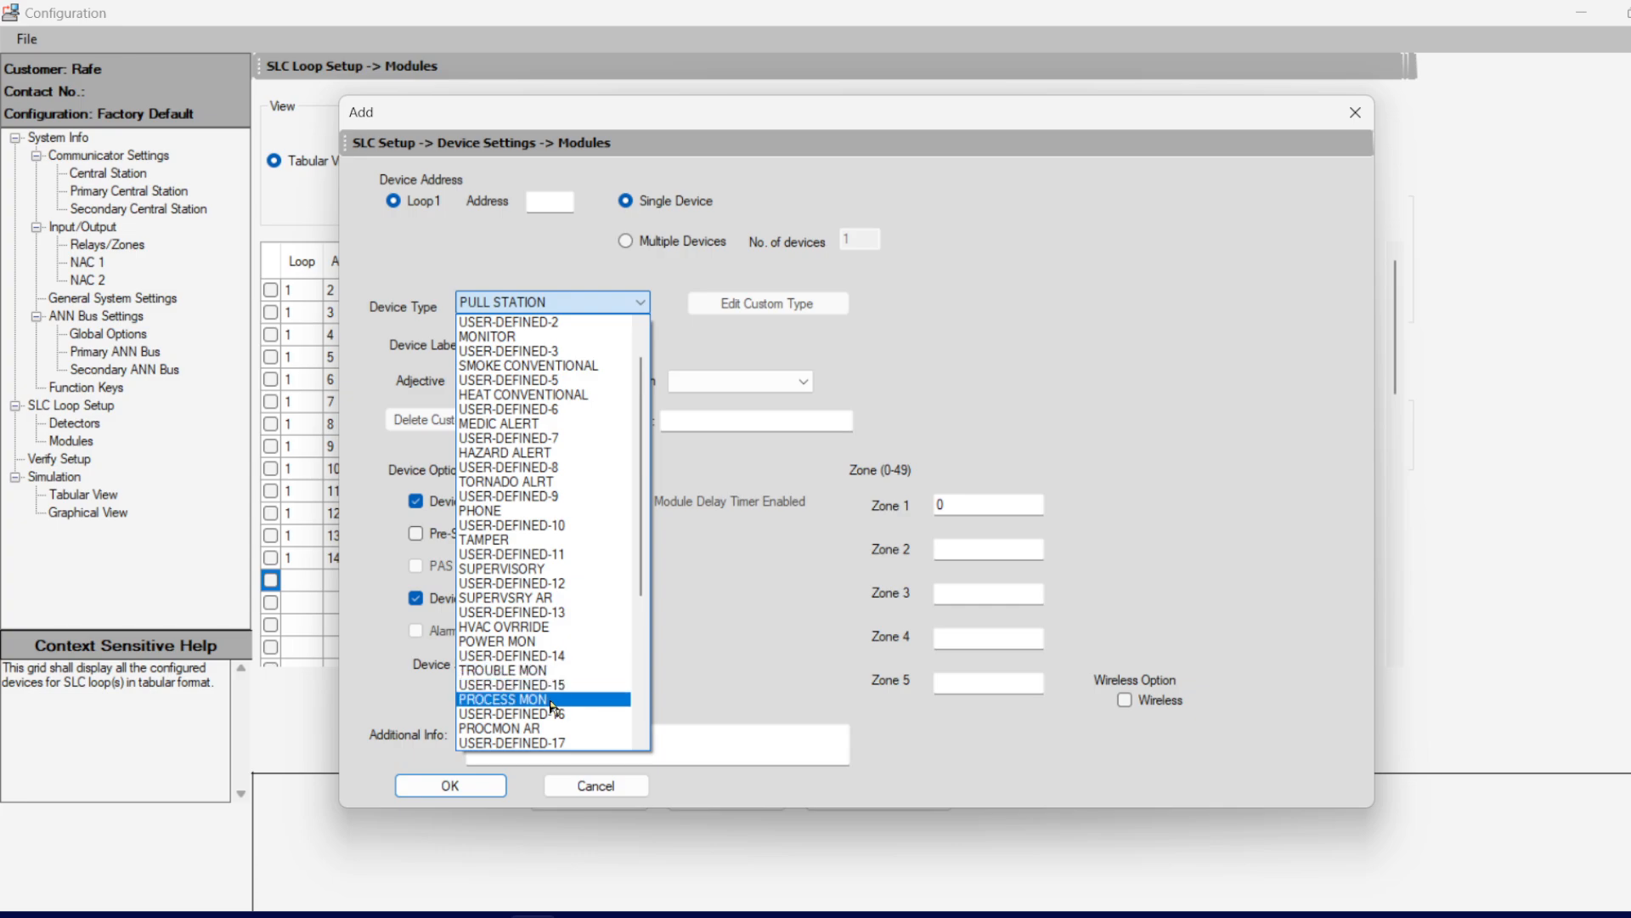
{"action": "scroll", "coordinate": [553, 680], "scroll_direction": "down", "scroll_amount": 1}
{"action": "scroll", "coordinate": [548, 697], "scroll_direction": "down", "scroll_amount": 1}
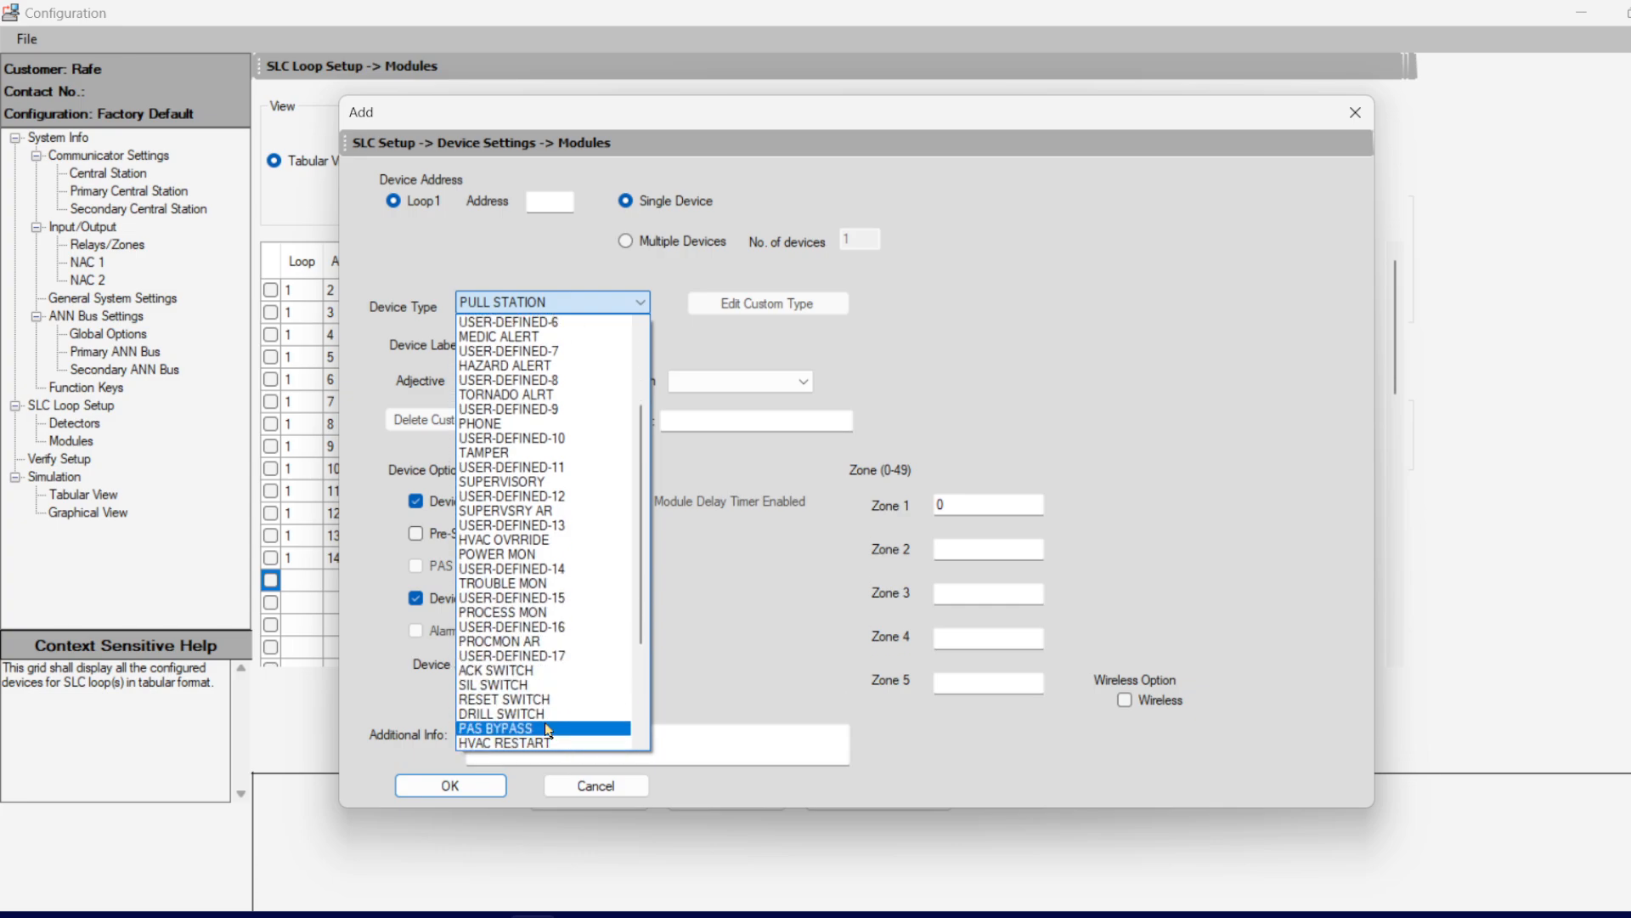
{"action": "scroll", "coordinate": [549, 731], "scroll_direction": "down", "scroll_amount": 1}
{"action": "scroll", "coordinate": [549, 731], "scroll_direction": "down", "scroll_amount": 2}
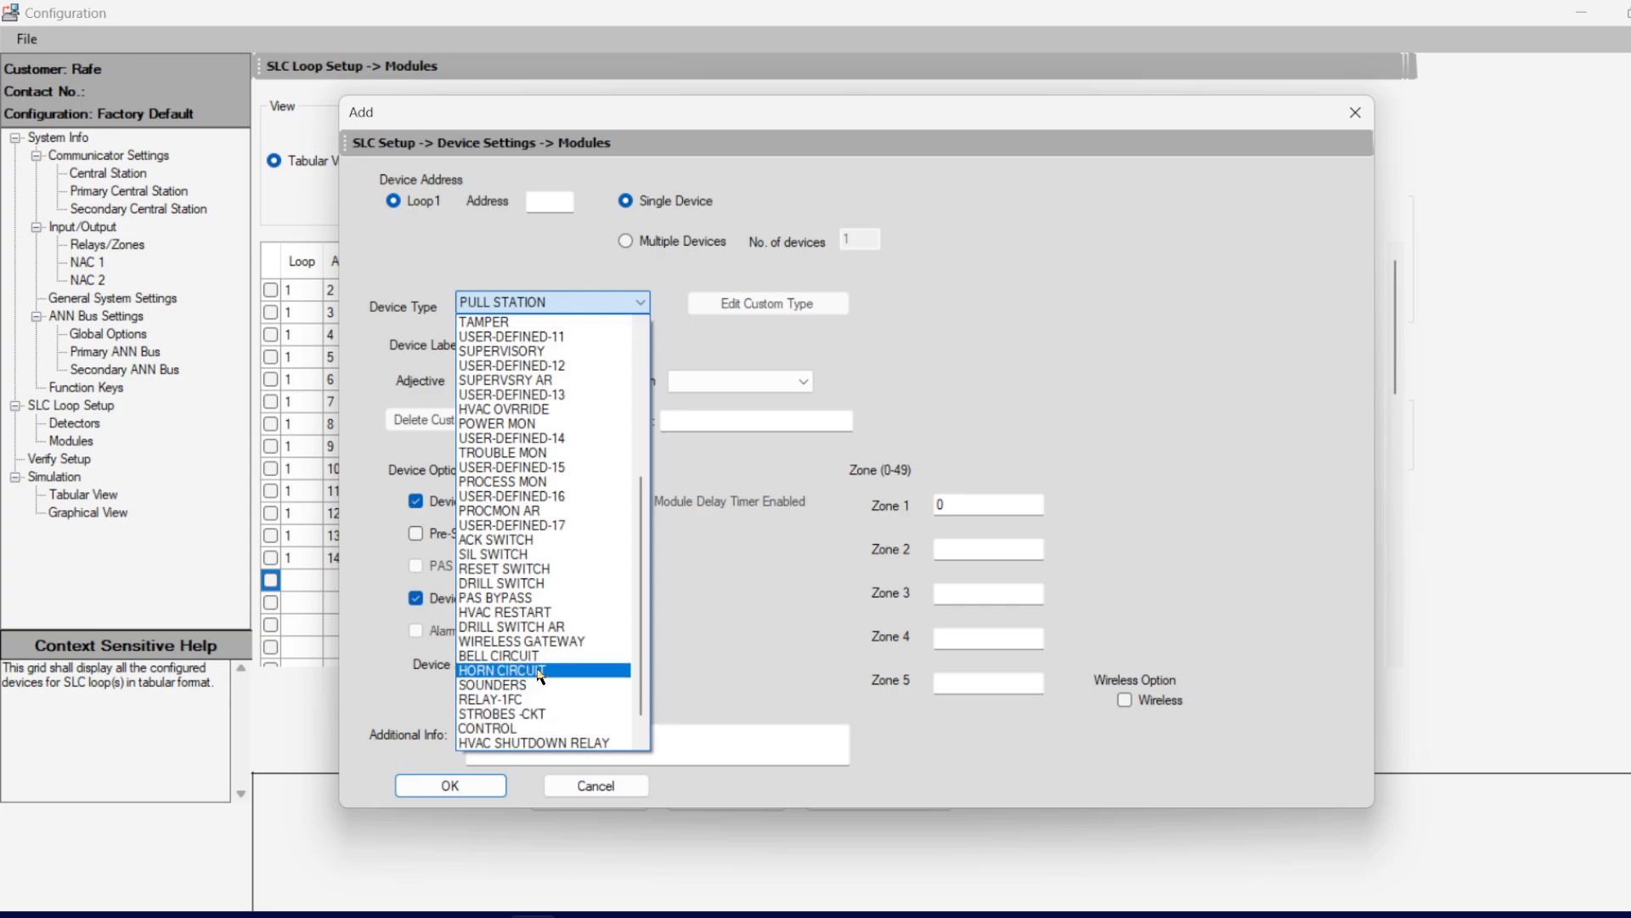
{"action": "left_click", "coordinate": [532, 728]}
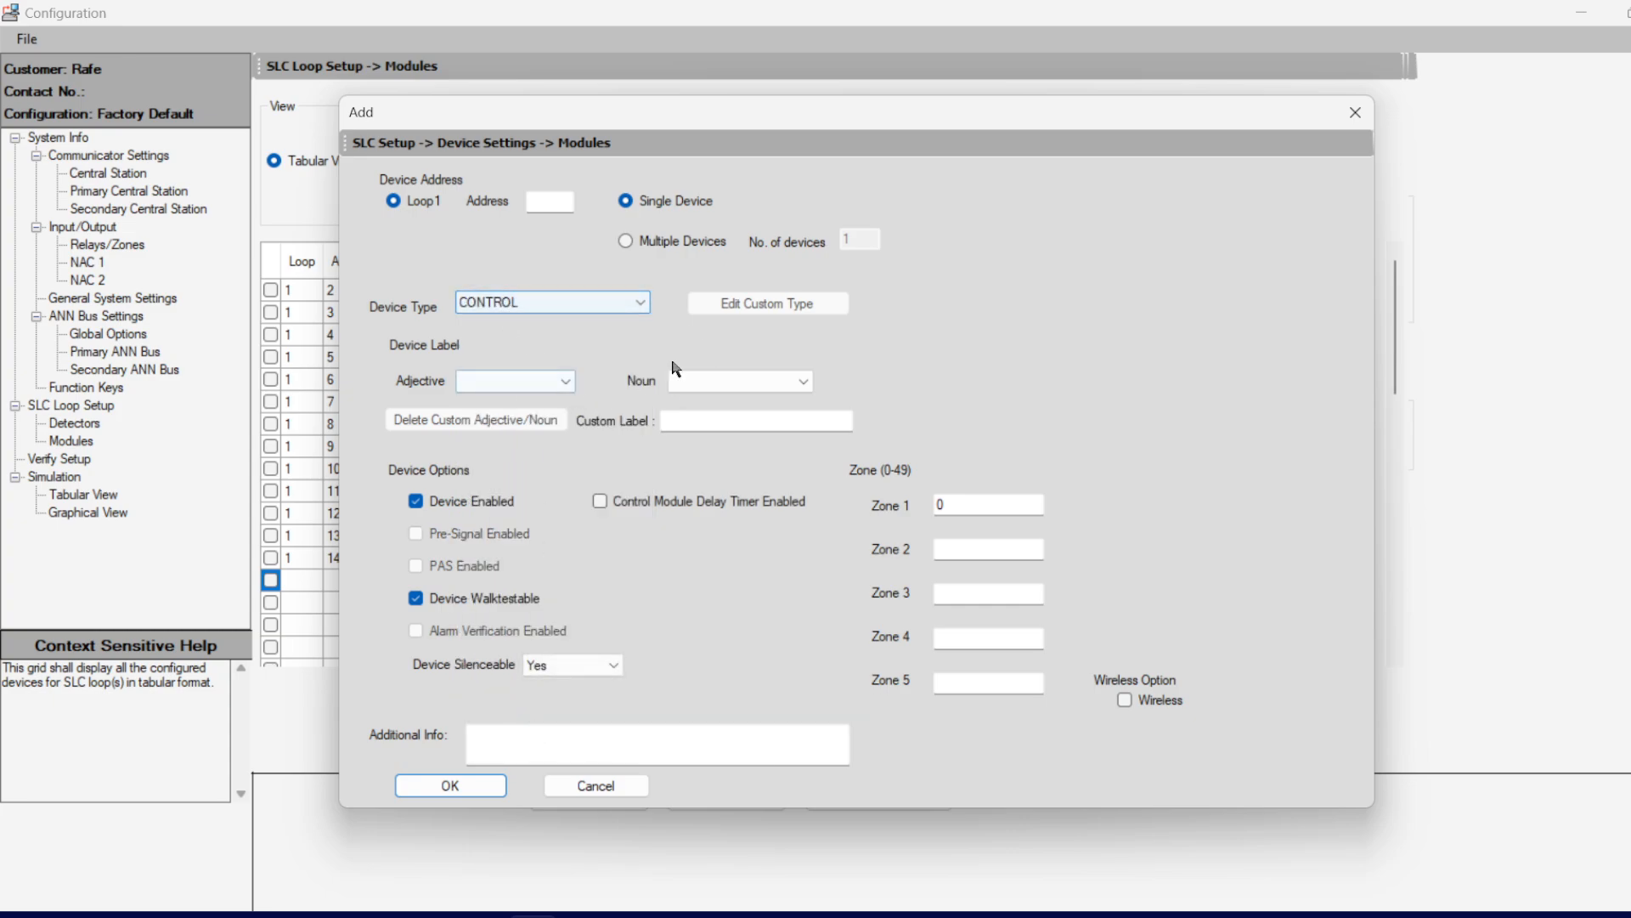
Step: Label the new control module "REMOTE RISER HORN" and set its Zone 1 to 3
{"action": "left_click", "coordinate": [706, 425]}
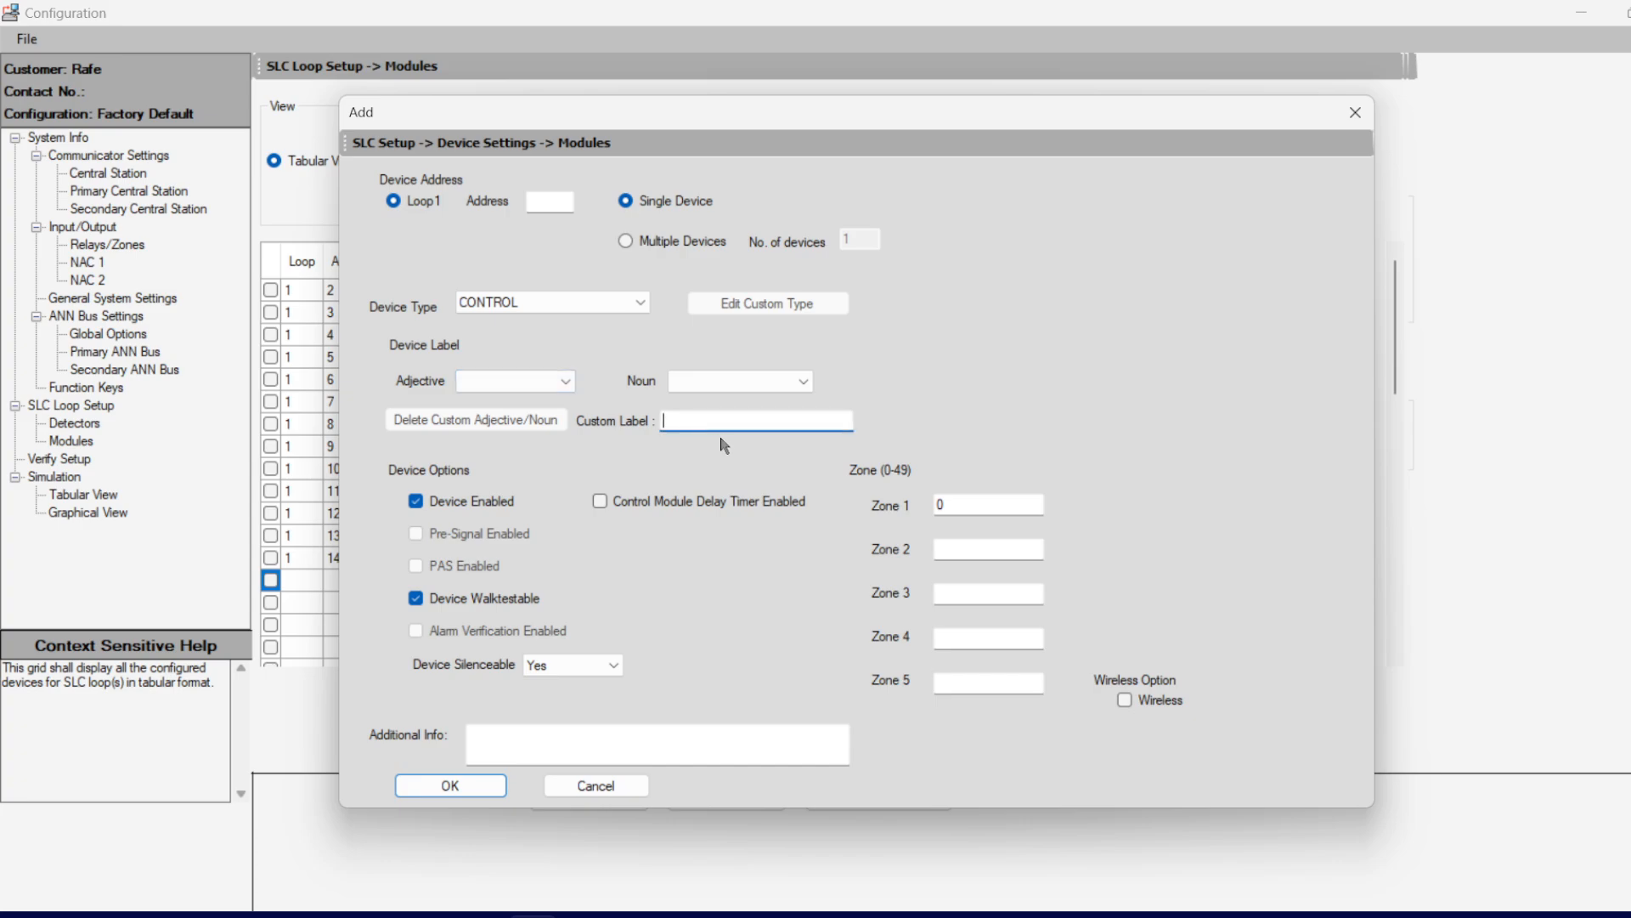
{"action": "left_click", "coordinate": [718, 382]}
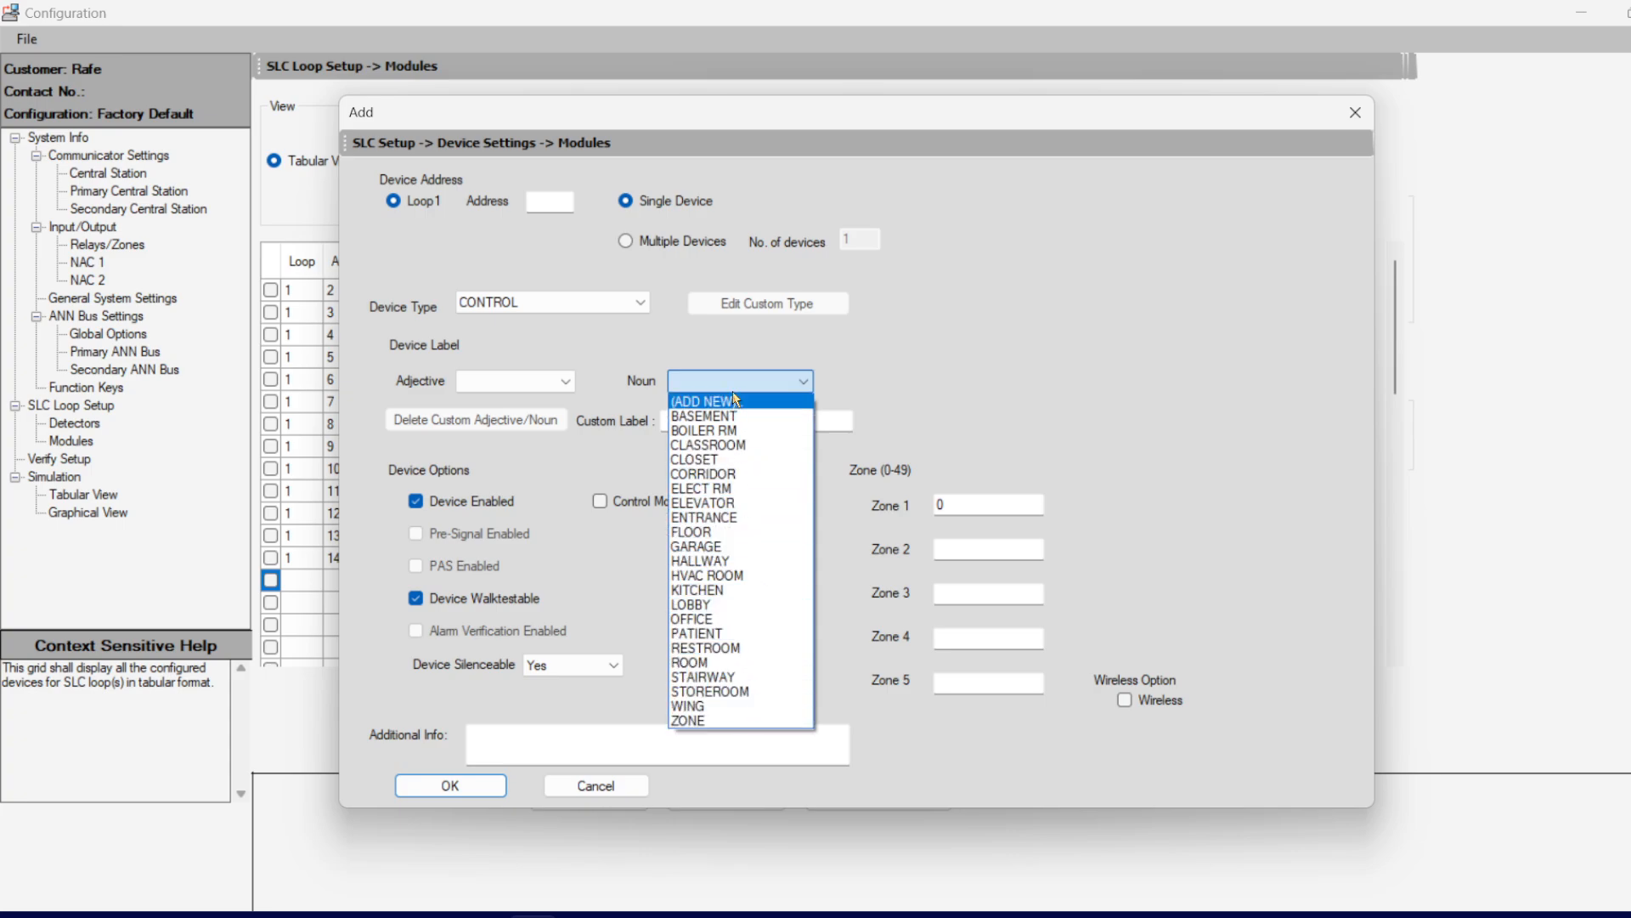
{"action": "left_click", "coordinate": [894, 520]}
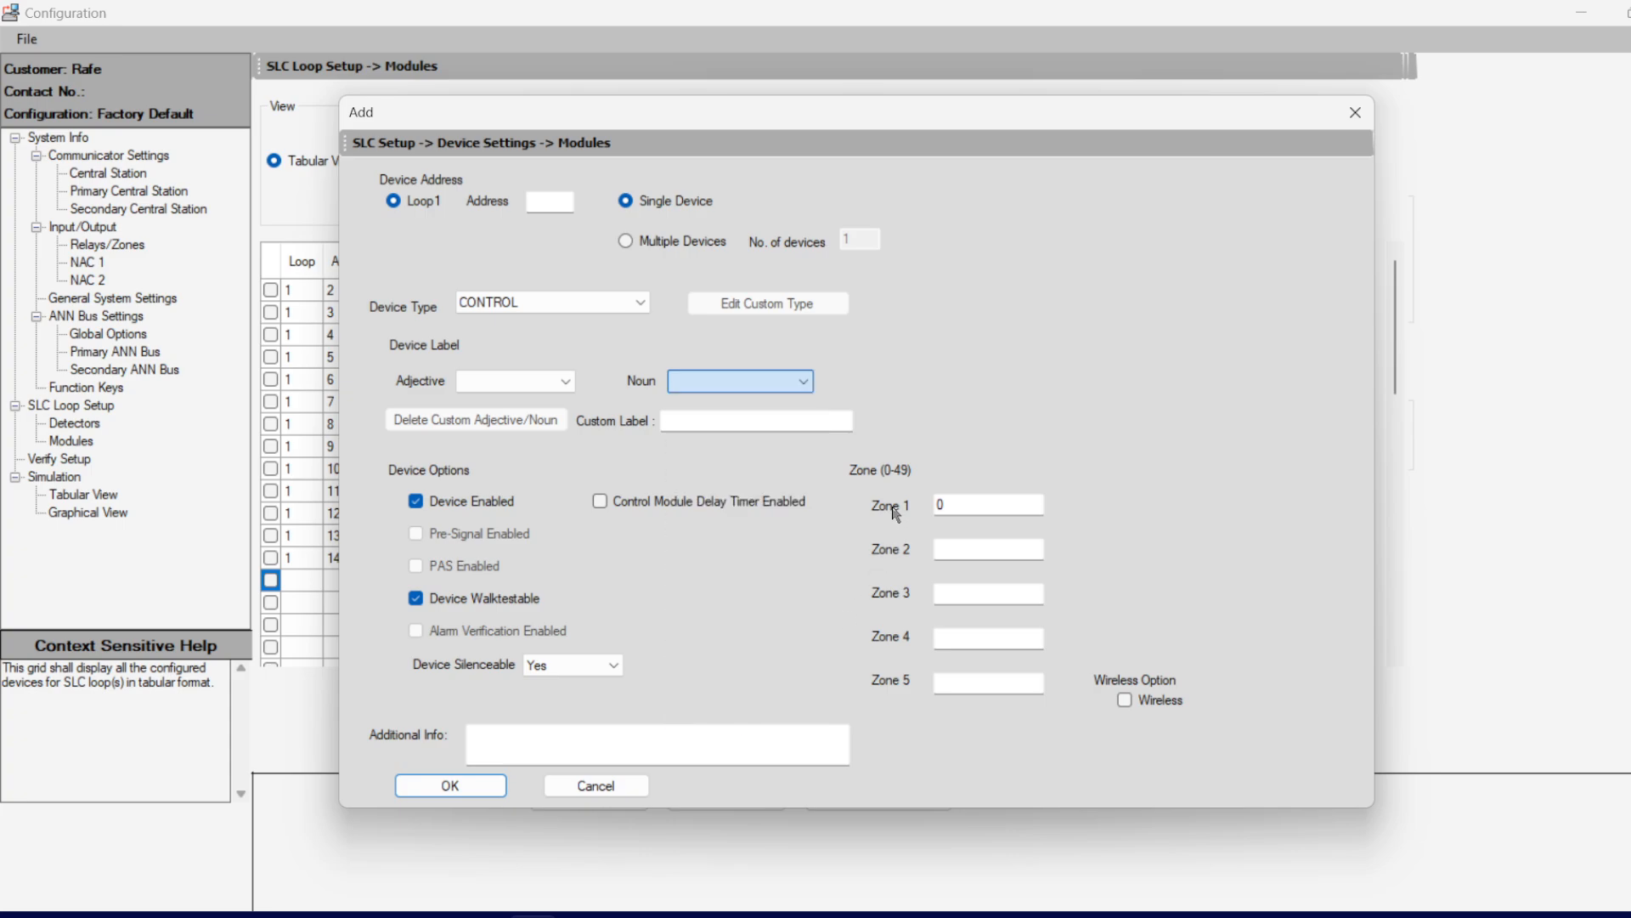
{"action": "left_click", "coordinate": [772, 420]}
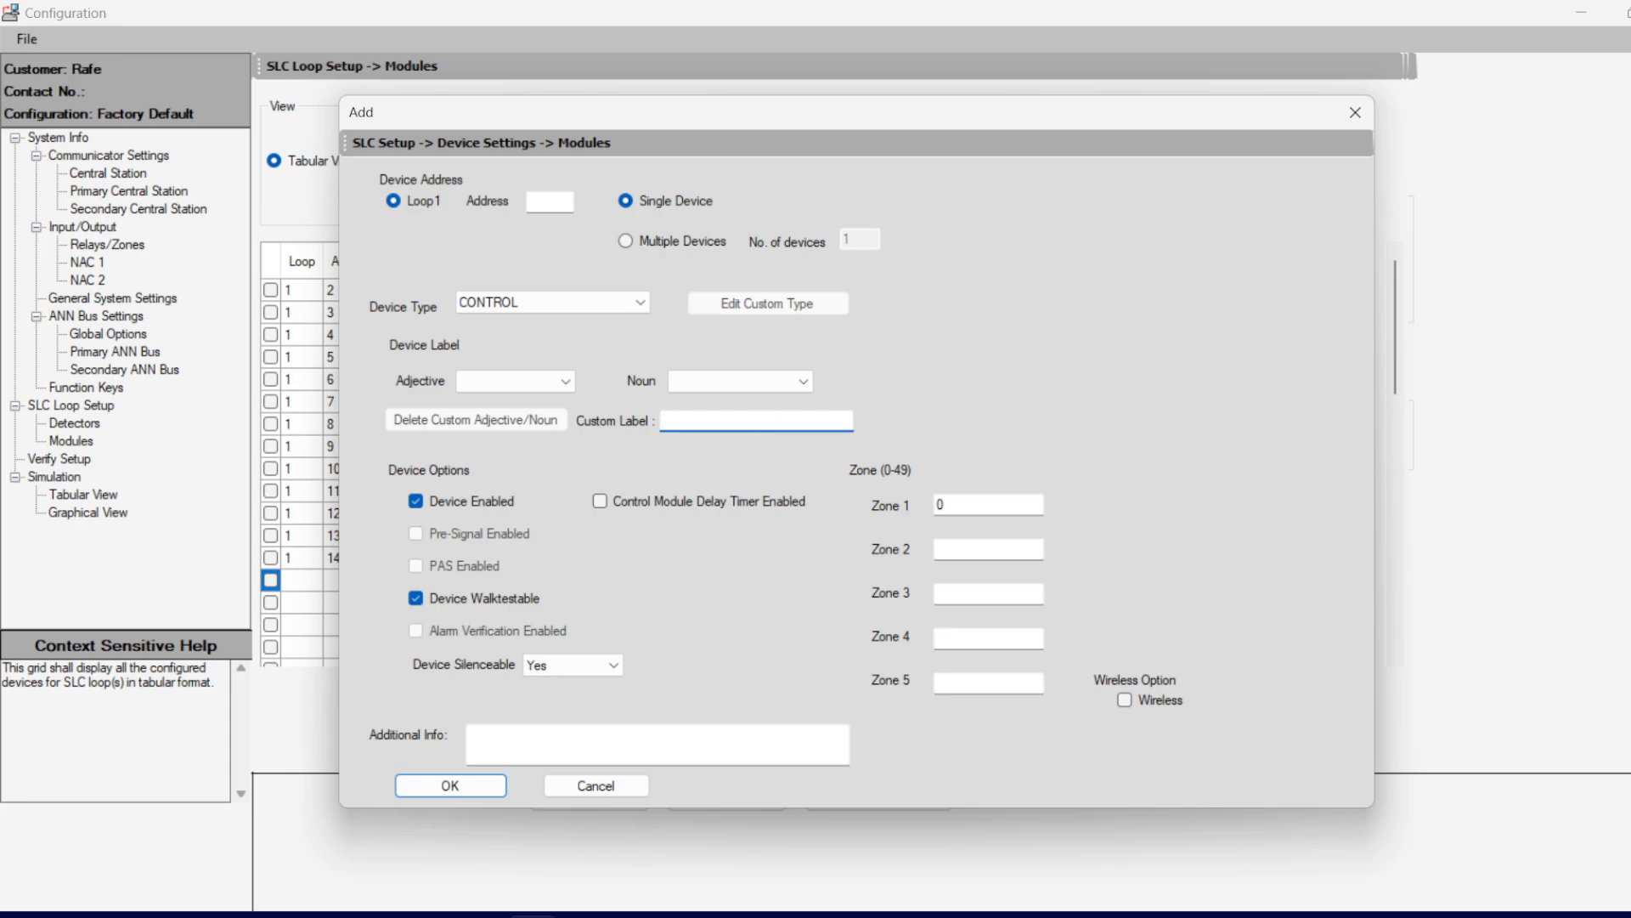
{"action": "type", "text": "REMOTE RISER HORN"}
{"action": "left_click", "coordinate": [971, 509]}
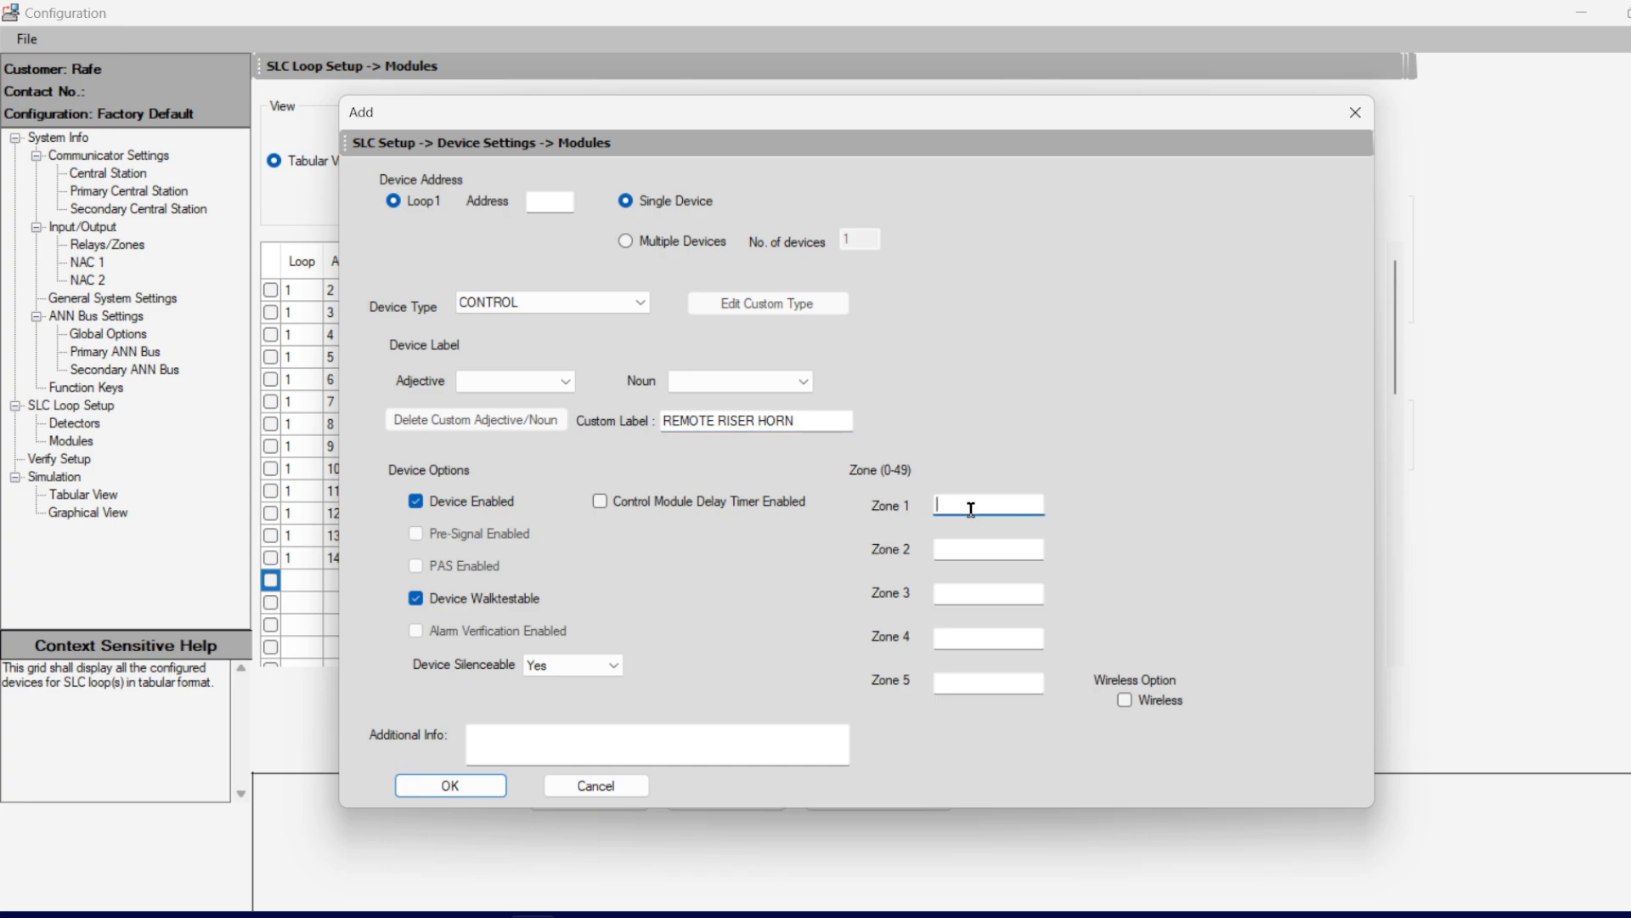
{"action": "type", "text": "3"}
Step: Assign address 15 to the remote riser horn control module and add it to the loop
{"action": "left_click", "coordinate": [479, 786]}
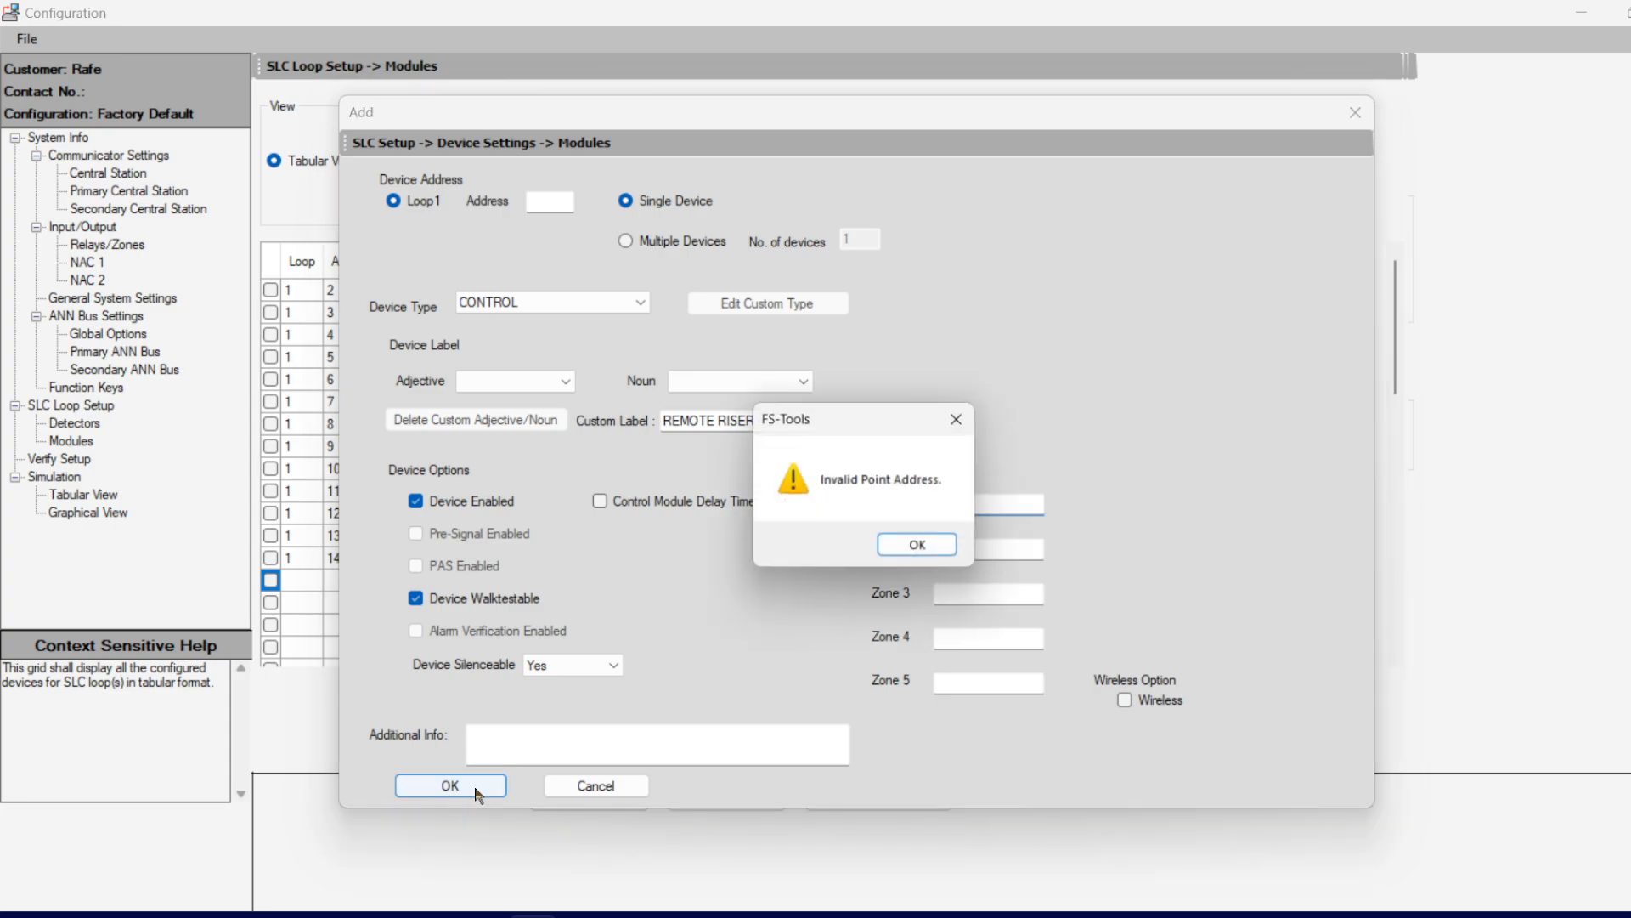
{"action": "left_click", "coordinate": [914, 554]}
{"action": "left_click", "coordinate": [550, 198]}
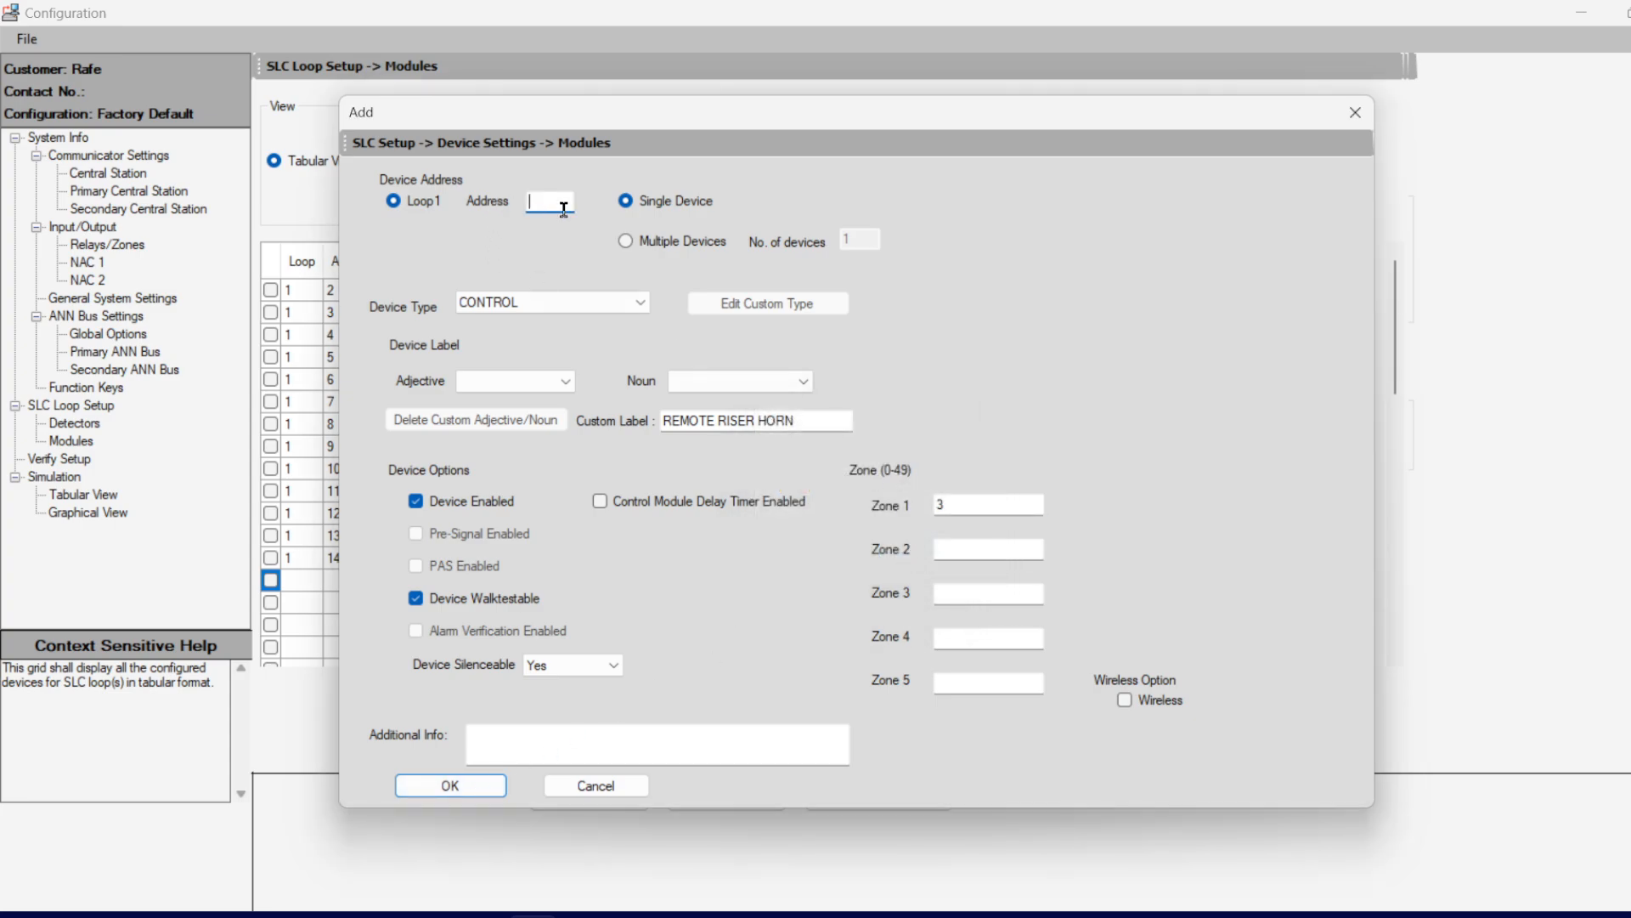
{"action": "type", "text": "14"}
{"action": "key", "text": "Return"}
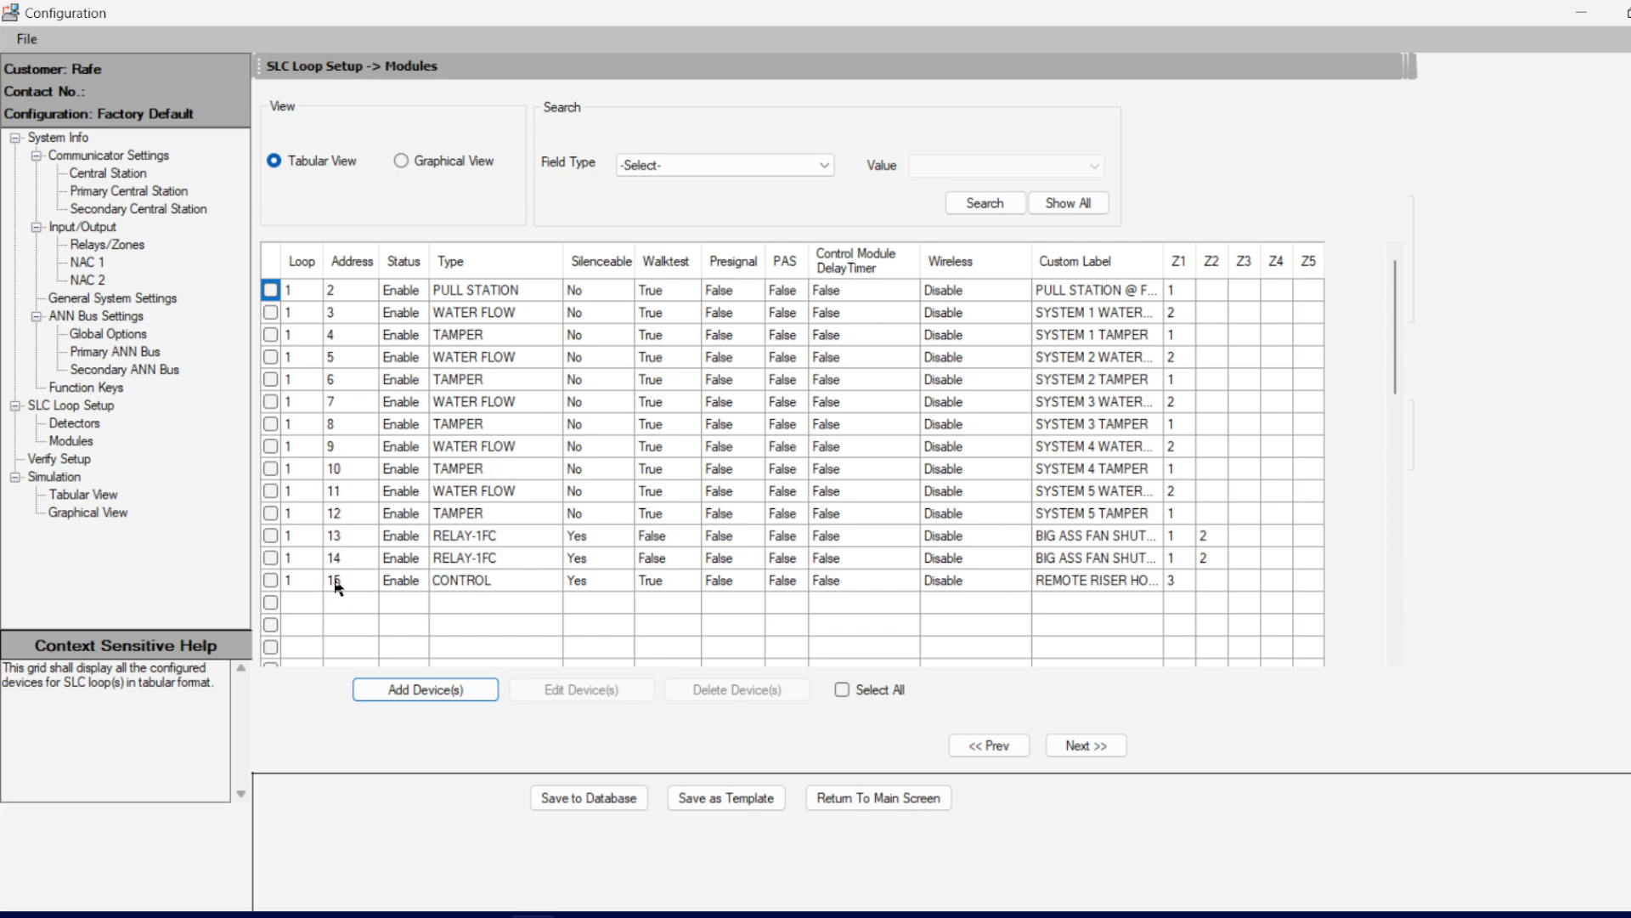
Step: Set Z1 to 3 for the water flow modules at addresses 7 and 9, and to 4 for address 11
{"action": "left_click", "coordinate": [1176, 400]}
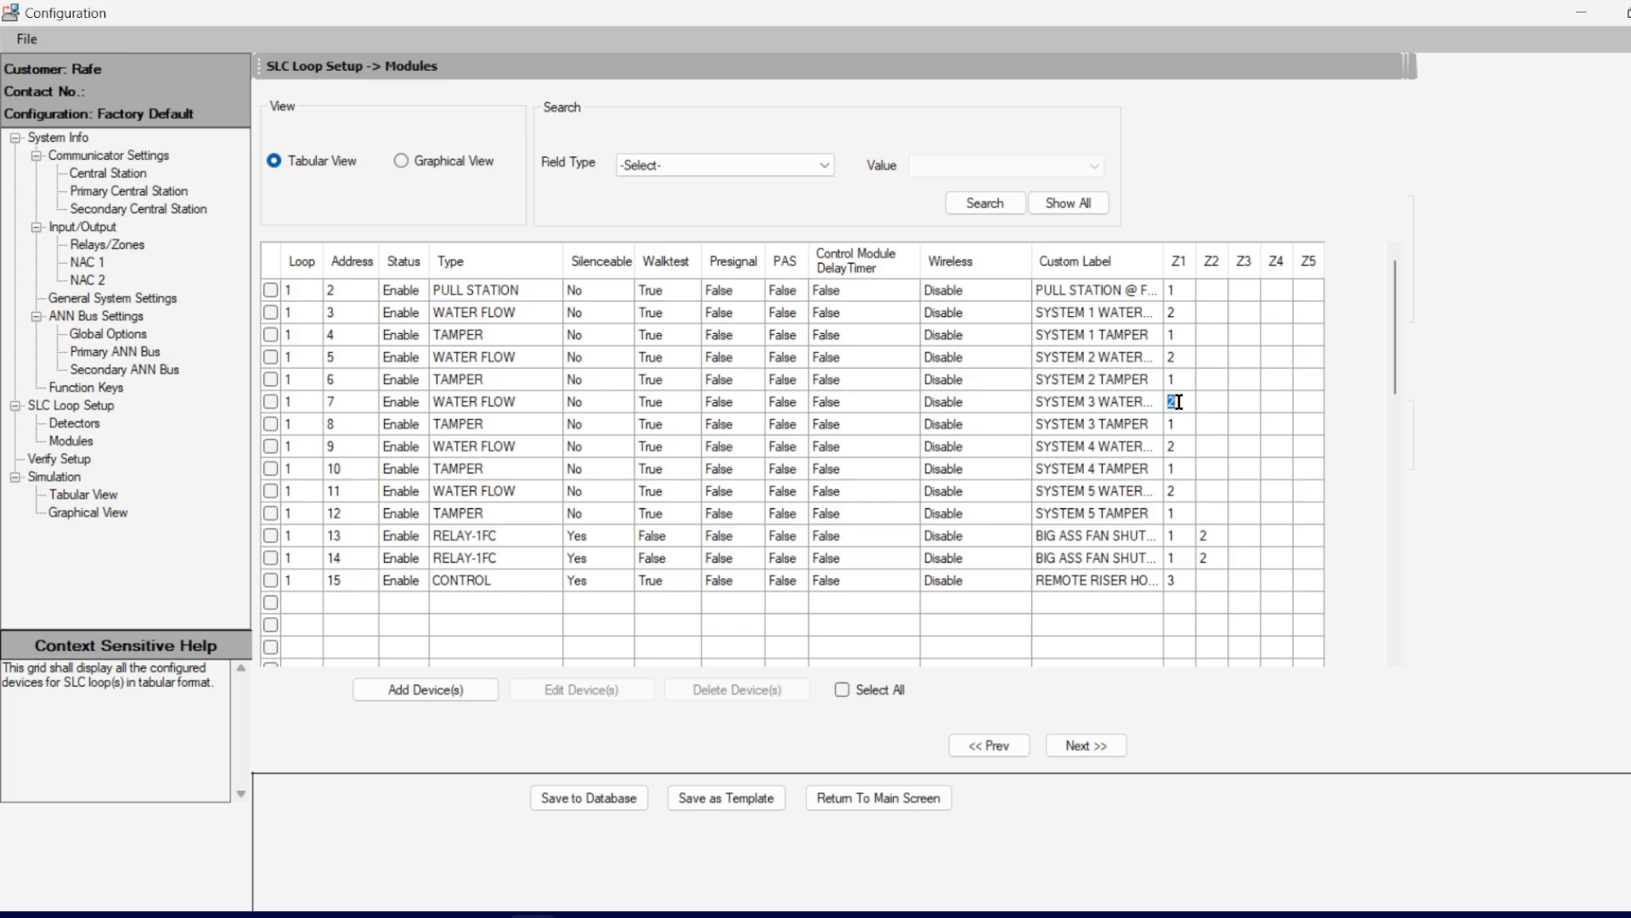
{"action": "type", "text": "3"}
{"action": "type", "text": "4"}
{"action": "key", "text": "BackSpace"}
{"action": "type", "text": "34"}
Step: Set the control module at address 15 to Z1 1 and Z2 3
{"action": "left_click", "coordinate": [1177, 580]}
{"action": "double_click", "coordinate": [1176, 583]}
{"action": "left_click", "coordinate": [1205, 582]}
{"action": "type", "text": "13"}
Step: Set Z1 to 1 and Z2 to 2 for the water flow modules at addresses 3 and 5
{"action": "left_click", "coordinate": [1172, 312]}
{"action": "left_click", "coordinate": [1177, 361]}
{"action": "left_click", "coordinate": [1173, 314]}
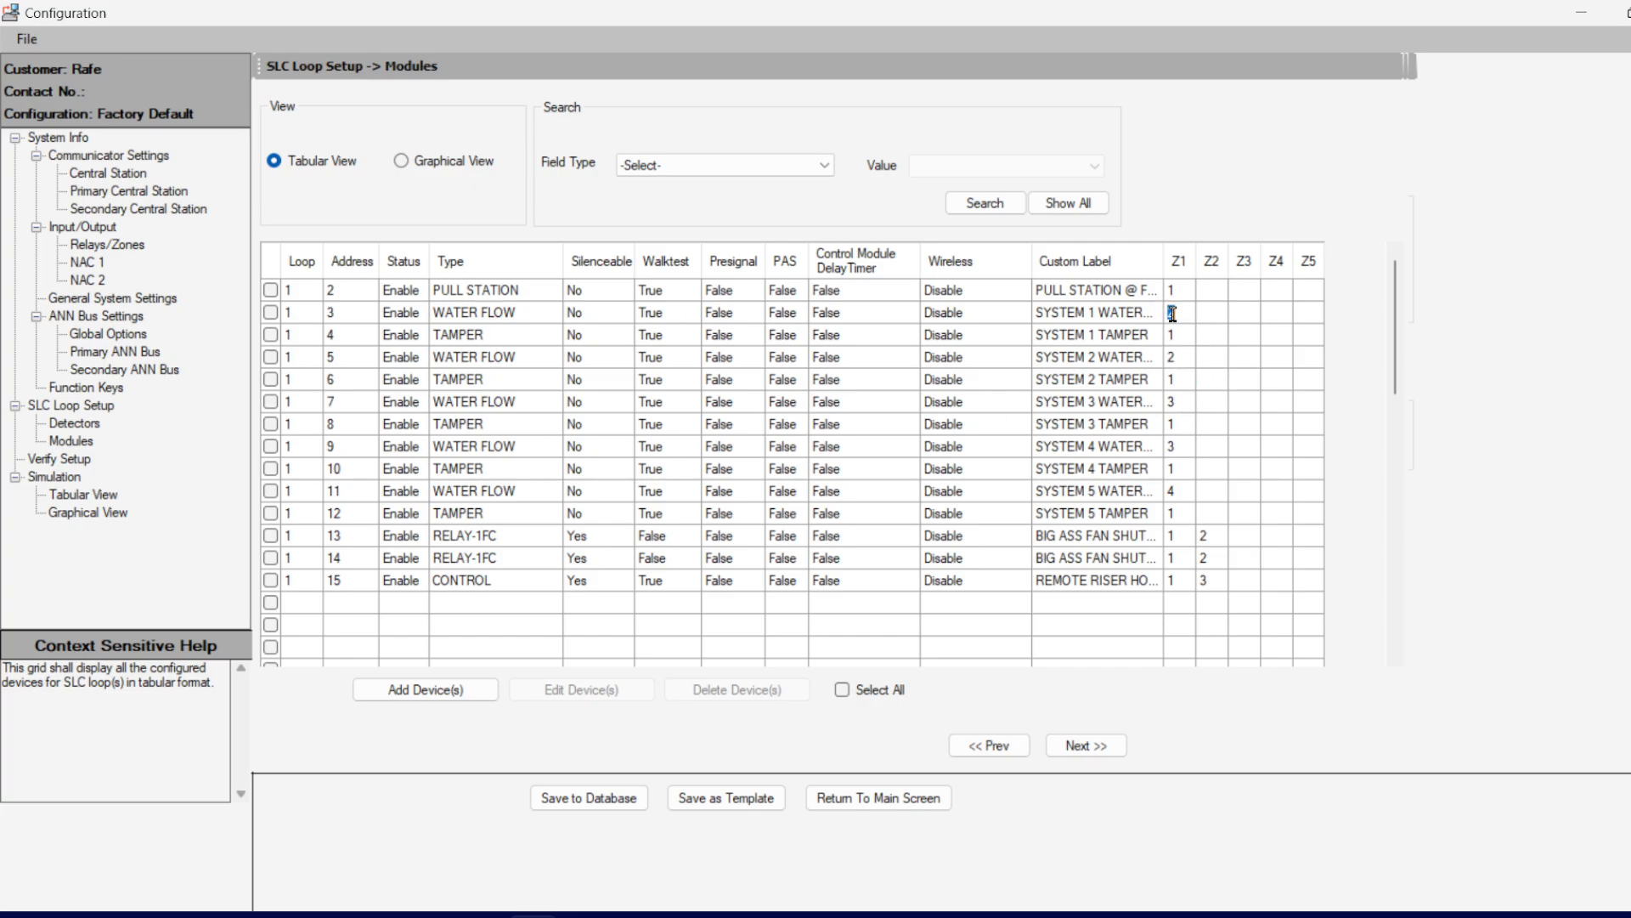
{"action": "left_click", "coordinate": [1174, 357]}
{"action": "type", "text": "1"}
{"action": "type", "text": "2"}
Step: Set Z1 to 1 and Z2 to 3 for the water flow modules at addresses 7 and 9
{"action": "double_click", "coordinate": [1176, 405]}
{"action": "type", "text": "1"}
{"action": "key", "text": "BackSpace"}
{"action": "type", "text": "31"}
{"action": "left_click", "coordinate": [1210, 449]}
{"action": "type", "text": "31"}
Step: Set the water flow module at address 11 to Z1 1 and Z2 4, and clear Z2 of the relay at address 13
{"action": "left_click", "coordinate": [1213, 491]}
{"action": "type", "text": "5"}
{"action": "key", "text": "BackSpace"}
{"action": "type", "text": "34"}
{"action": "key", "text": "BackSpace"}
{"action": "key", "text": "BackSpace"}
{"action": "type", "text": "4"}
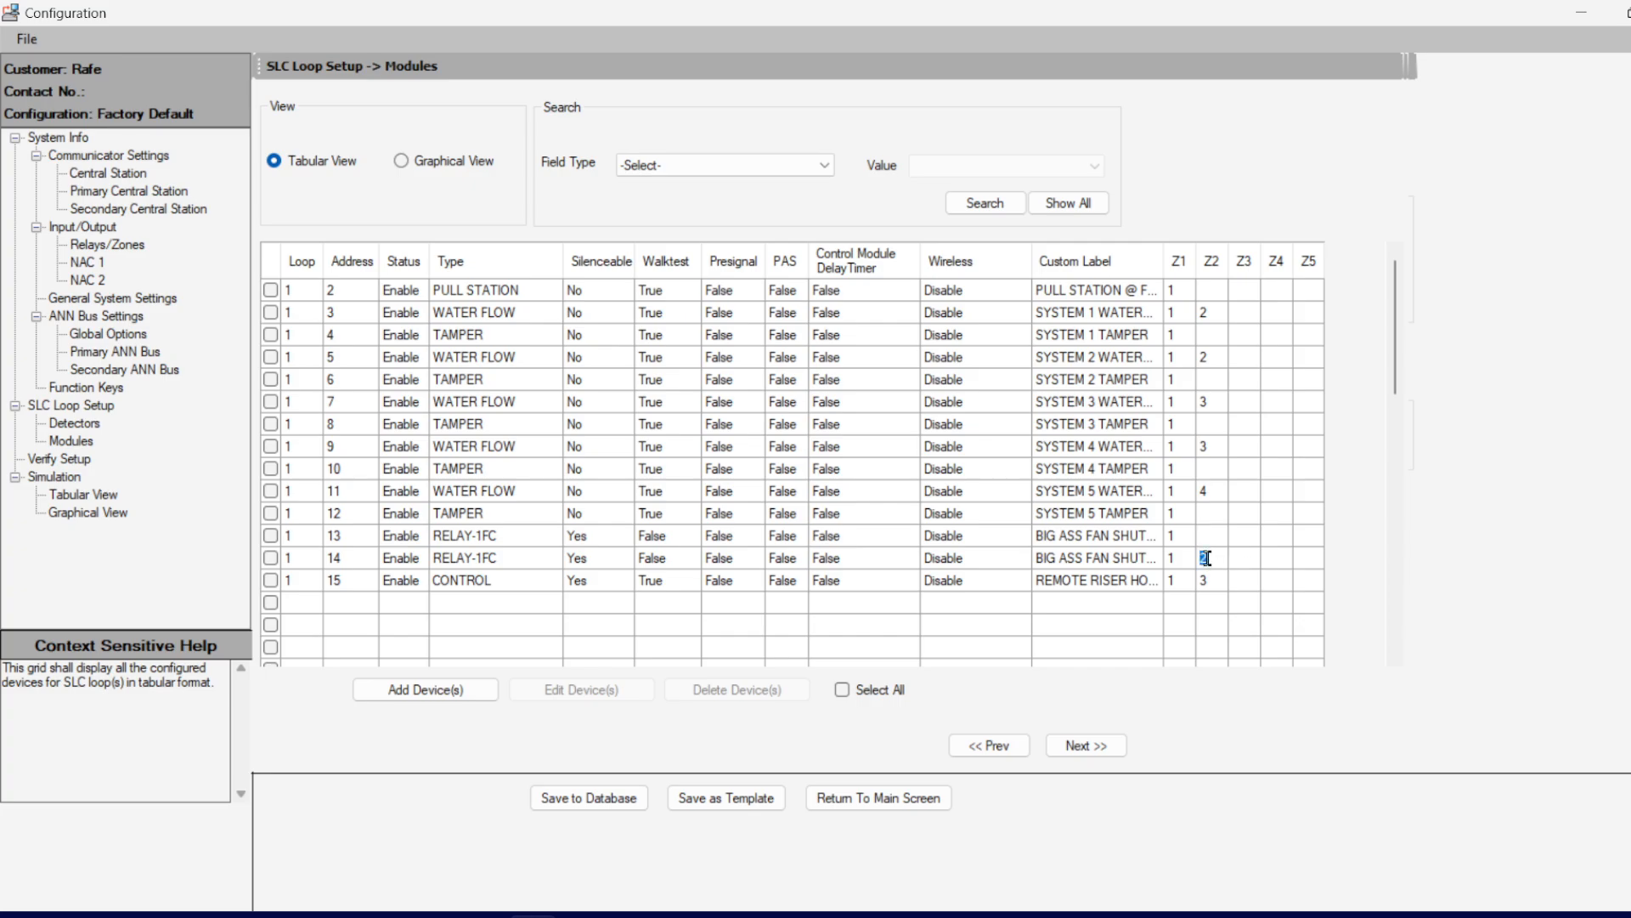
Step: Set Z2 to 2, Z3 to 3 and Z4 to 4 for the fan shutdown relay at address 14
{"action": "key", "text": "BackSpace"}
{"action": "type", "text": "2"}
{"action": "left_click", "coordinate": [1234, 561]}
{"action": "type", "text": "3"}
{"action": "left_click", "coordinate": [1266, 561]}
Step: Set Z1 to 3 and clear Z2 for the control module at address 15
{"action": "left_click", "coordinate": [1206, 581]}
{"action": "type", "text": "3"}
{"action": "key", "text": "BackSpace"}
{"action": "left_click", "coordinate": [499, 602]}
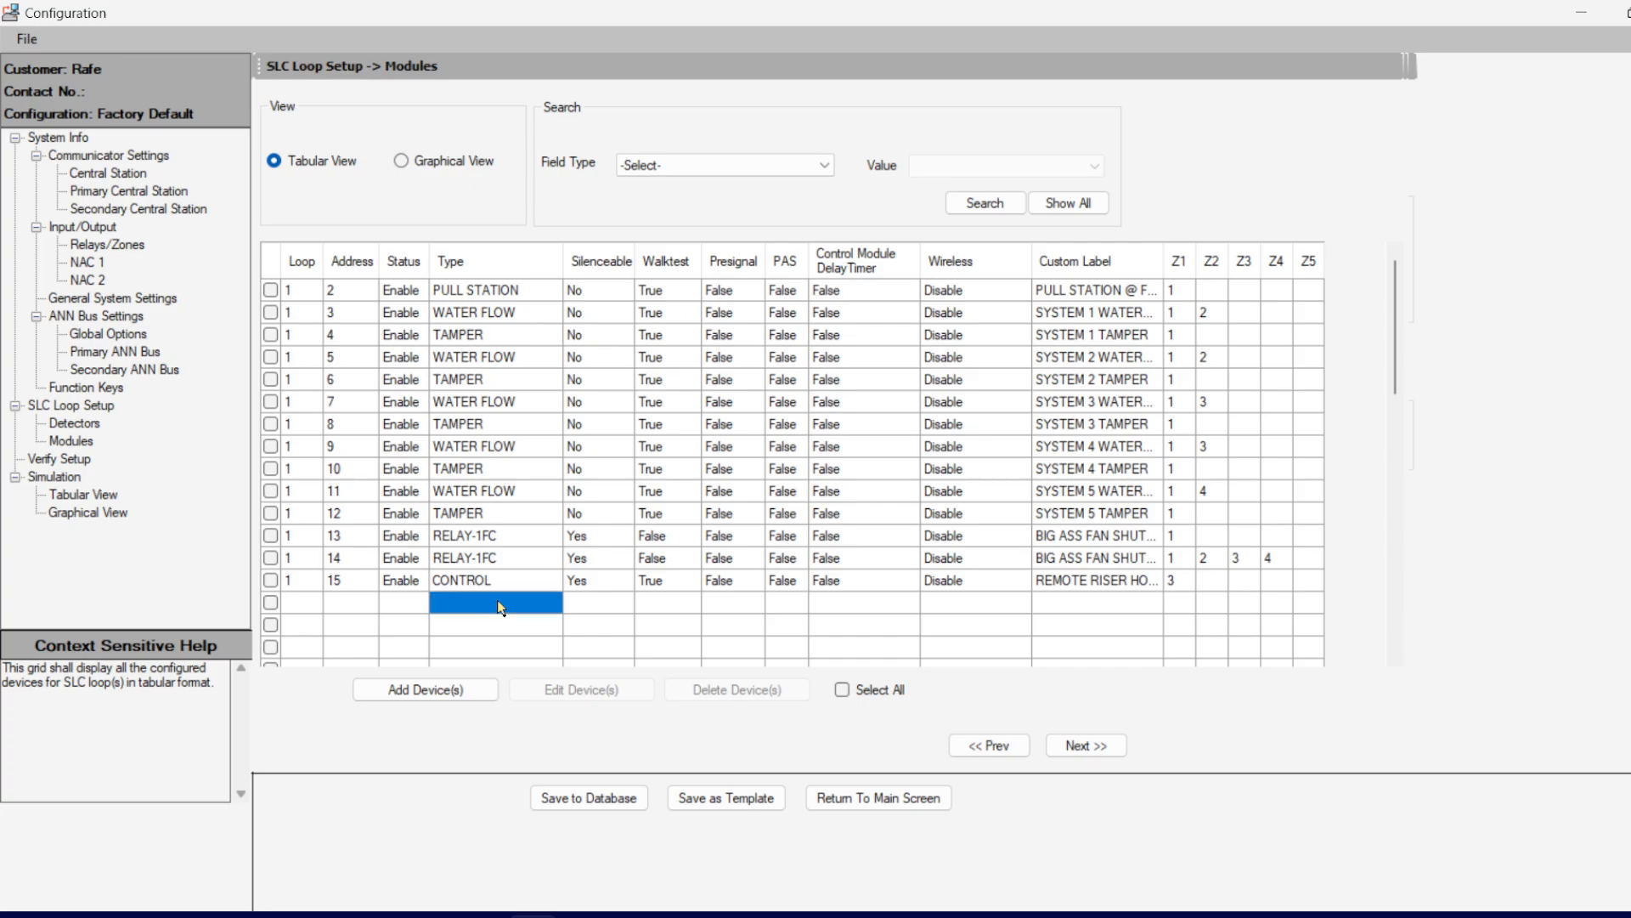
Step: Add a CONTROL module at Loop 1 address 16 with Zone 1 set to 4
{"action": "left_click", "coordinate": [433, 689]}
{"action": "left_click", "coordinate": [552, 302]}
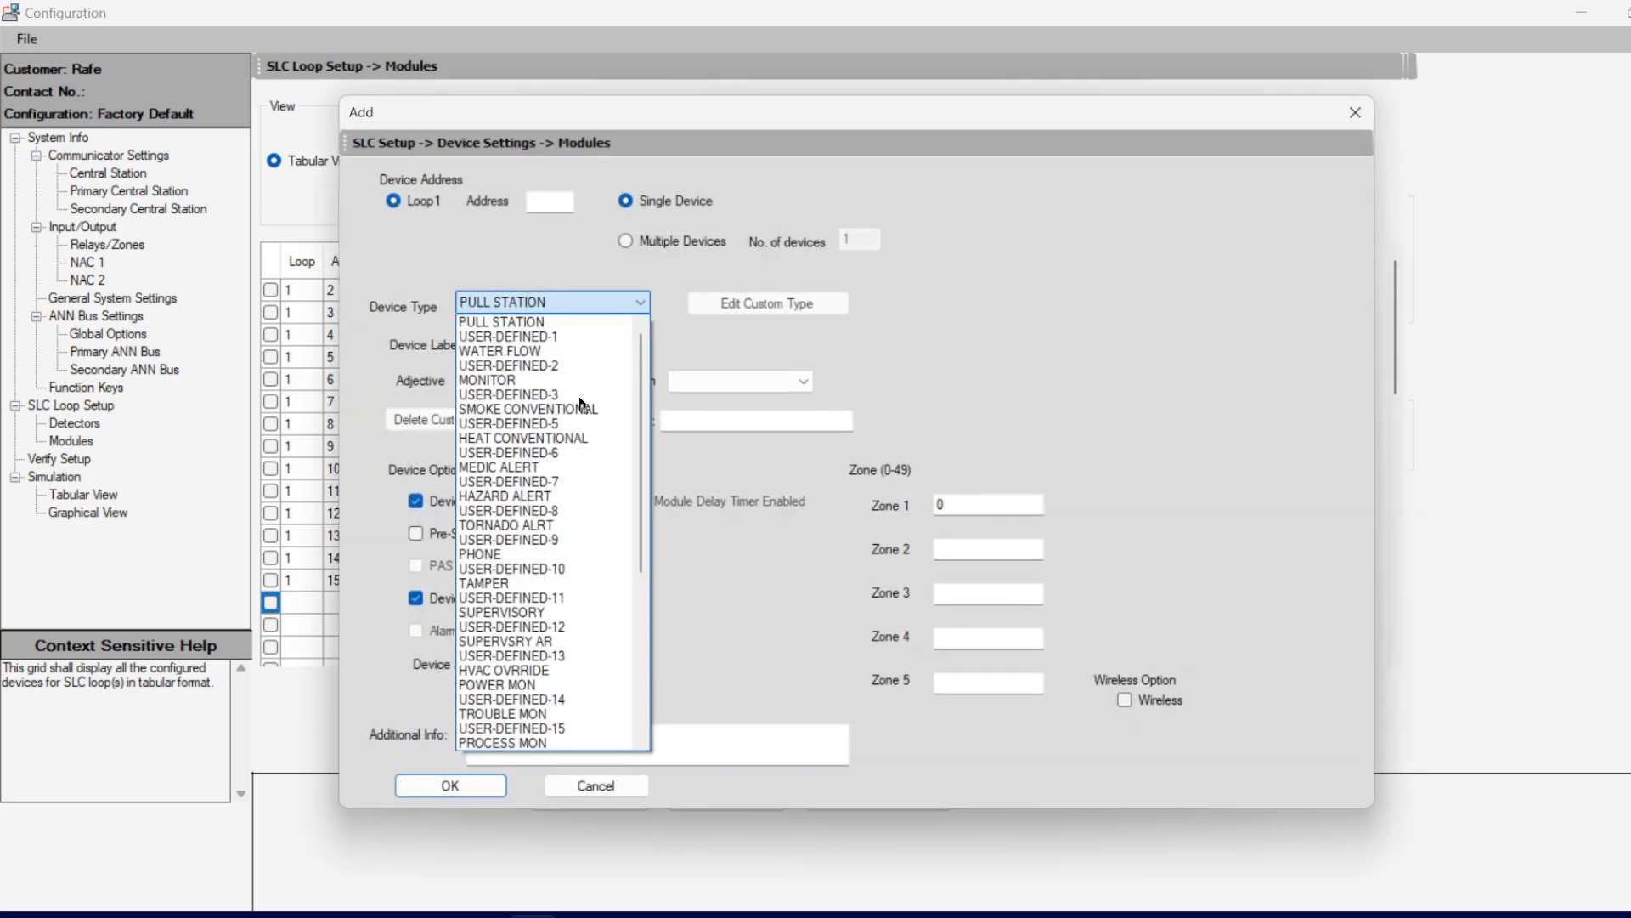
{"action": "scroll", "coordinate": [558, 565], "scroll_direction": "down", "scroll_amount": 1}
{"action": "scroll", "coordinate": [559, 565], "scroll_direction": "down", "scroll_amount": 6}
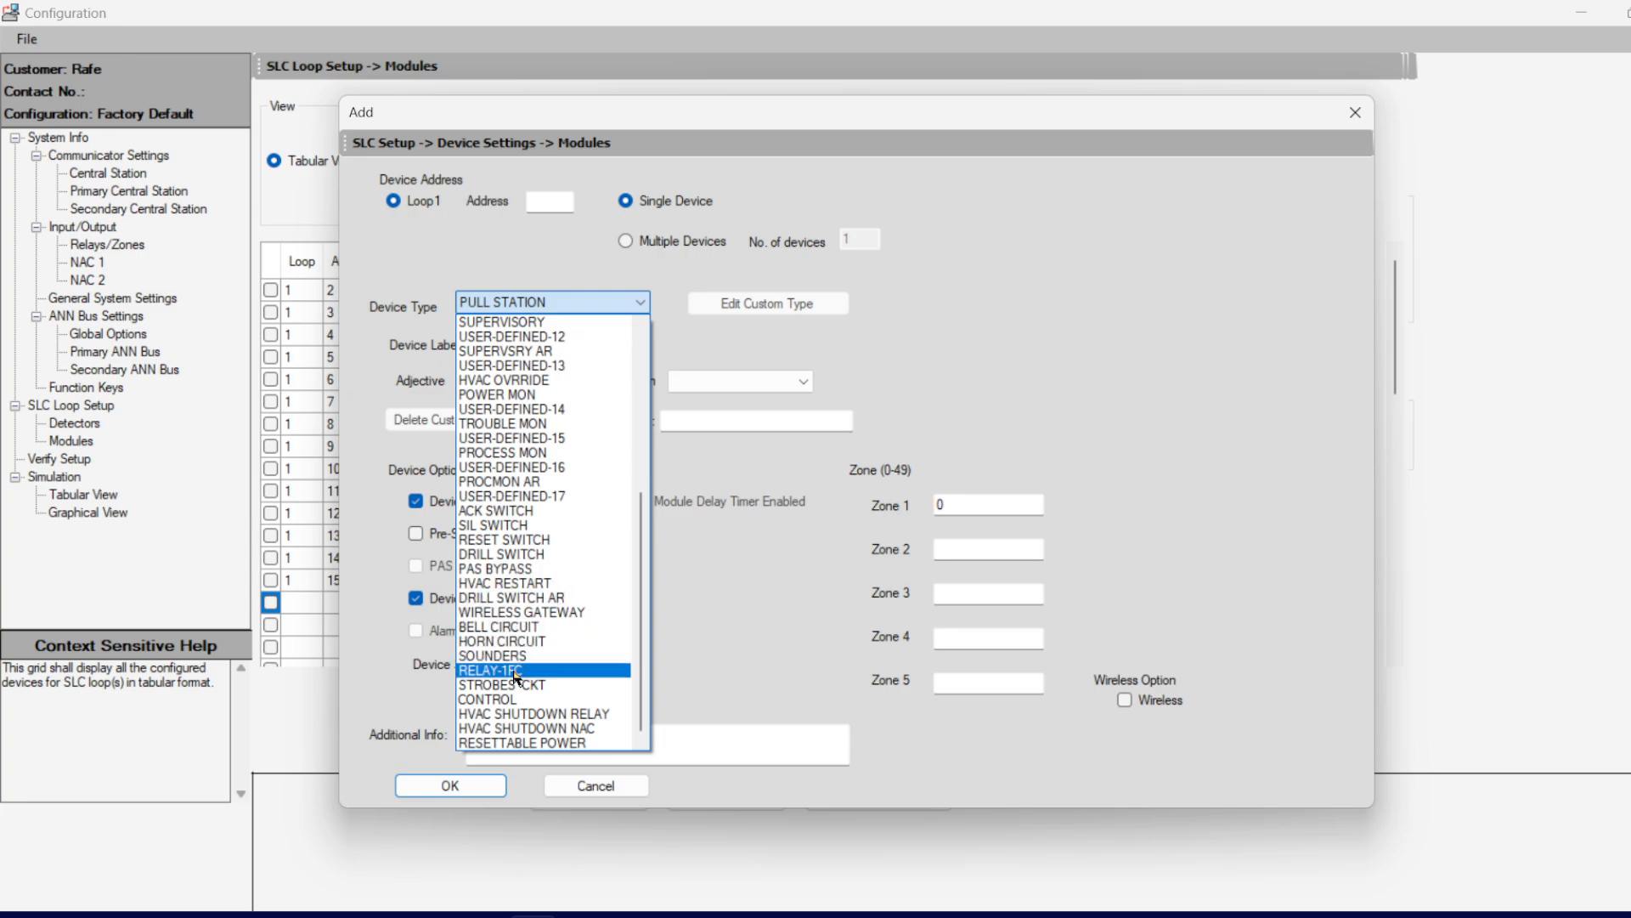
{"action": "left_click", "coordinate": [510, 699]}
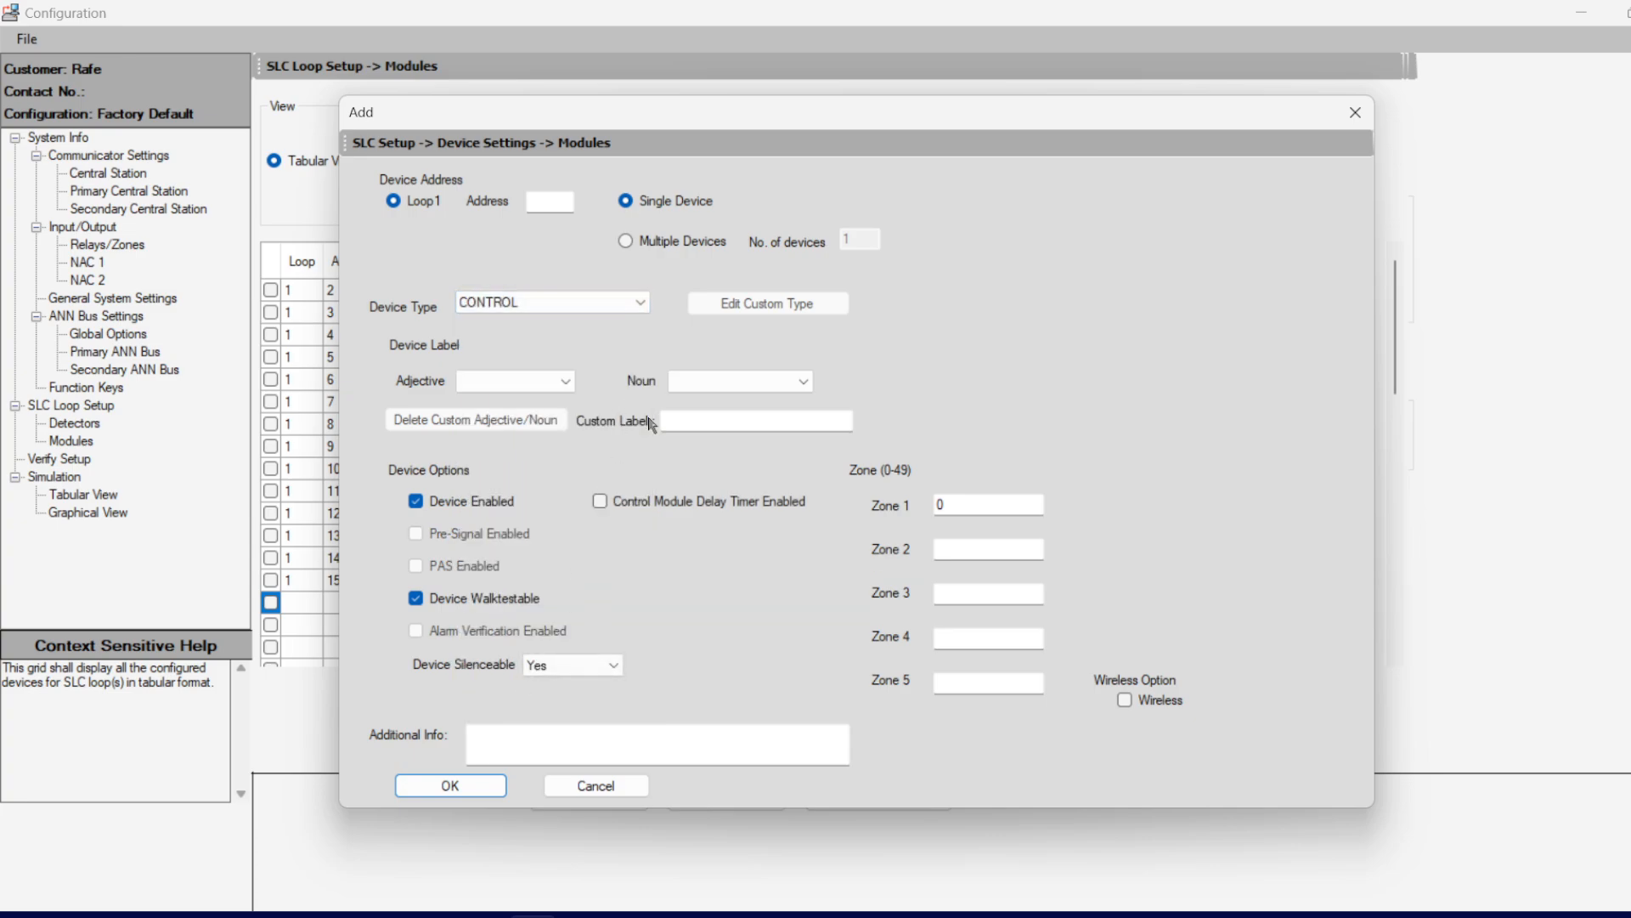
{"action": "left_click", "coordinate": [684, 421]}
{"action": "left_click", "coordinate": [495, 782]}
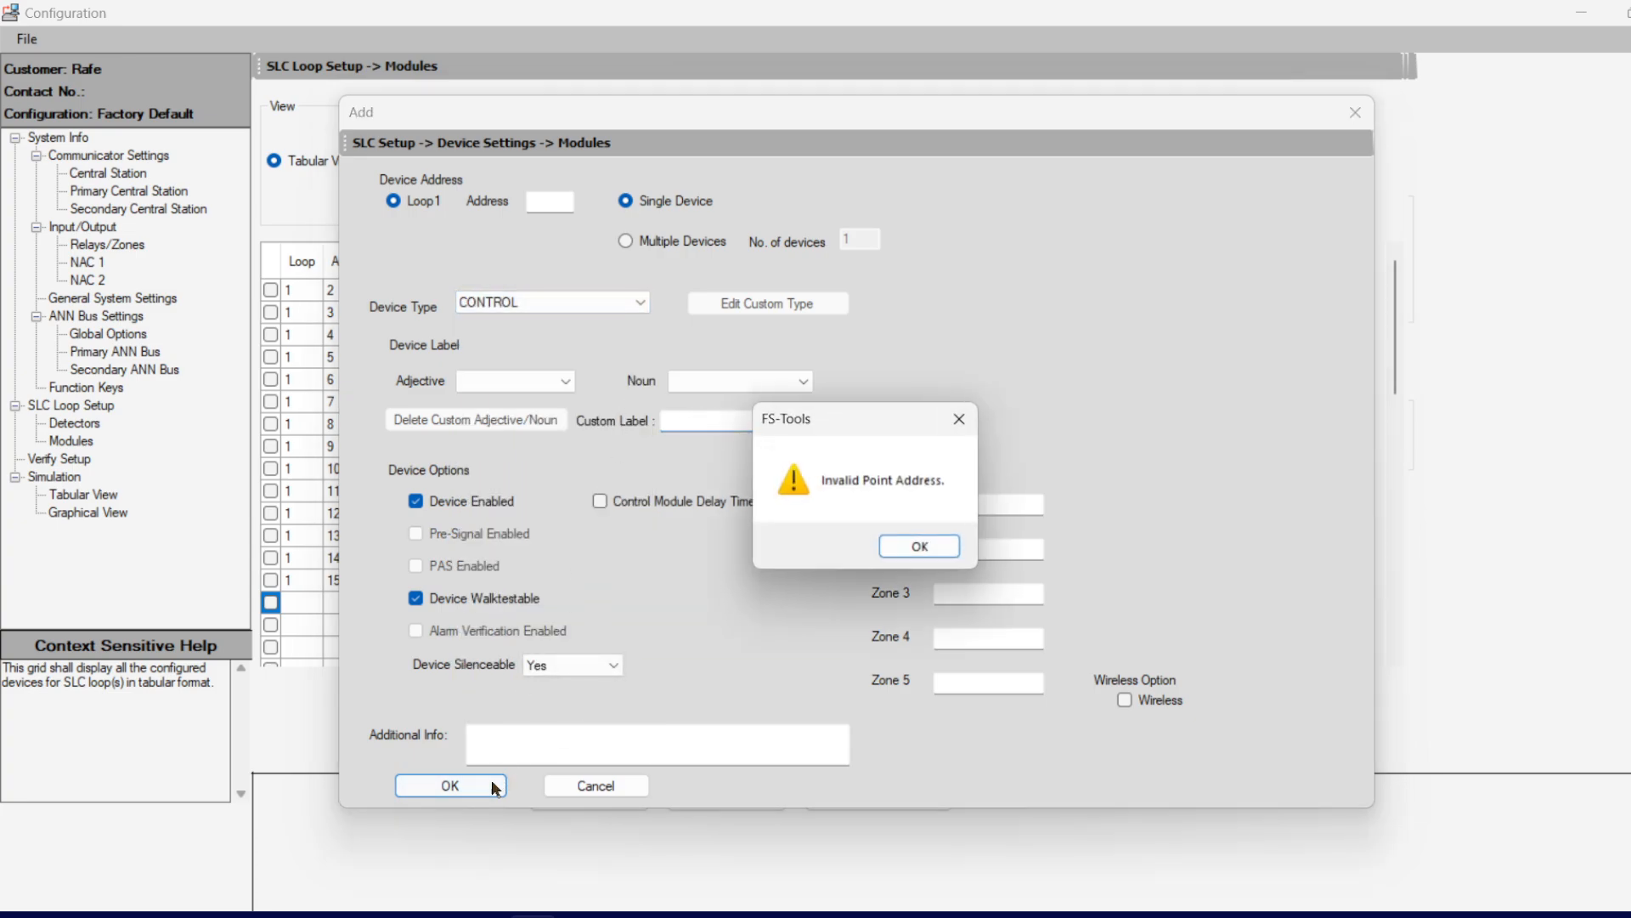
{"action": "left_click", "coordinate": [921, 548]}
{"action": "left_click", "coordinate": [551, 201]}
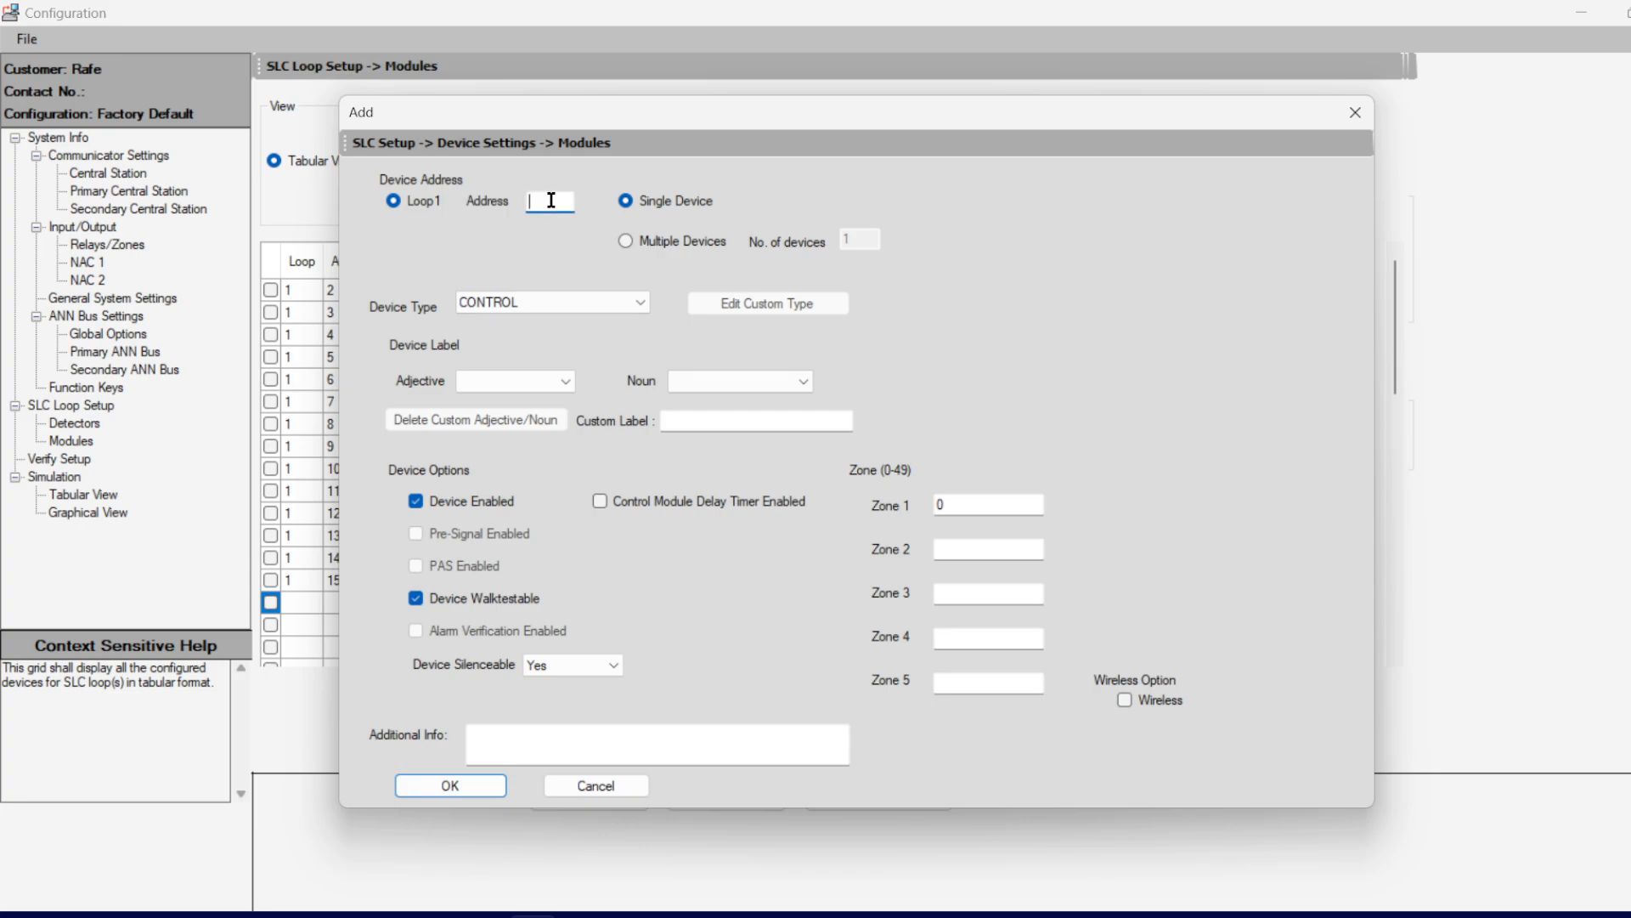
{"action": "type", "text": "16"}
{"action": "left_click", "coordinate": [986, 505]}
{"action": "key", "text": "BackSpace"}
{"action": "type", "text": "4"}
{"action": "key", "text": "Return"}
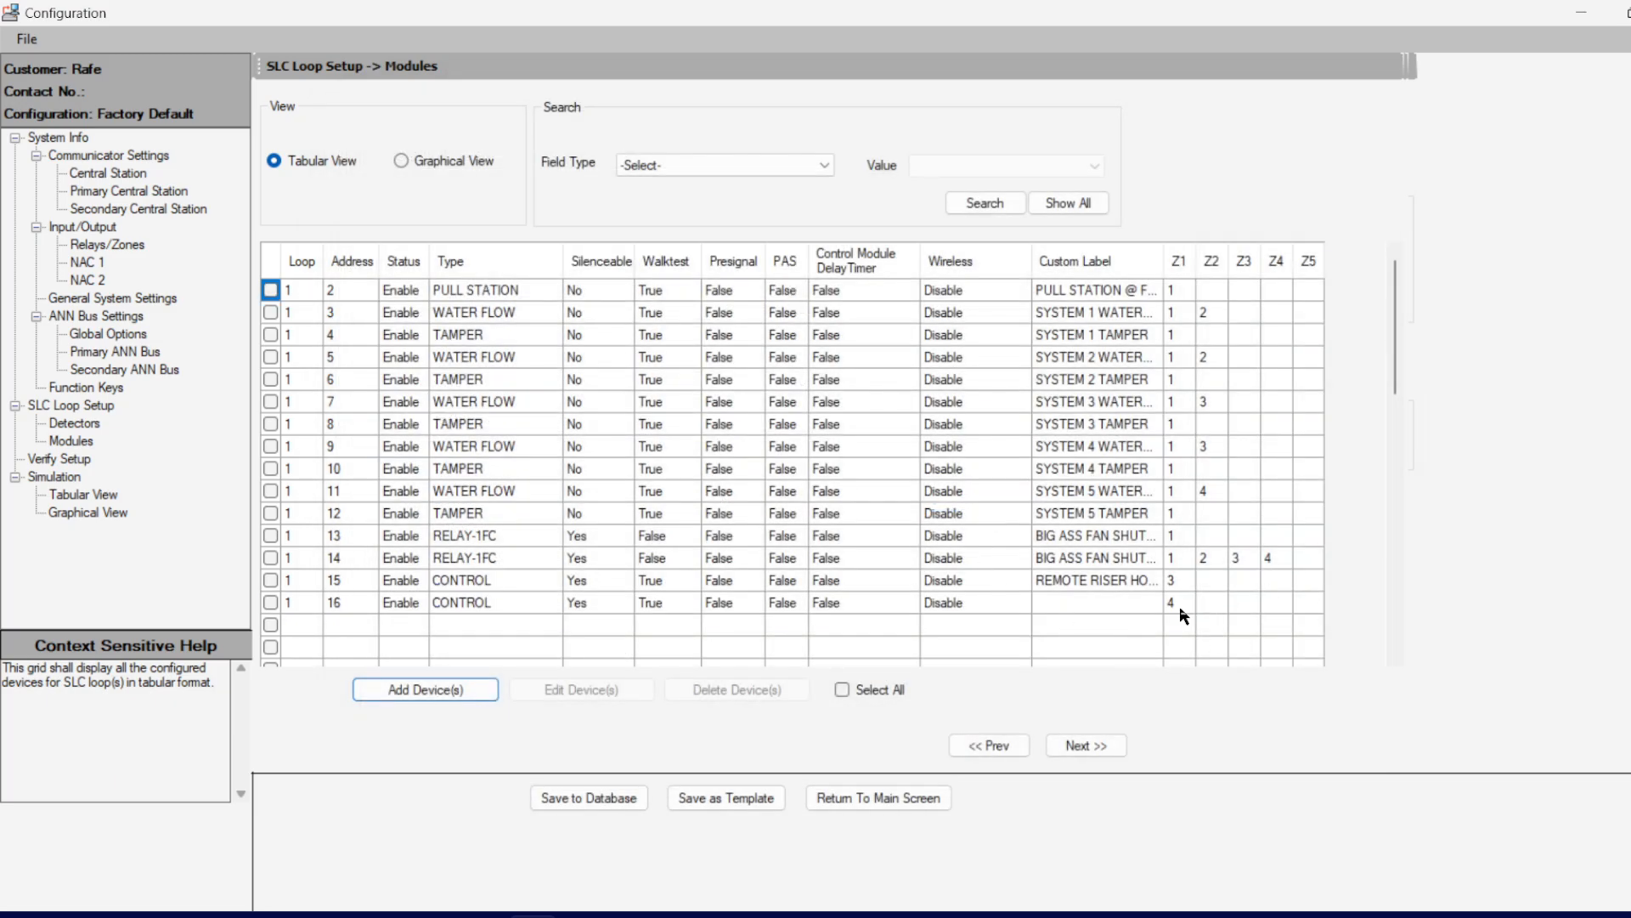
Step: Give the control module at address 16 the custom label REMOTE RISER HORN
{"action": "double_click", "coordinate": [1075, 601]}
{"action": "type", "text": "REMOT"}
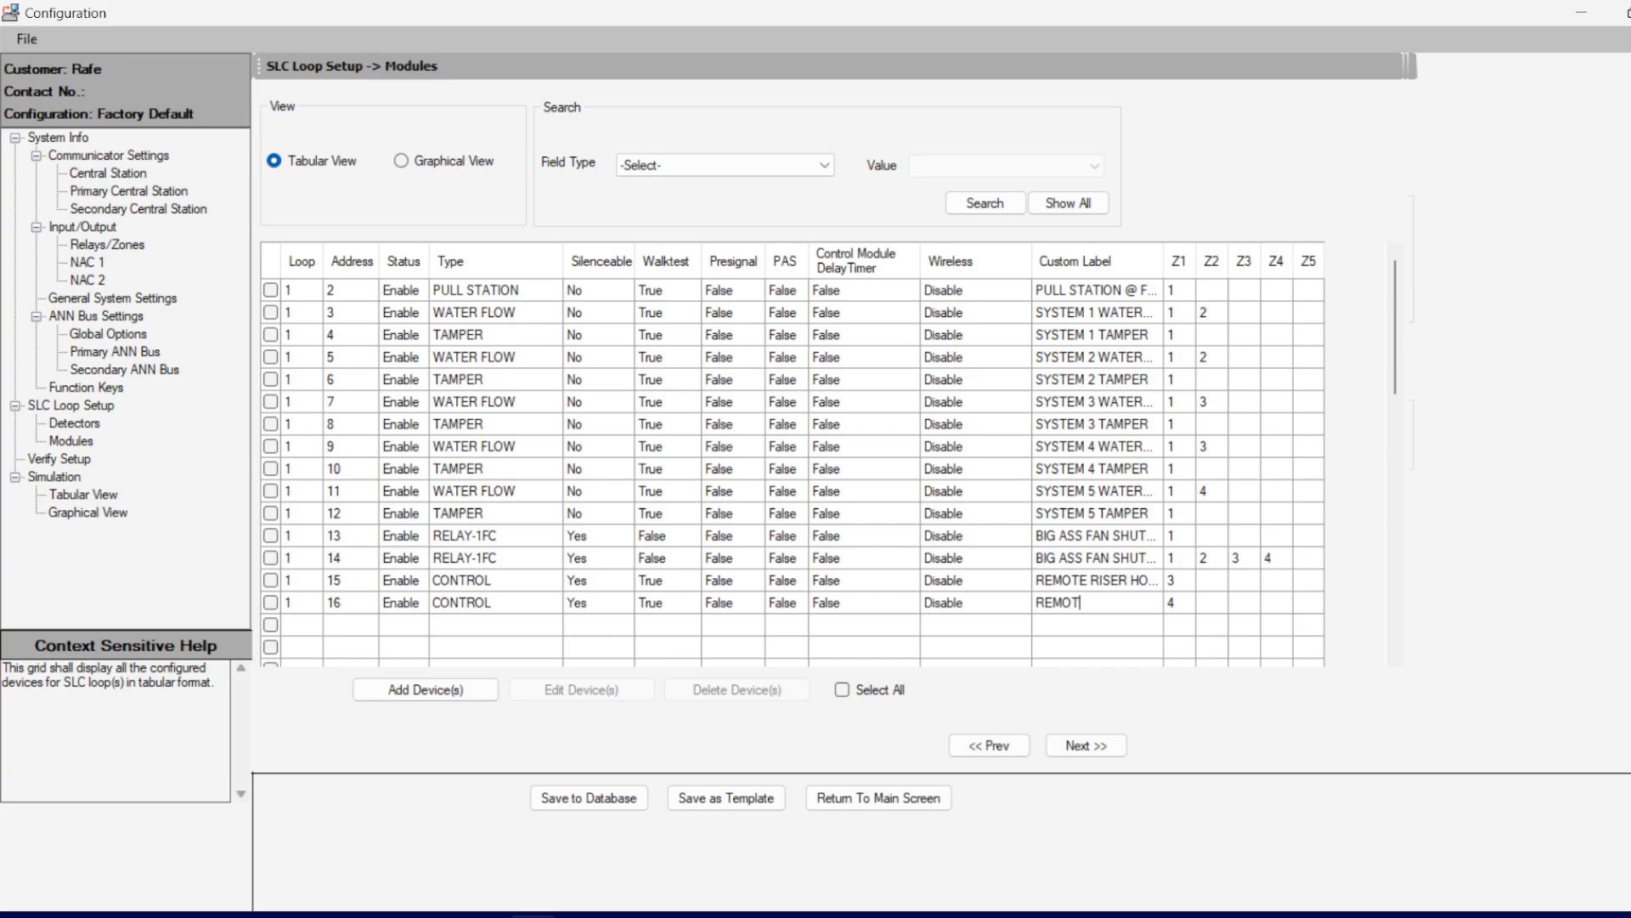
{"action": "type", "text": "E RISER HORN"}
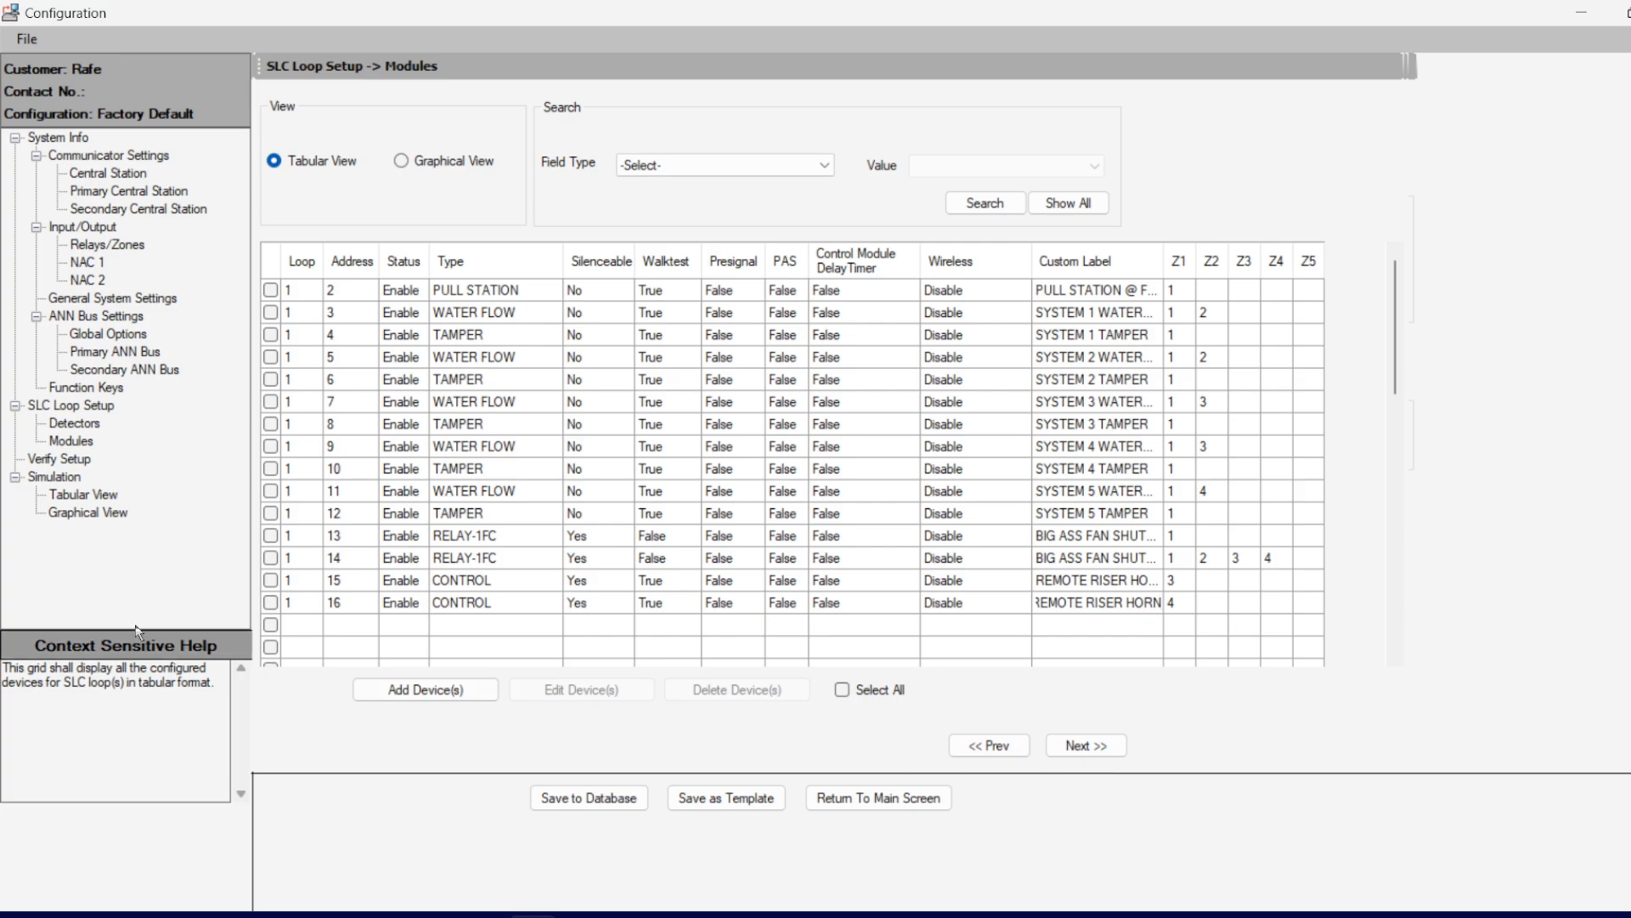
Step: Run the setup verification on the programmed input and output devices and dismiss its result
{"action": "left_click", "coordinate": [76, 494]}
{"action": "left_click", "coordinate": [58, 459]}
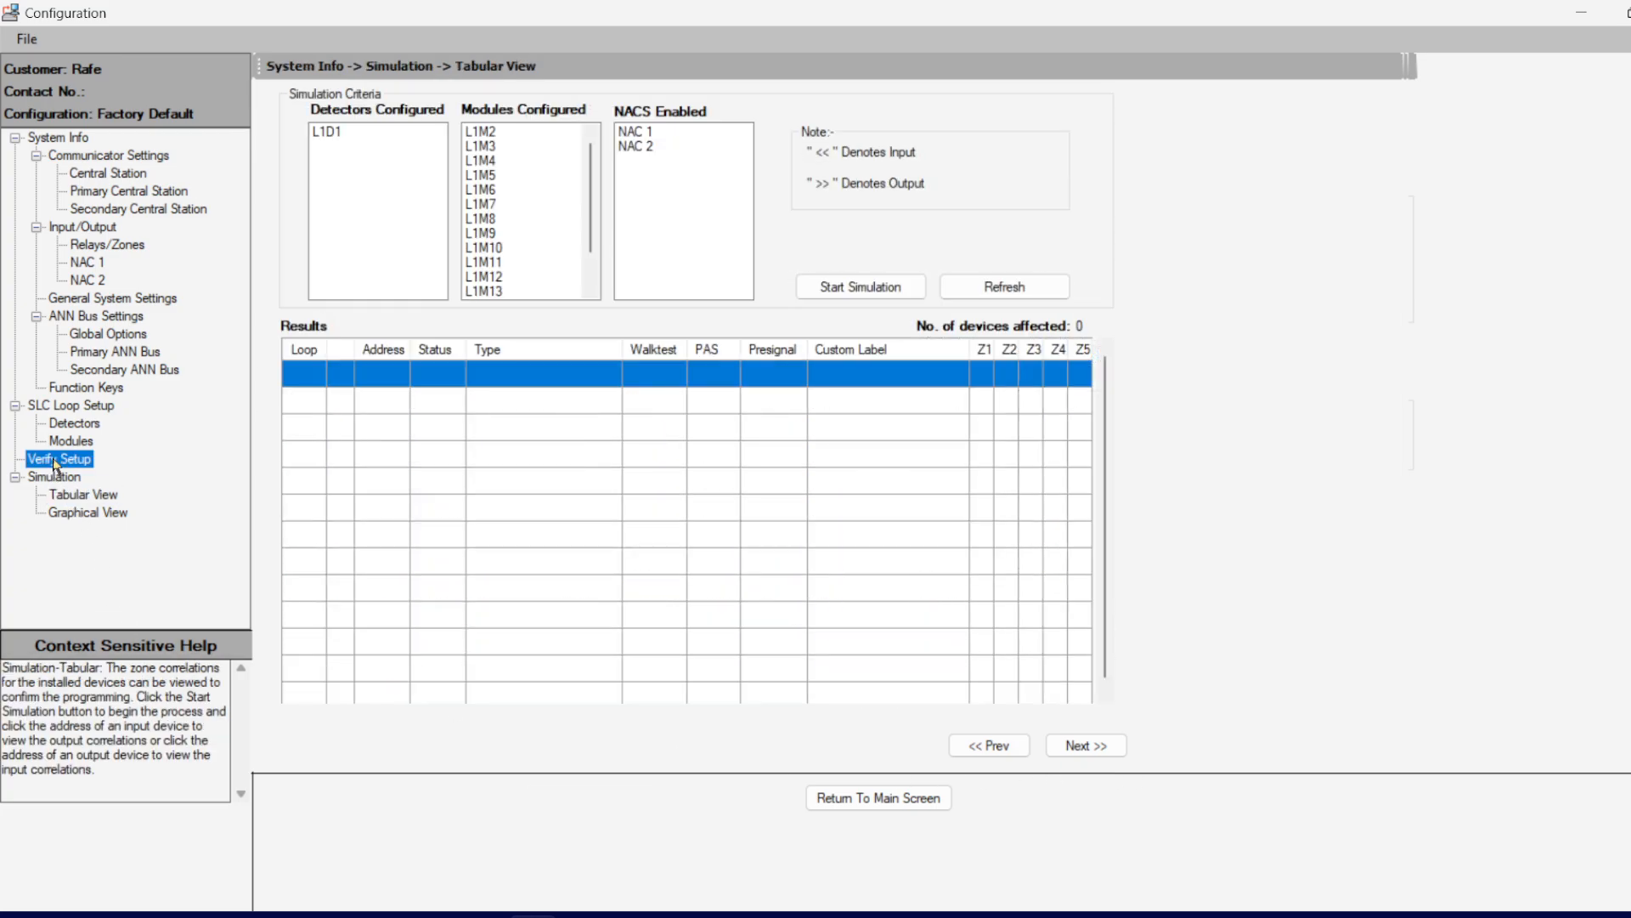
{"action": "left_click", "coordinate": [648, 662]}
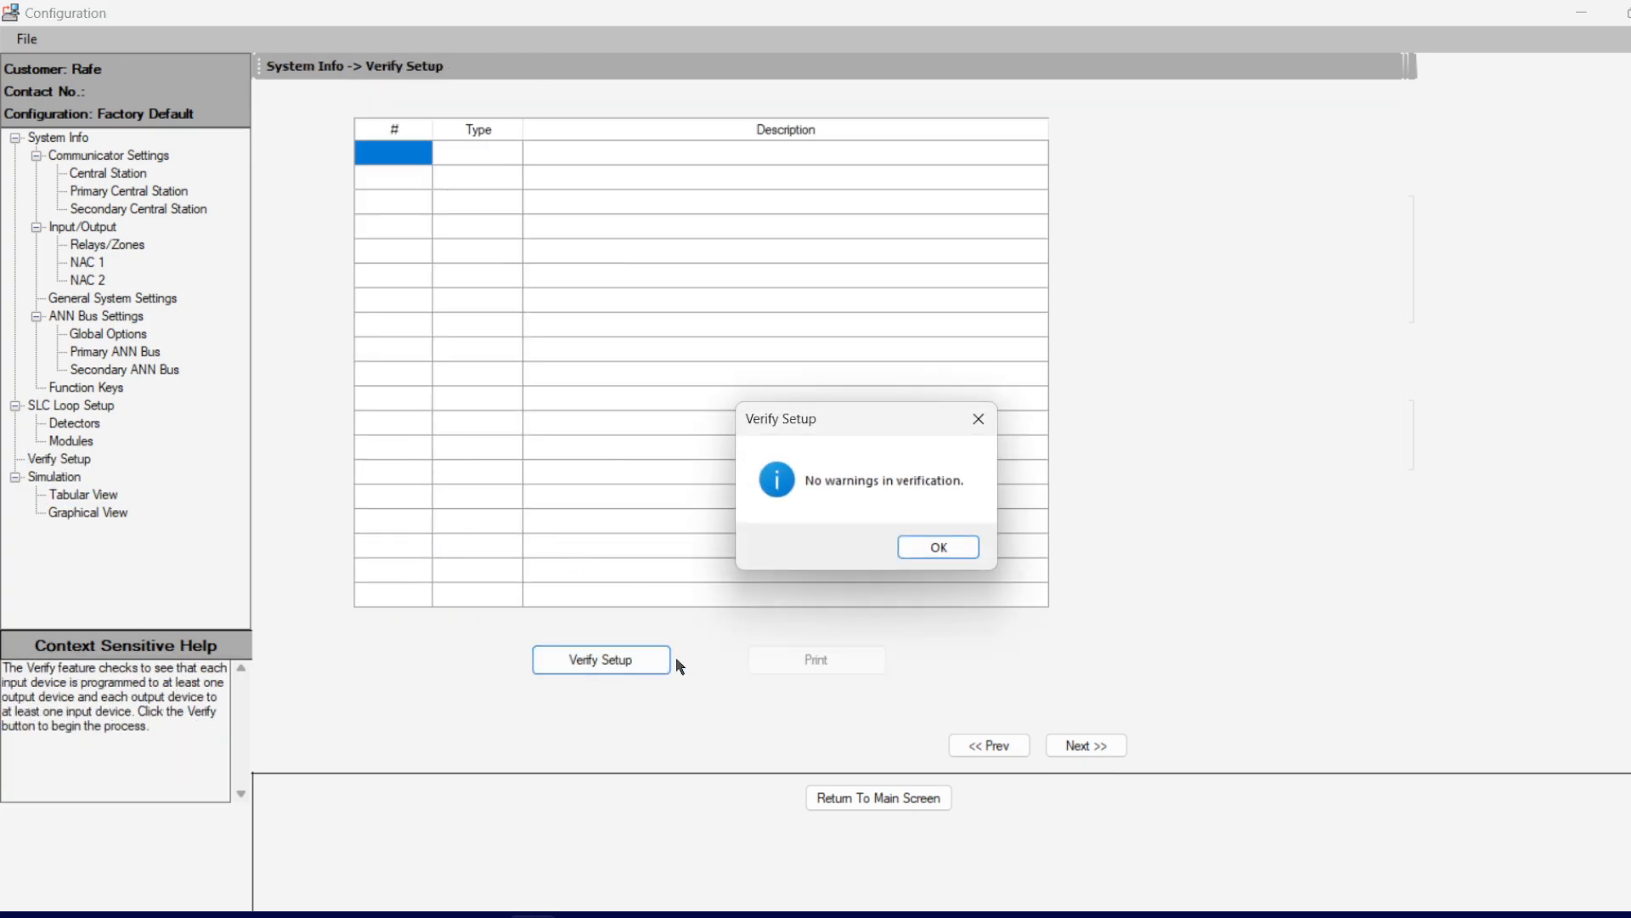
{"action": "left_click", "coordinate": [940, 549]}
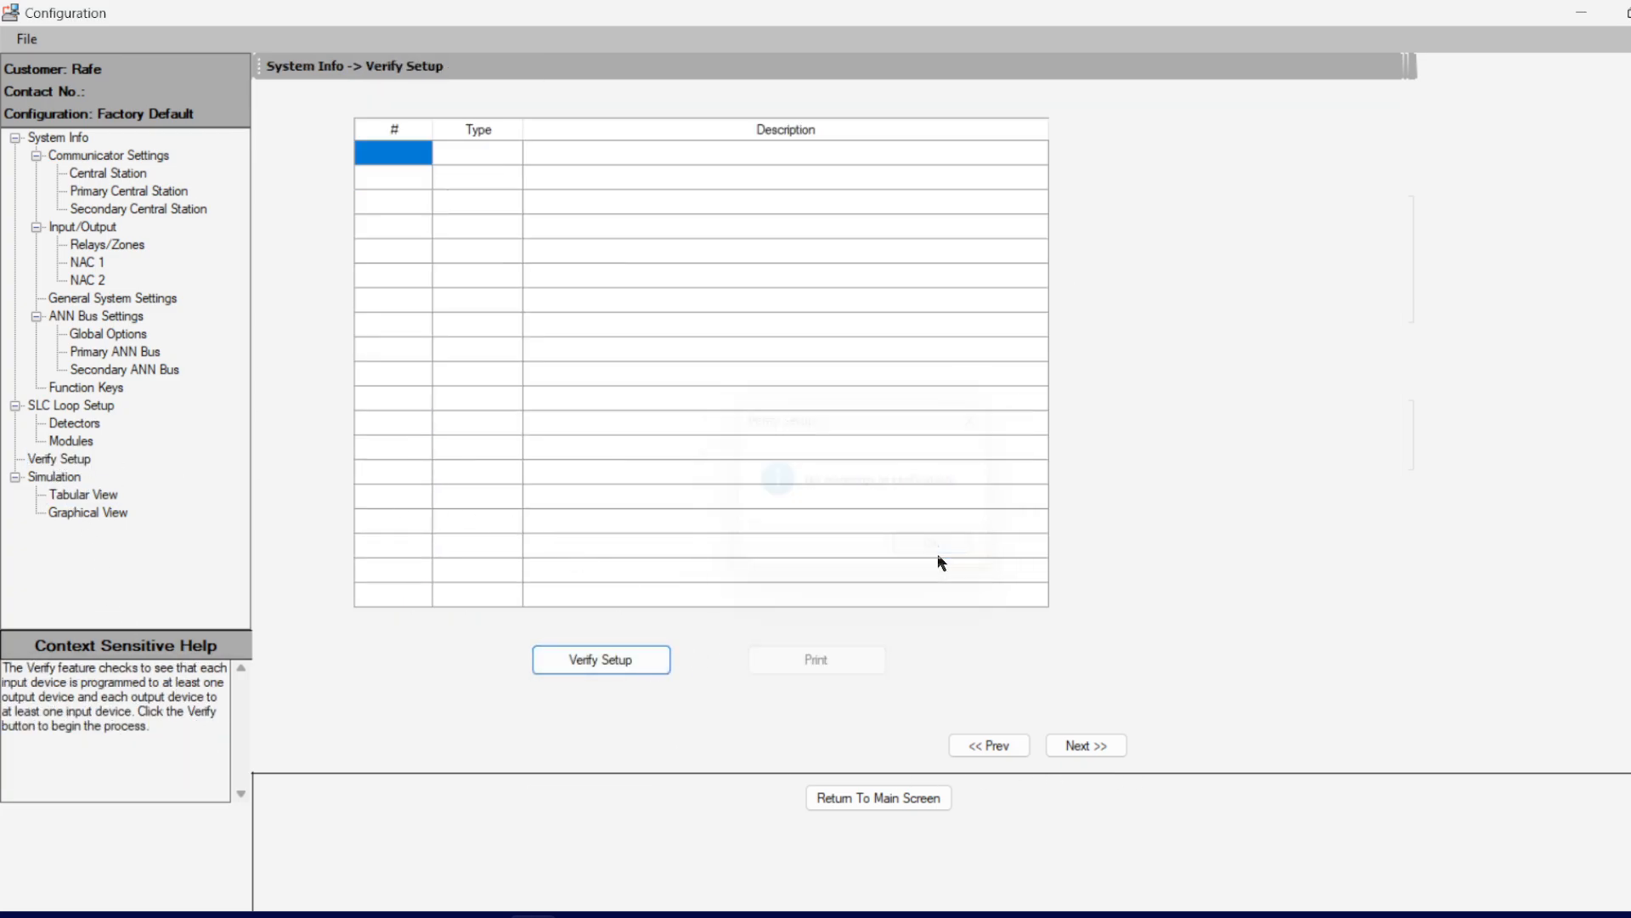
Step: Start the tabular simulation and examine the outputs correlated with smoke detector L1D1, including the NAC1 entry
{"action": "left_click", "coordinate": [1086, 744]}
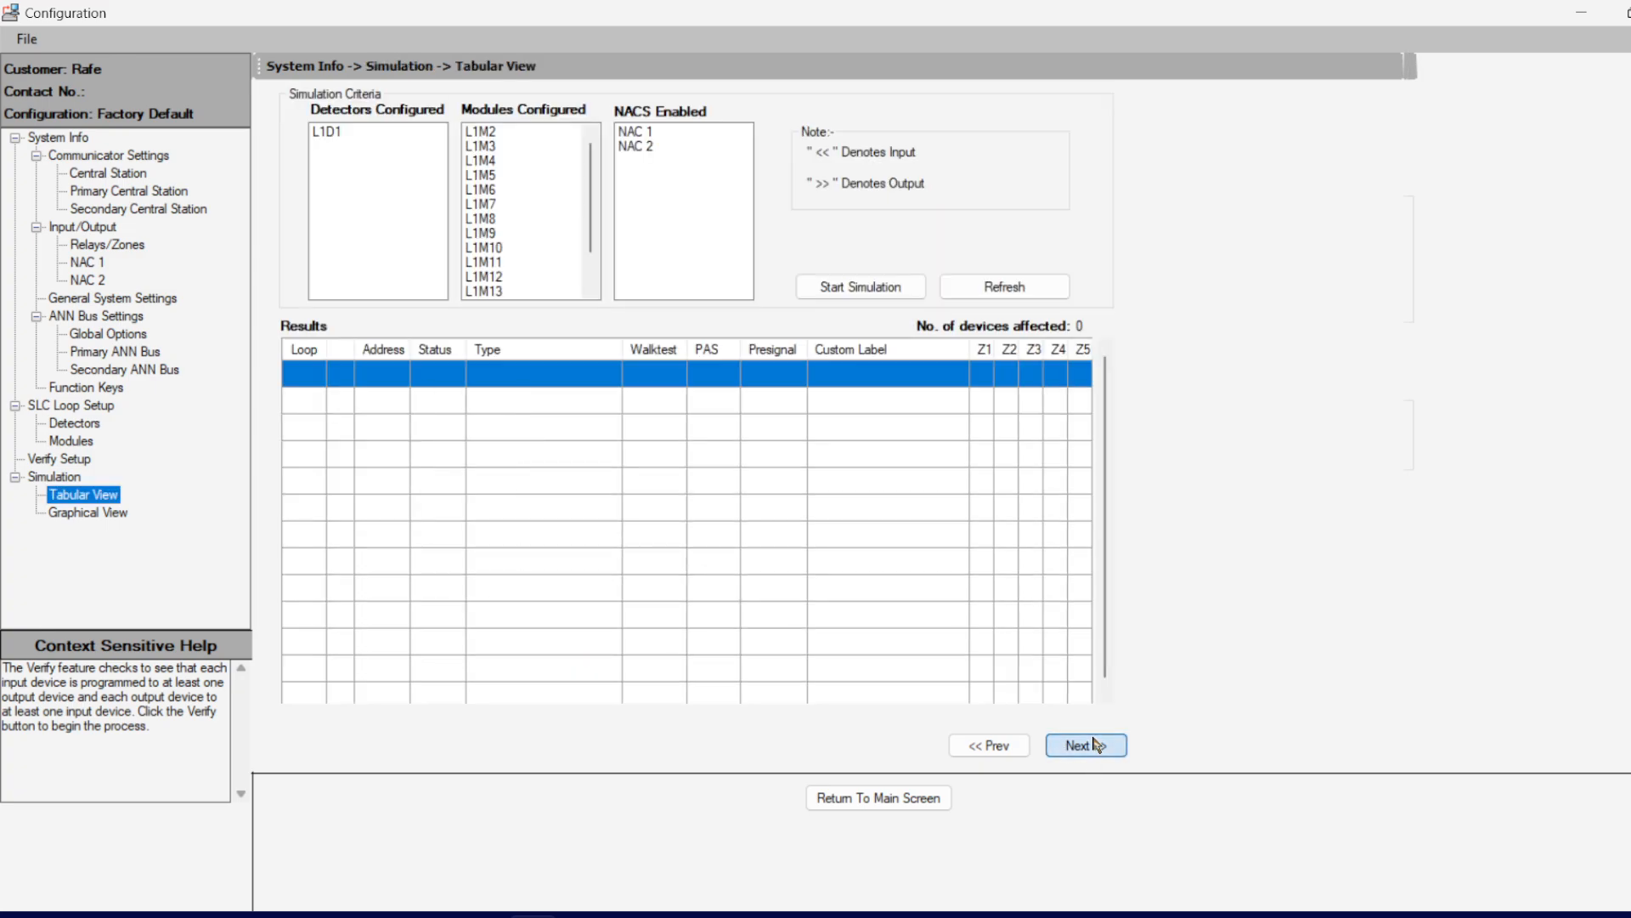
{"action": "left_click", "coordinate": [340, 134]}
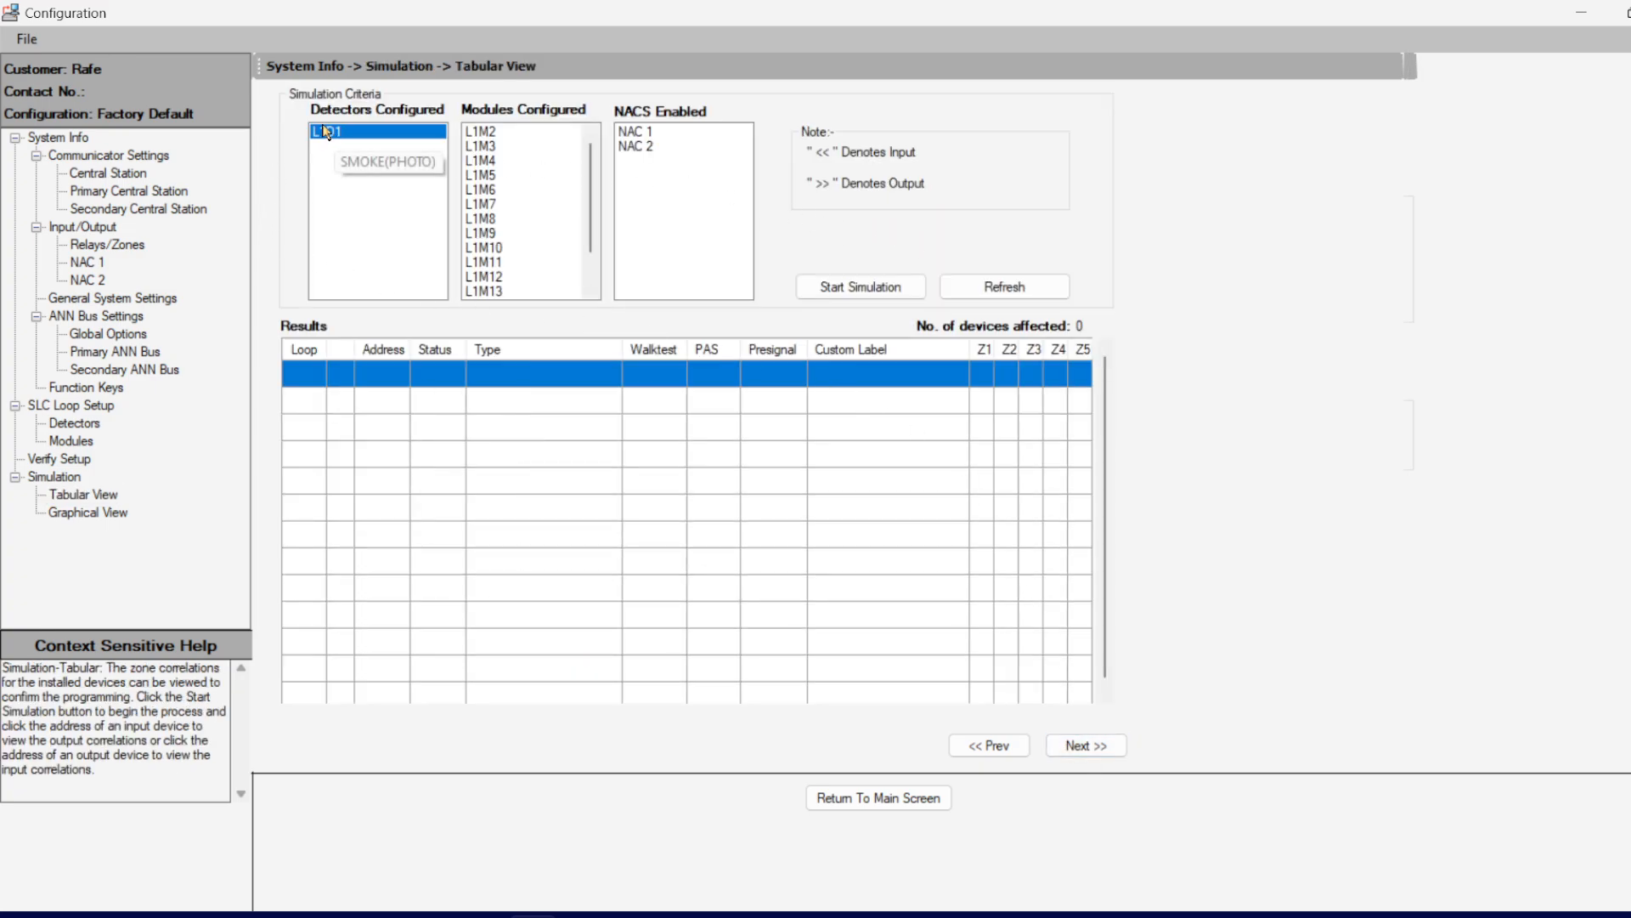
{"action": "left_click", "coordinate": [881, 290]}
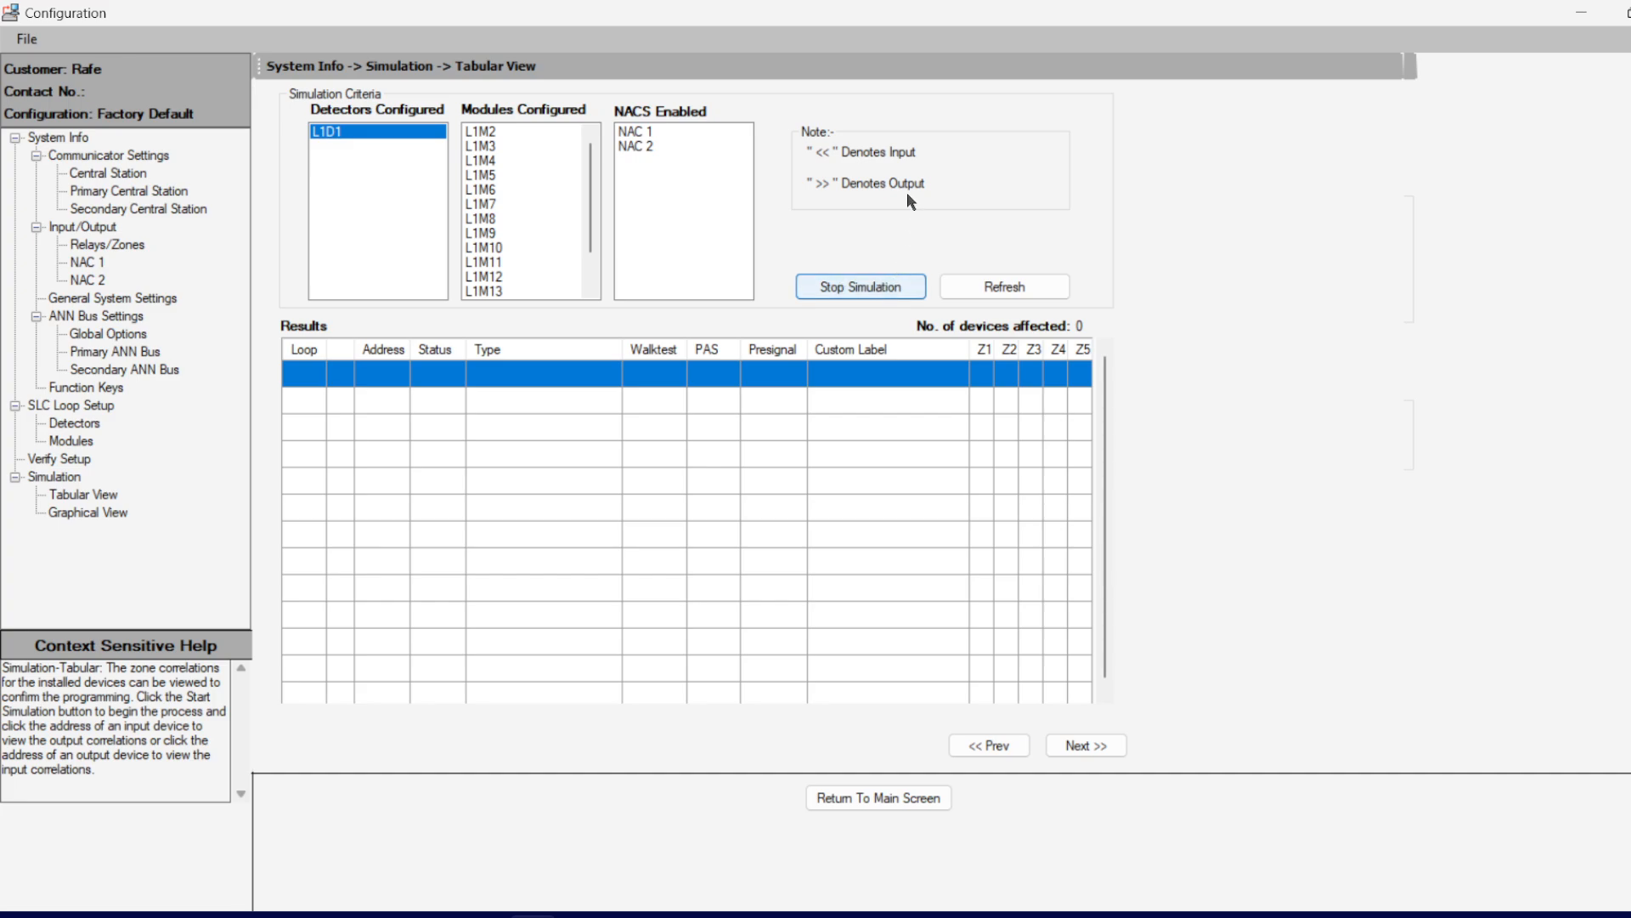
{"action": "left_click", "coordinate": [337, 136]}
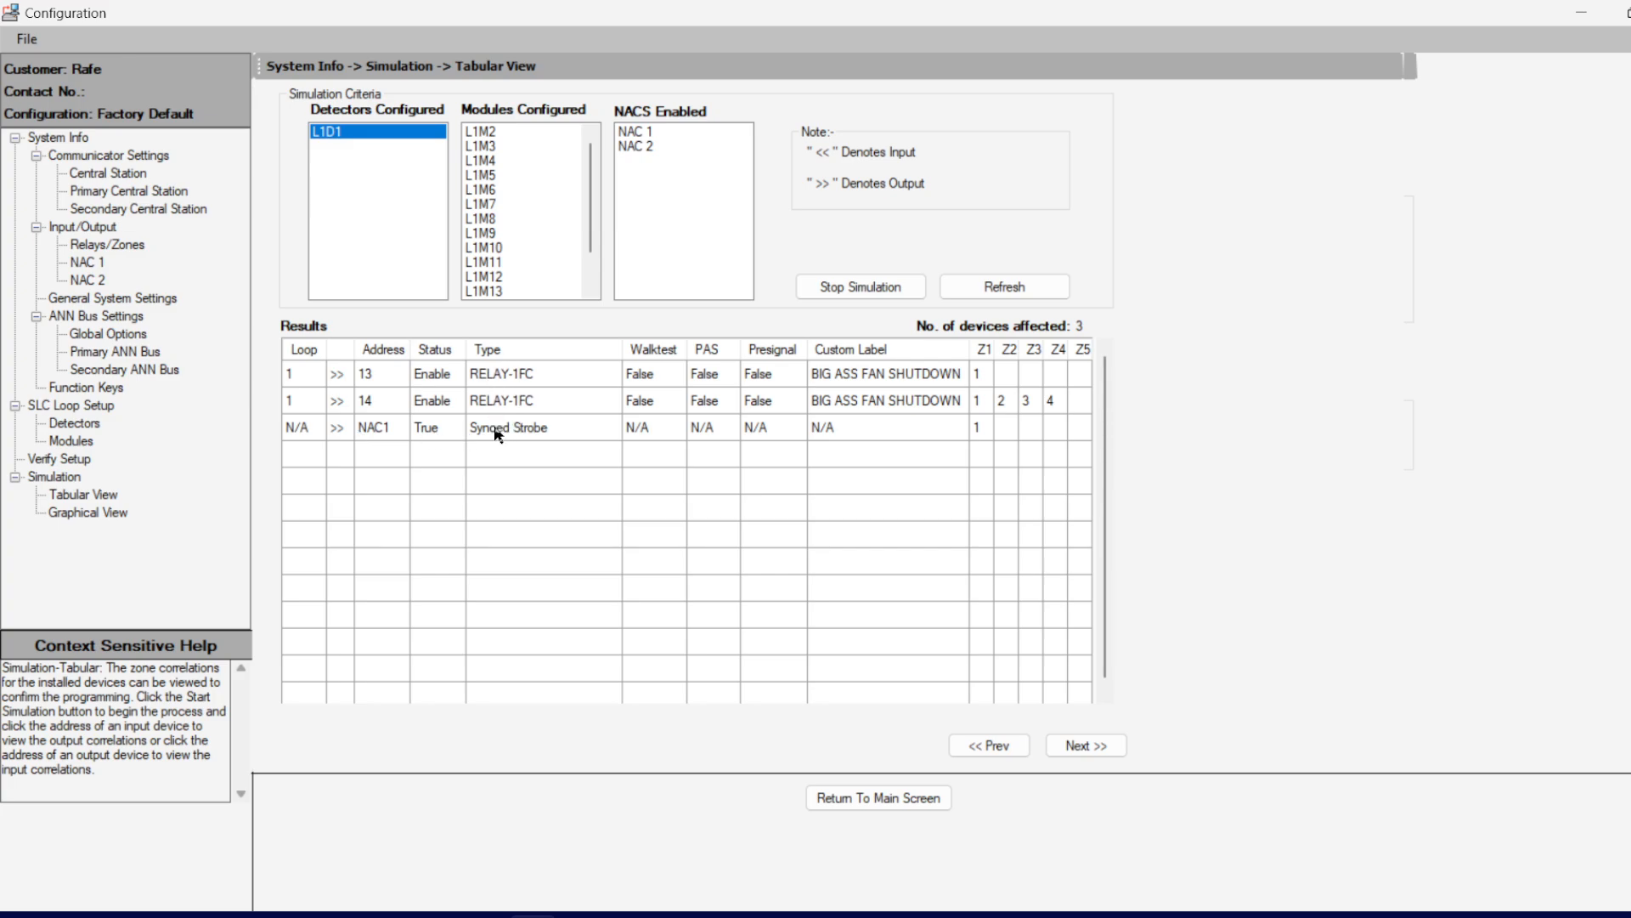
{"action": "left_click", "coordinate": [371, 428]}
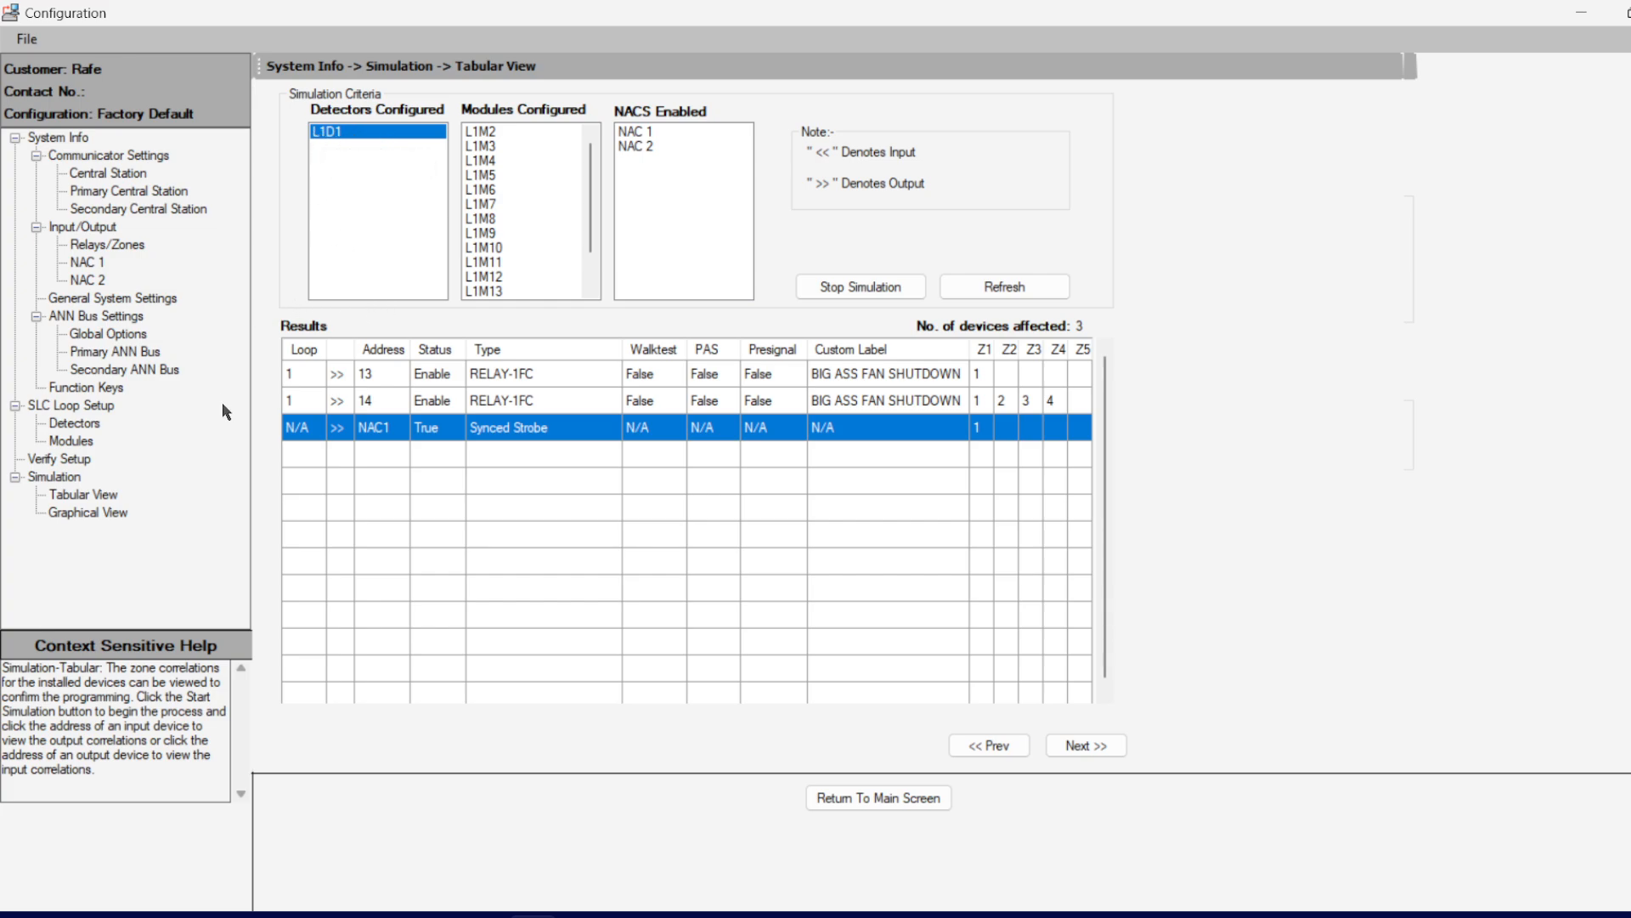
{"action": "left_click", "coordinate": [383, 455]}
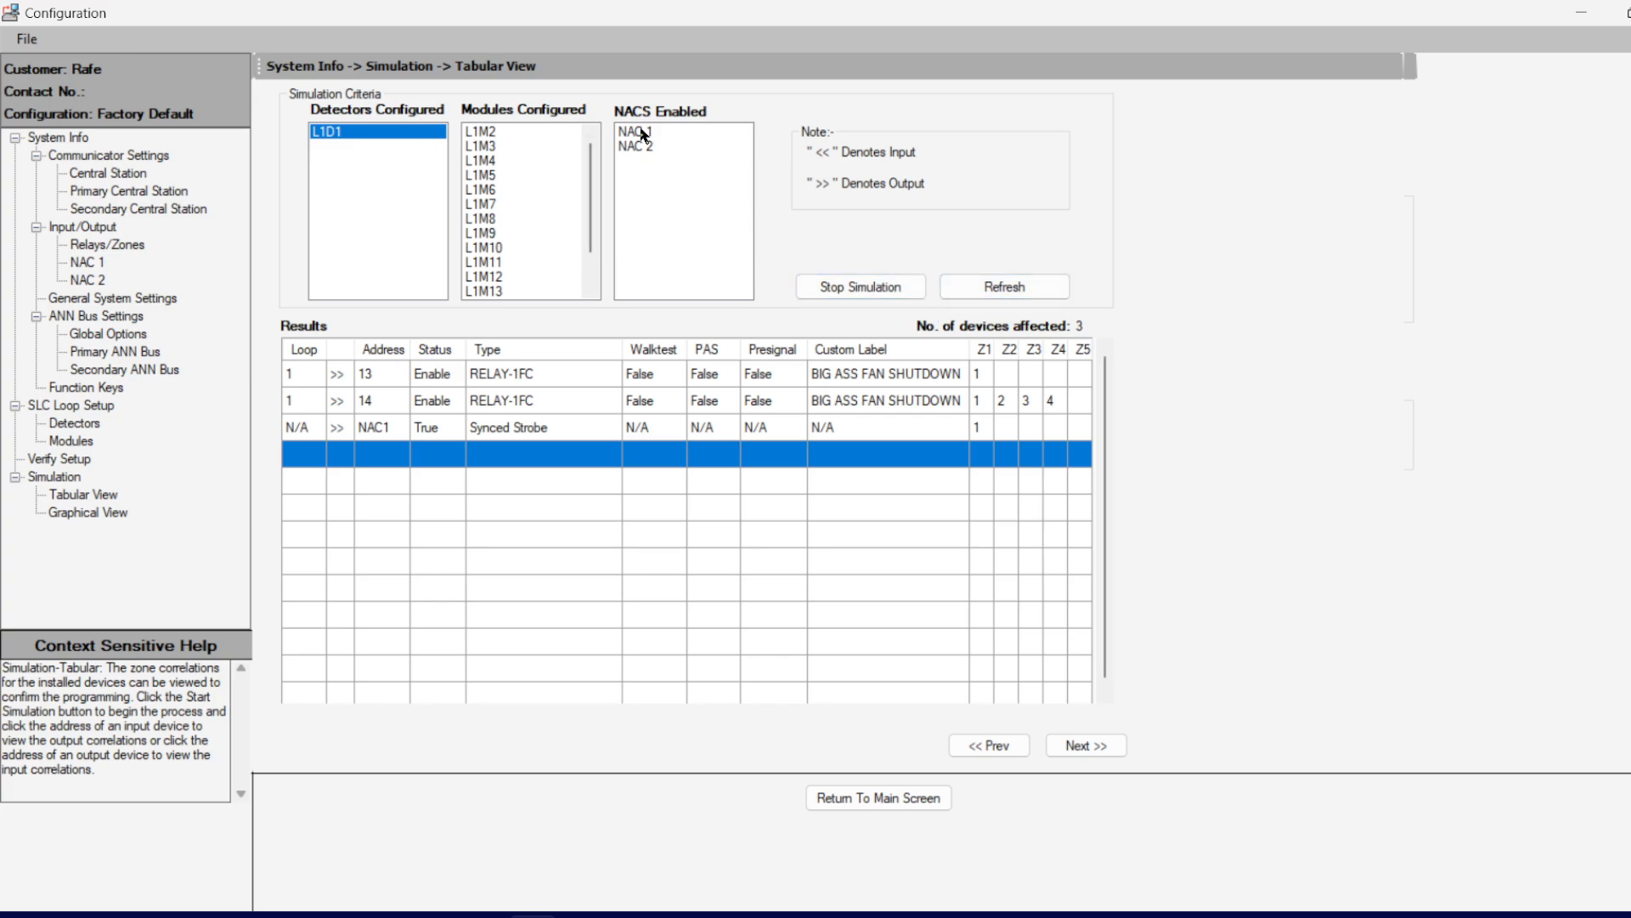
Step: Simulate modules L1M2 and L1M3 in the tabular view and examine the relays and NACs each one activates
{"action": "left_click", "coordinate": [489, 134]}
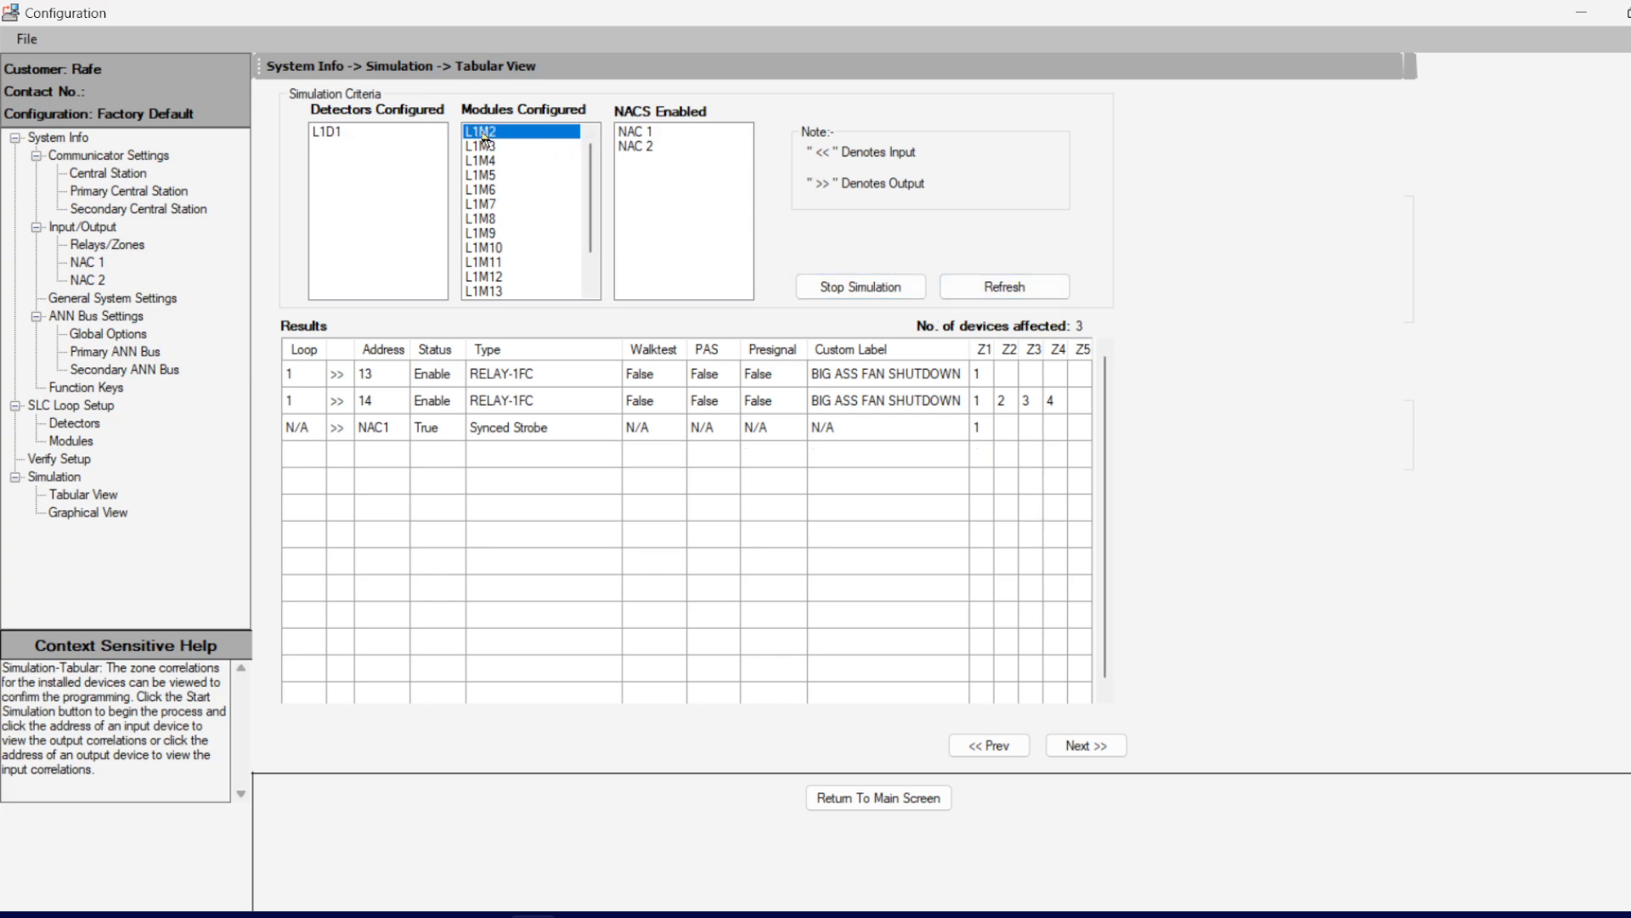
{"action": "left_click", "coordinate": [482, 147]}
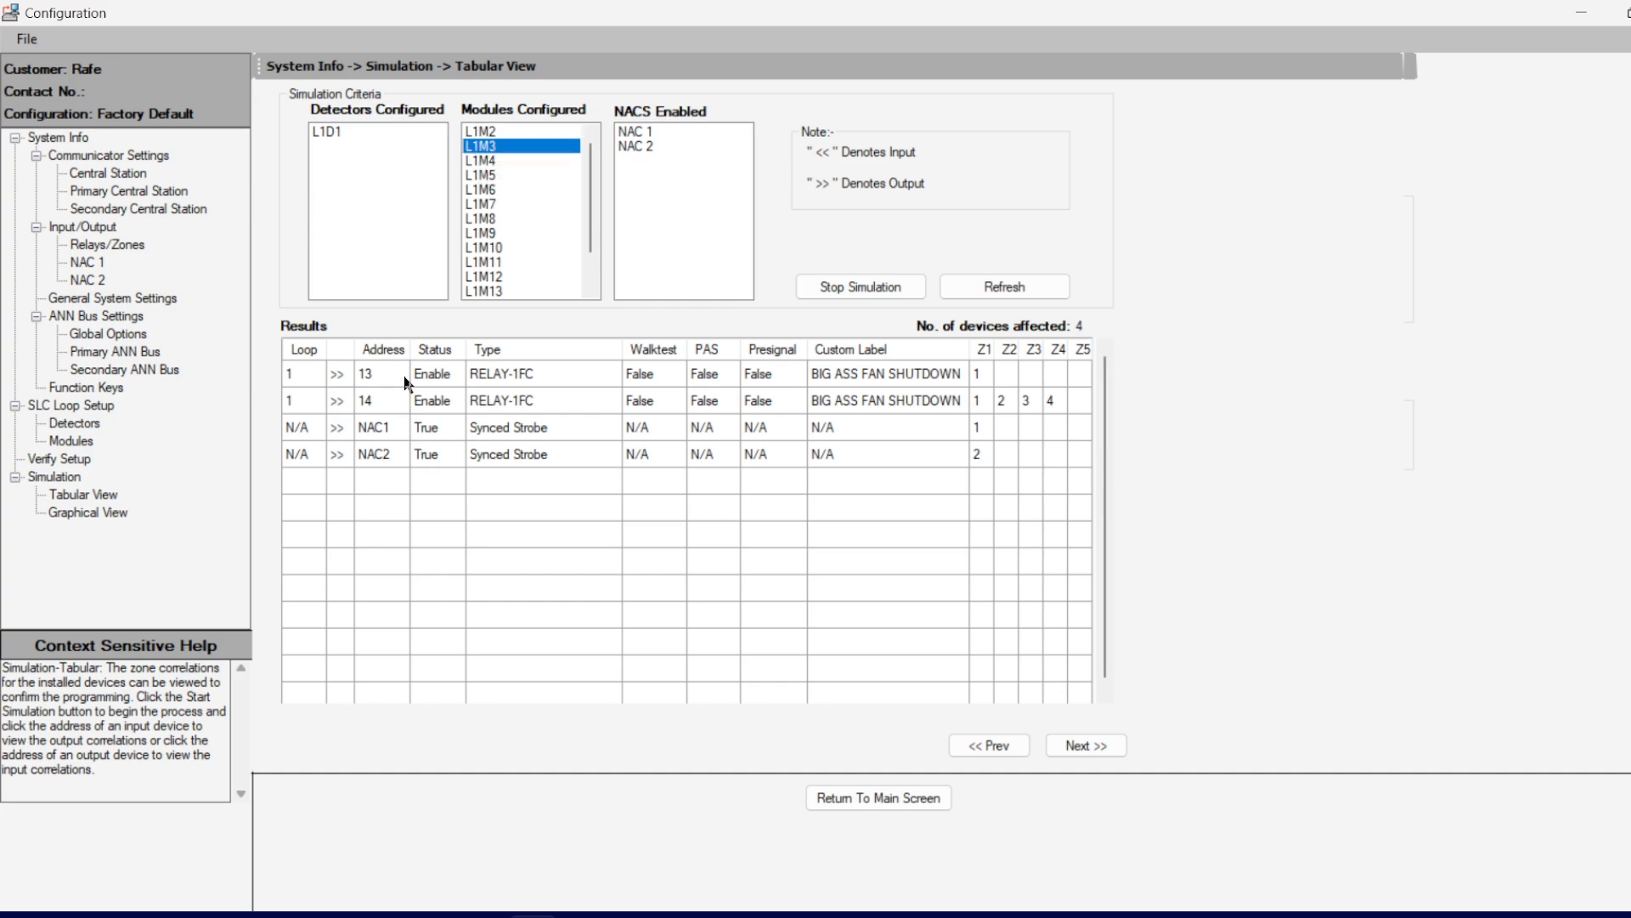
{"action": "left_click", "coordinate": [514, 378]}
{"action": "left_click", "coordinate": [514, 400]}
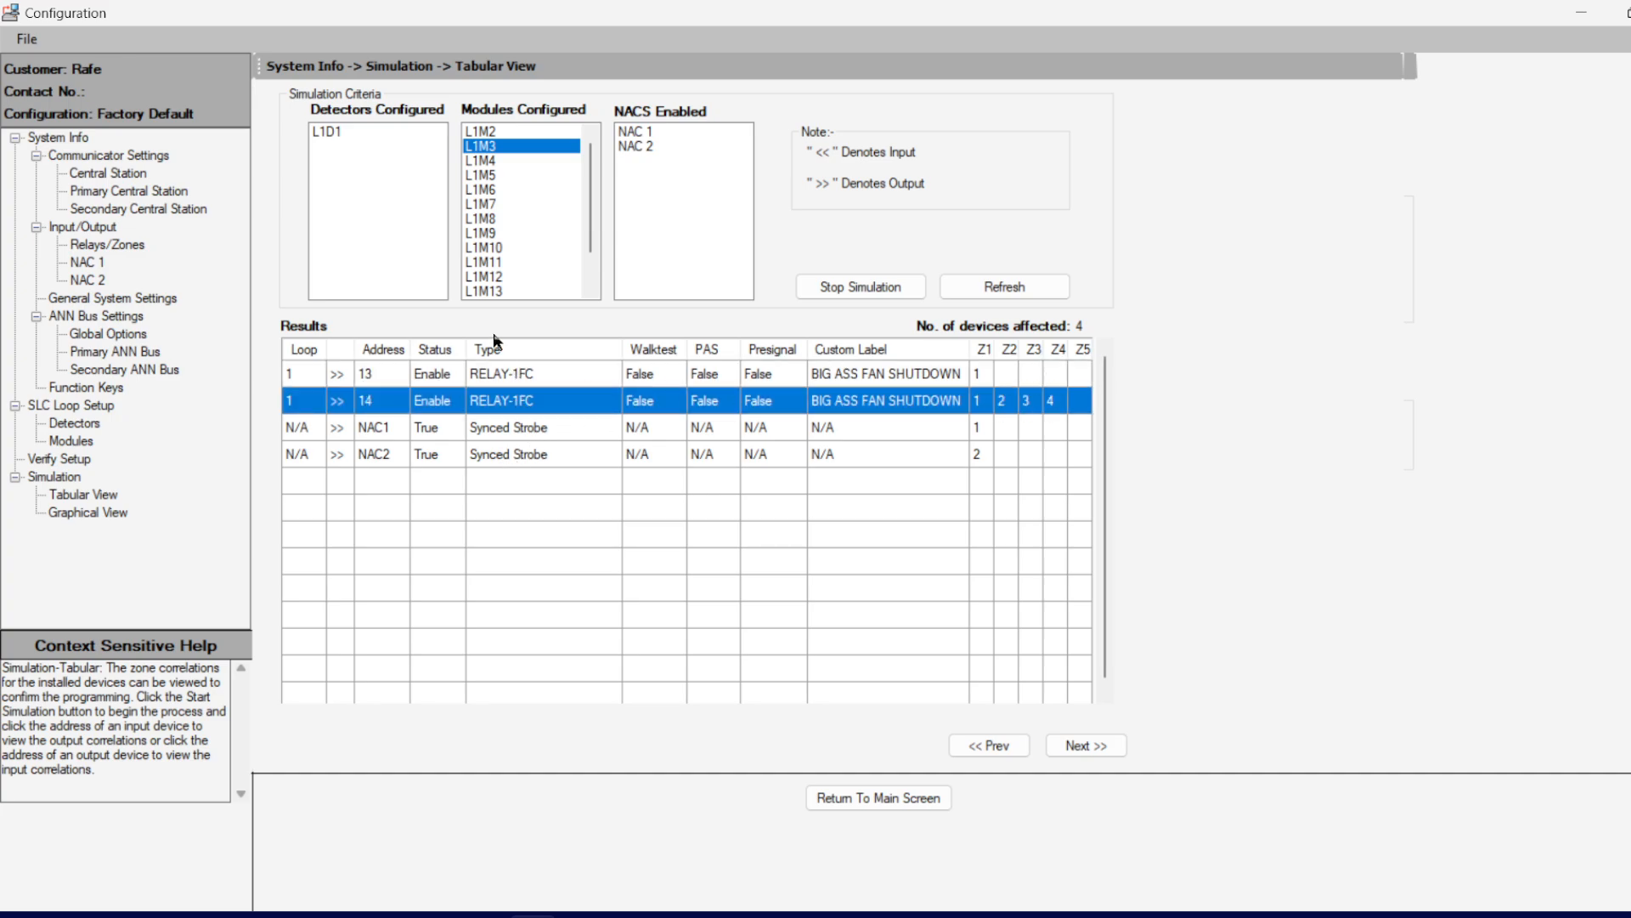
{"action": "left_click", "coordinate": [524, 456]}
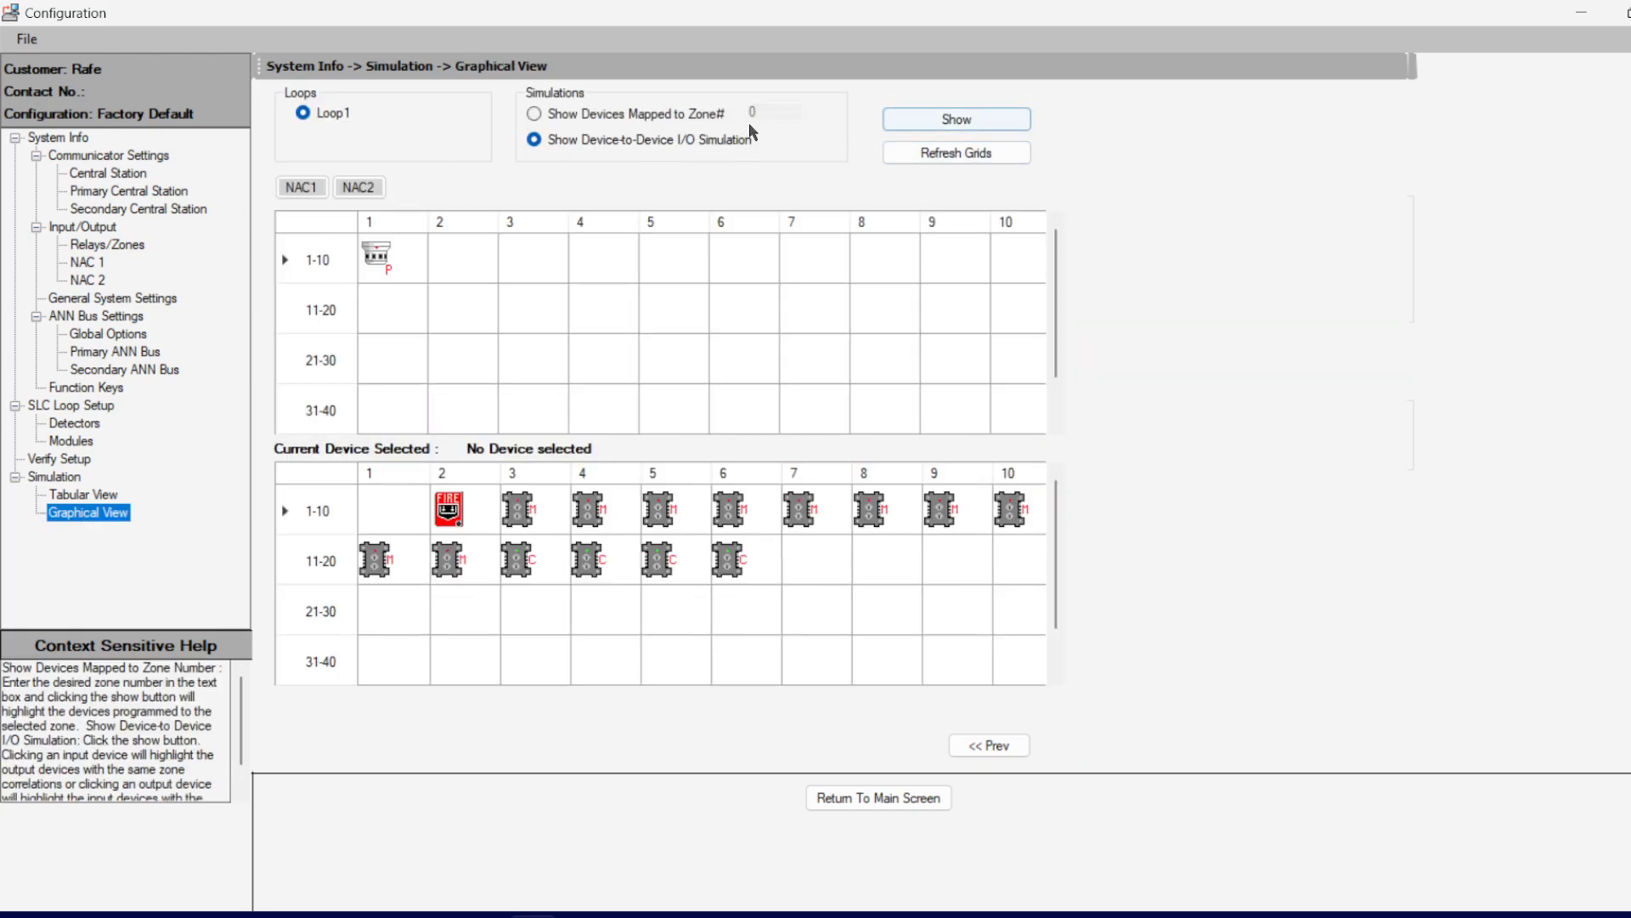
Step: Start the device-to-device I/O simulation in the graphical view and examine the outputs tied to detector 1
{"action": "left_click", "coordinate": [647, 117]}
{"action": "left_click", "coordinate": [586, 139]}
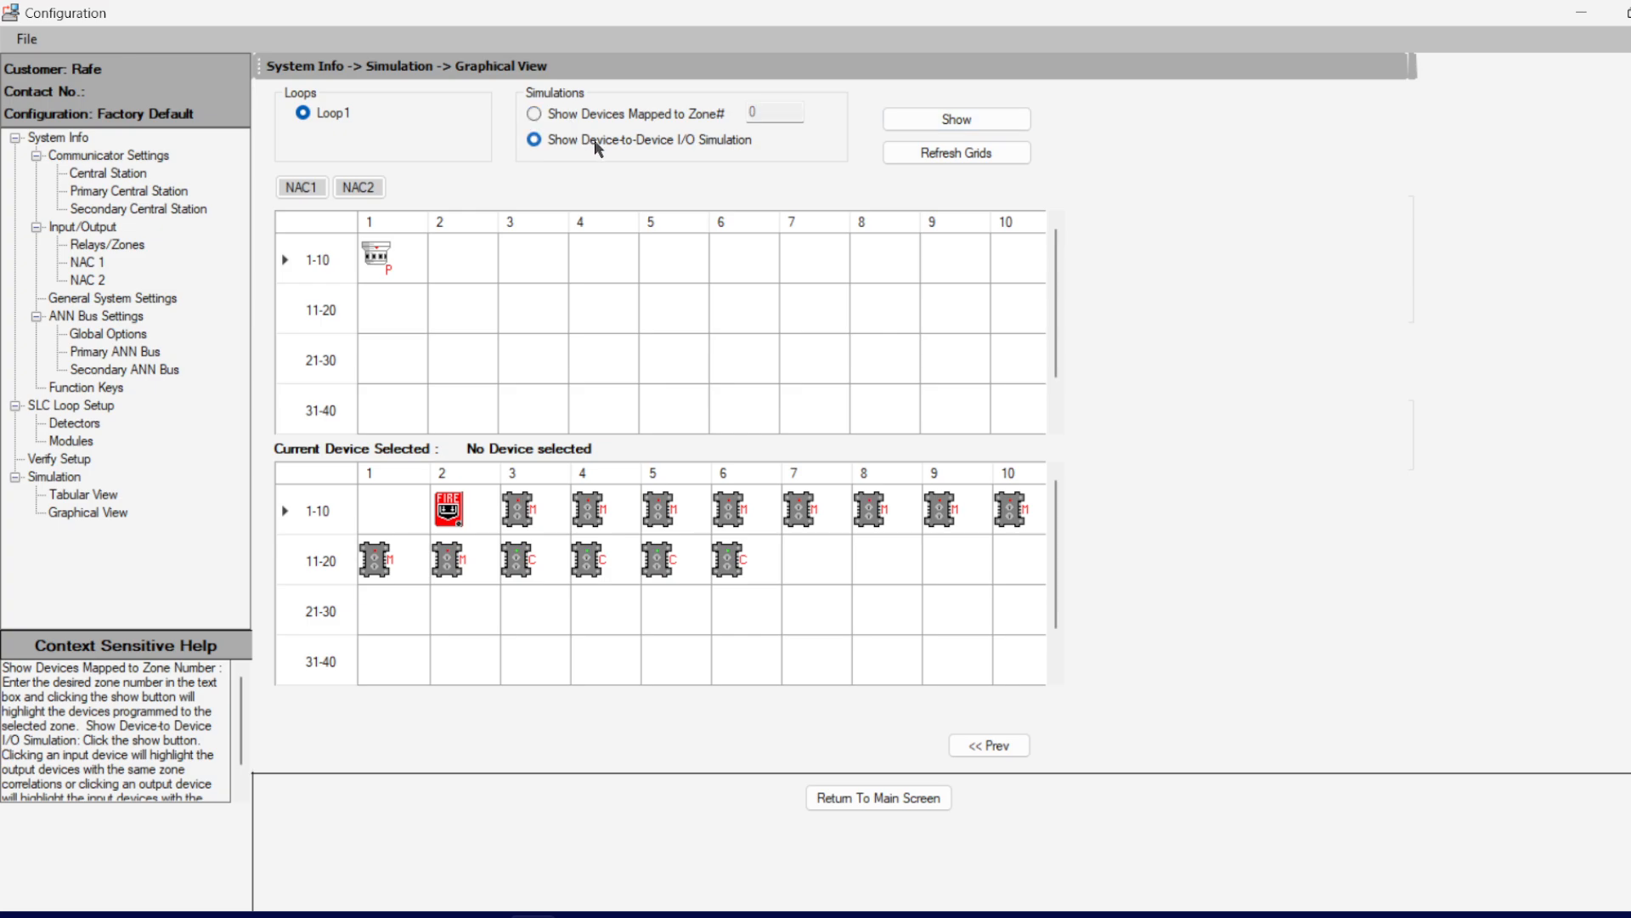
{"action": "left_click", "coordinate": [956, 119]}
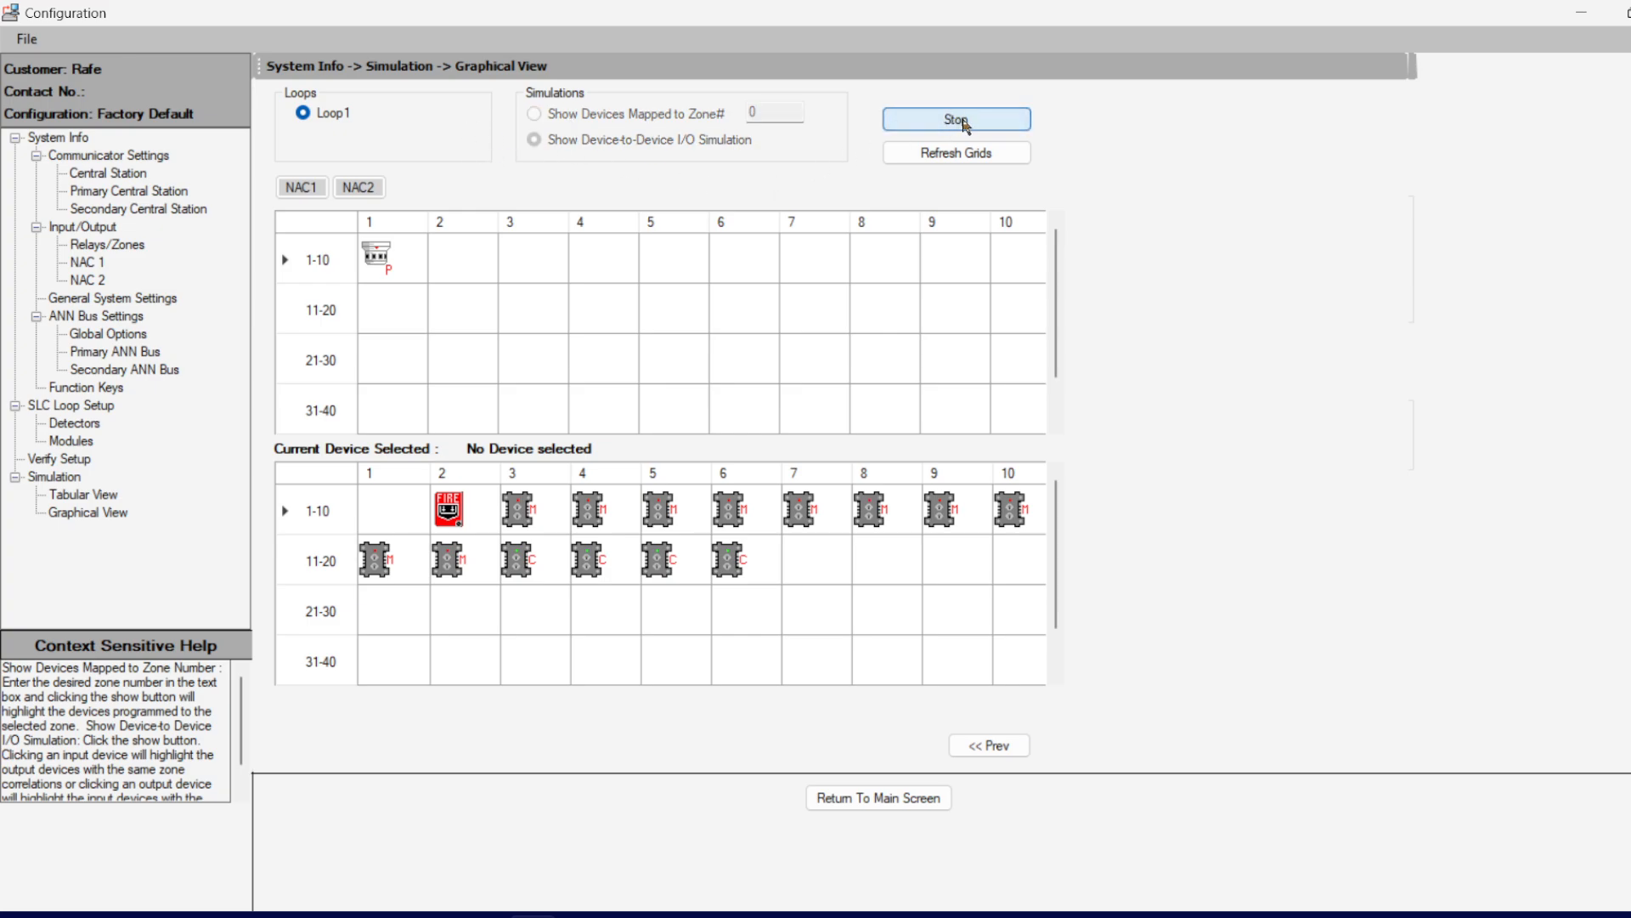
{"action": "left_click", "coordinate": [412, 264]}
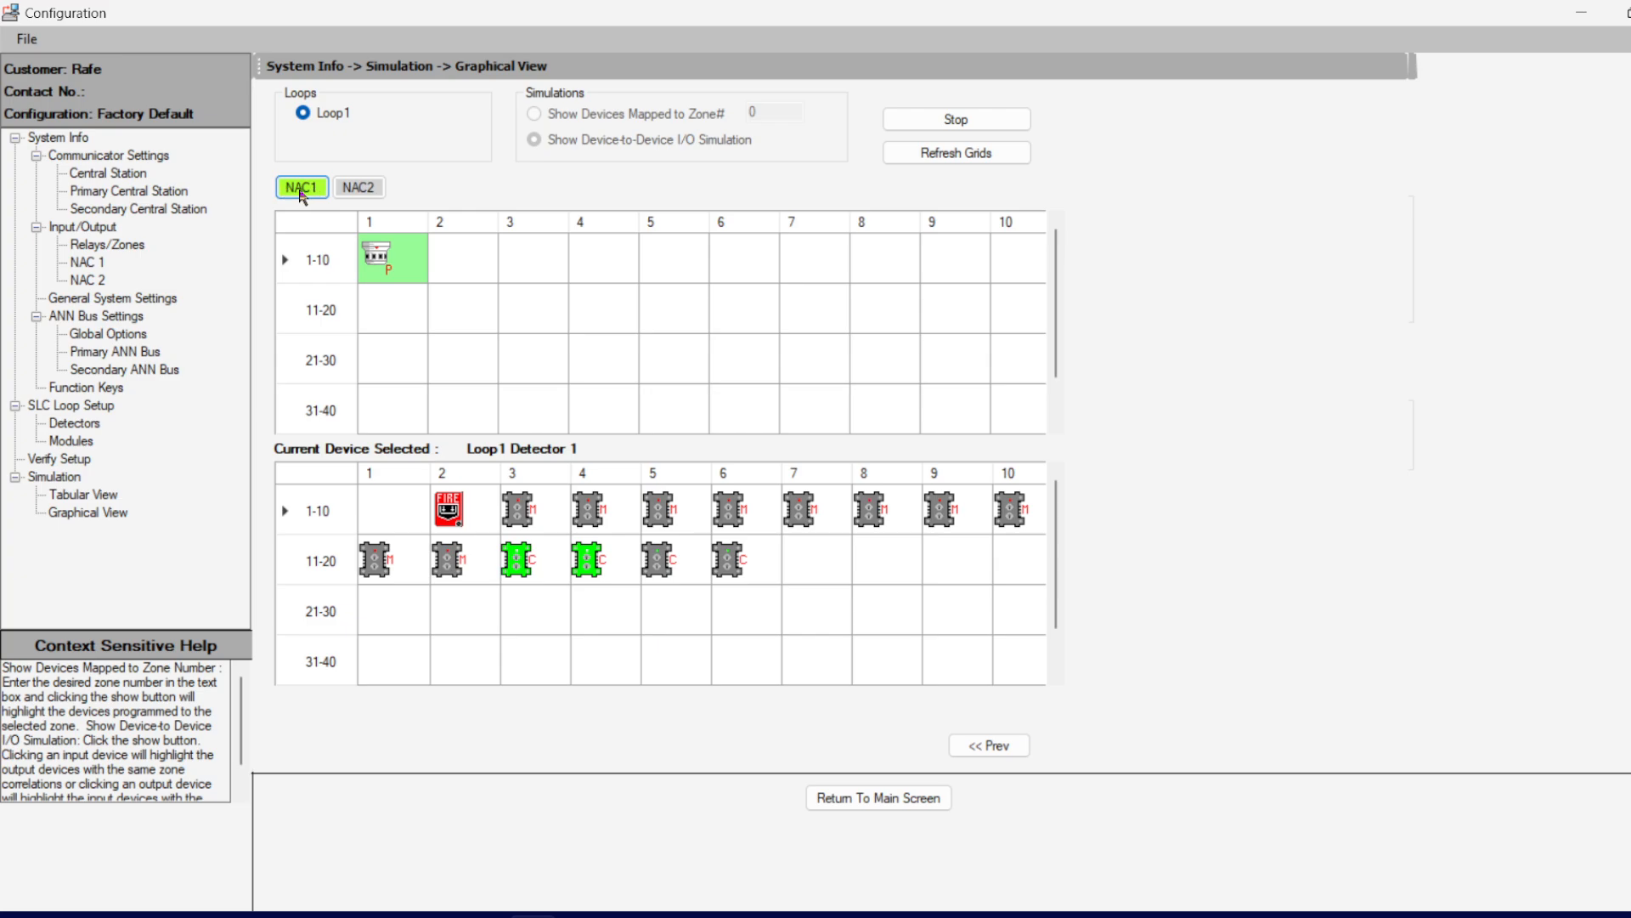
Step: Examine which input devices are correlated with relay modules 13 and 14 in the graphical simulation
{"action": "left_click", "coordinate": [587, 561]}
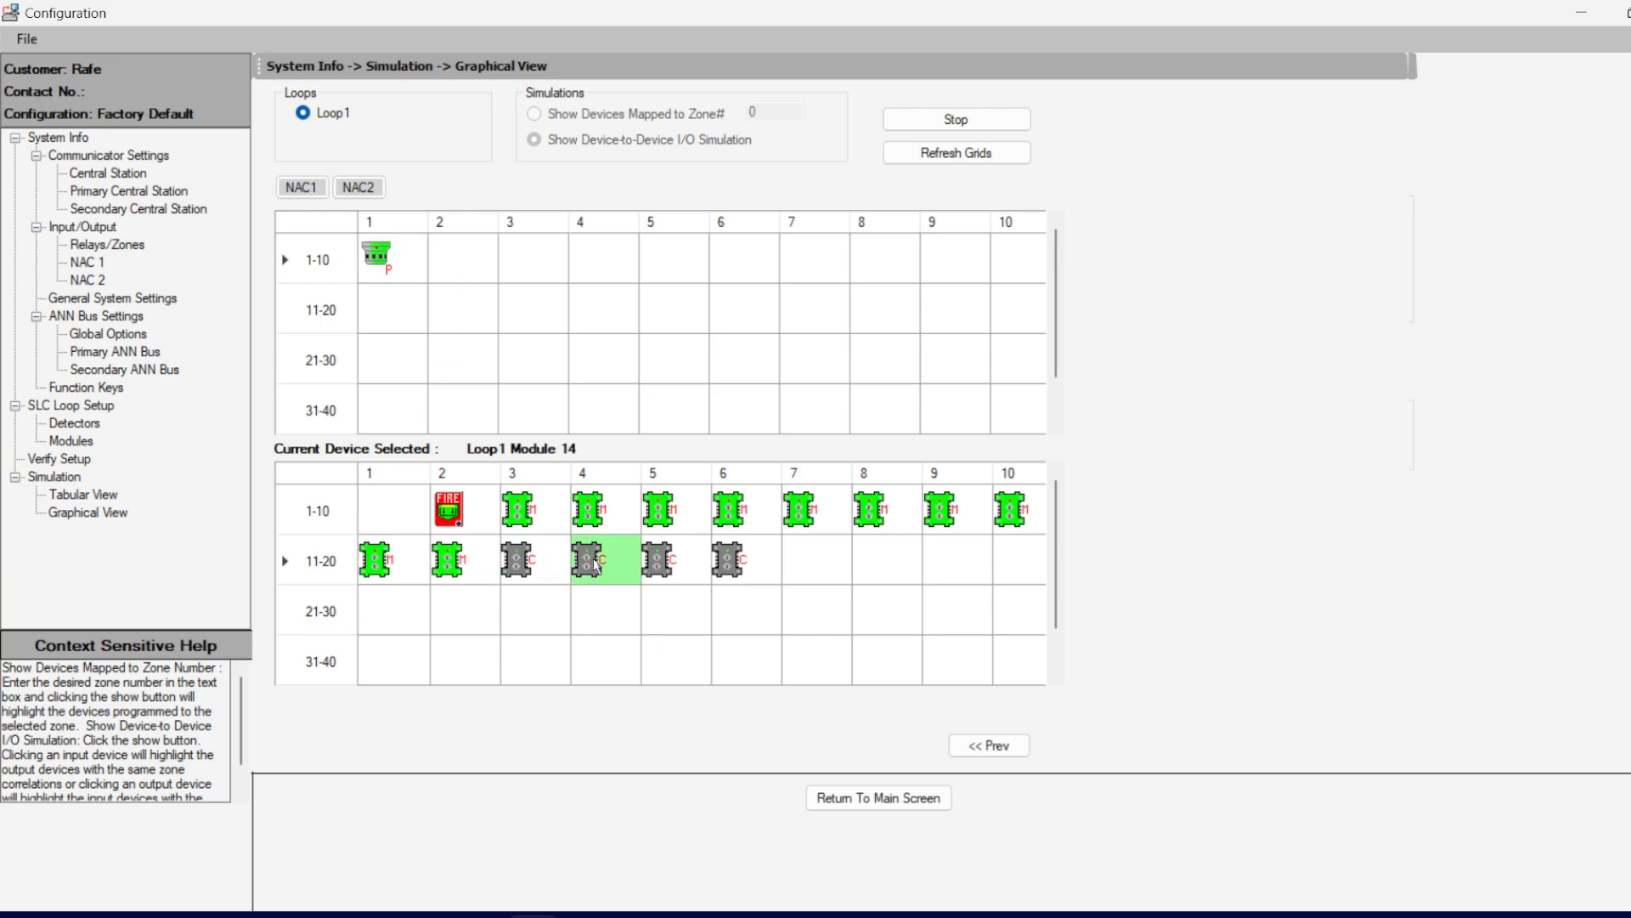
{"action": "left_click", "coordinate": [523, 563]}
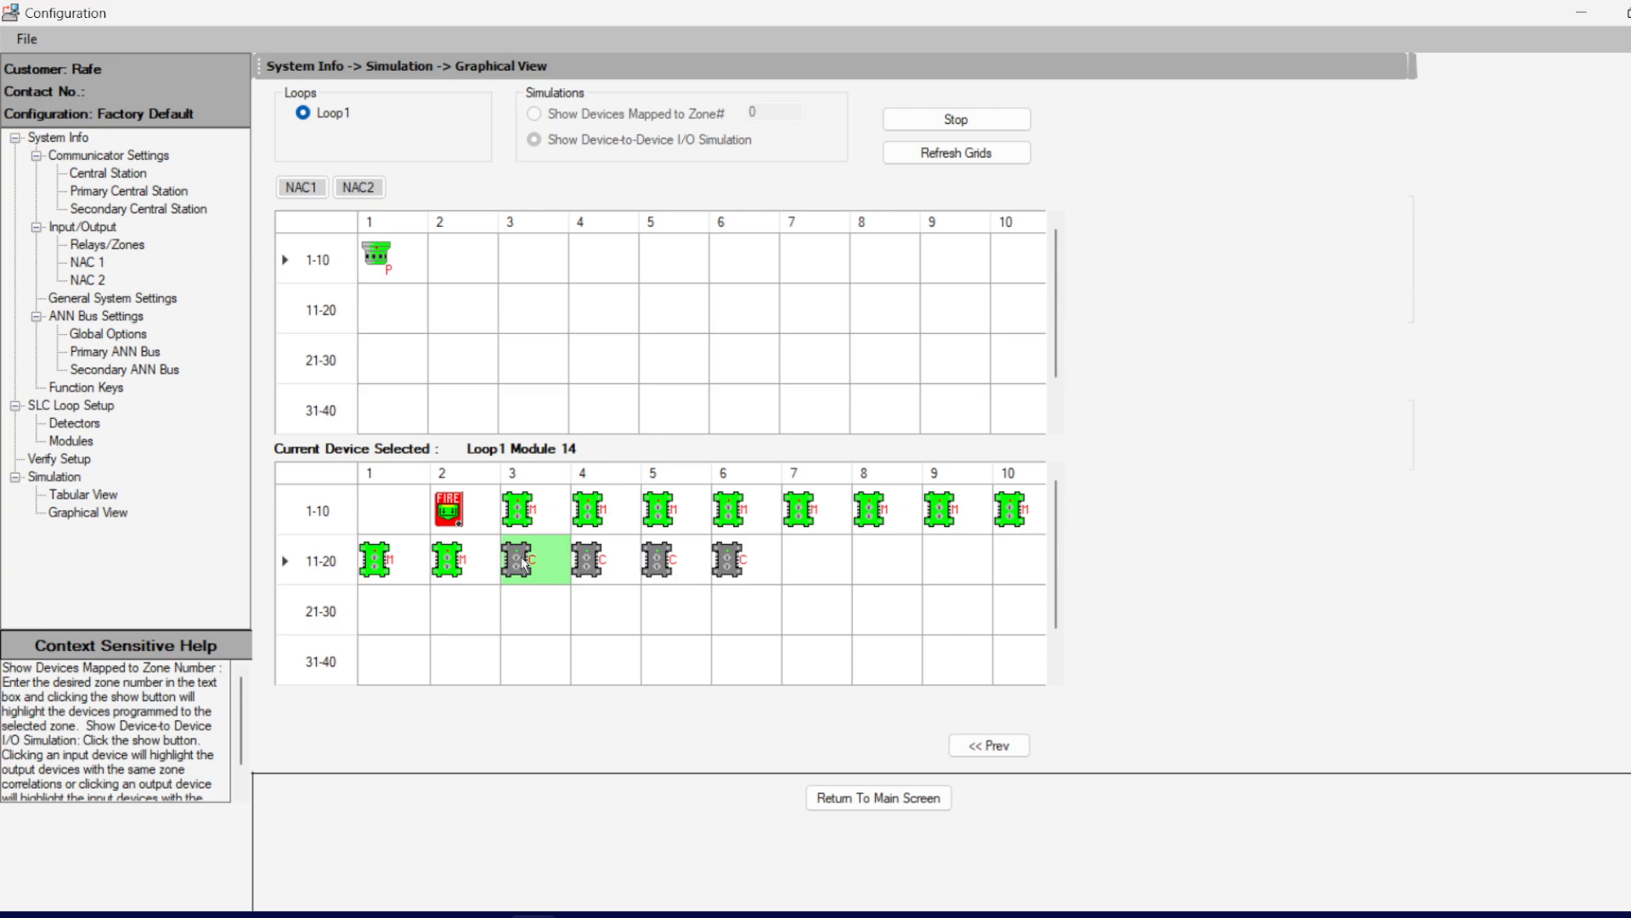
{"action": "left_click", "coordinate": [610, 568]}
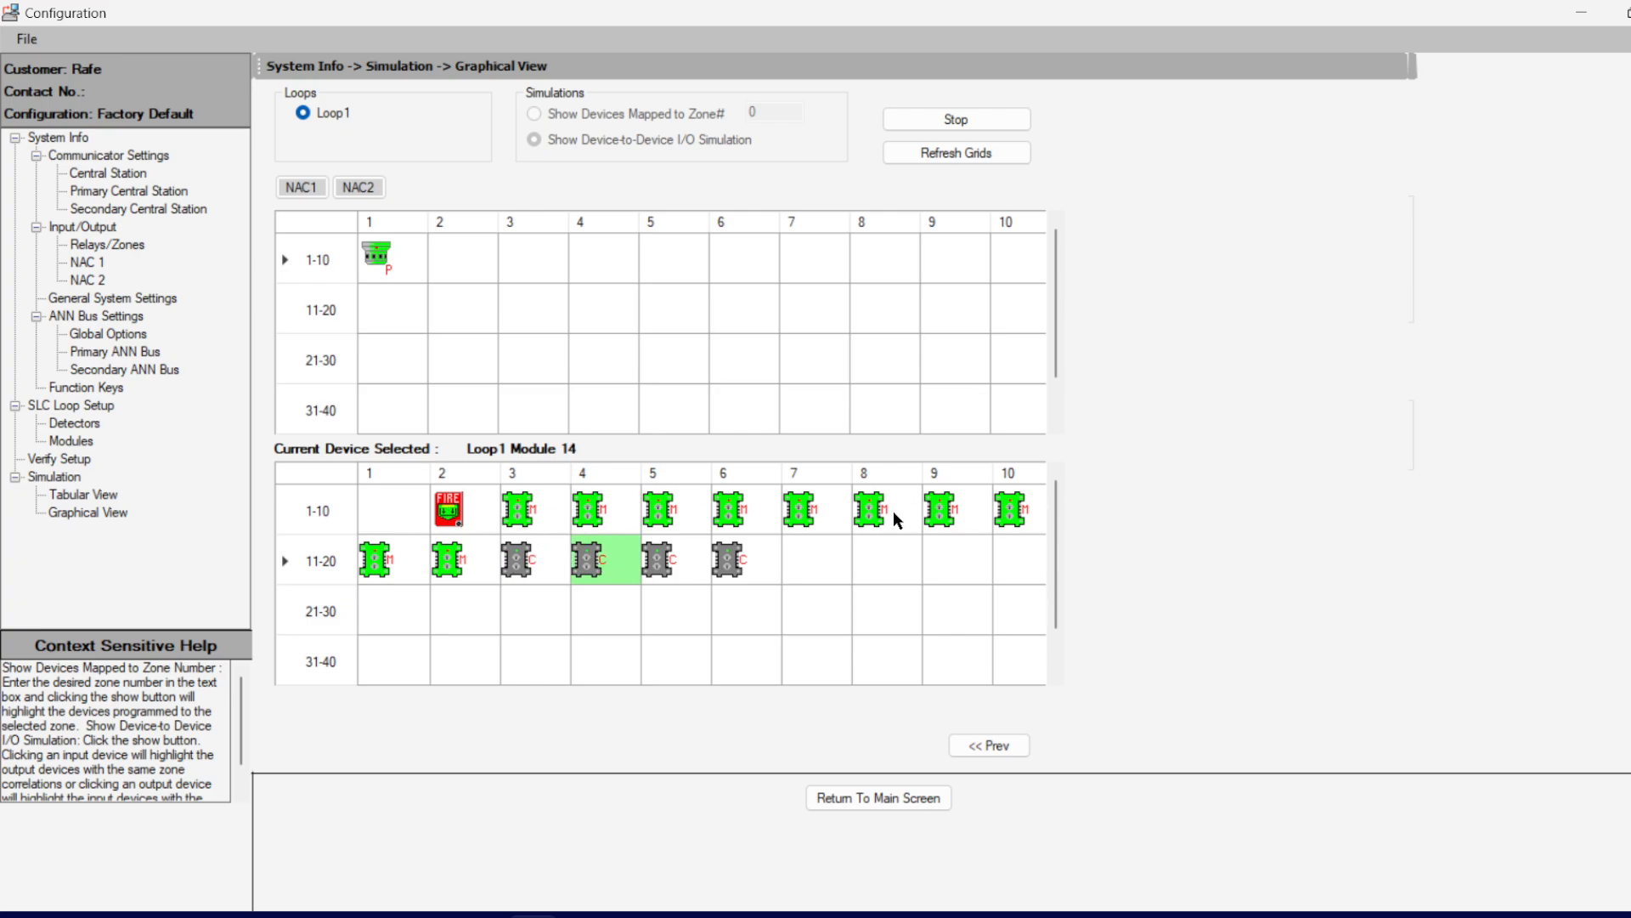
Step: Reselect detector 1 in the graphical simulation and check its correlation with NAC1 again
{"action": "left_click", "coordinate": [450, 268]}
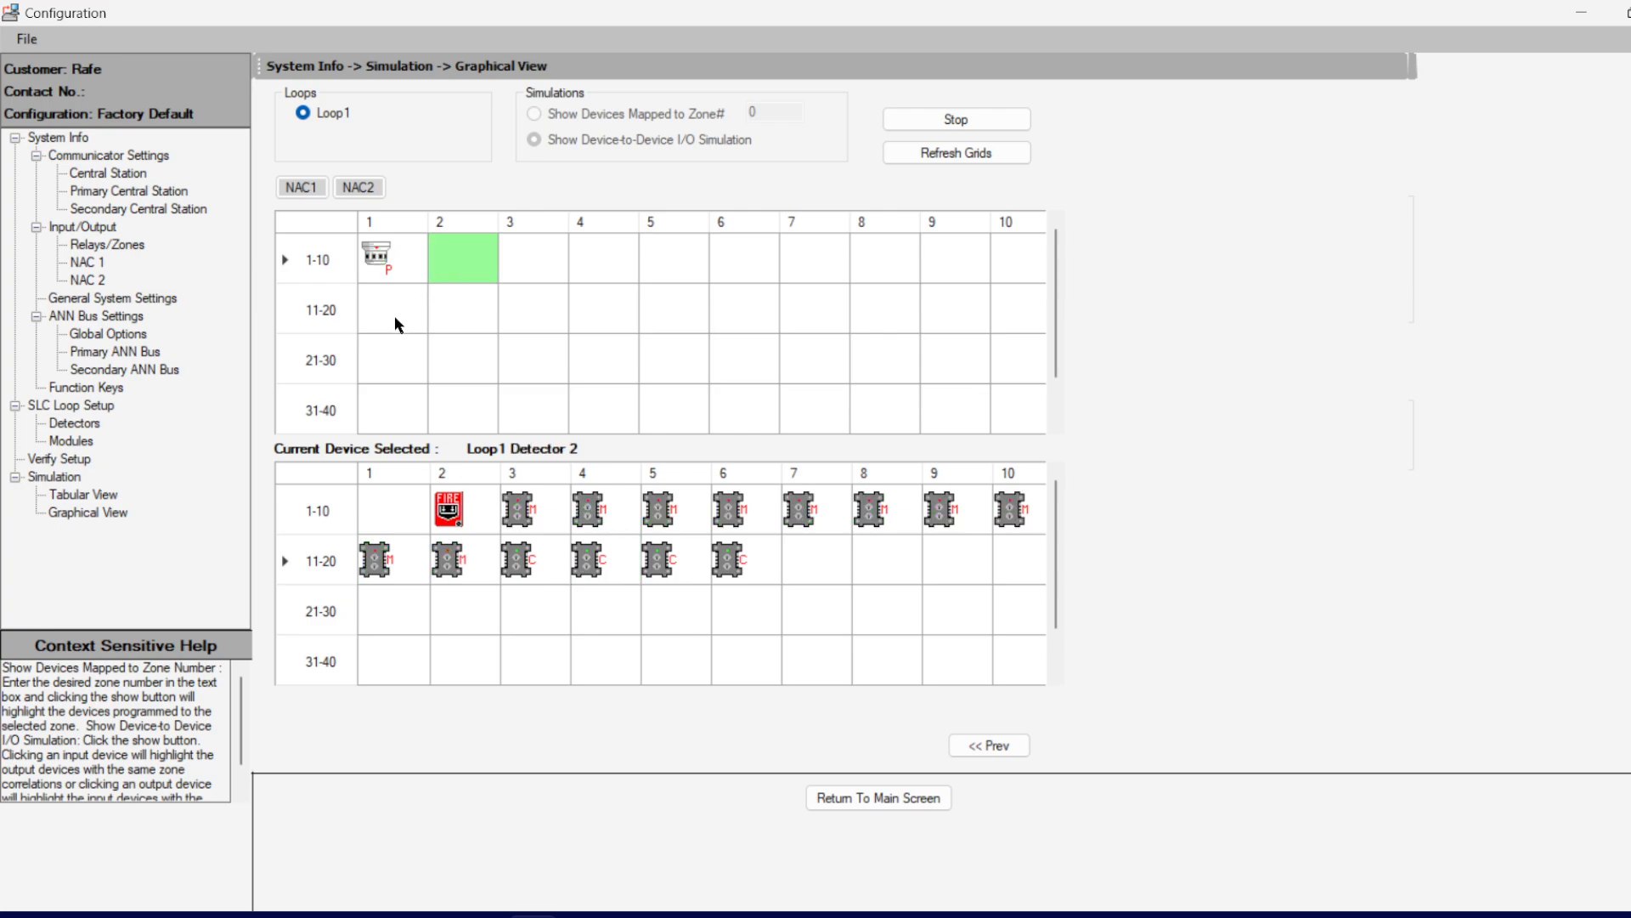
{"action": "left_click", "coordinate": [394, 315]}
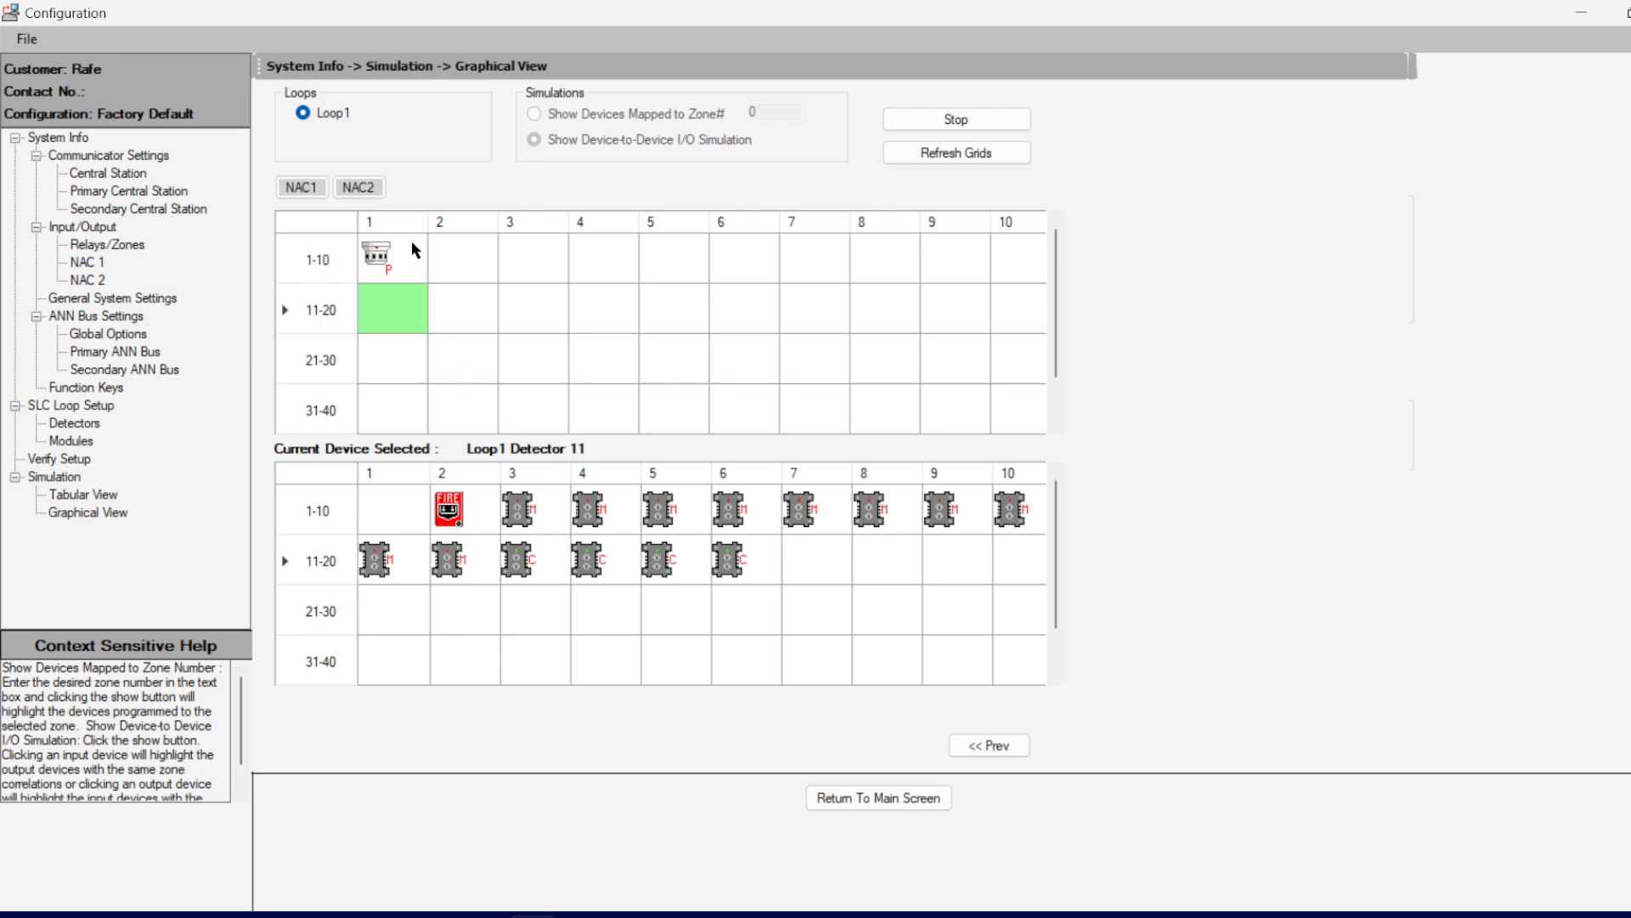
{"action": "left_click", "coordinate": [445, 255]}
{"action": "left_click", "coordinate": [405, 295]}
{"action": "left_click", "coordinate": [389, 273]}
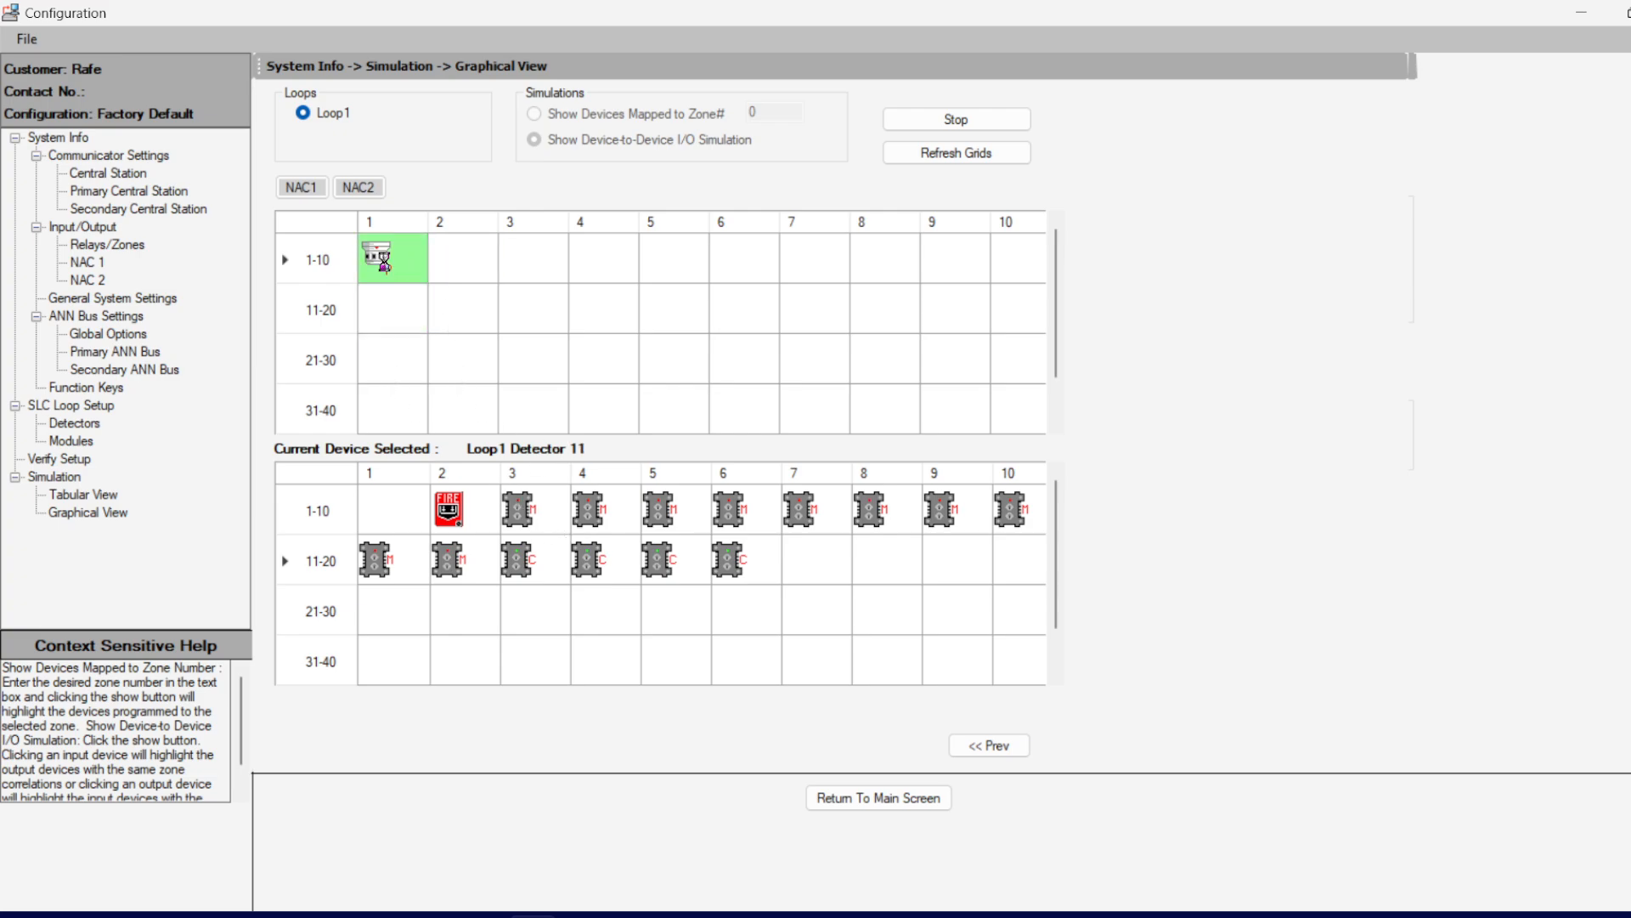
{"action": "left_click", "coordinate": [283, 183]}
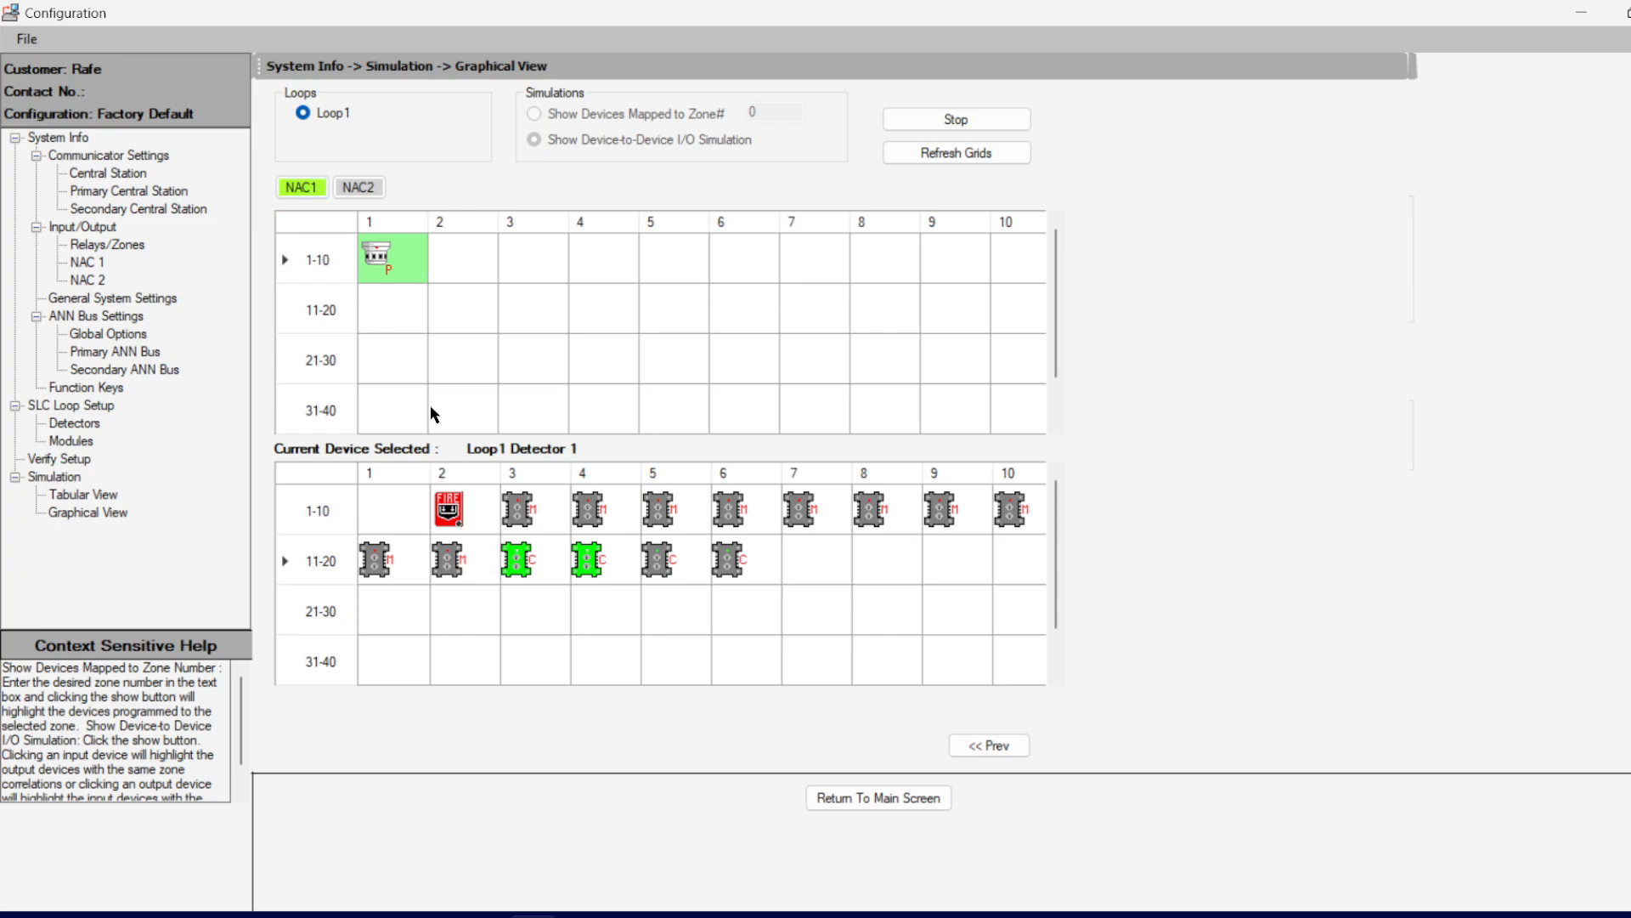
Step: Simulate modules 2, 3, 4 and 5 one after another and compare which NACs and relays each activates
{"action": "left_click", "coordinate": [441, 429]}
{"action": "left_click", "coordinate": [455, 507]}
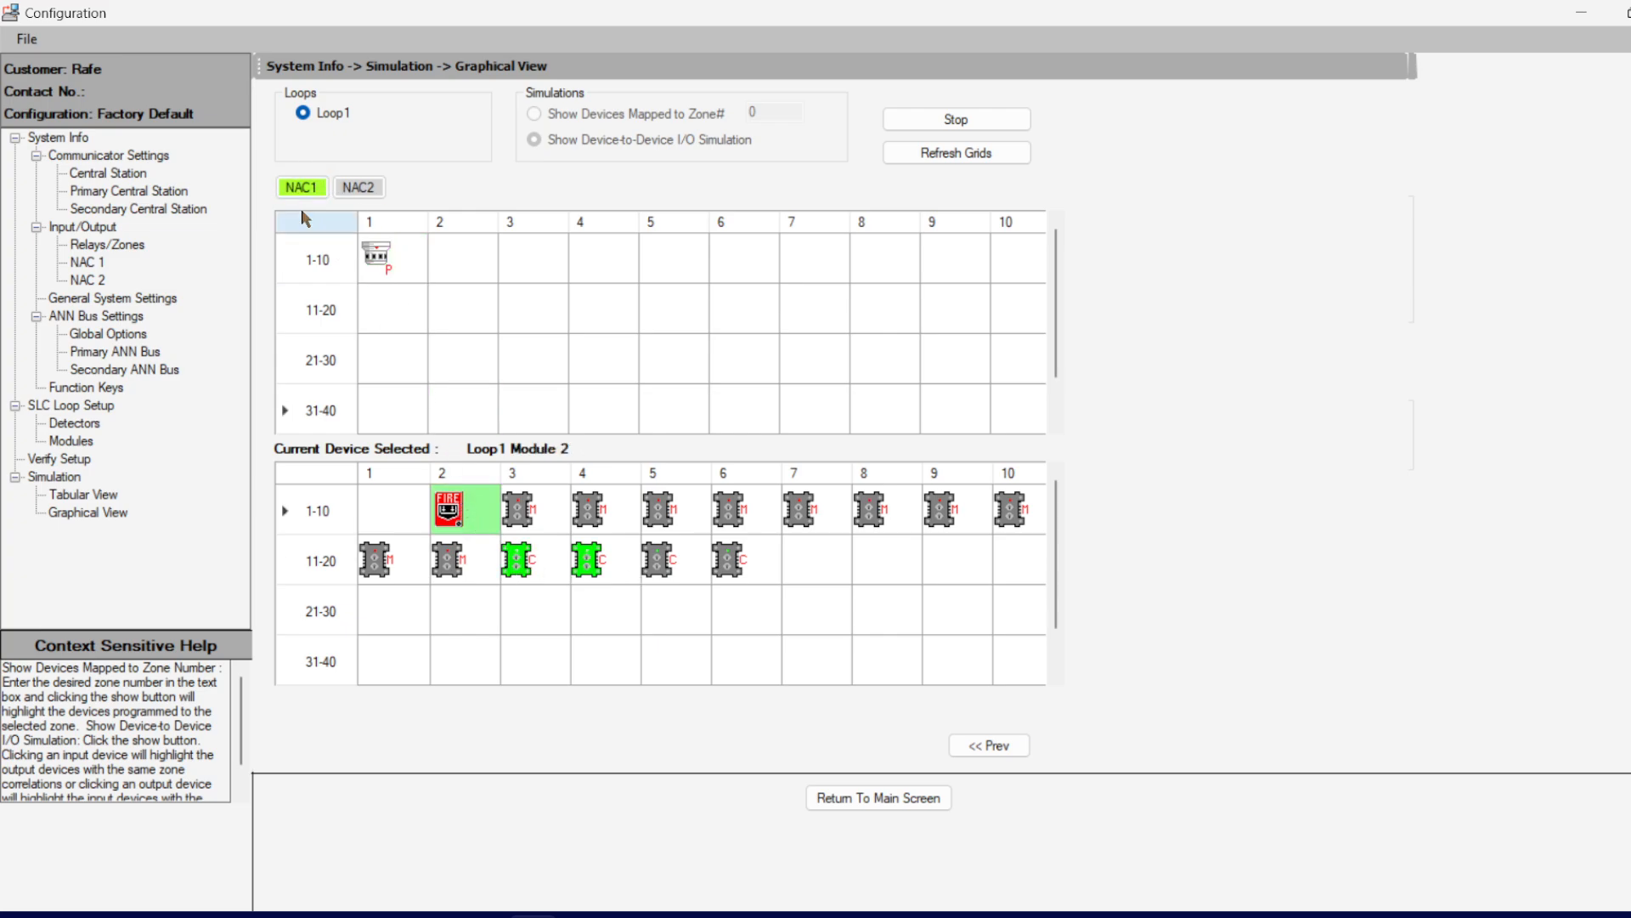
{"action": "left_click", "coordinate": [525, 507]}
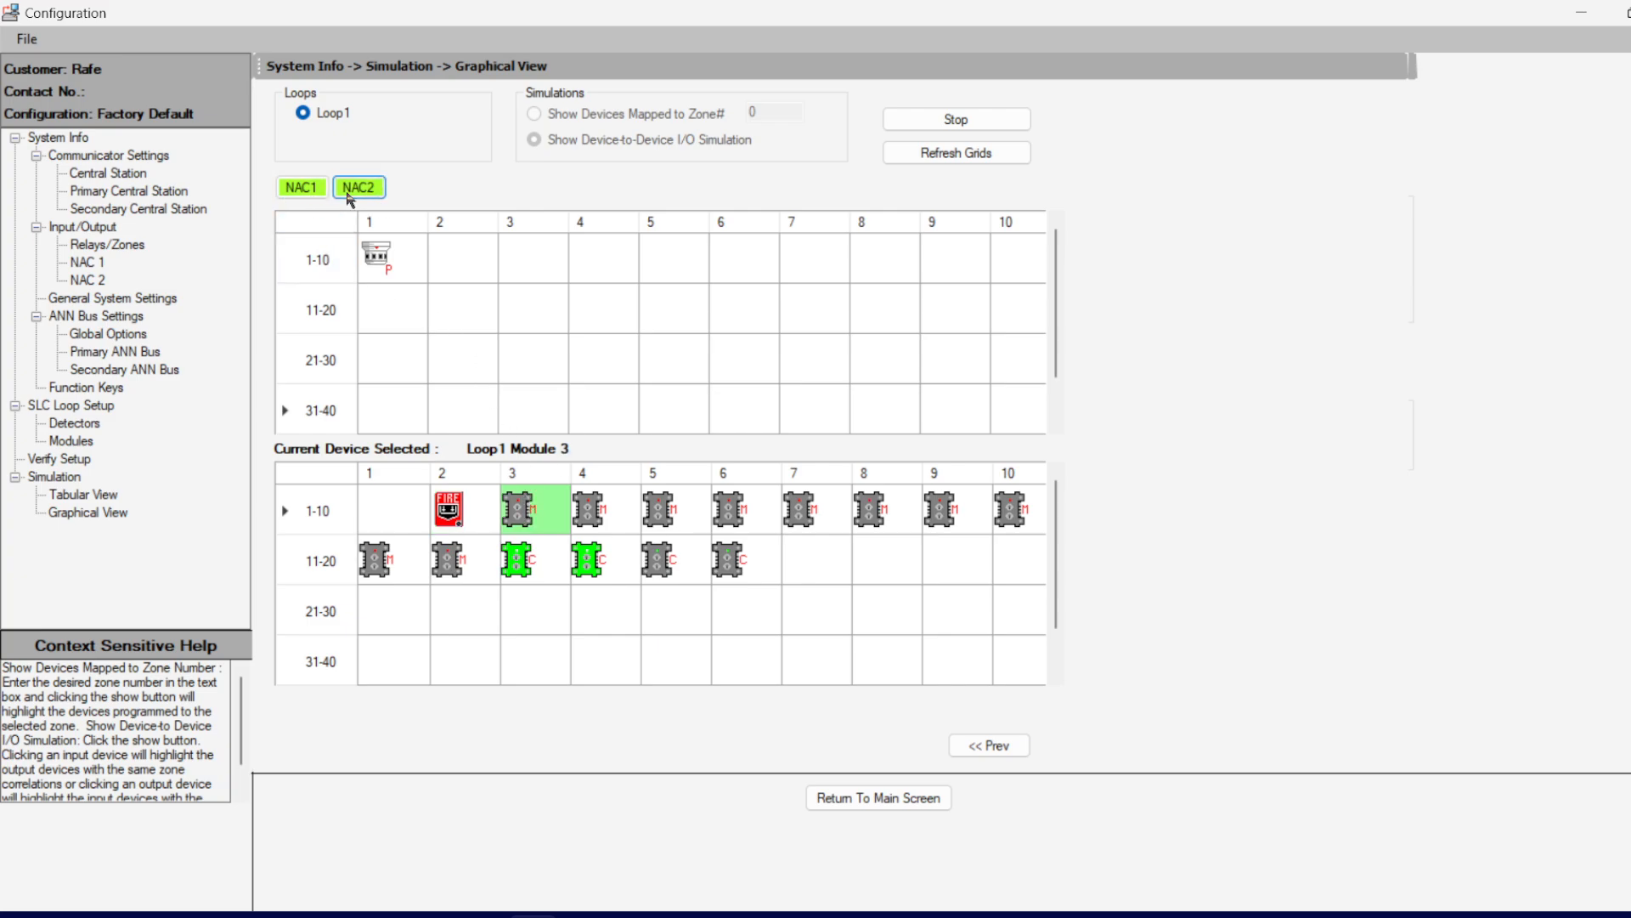
{"action": "left_click", "coordinate": [608, 508]}
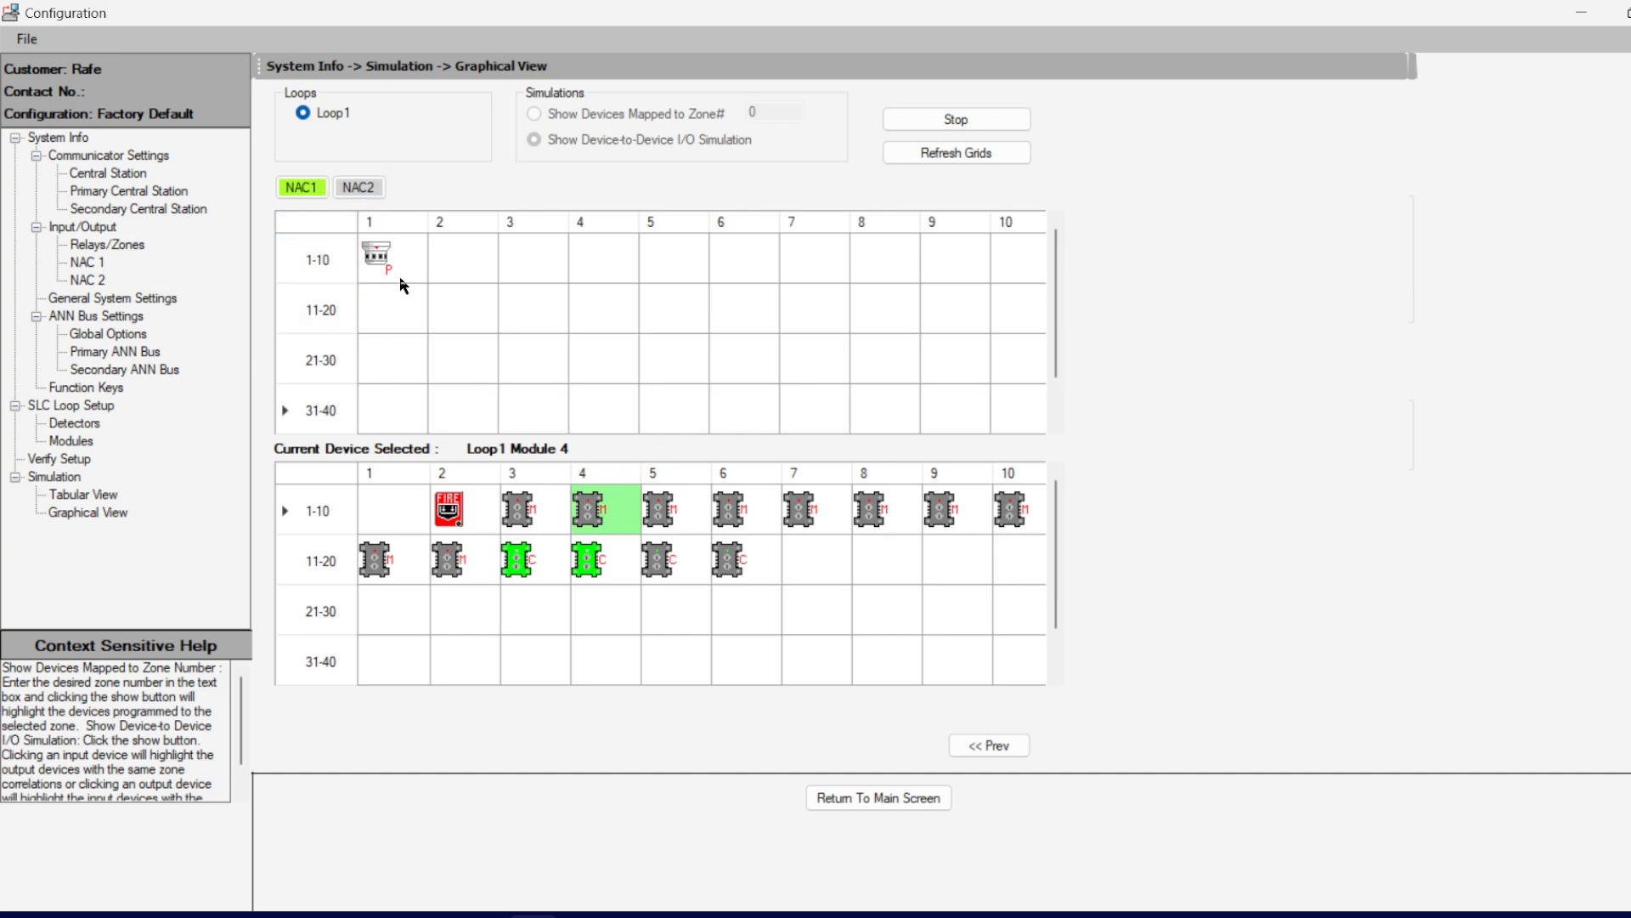
{"action": "left_click", "coordinate": [681, 508]}
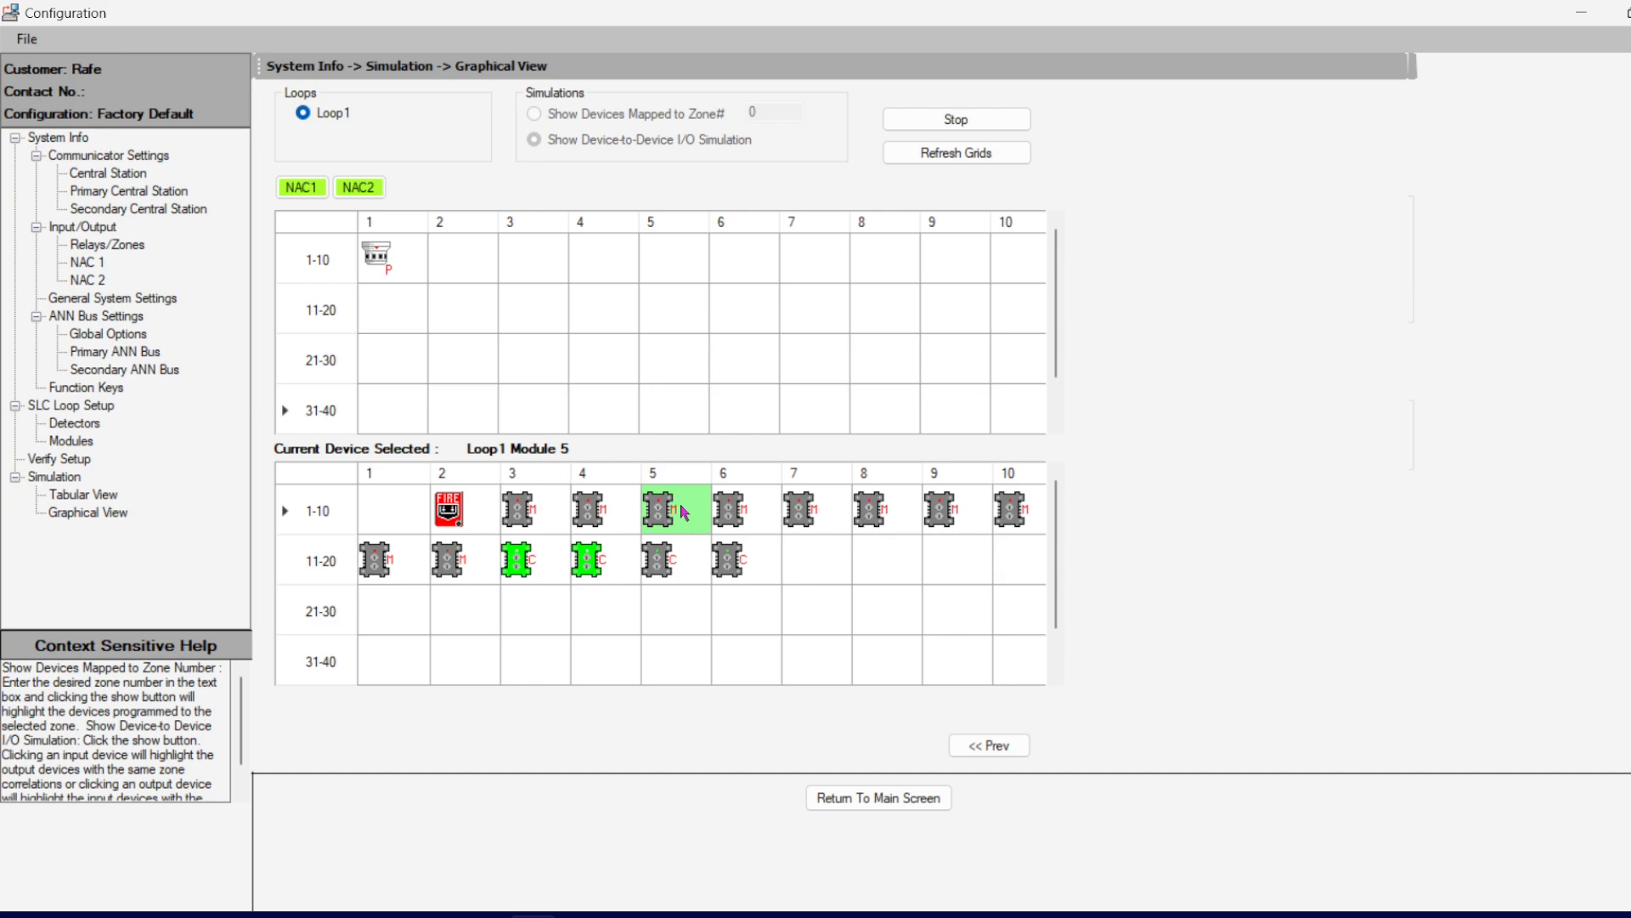
Step: Simulate input modules 12, 11 and 9, and examine which input devices are correlated with relay modules 15 and 16
{"action": "left_click", "coordinate": [632, 357]}
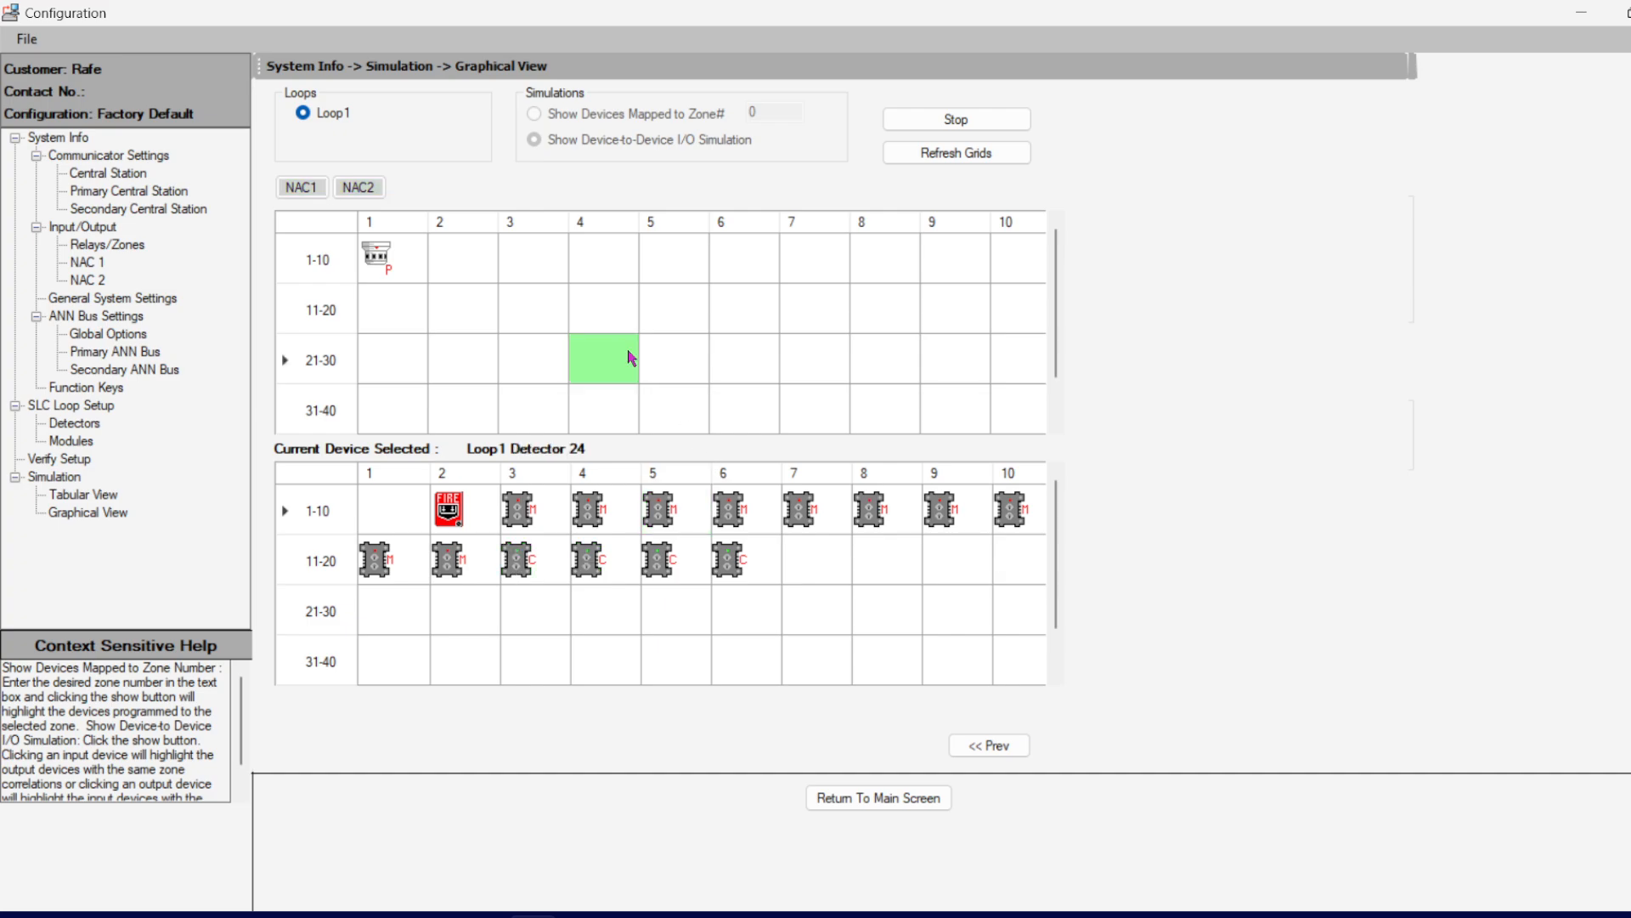
{"action": "left_click", "coordinate": [465, 575]}
{"action": "left_click", "coordinate": [386, 557]}
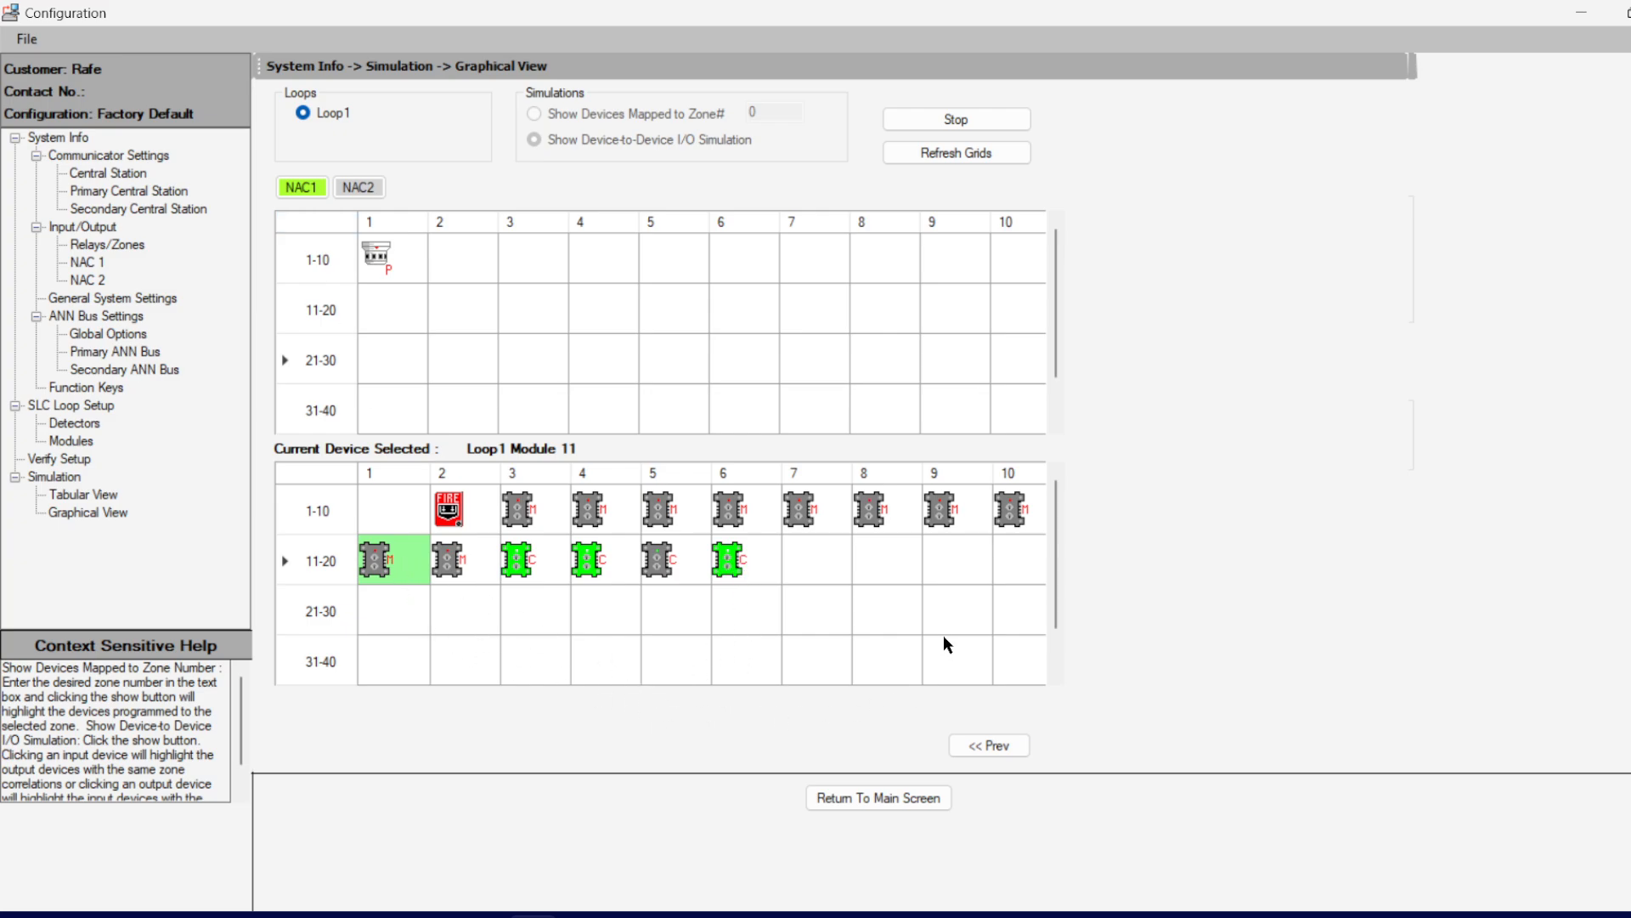
{"action": "left_click", "coordinate": [955, 515]}
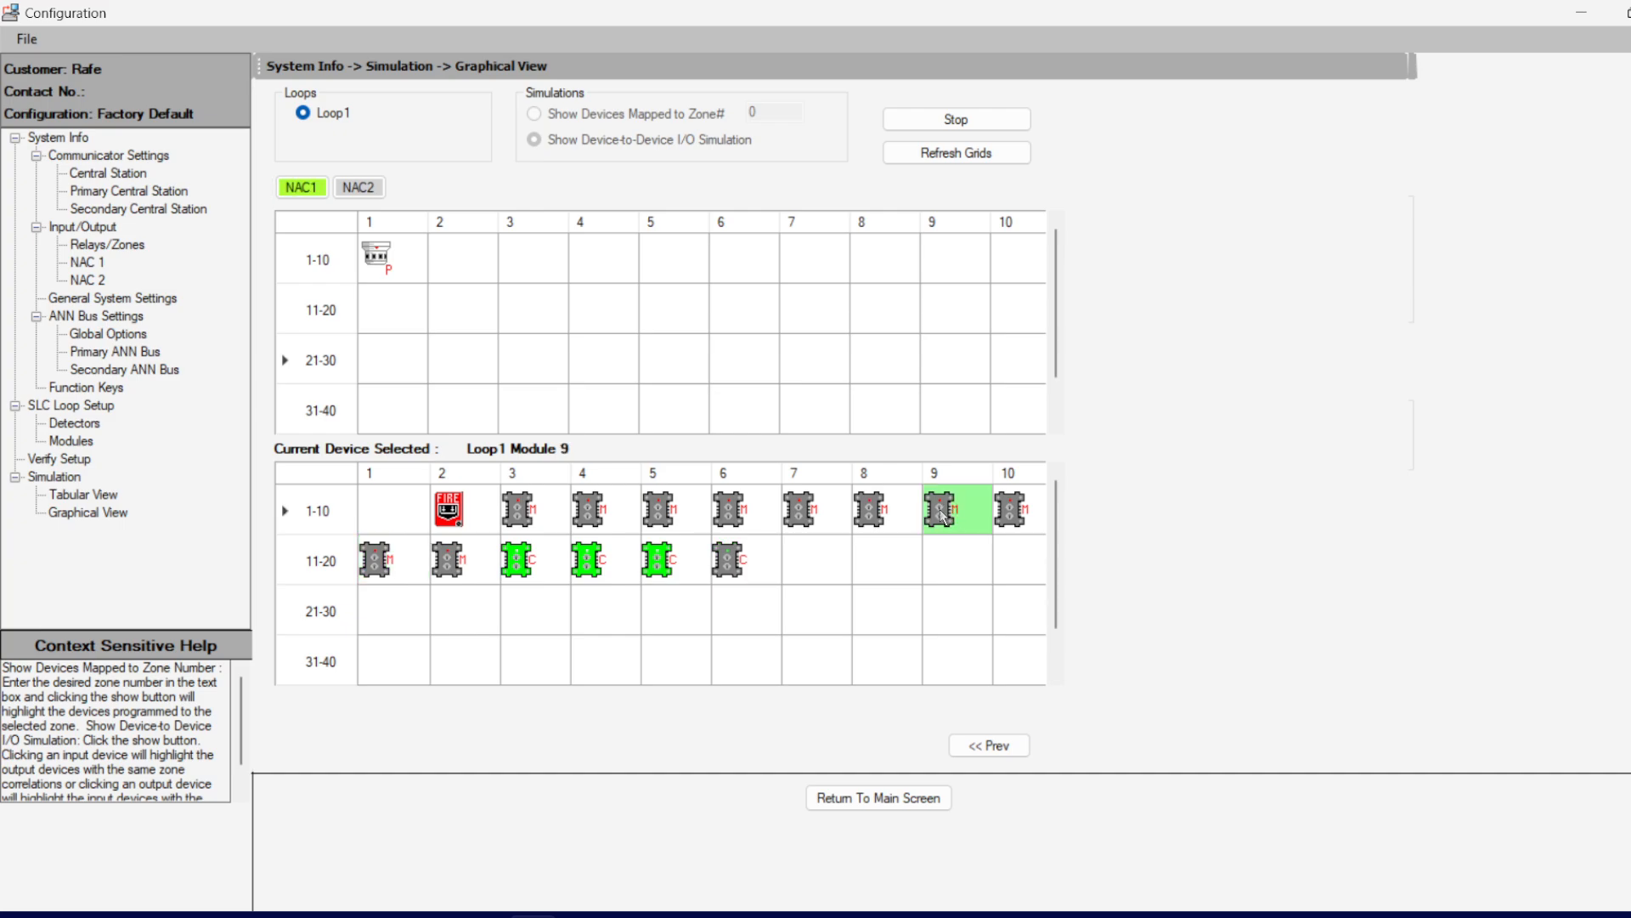
{"action": "left_click", "coordinate": [663, 565]}
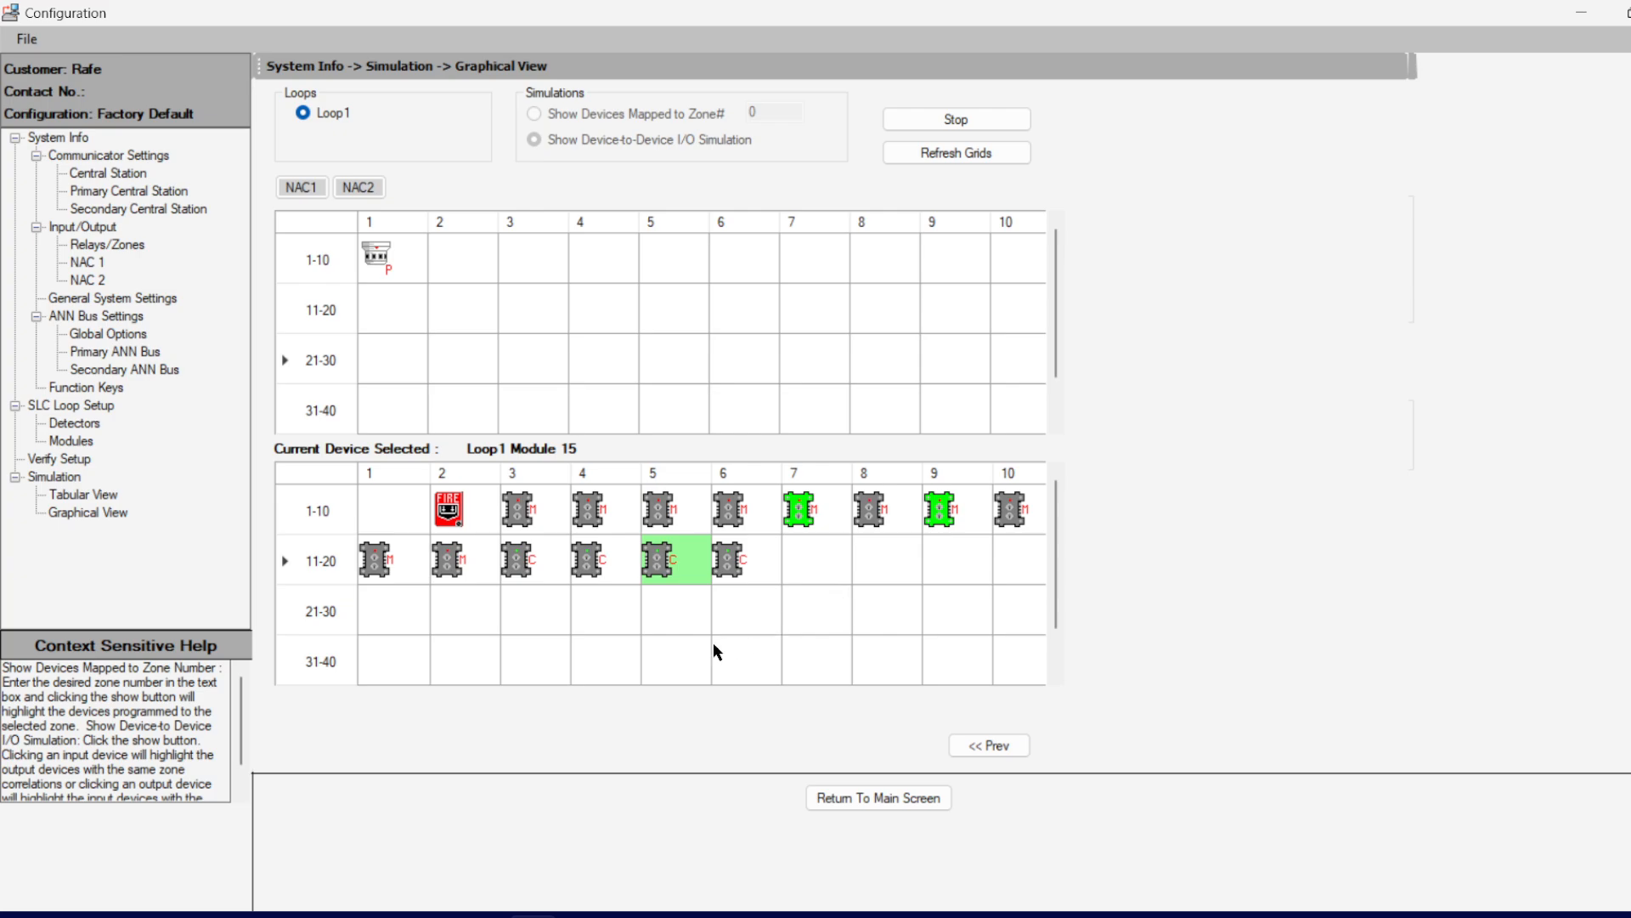
{"action": "left_click", "coordinate": [758, 554]}
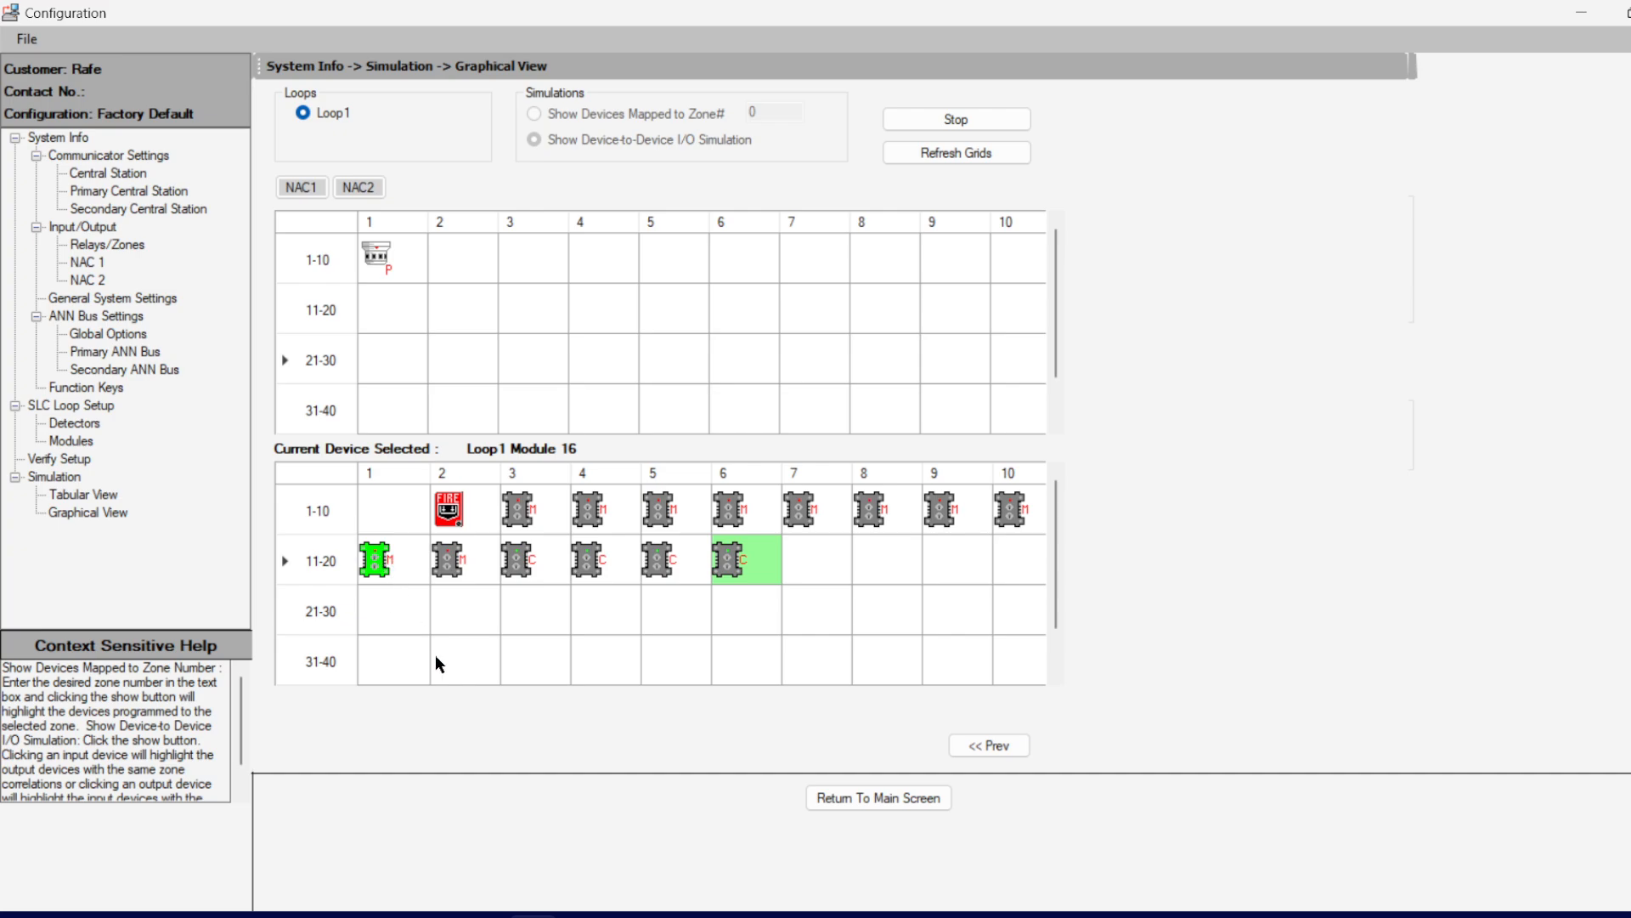
Step: Compare the outputs activated by modules 3, 5, 7, 11 and 9, detector 1 and module 2 in the graphical simulation
{"action": "left_click", "coordinate": [533, 514]}
{"action": "left_click", "coordinate": [663, 510]}
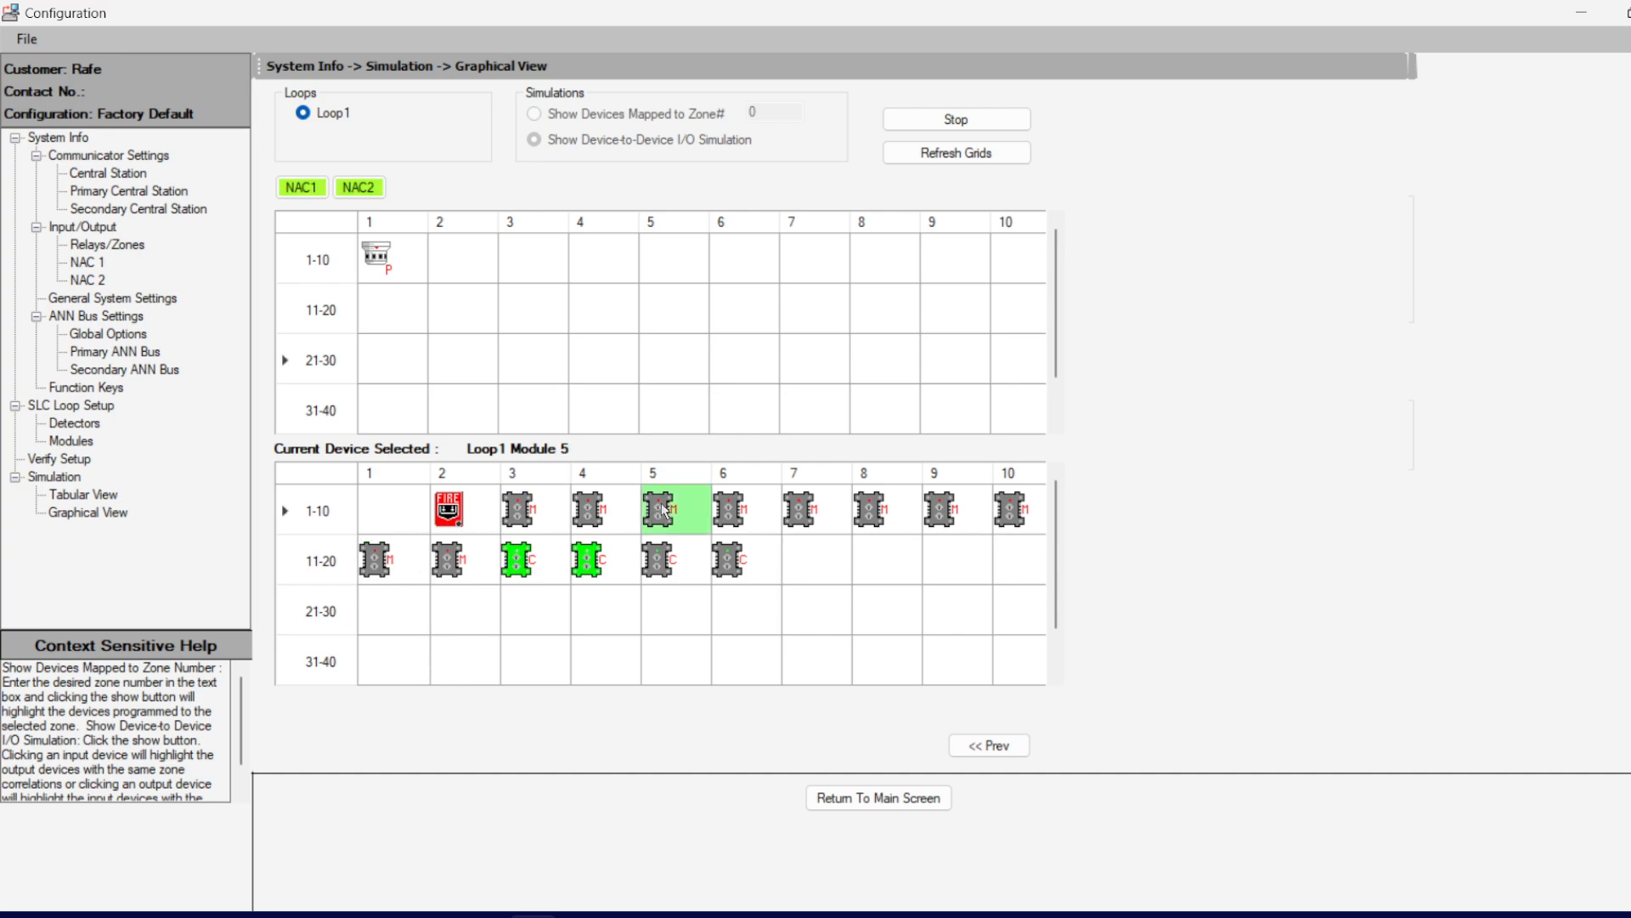
{"action": "left_click", "coordinate": [802, 510]}
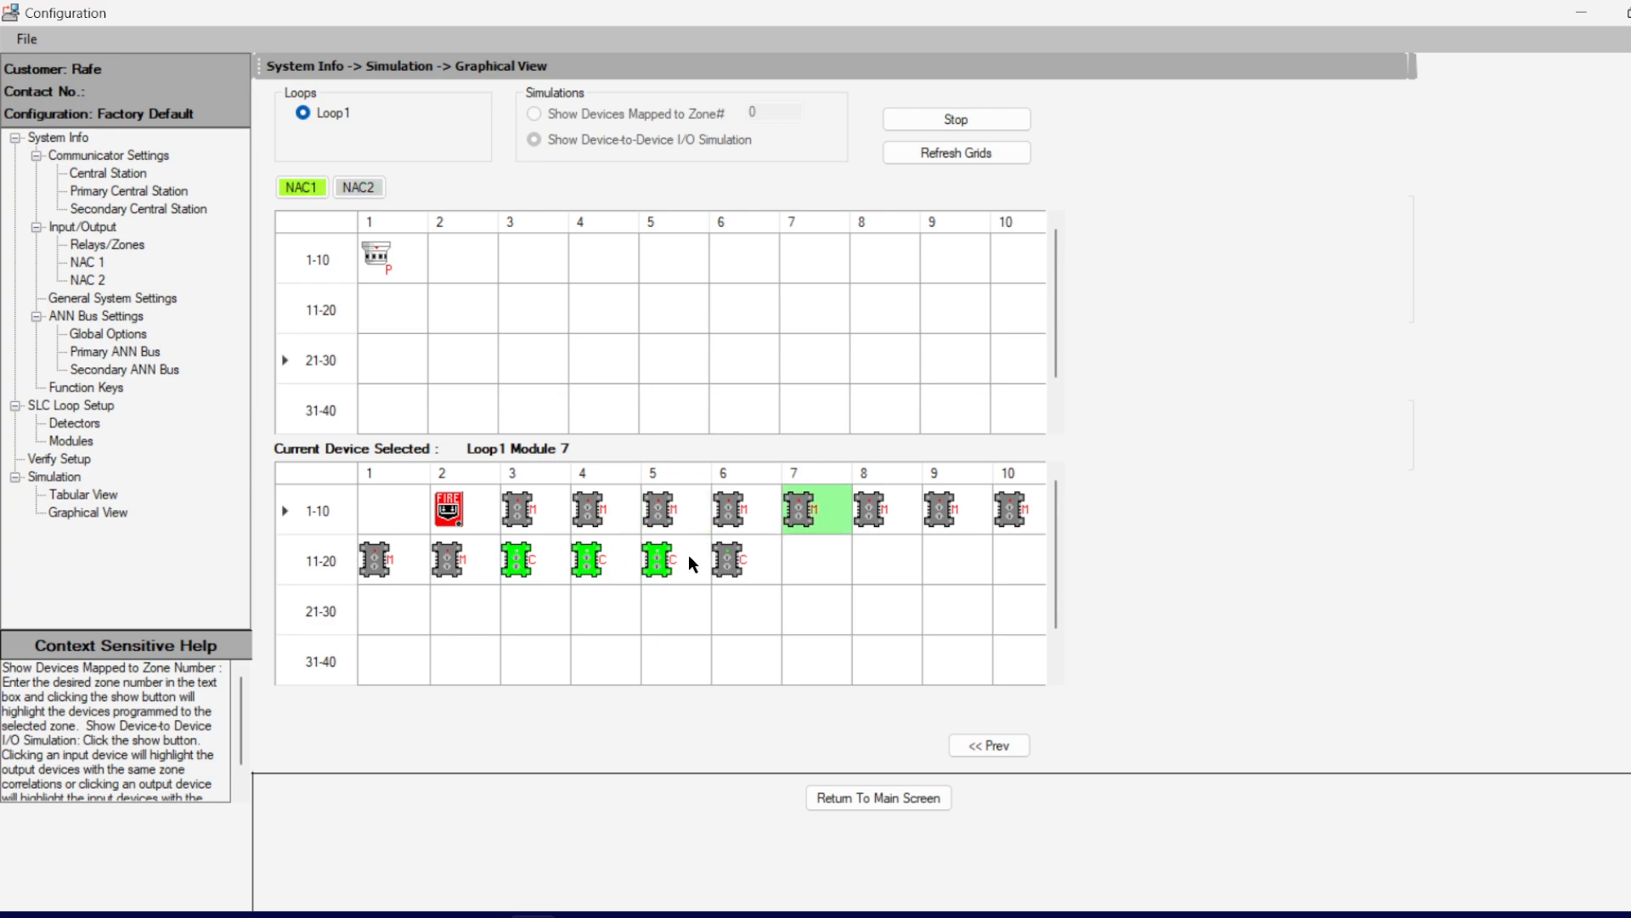
{"action": "left_click", "coordinate": [665, 508]}
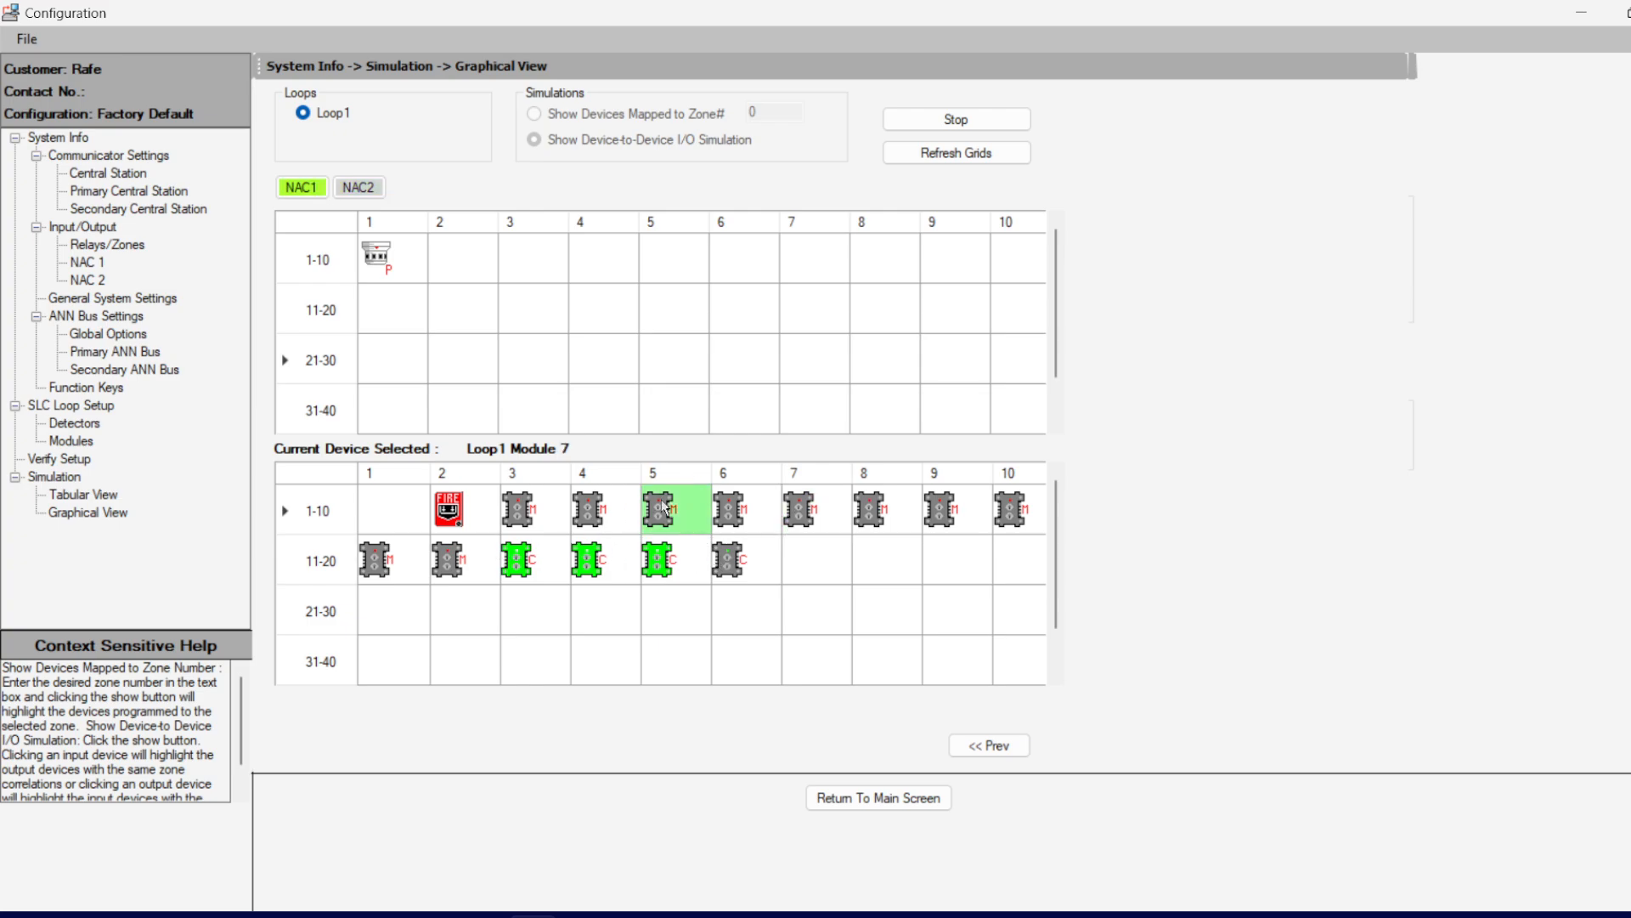
{"action": "left_click", "coordinate": [381, 571]}
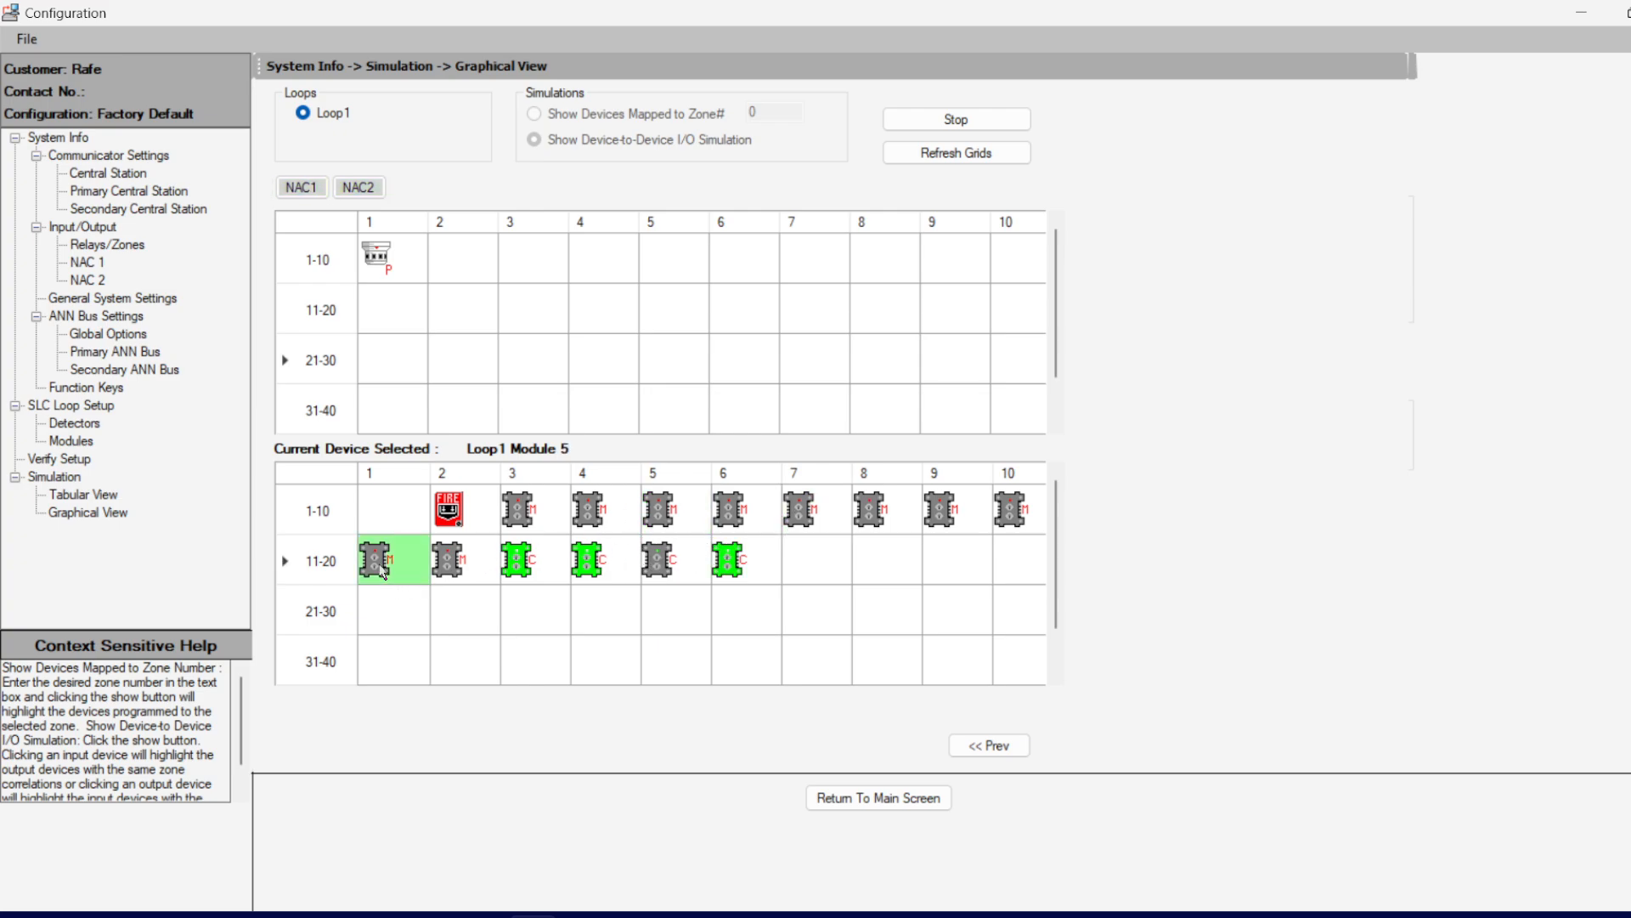
{"action": "left_click", "coordinate": [938, 513]}
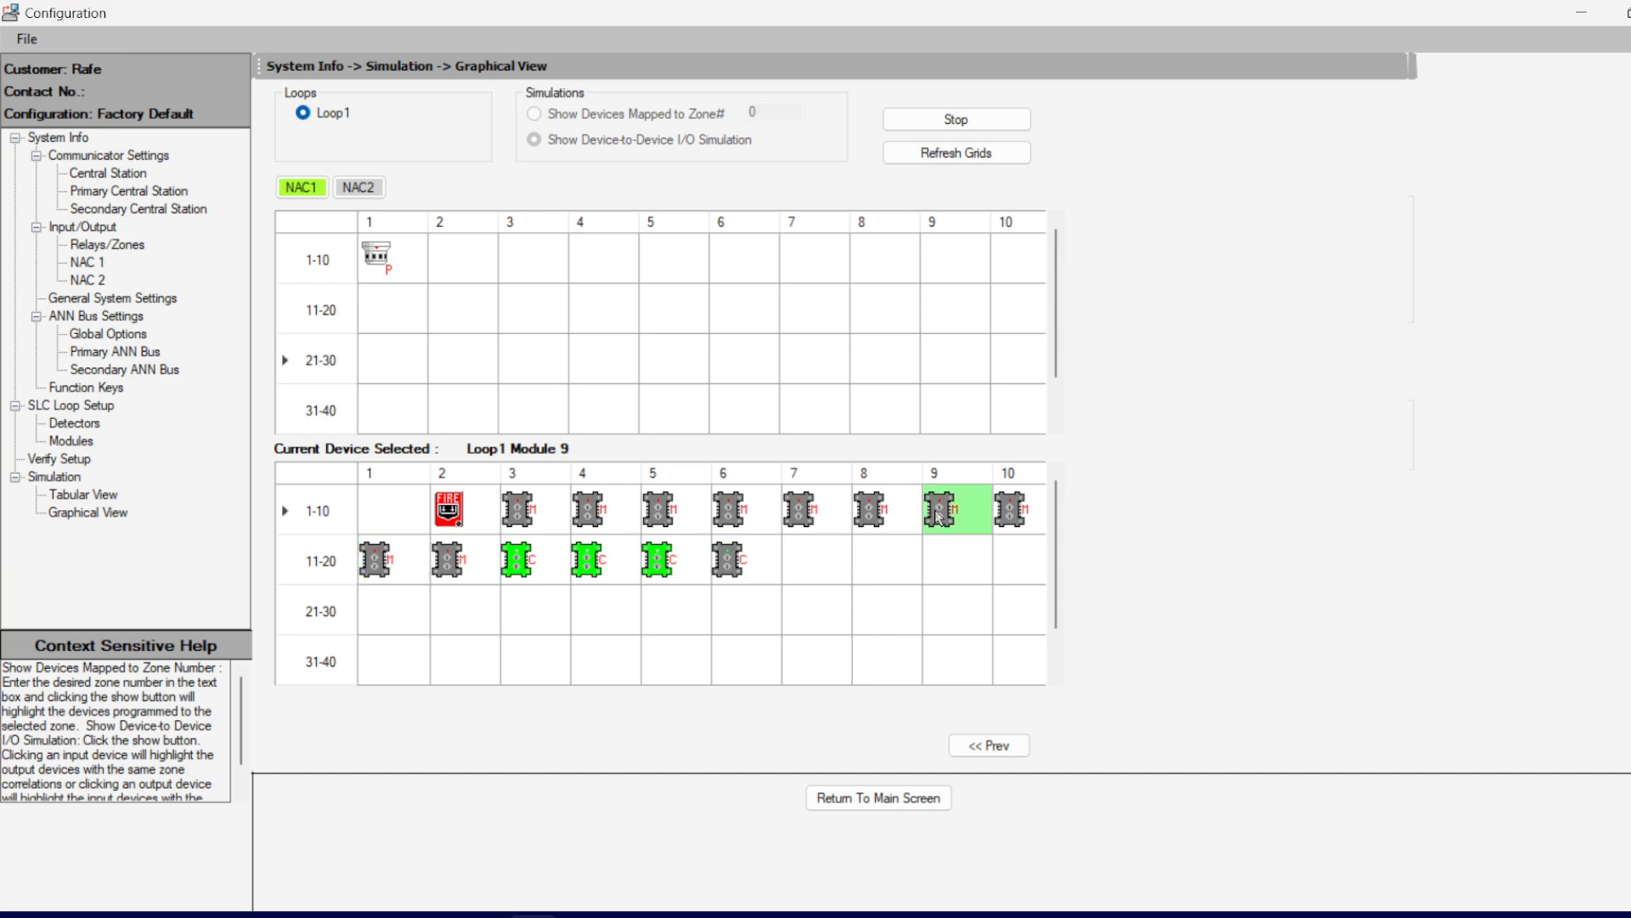
{"action": "left_click", "coordinate": [395, 274]}
{"action": "left_click", "coordinate": [450, 514]}
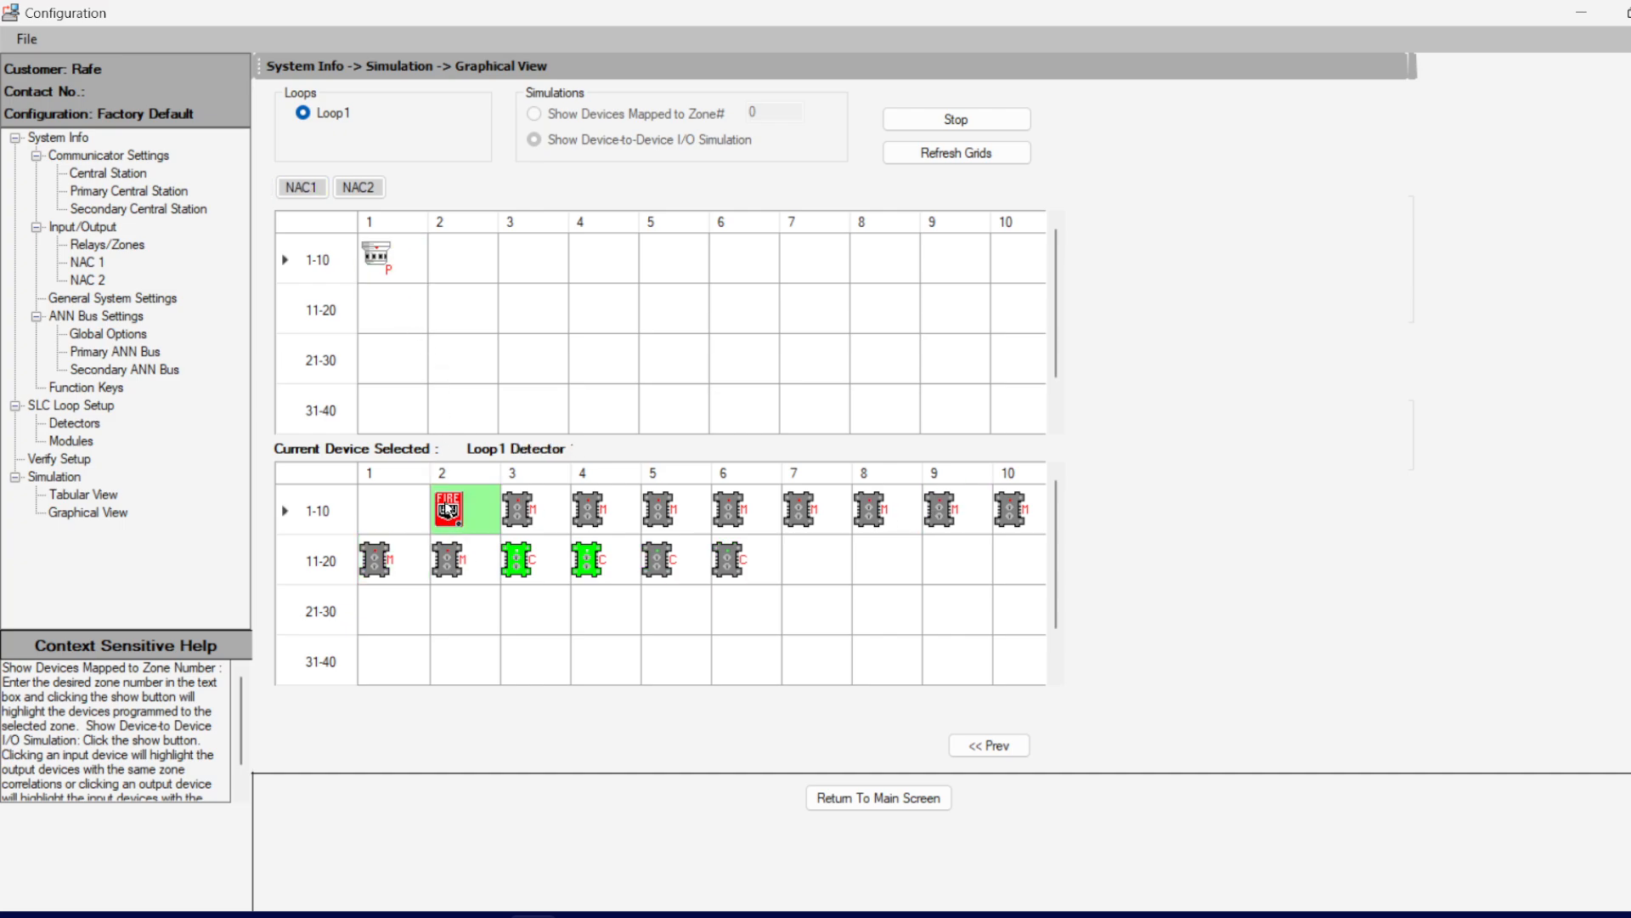
Step: Examine which input devices are correlated with NAC1 and NAC2, and end the device-to-device I/O simulation with the grids refreshed
{"action": "left_click", "coordinate": [522, 378]}
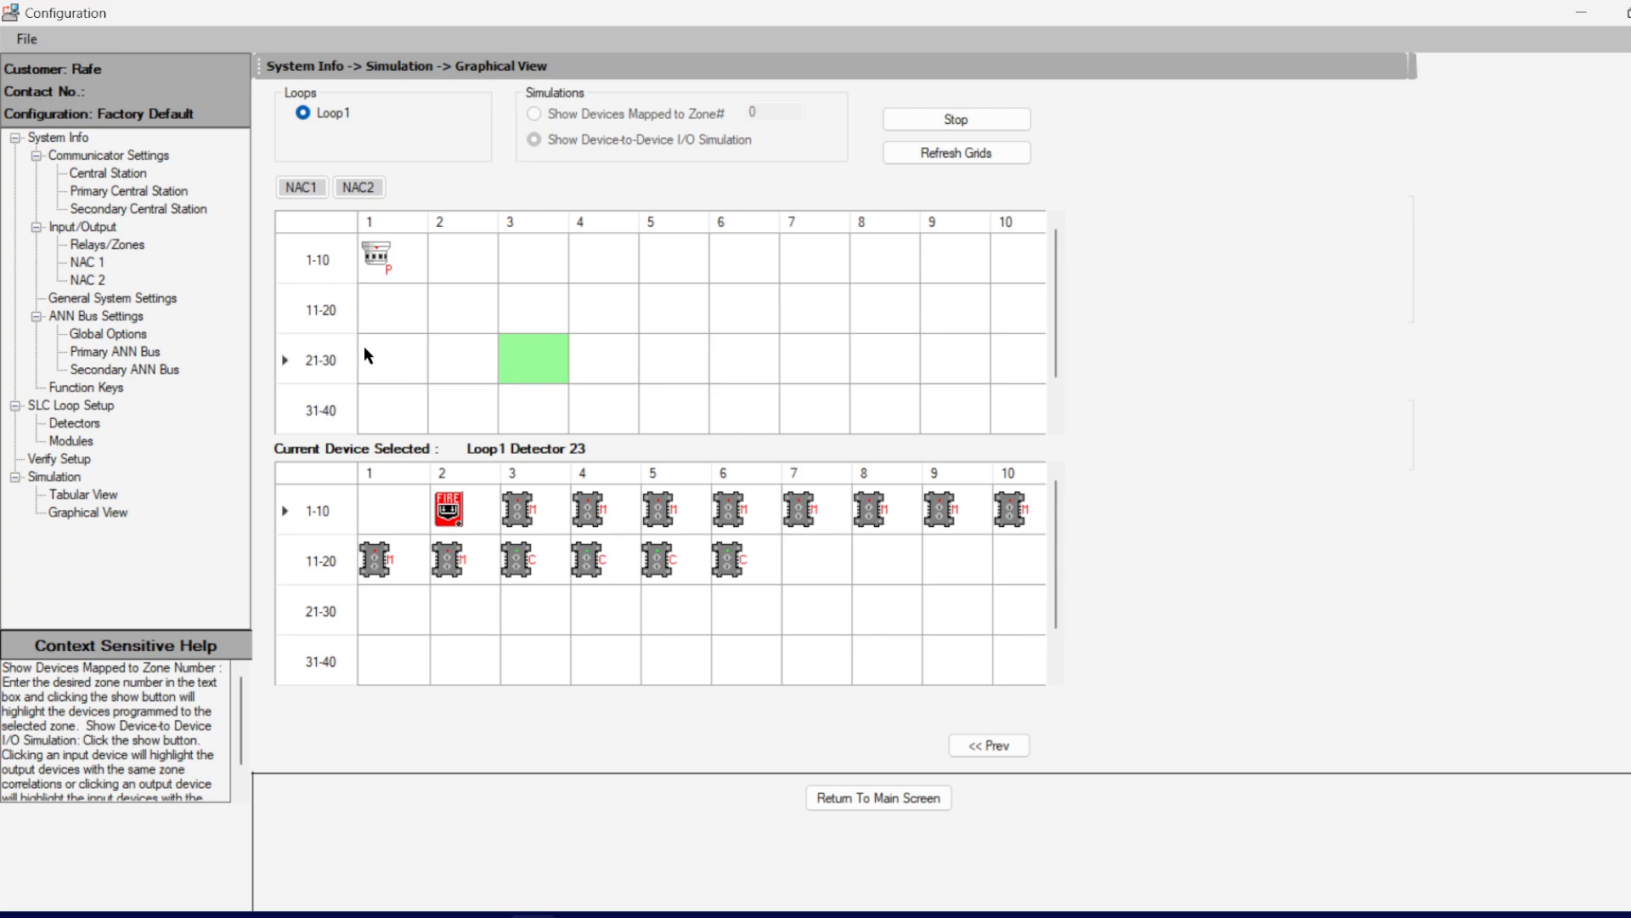
{"action": "left_click", "coordinate": [388, 303]}
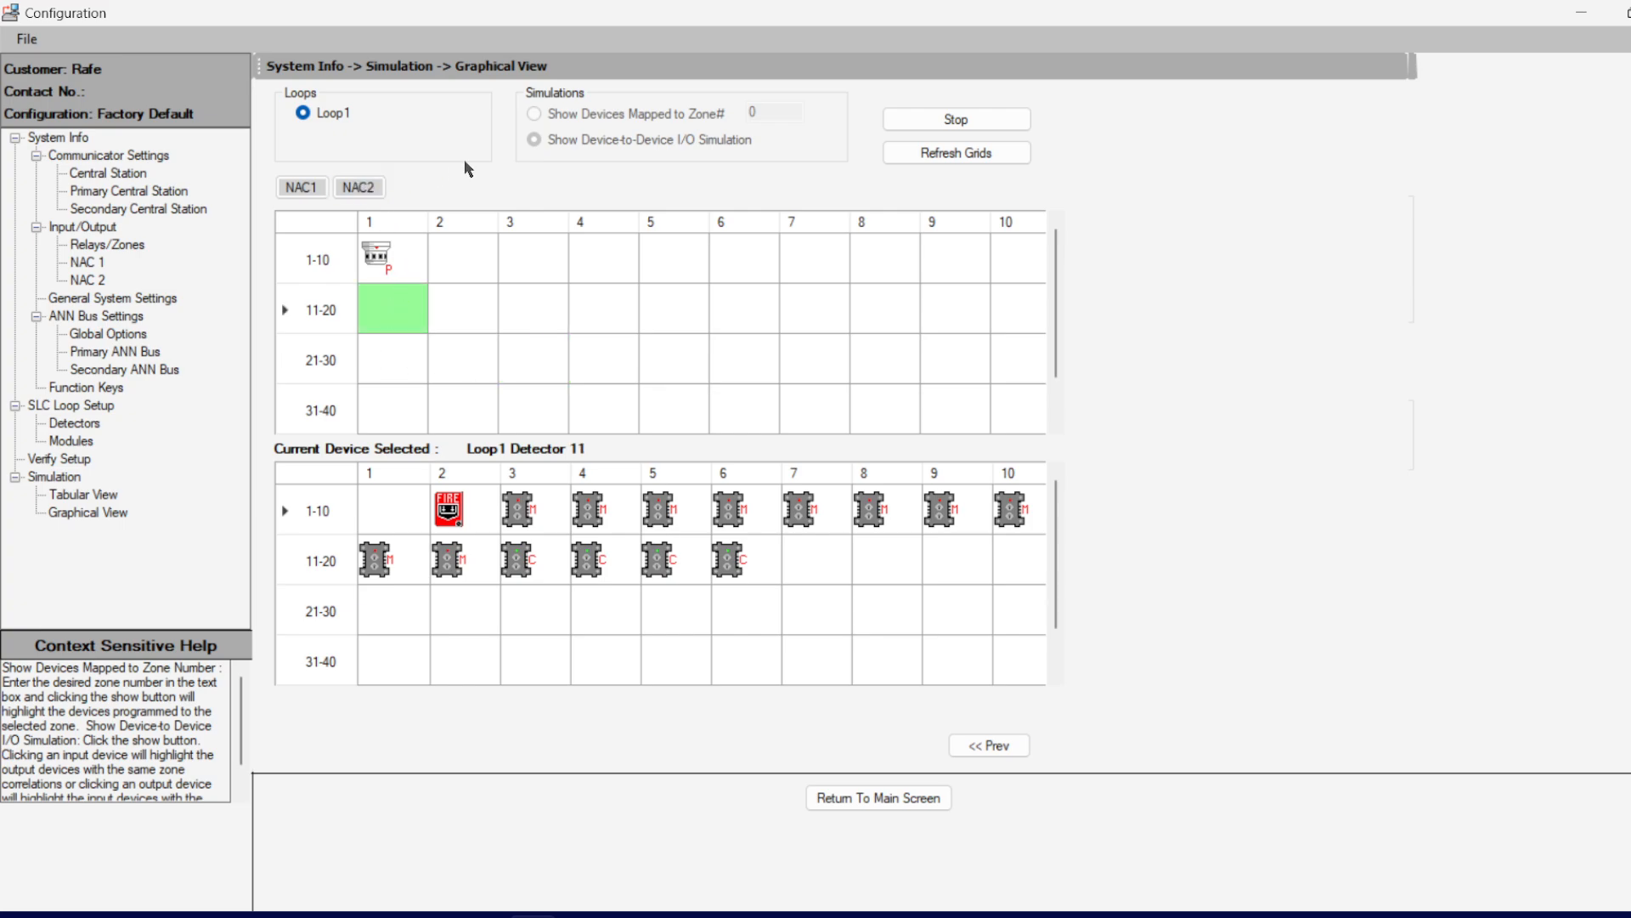
{"action": "left_click", "coordinate": [296, 188]}
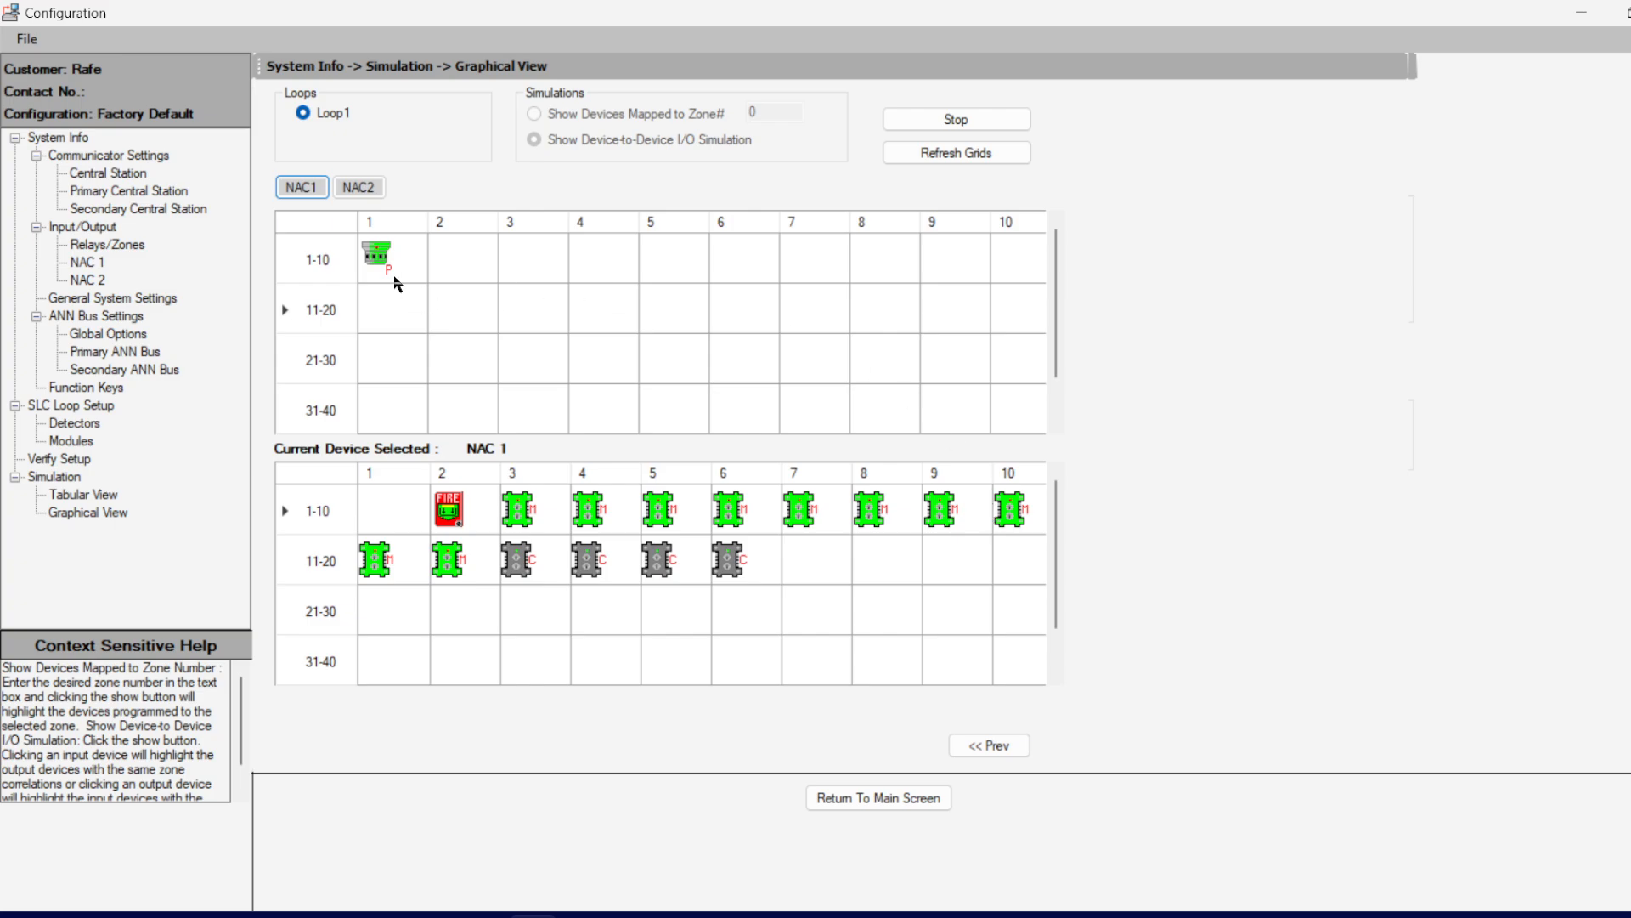
{"action": "left_click", "coordinate": [367, 190]}
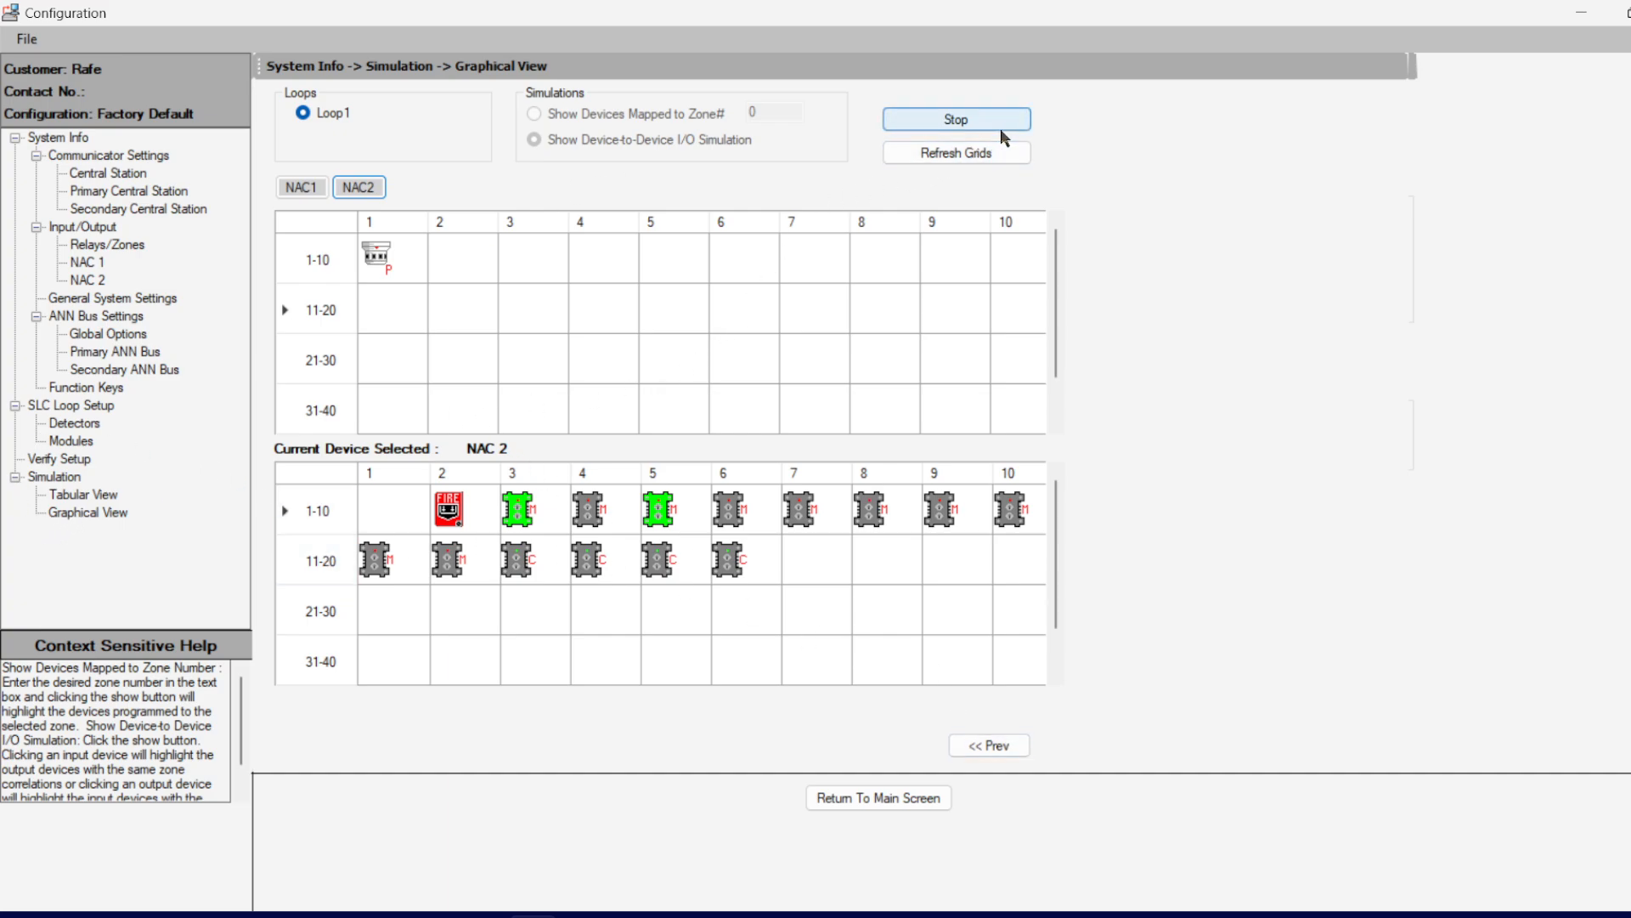
{"action": "left_click", "coordinate": [974, 156]}
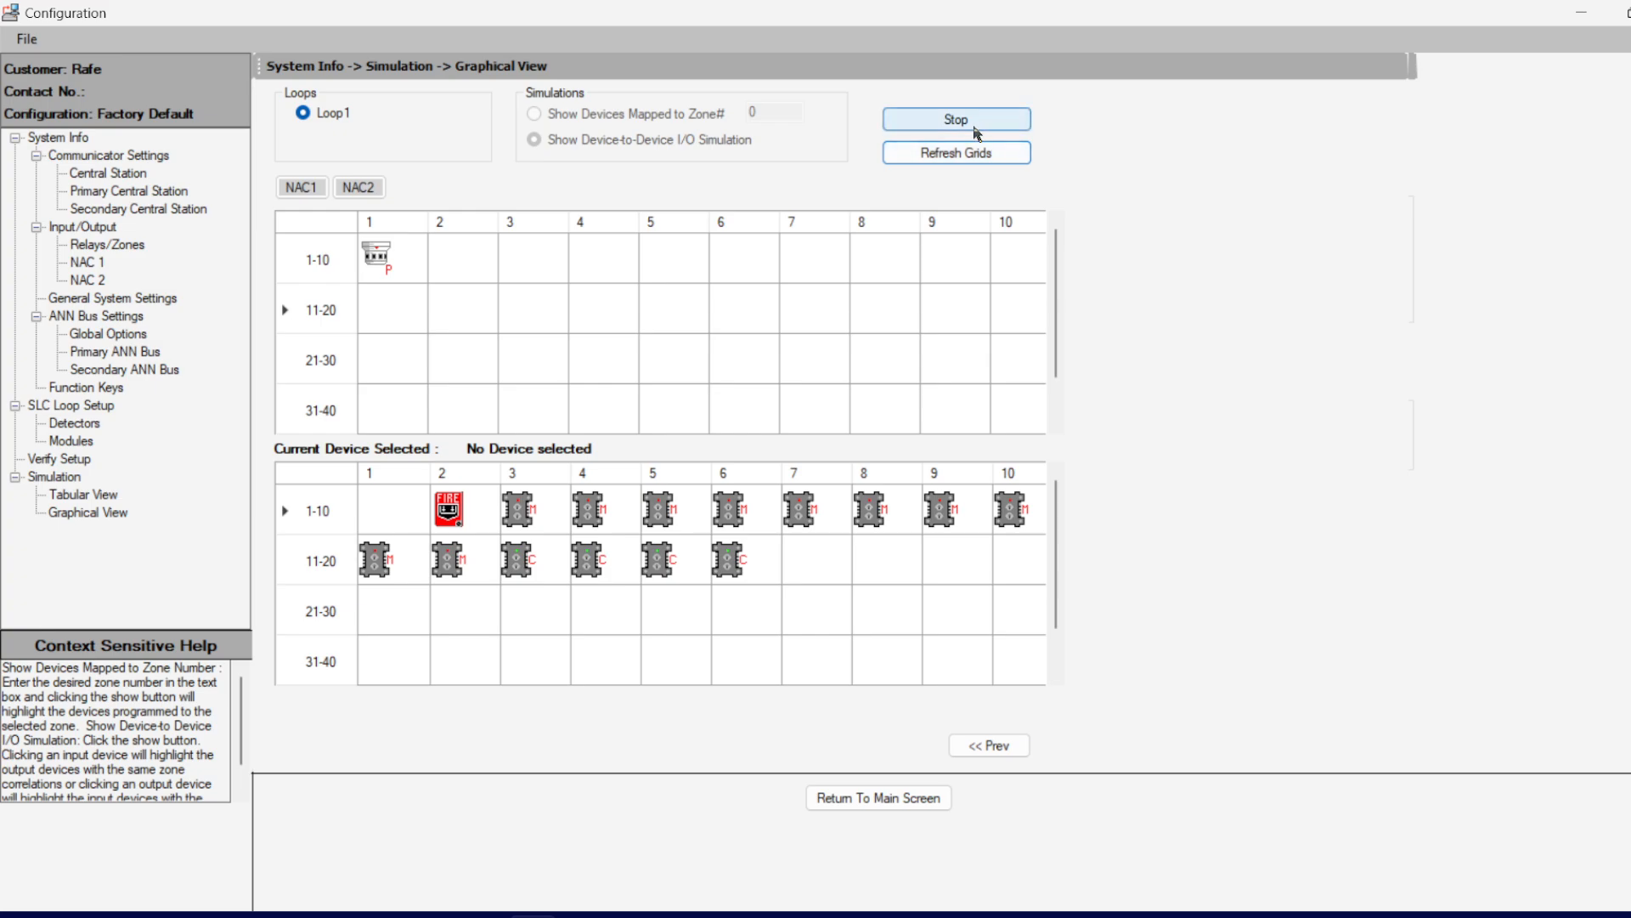
{"action": "left_click", "coordinate": [961, 128]}
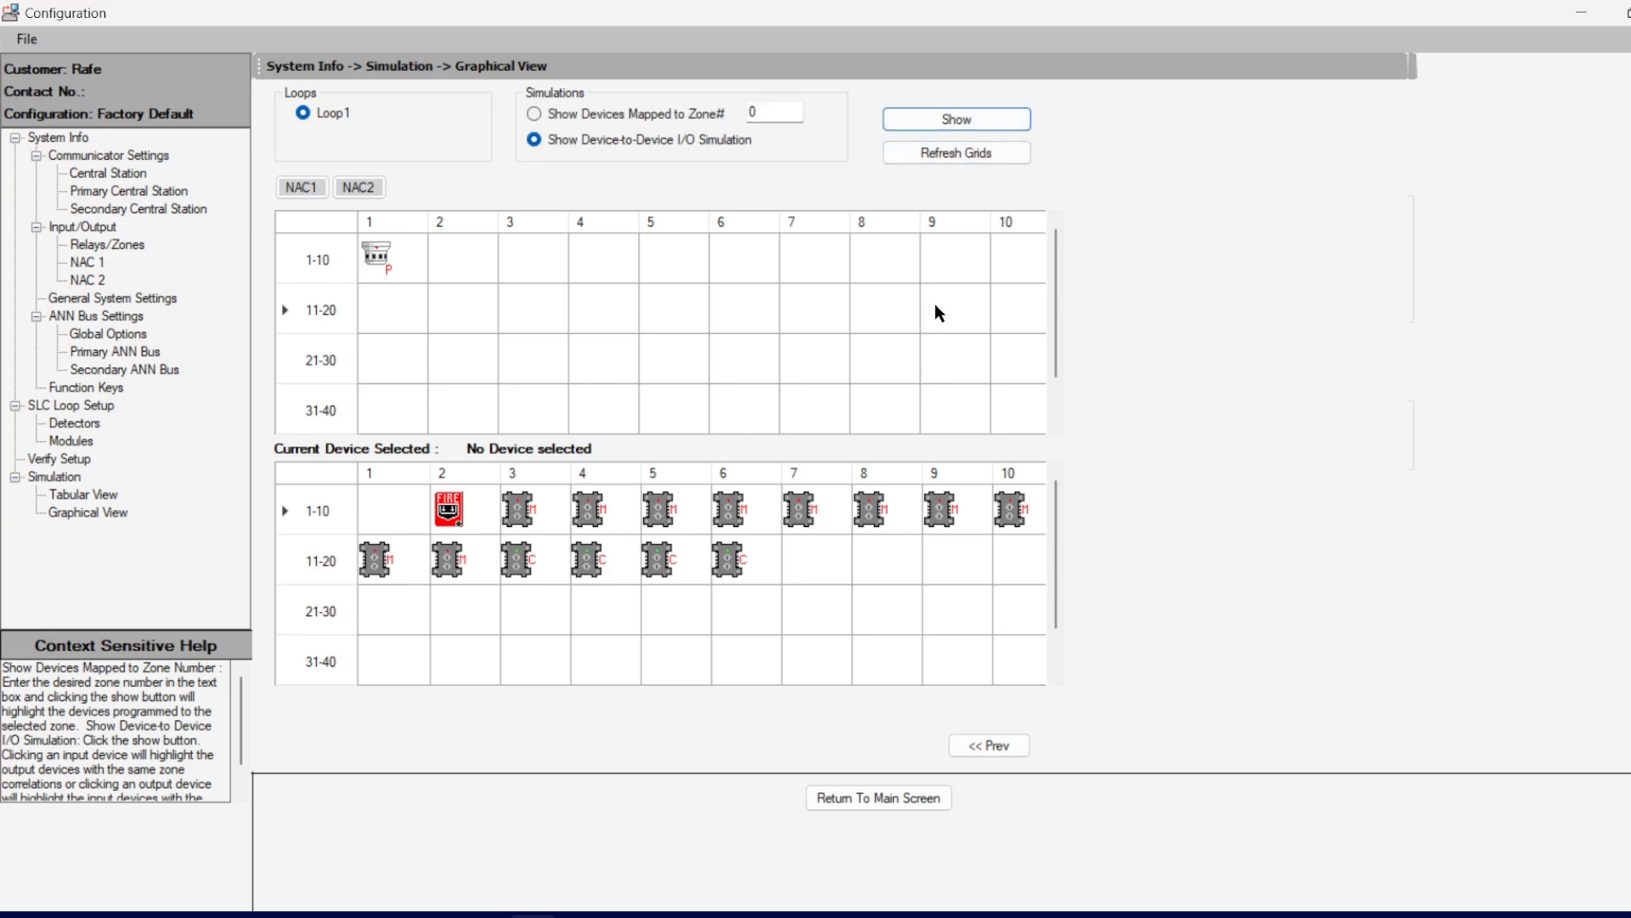